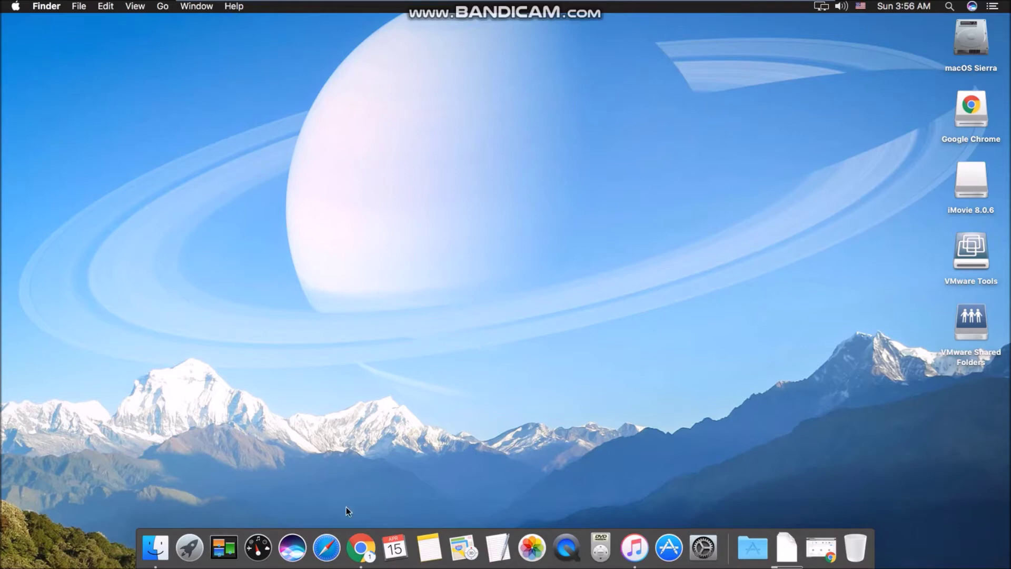
Check the running download in the Downloads stack and in the Chrome window, and minimize Chrome again
left_click(783, 548)
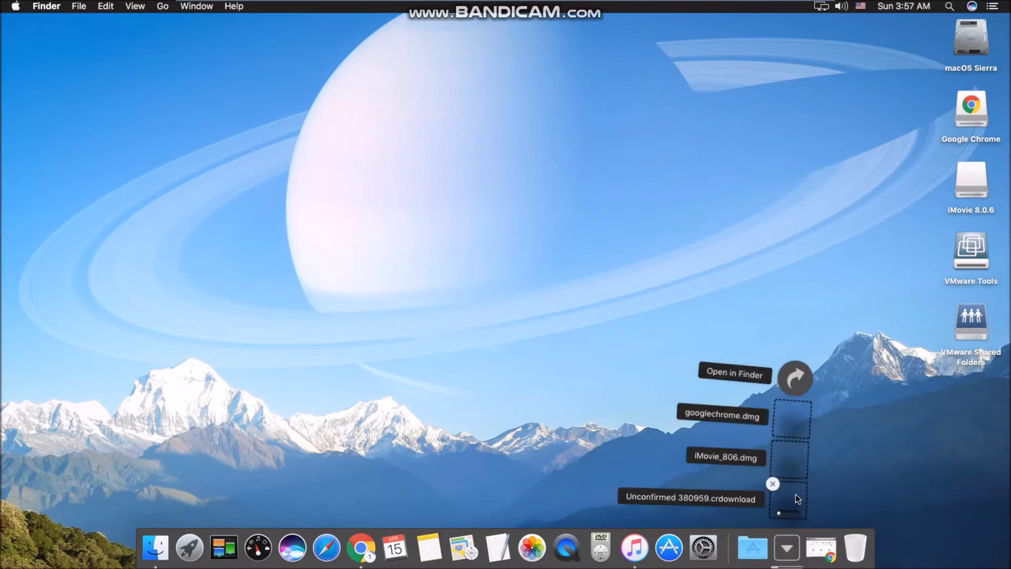
left_click(365, 253)
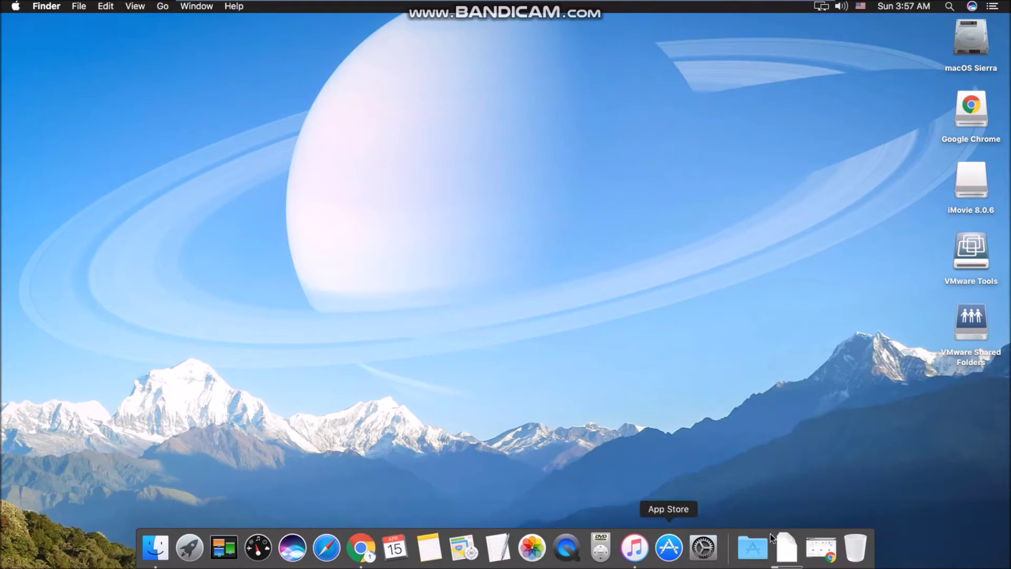
left_click(821, 548)
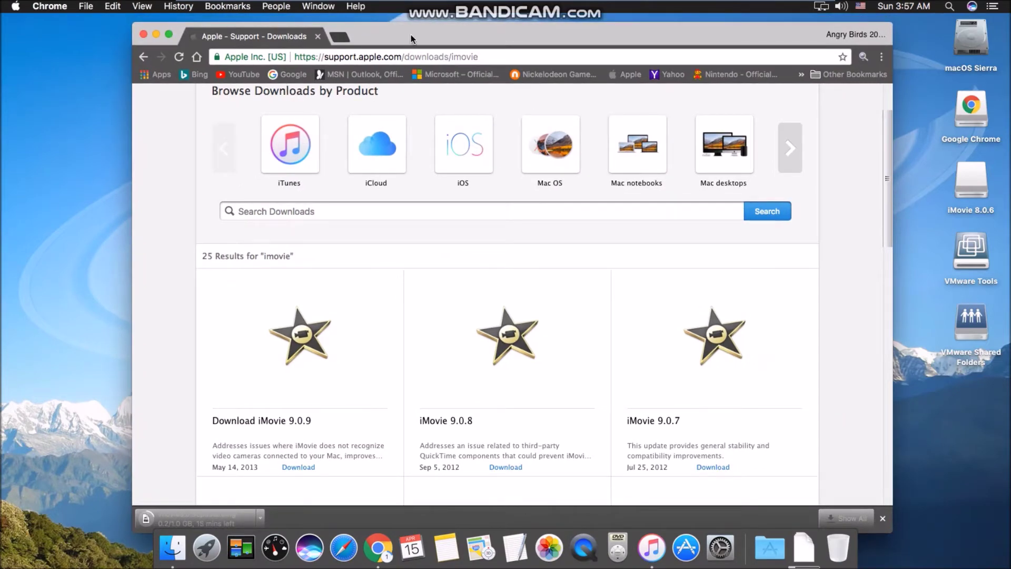
left_click_drag(411, 36, 411, 28)
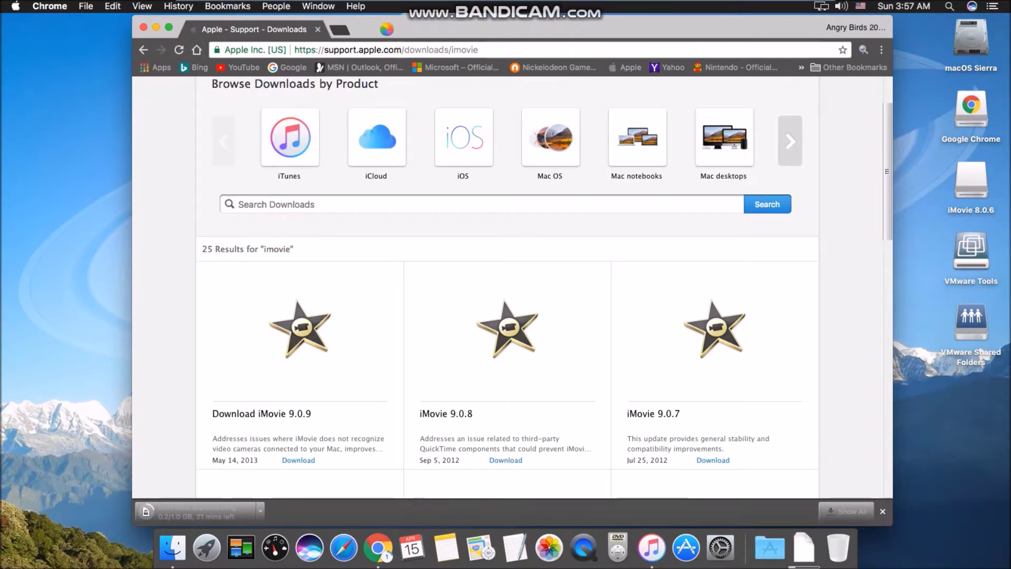
left_click_drag(432, 18, 440, 36)
left_click(157, 39)
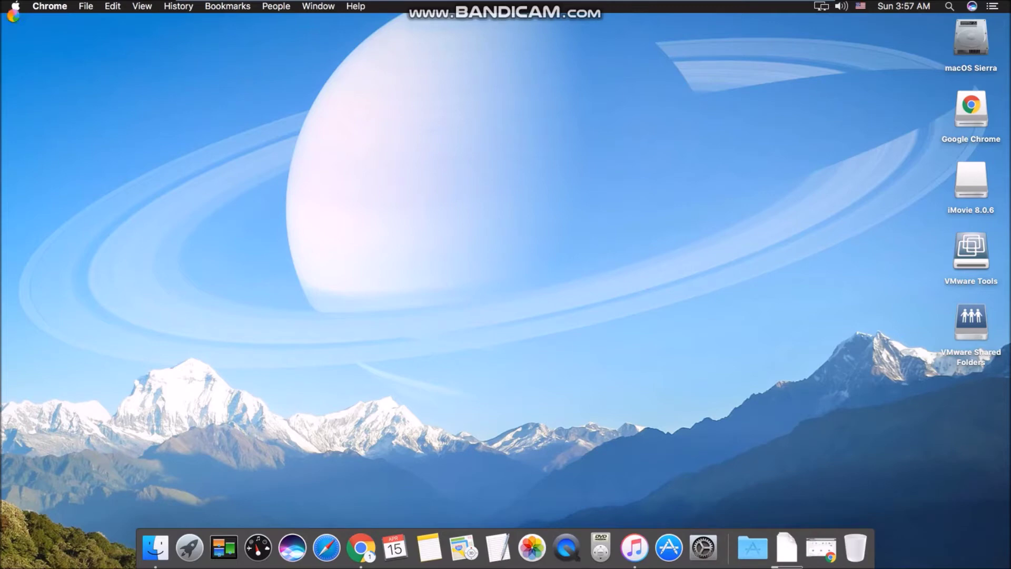
Try to open the About This Mac information
left_click(16, 7)
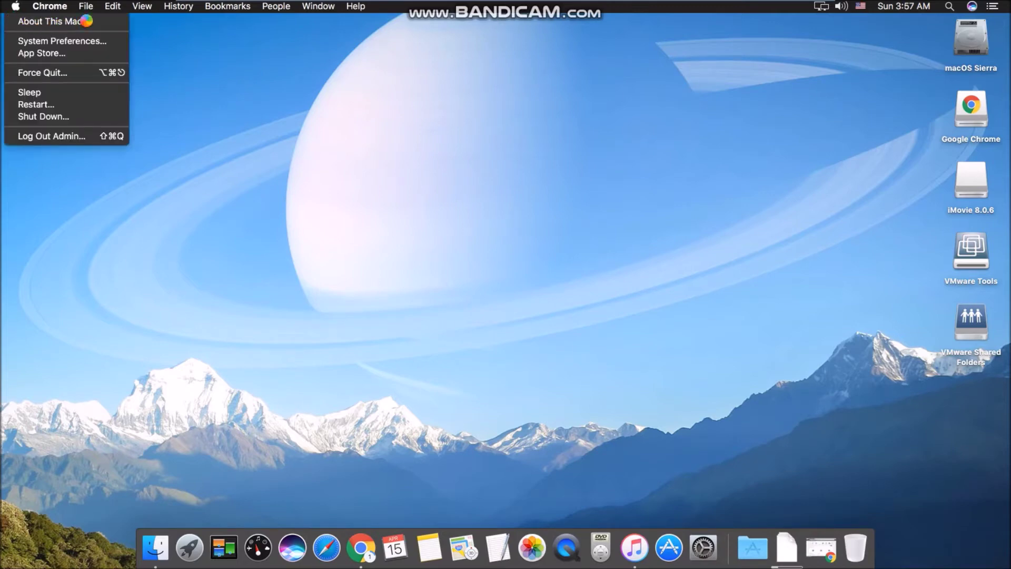
left_click(98, 21)
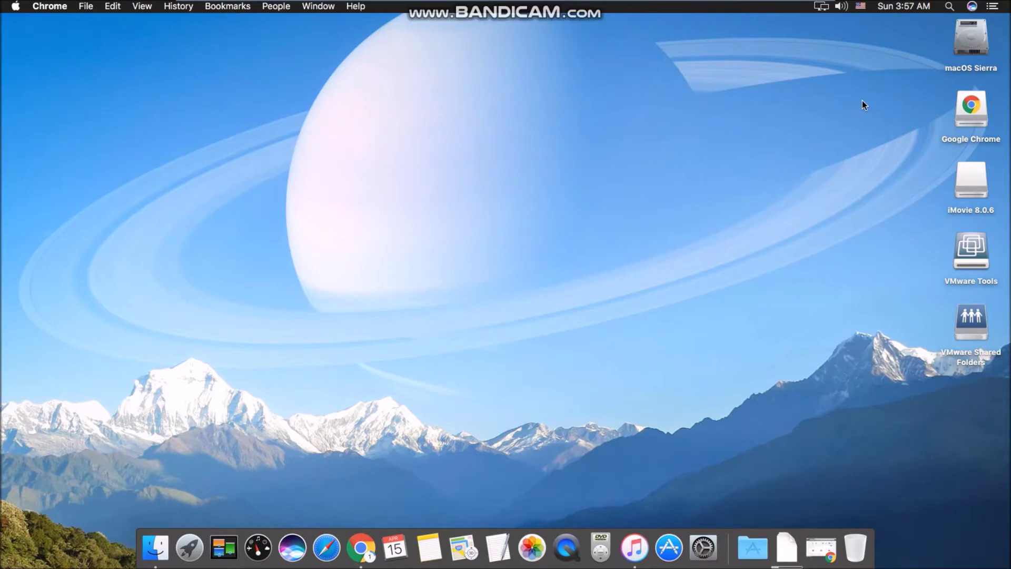
left_click(16, 8)
left_click(29, 24)
Open the Finder window and reposition it slightly on the desktop
left_click(155, 548)
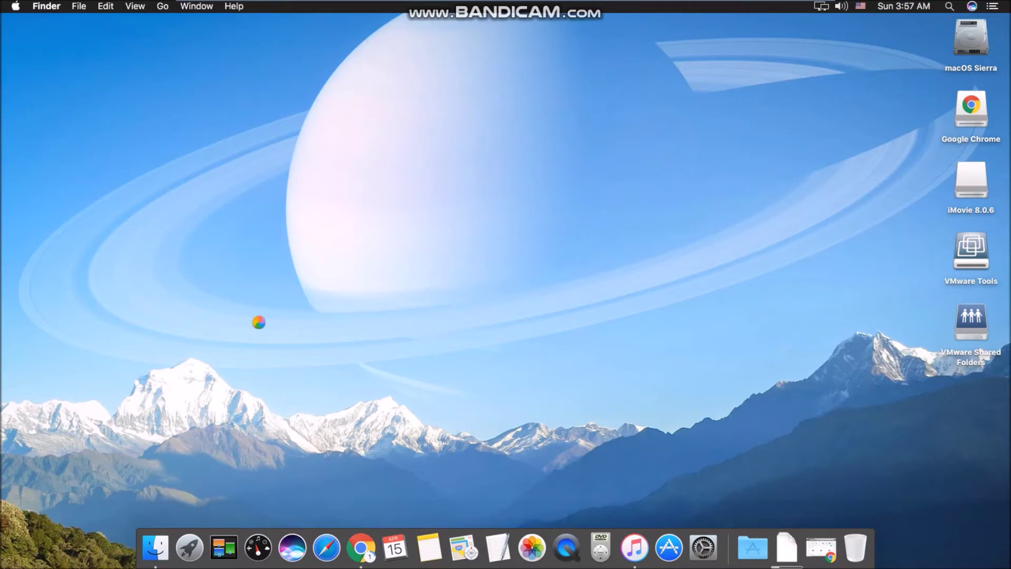
left_click(155, 548)
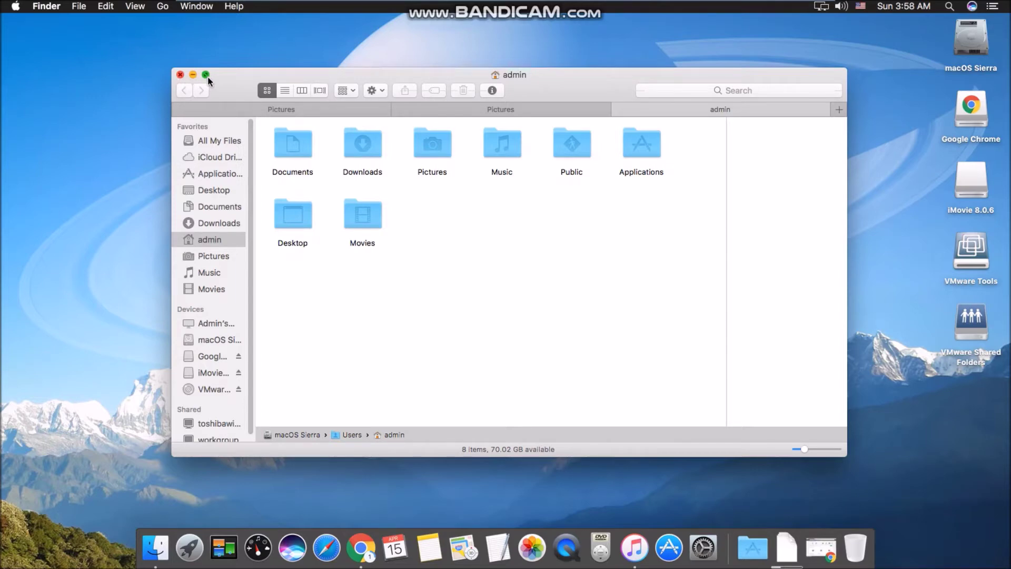
left_click_drag(224, 77, 221, 77)
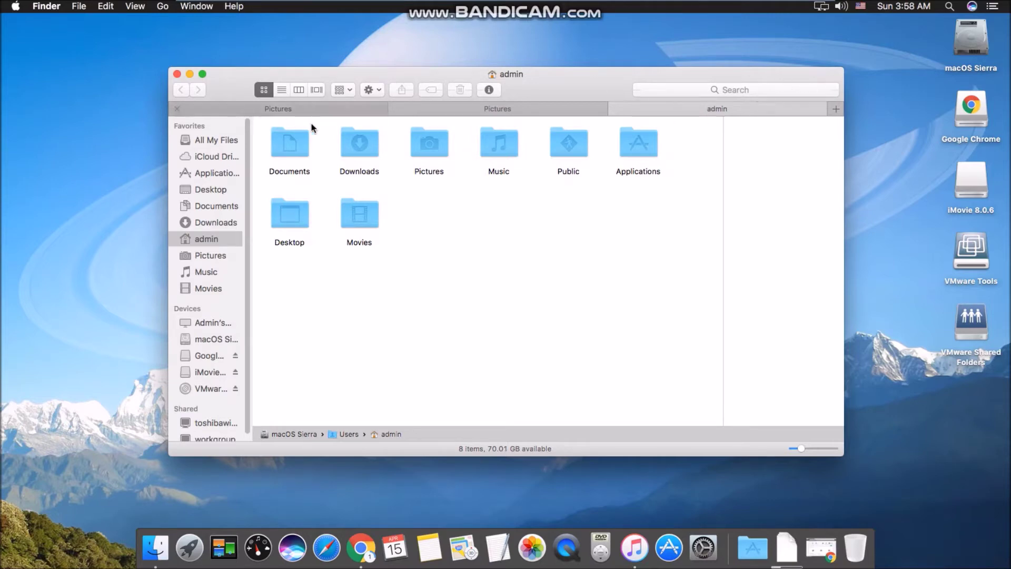
Examine the contents of the two Pictures tabs and the admin tab in the Finder window
left_click(464, 107)
key("ctrl+Tab")
key("ctrl+shift+Tab")
left_click(312, 111)
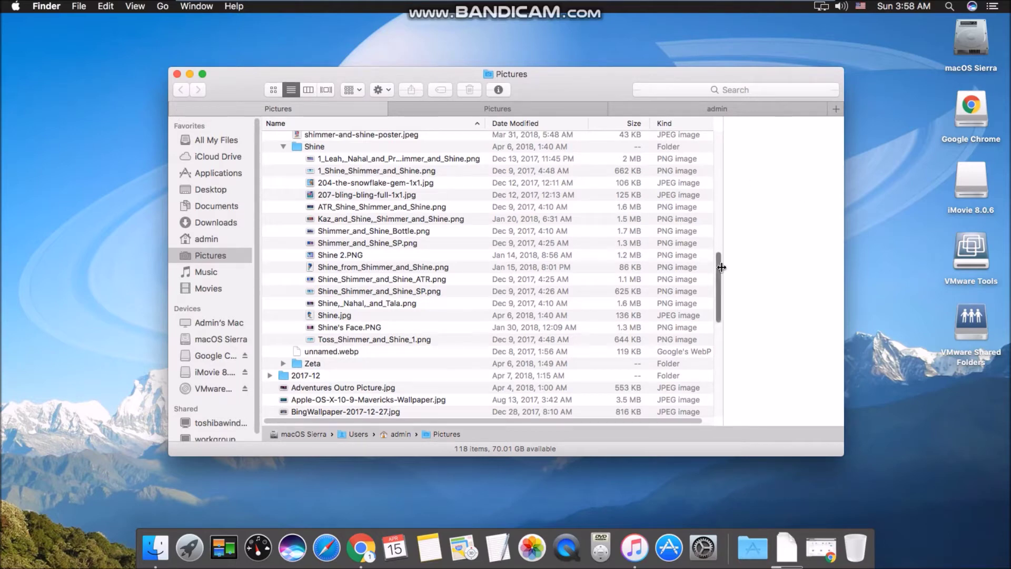
left_click_drag(720, 260, 716, 135)
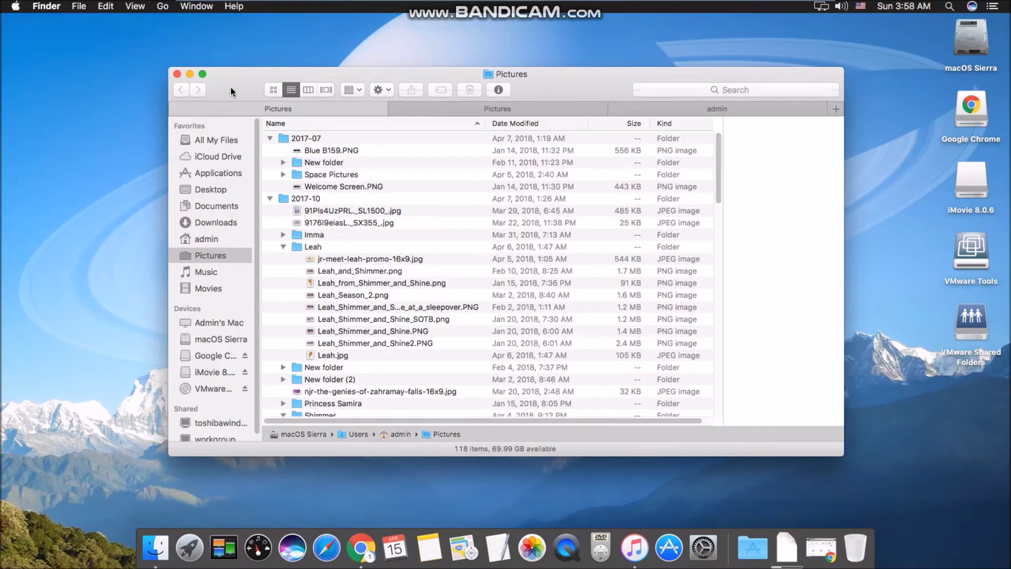
left_click(480, 108)
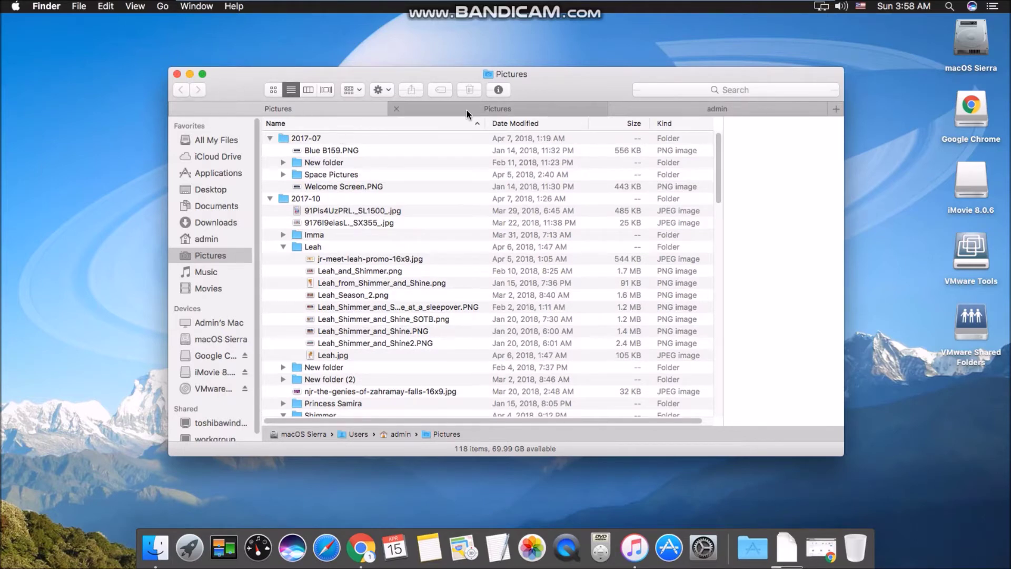
left_click(694, 109)
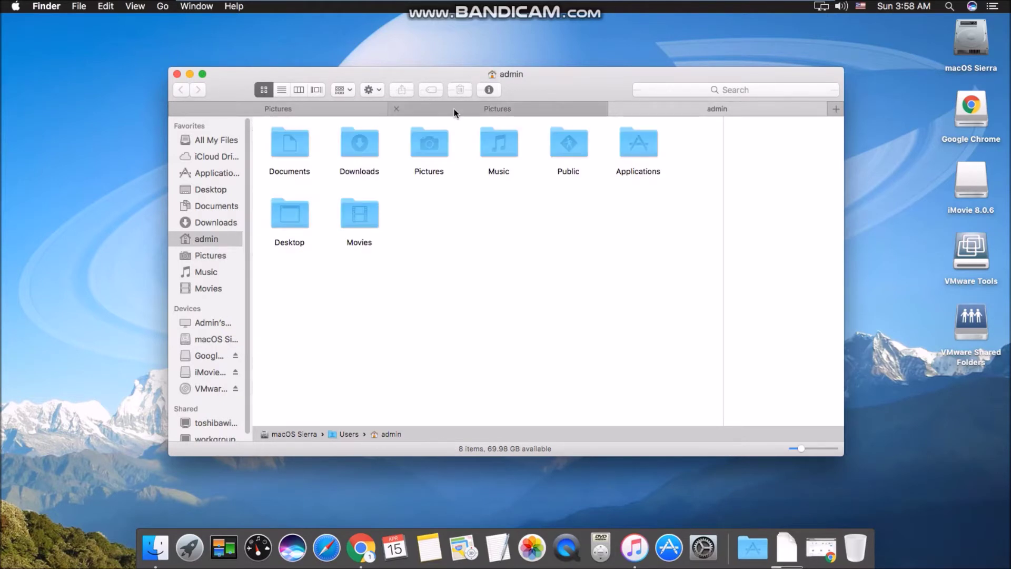
left_click(454, 109)
left_click(293, 108)
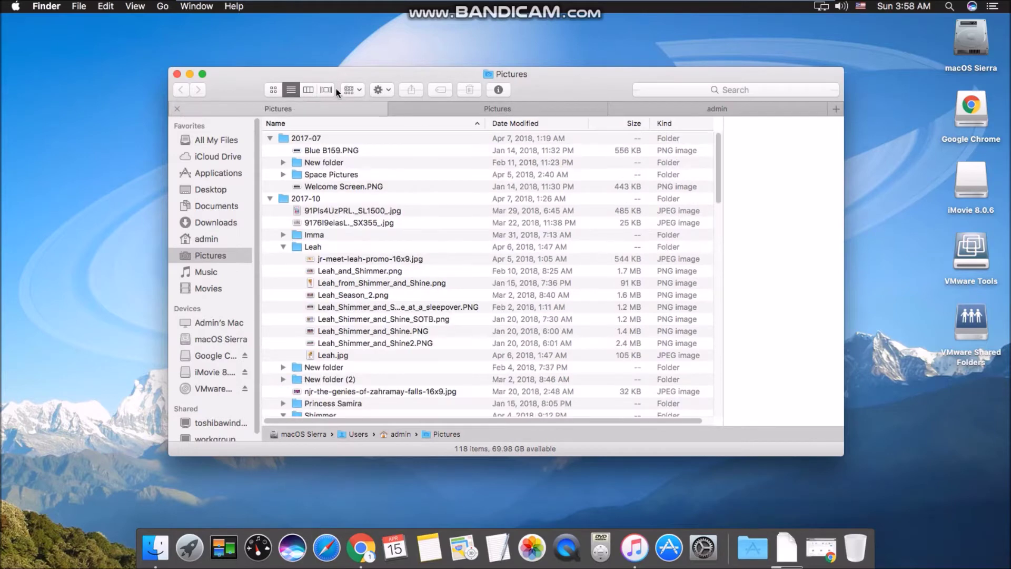
left_click_drag(423, 78, 425, 74)
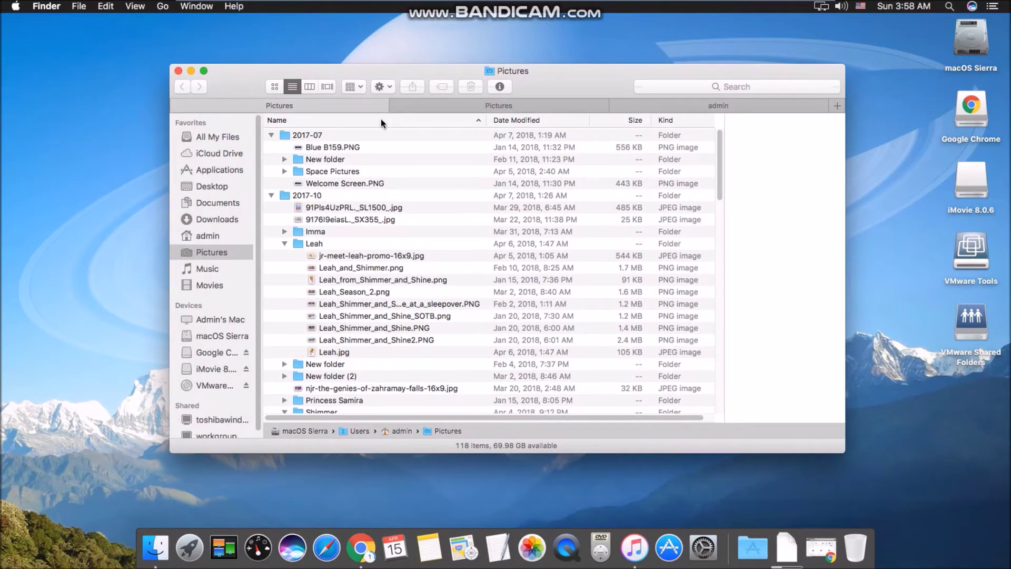
left_click(429, 108)
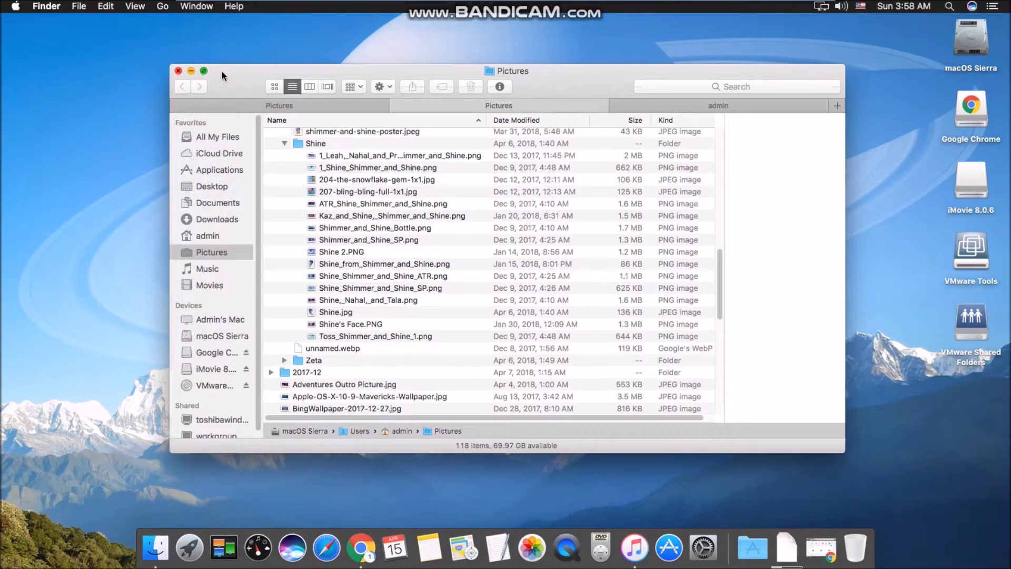
Move Movies in the sidebar favorites to directly below All My Files
left_click_drag(256, 69, 257, 65)
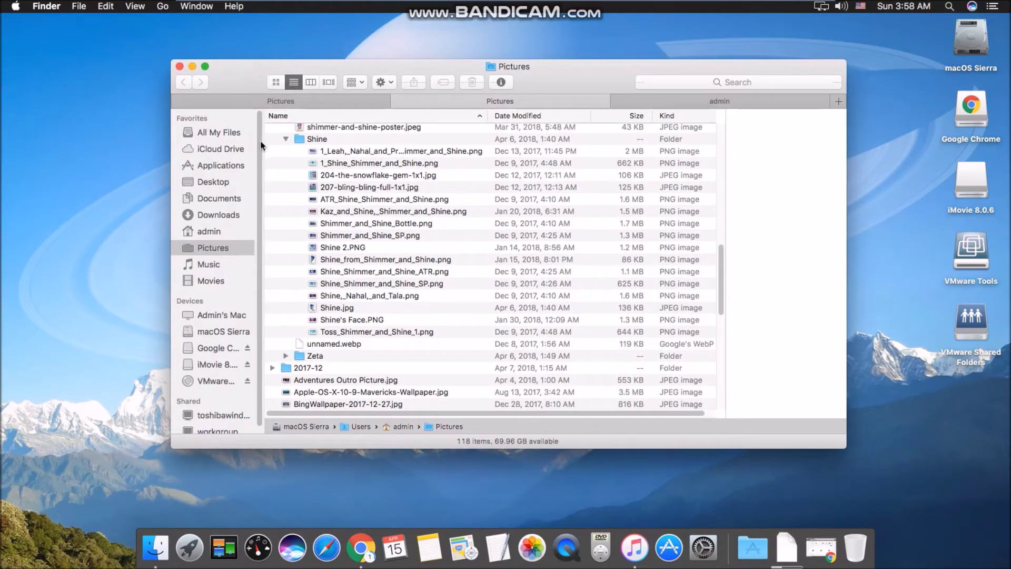
scroll(260, 141, "down", 1)
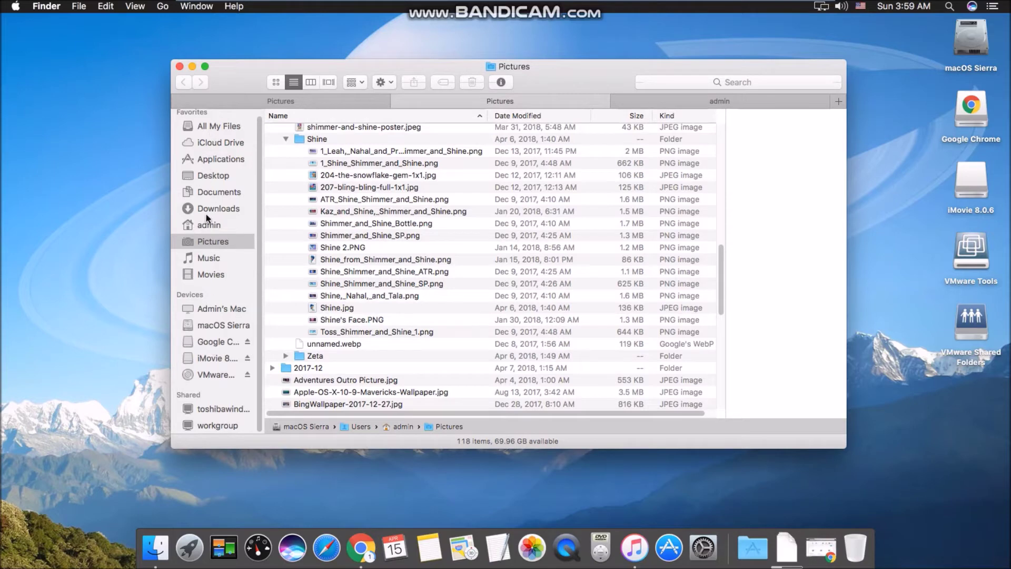
scroll(257, 153, "up", 1)
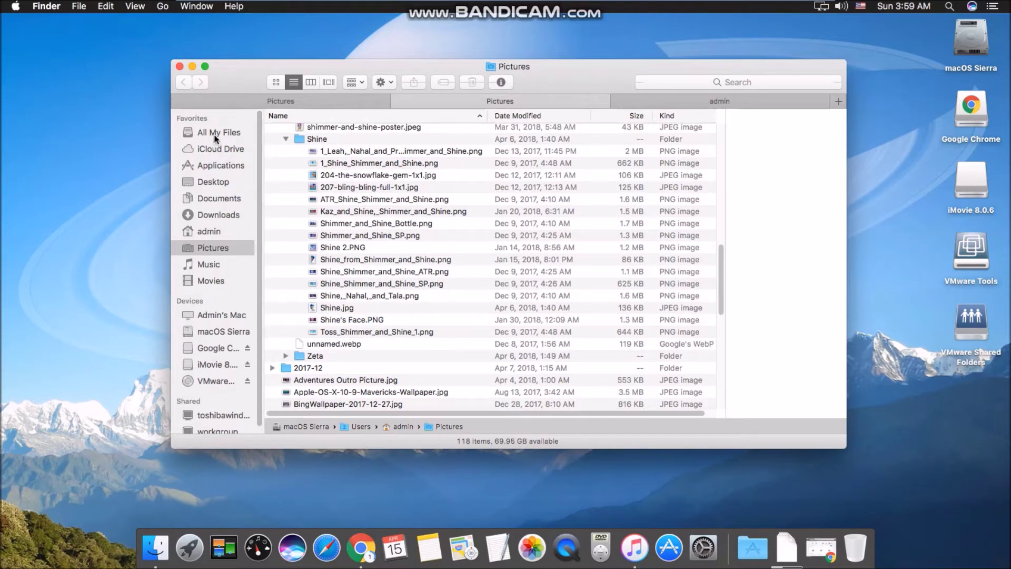
scroll(214, 138, "down", 1)
left_click_drag(218, 129, 212, 136)
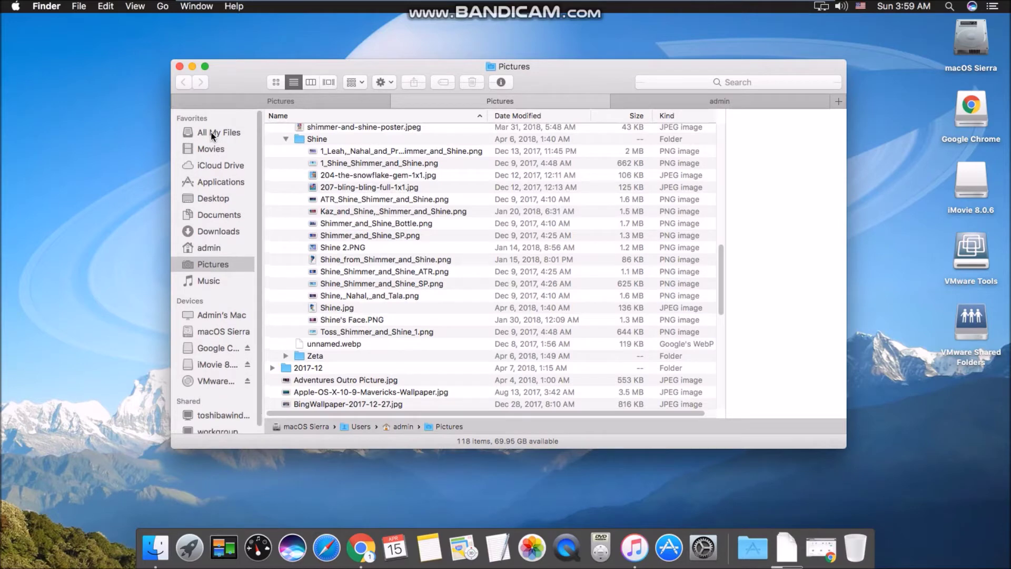
Browse All My Files in the second tab, and close that tab while keeping the Pictures and admin tabs
left_click(211, 132)
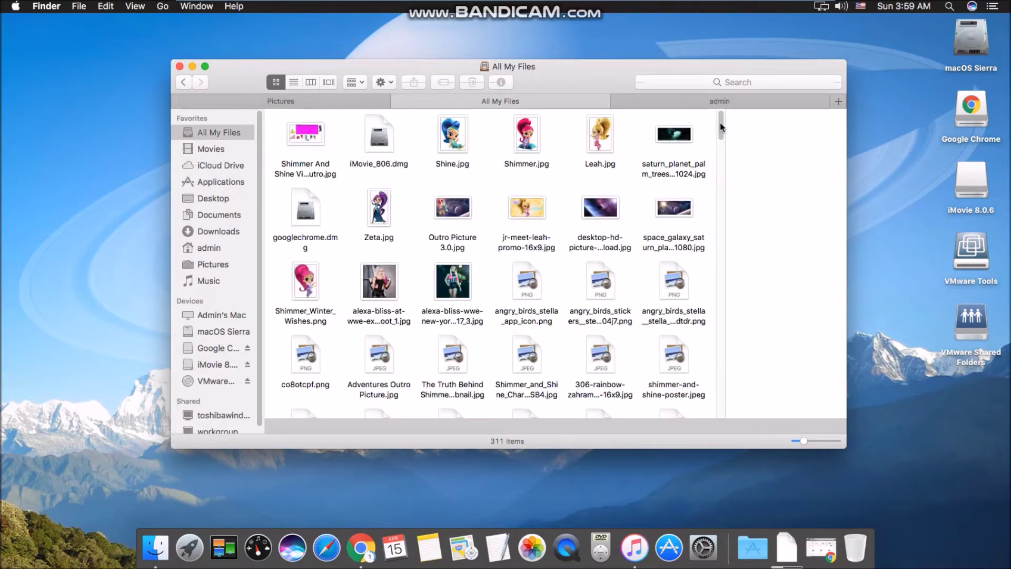
scroll(725, 140, "down", 15)
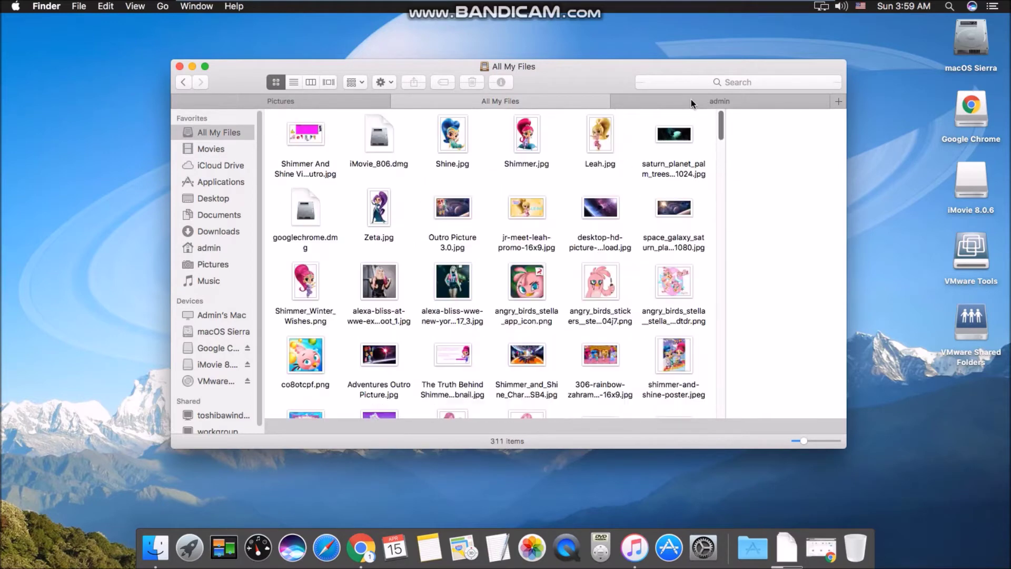
left_click(691, 100)
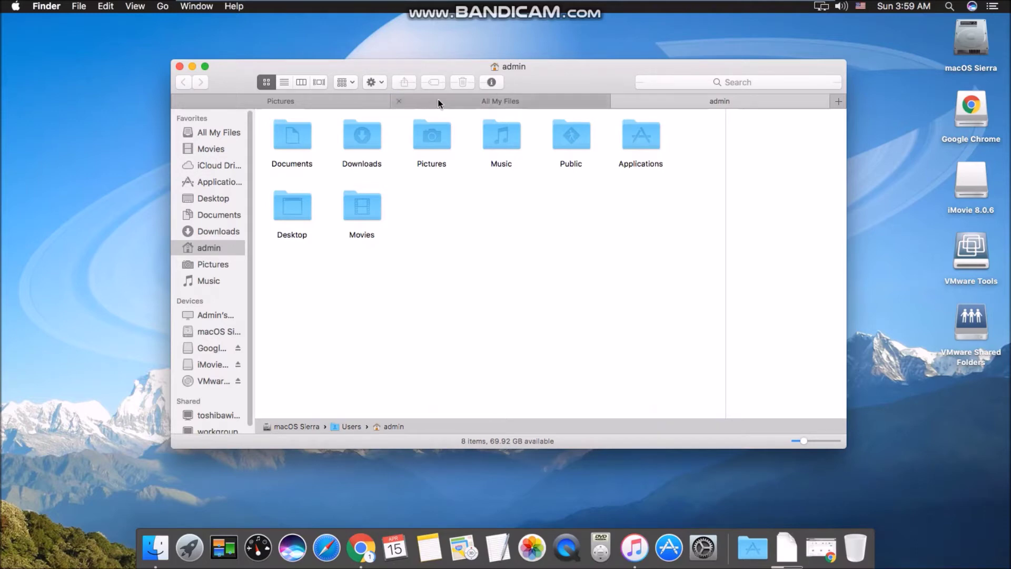
left_click(399, 102)
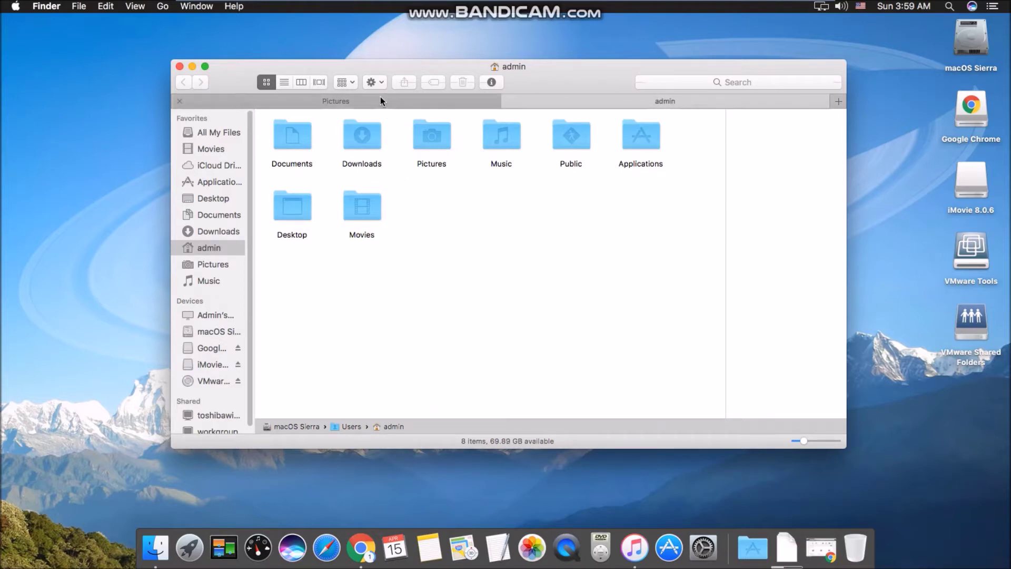
Look through the Pictures tab's file list and collapse the 2017-07 and 2017-10 folders
left_click(314, 106)
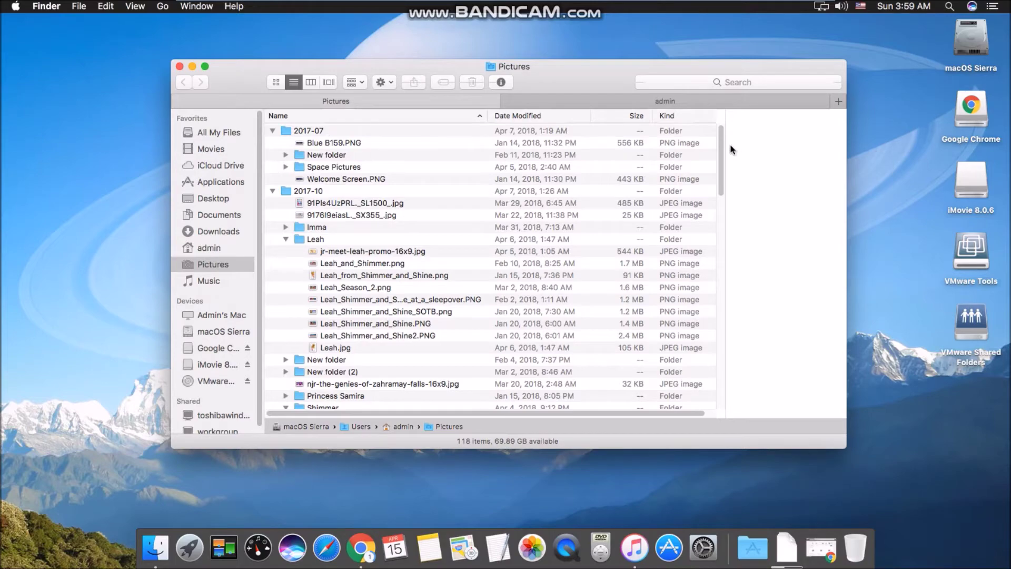
scroll(725, 130, "down", 20)
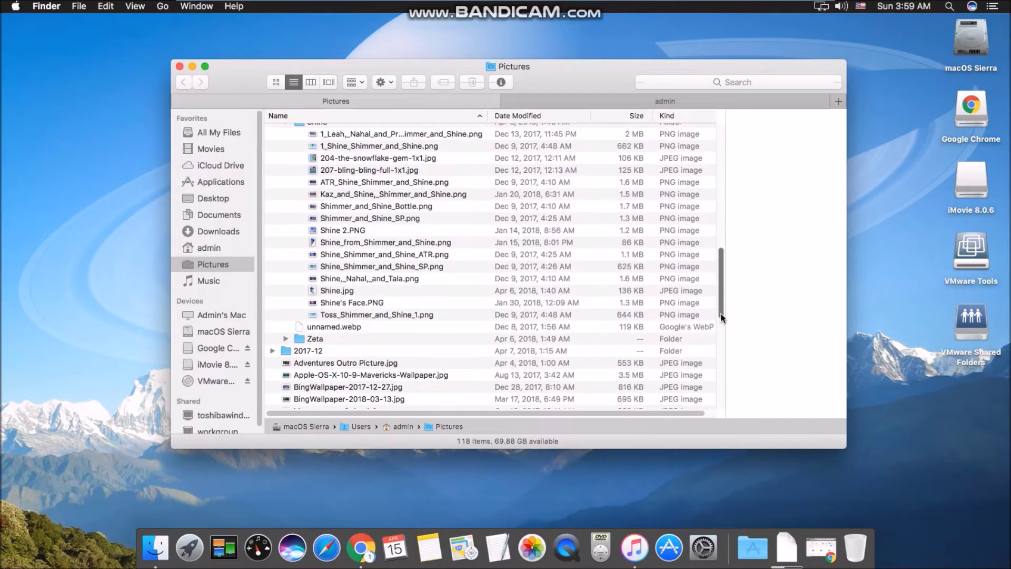
scroll(725, 140, "up", 20)
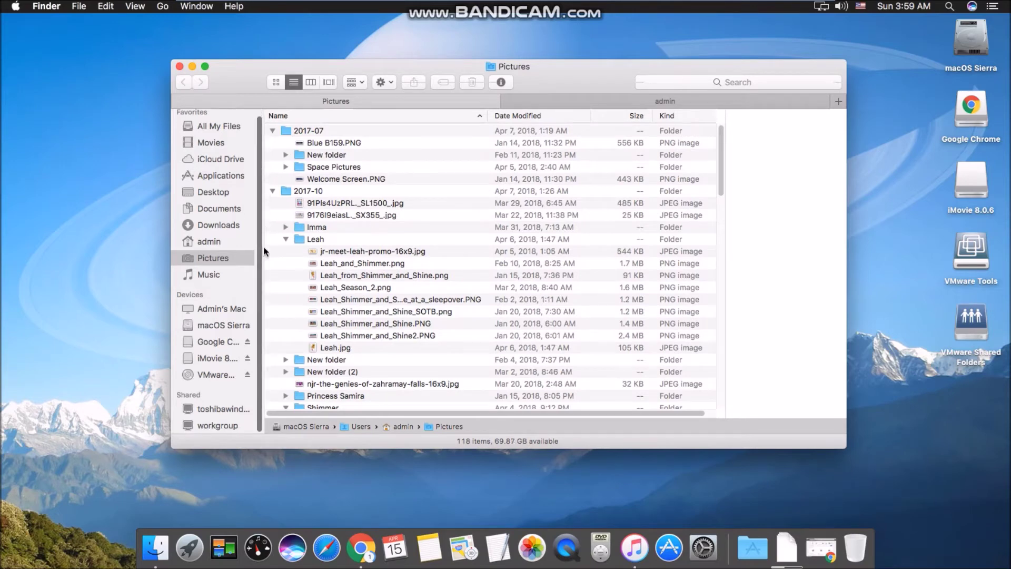
left_click(272, 191)
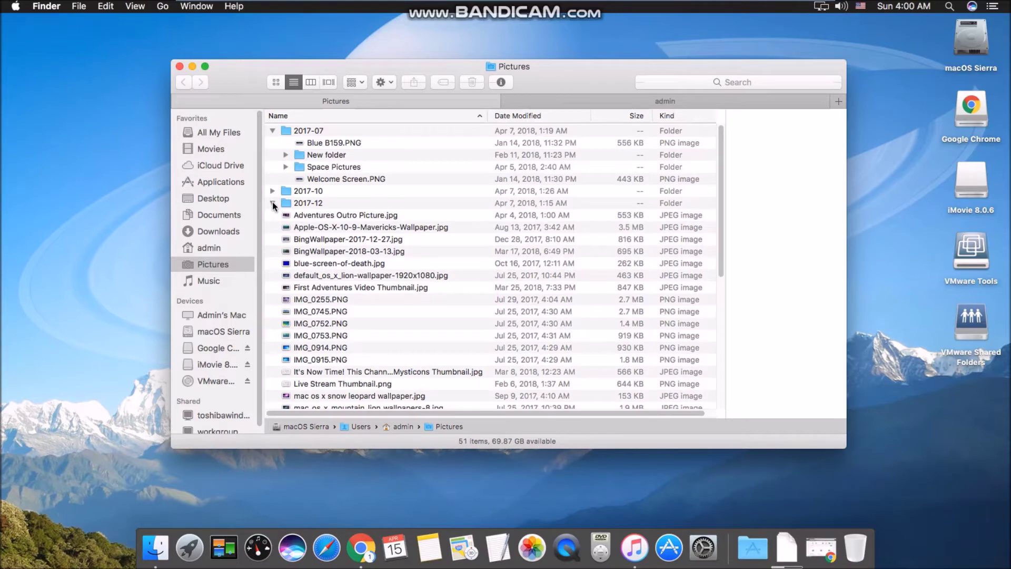
left_click(273, 202)
left_click(273, 202)
left_click(271, 130)
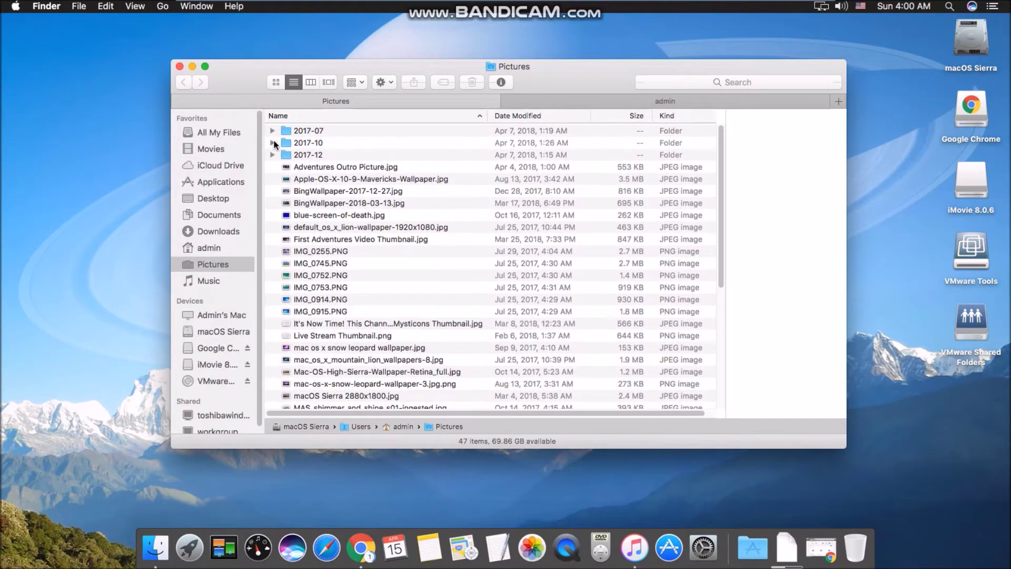
Open the 2017-10 folder and collapse its Leah, Shimmer and Shine subfolders
left_click(317, 143)
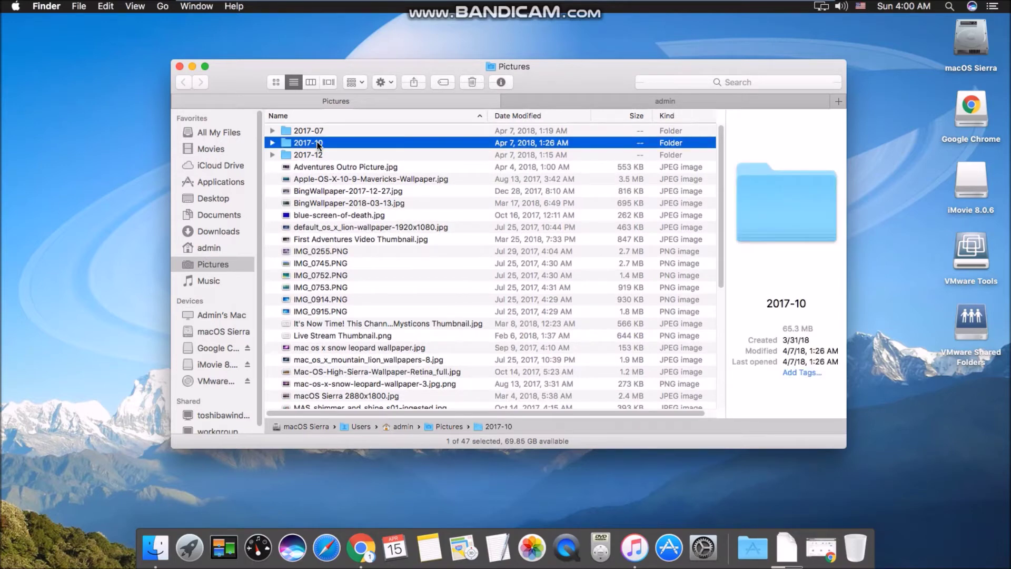
double_click(318, 143)
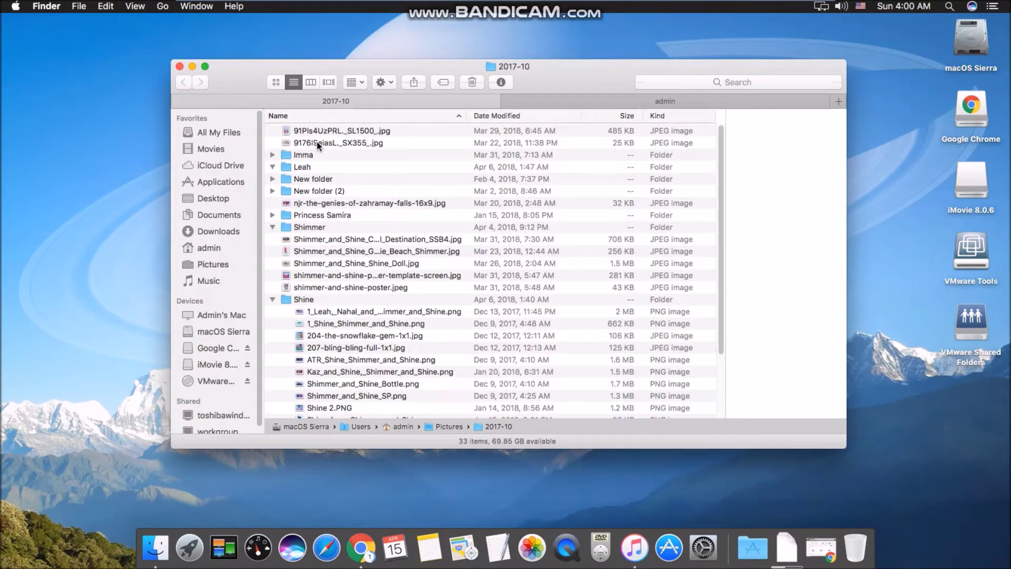
left_click(273, 166)
left_click(272, 228)
left_click(272, 299)
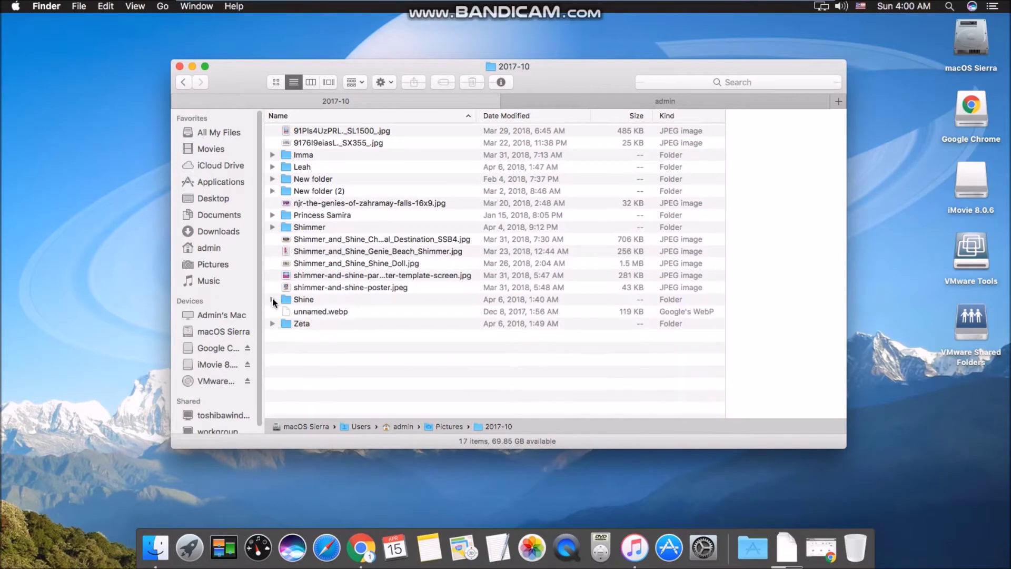
Expand the Imma subfolder and select Shimmer_and_Shine_Imma_and_Leah.png to preview it
left_click(272, 227)
left_click(272, 227)
left_click(272, 154)
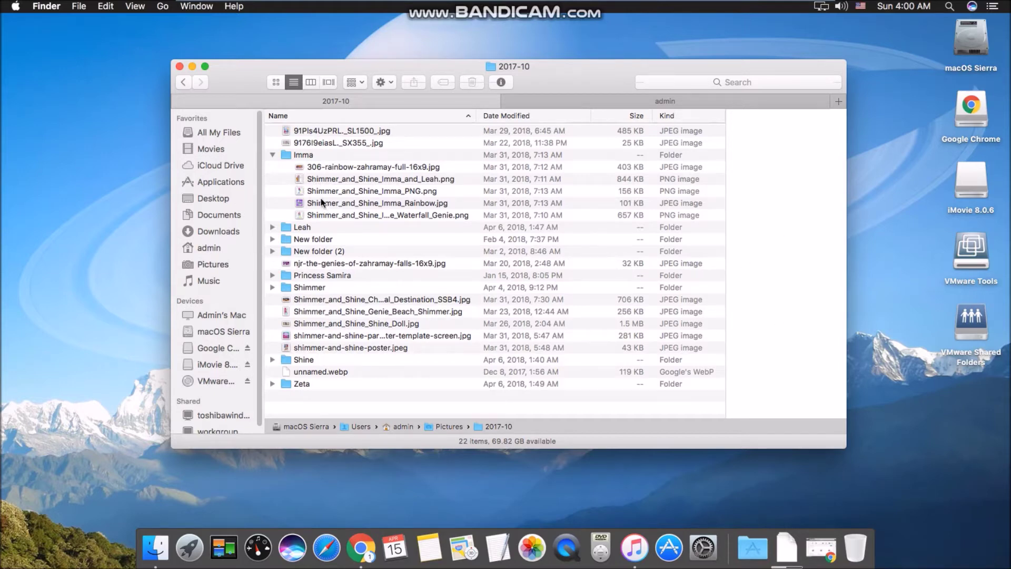
left_click(324, 178)
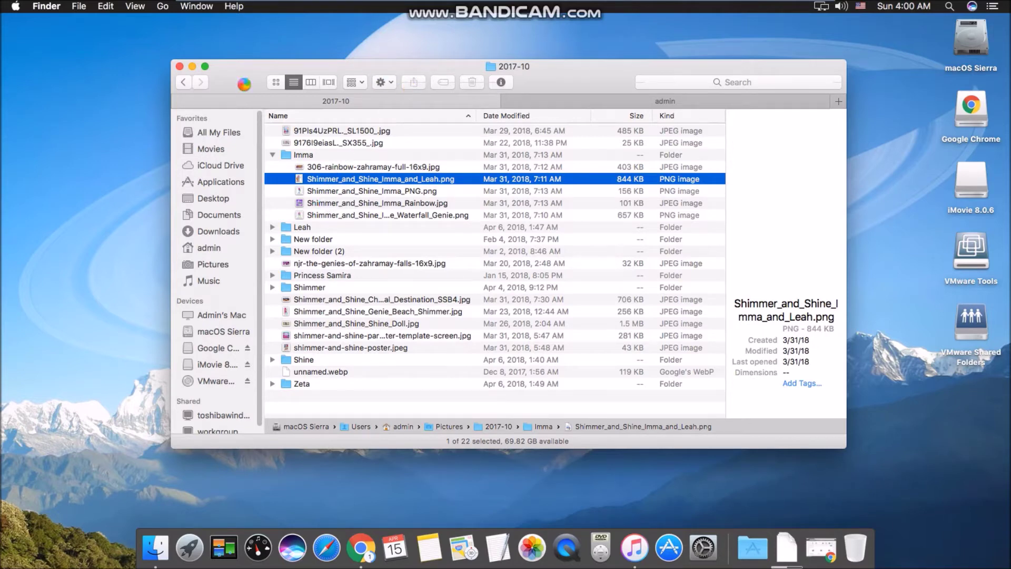
Preview Shimmer_and_Shine_Imma_Rainbow.jpg in the Imma subfolder and collapse that subfolder
left_click(575, 208)
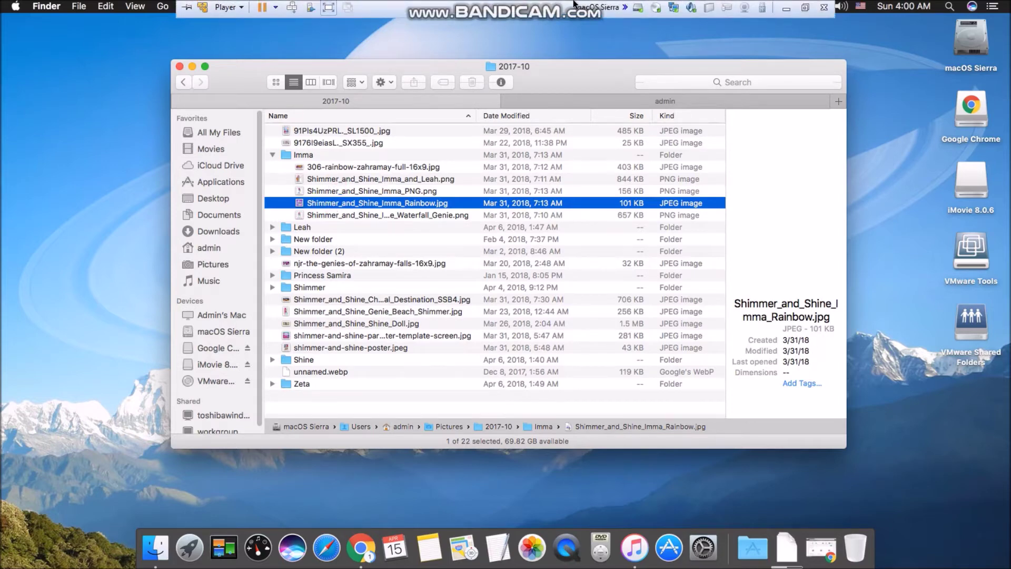
mouse_move(566, 4)
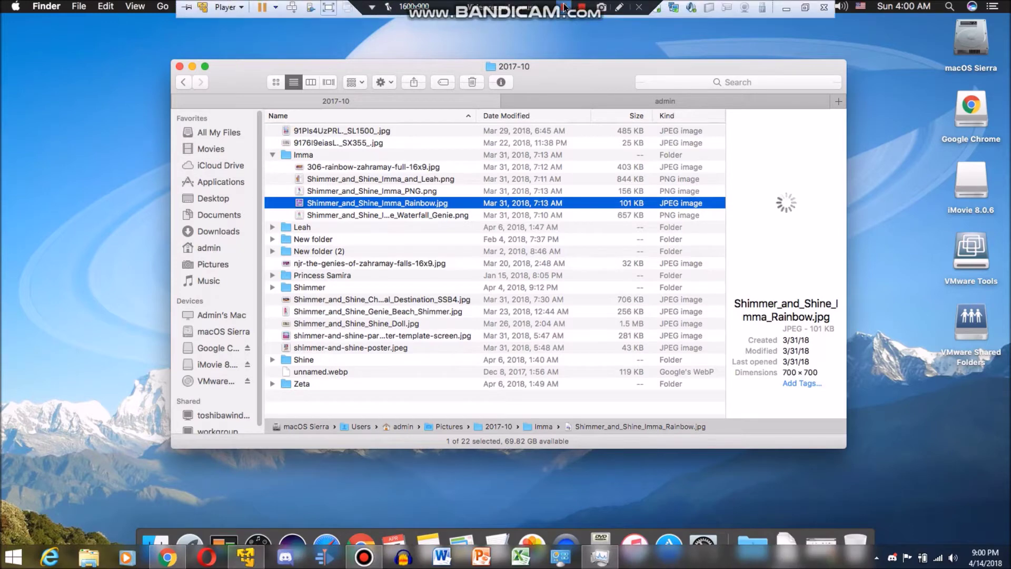
left_click_drag(543, 77, 548, 69)
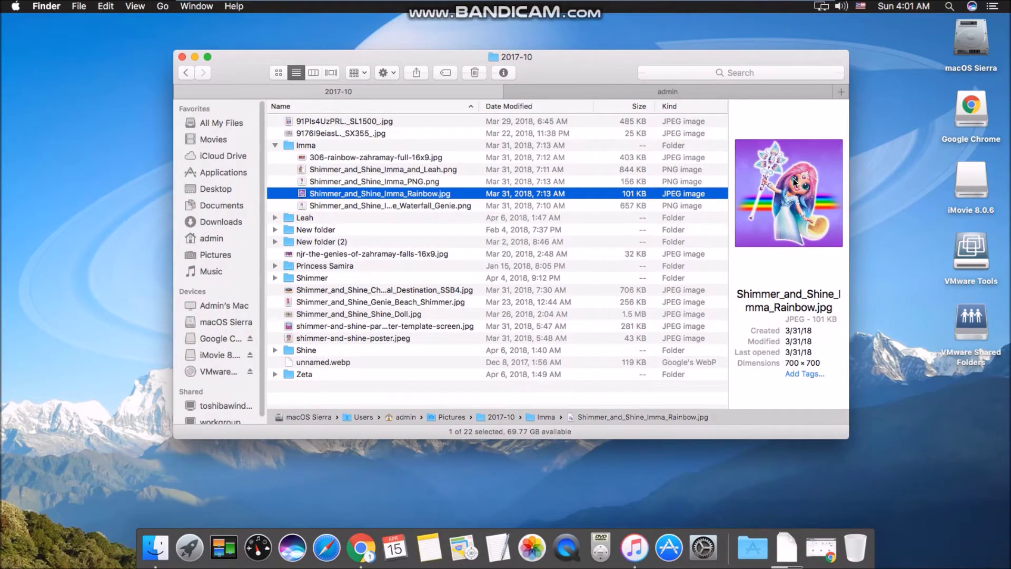
left_click(275, 145)
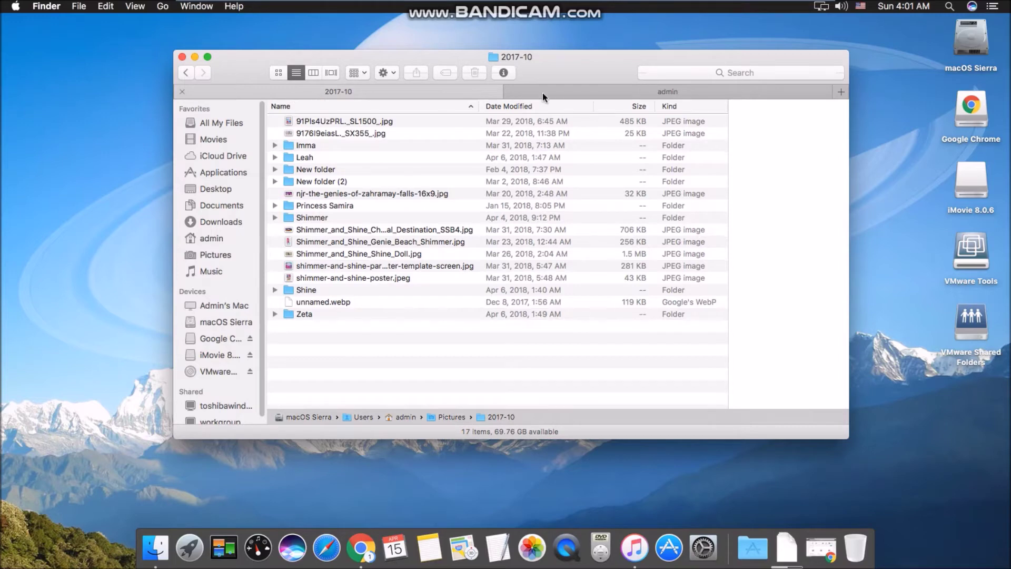
Return the 2017-10 tab to the Pictures folder and look through its whole file list
left_click(603, 93)
left_click(406, 93)
left_click(213, 256)
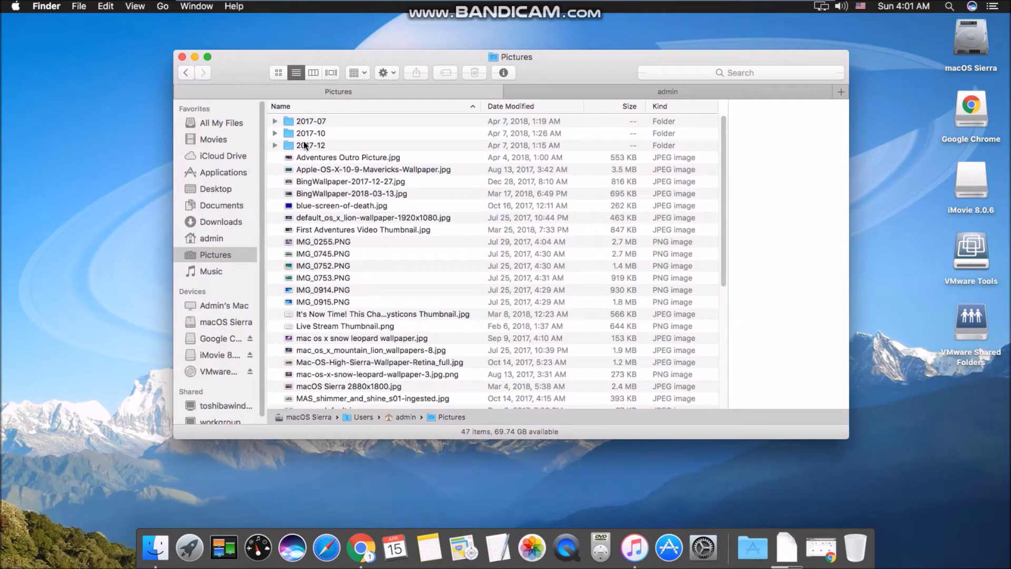
scroll(416, 253, "down", 1)
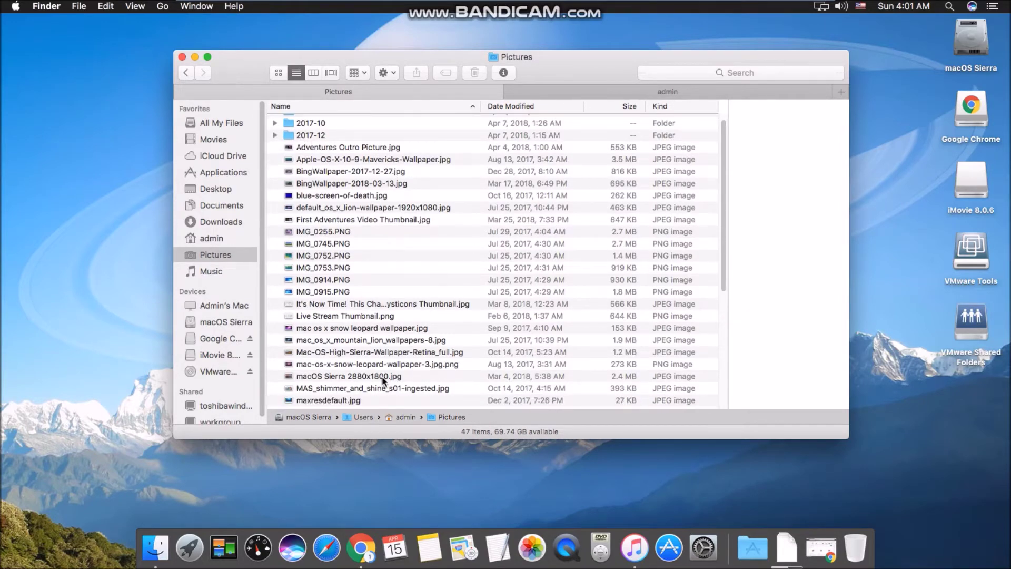
scroll(472, 245, "down", 5)
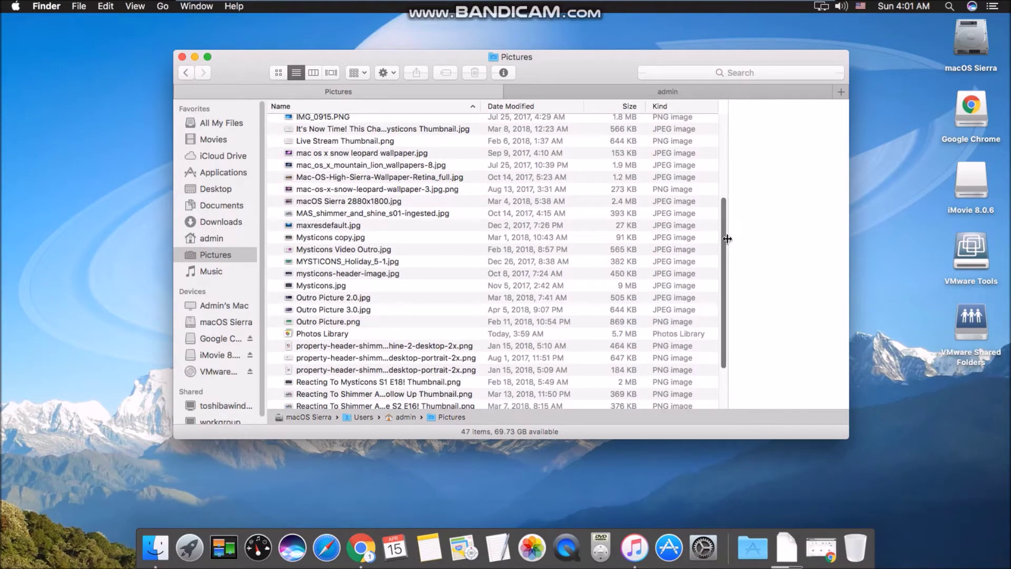
scroll(722, 284, "down", 3)
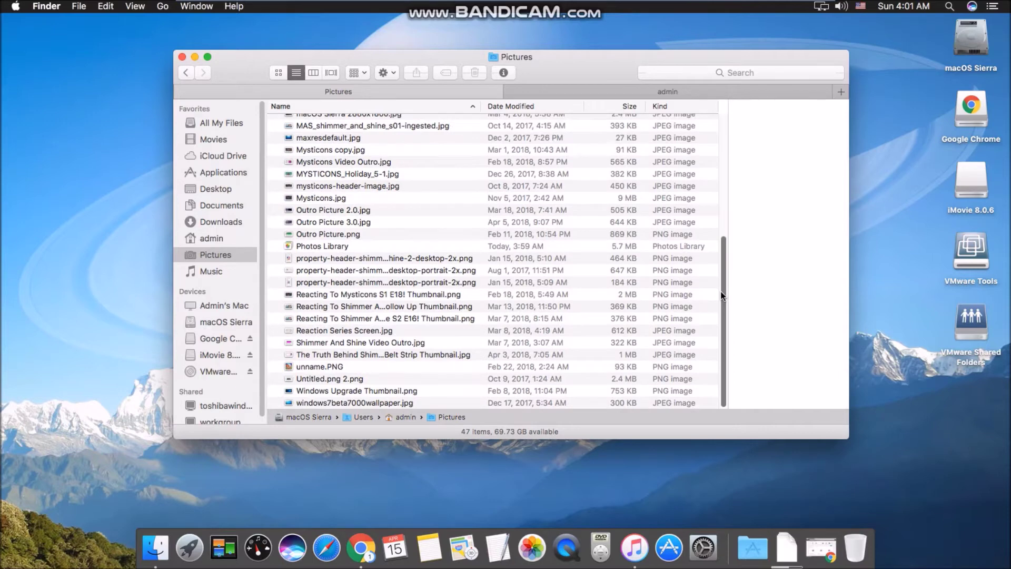
scroll(722, 256, "up", 8)
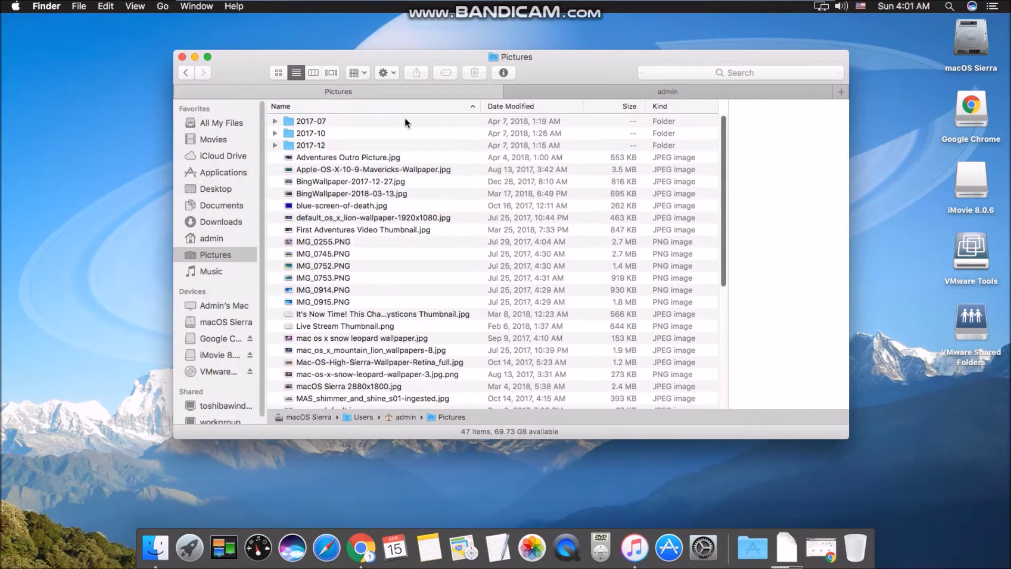
Expand the 2017-12 and 2017-07 folders to view their contents and collapse them again
left_click(275, 146)
left_click(275, 146)
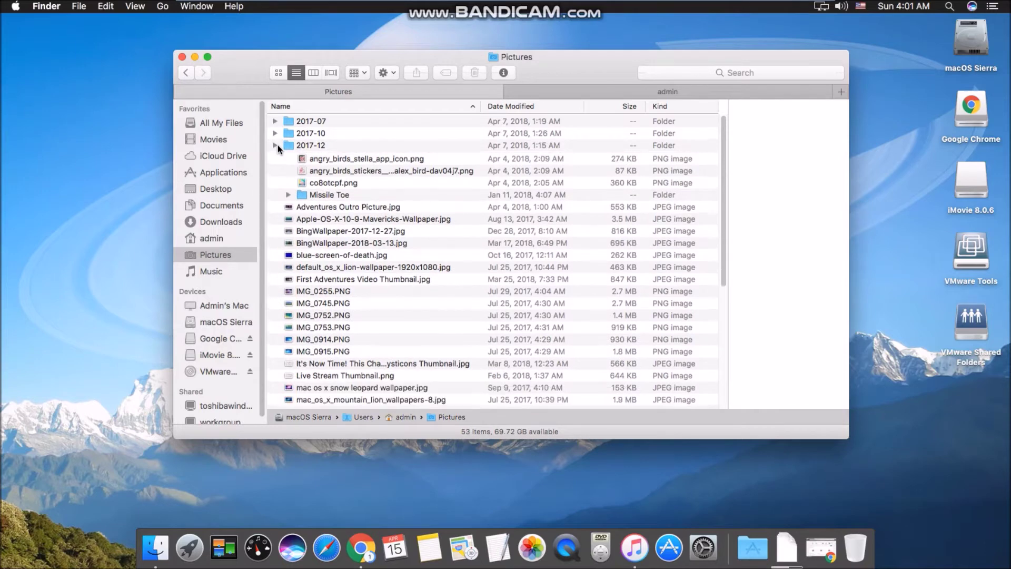
left_click(275, 121)
left_click(275, 122)
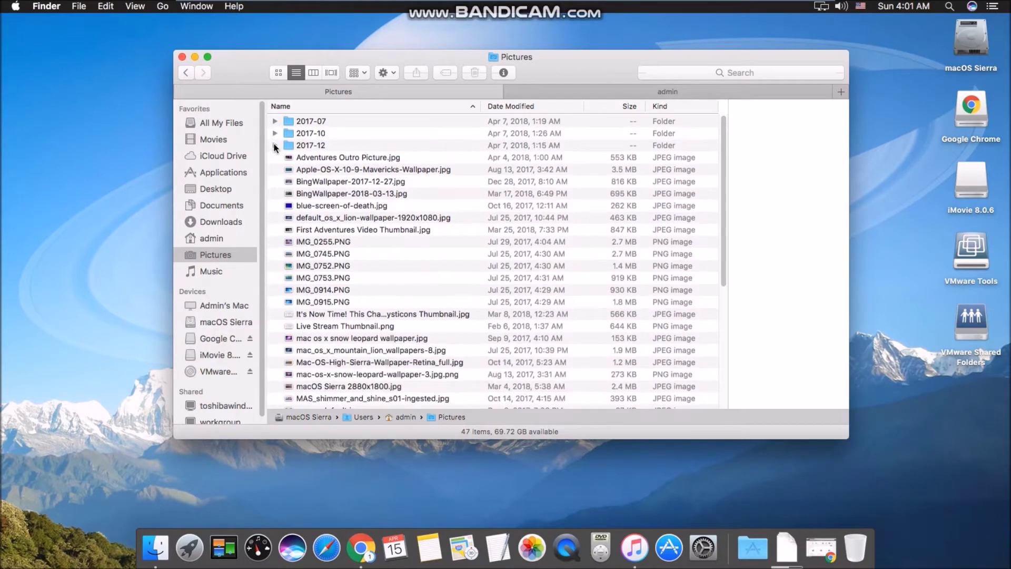
Expand the 2017-10 folder and open its picture 91PIs4UzPRL._SL1500_.jpg in Preview
left_click(275, 133)
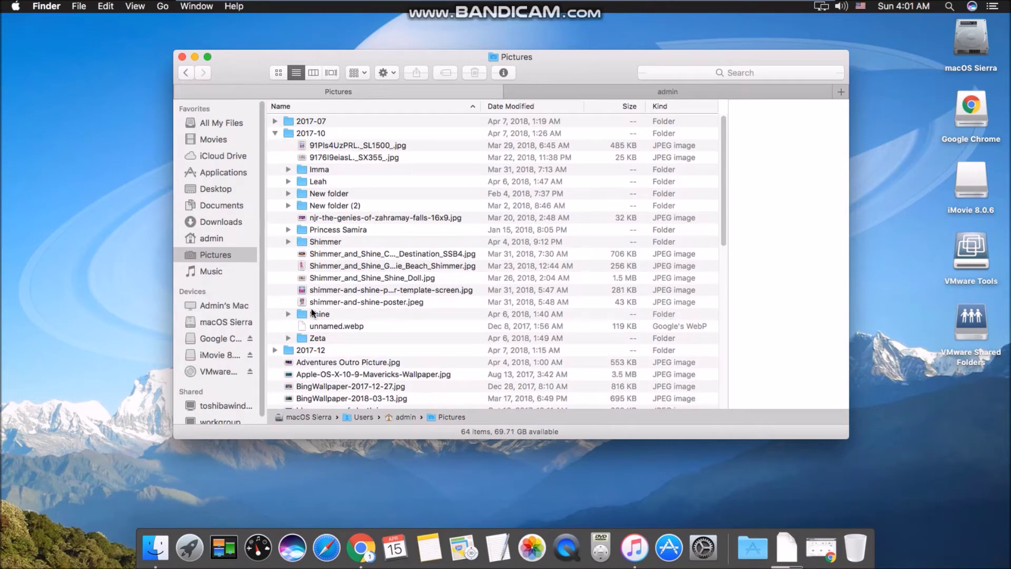
left_click(320, 146)
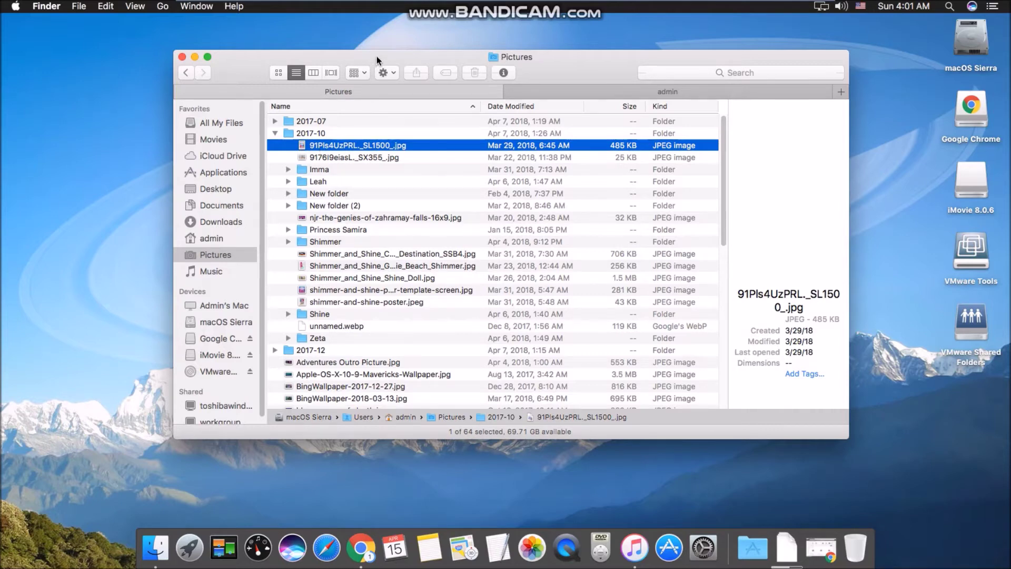
left_click_drag(377, 58, 375, 55)
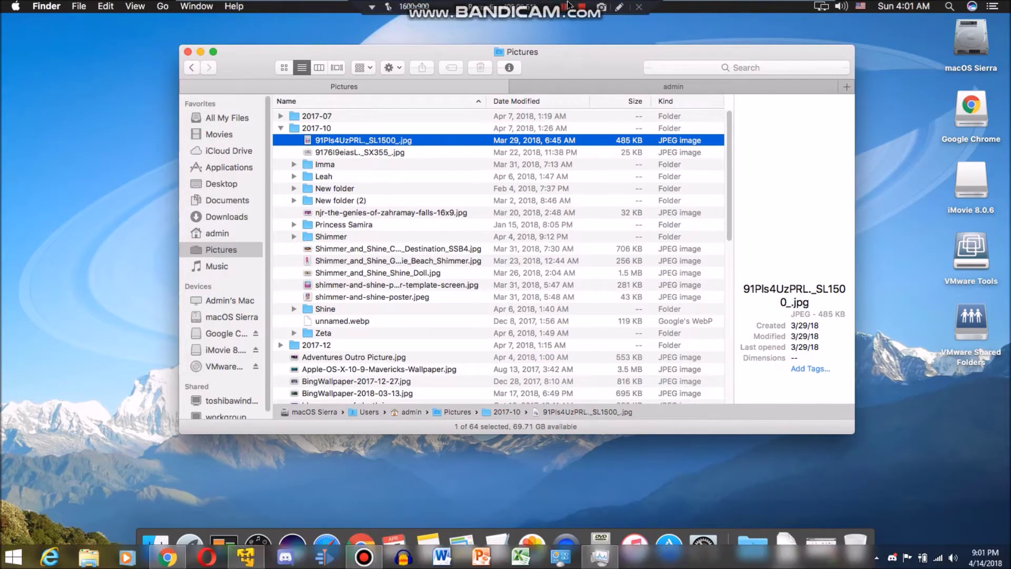
left_click(559, 16)
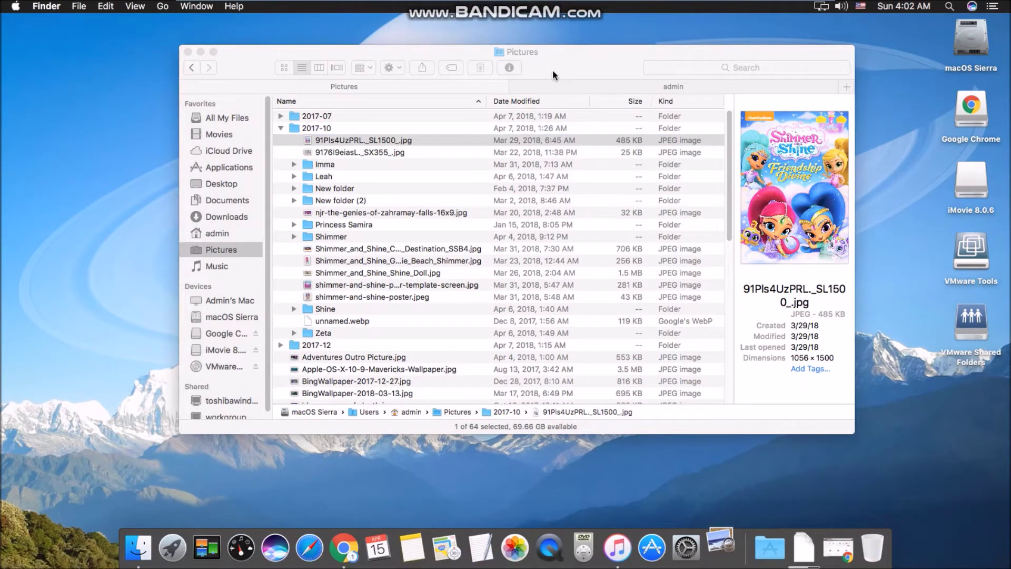
left_click_drag(555, 57, 540, 62)
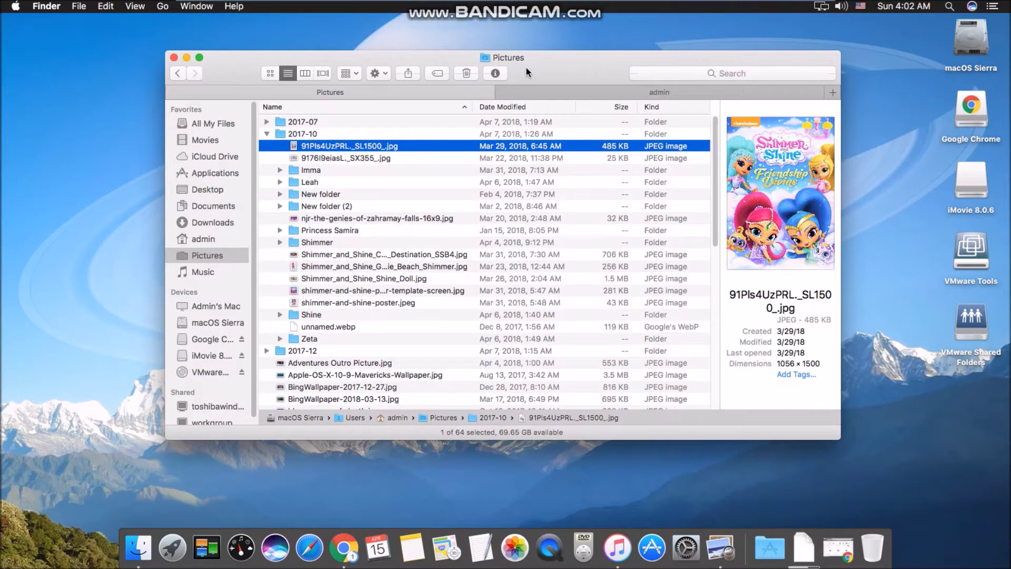
Minimise the Finder window and the opened picture's Preview window, leaving the system information window on the desktop
left_click(187, 58)
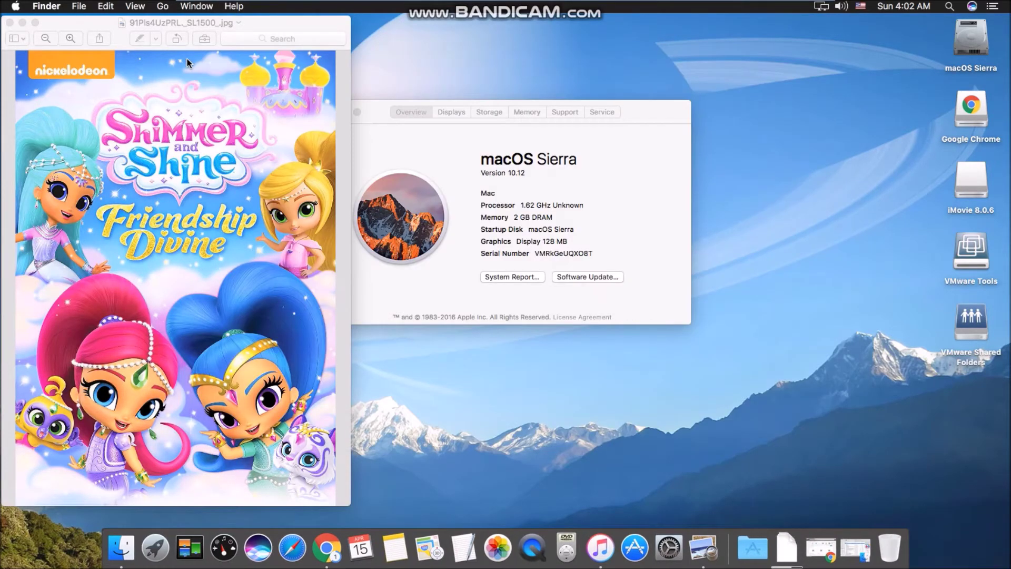
left_click_drag(191, 27, 280, 28)
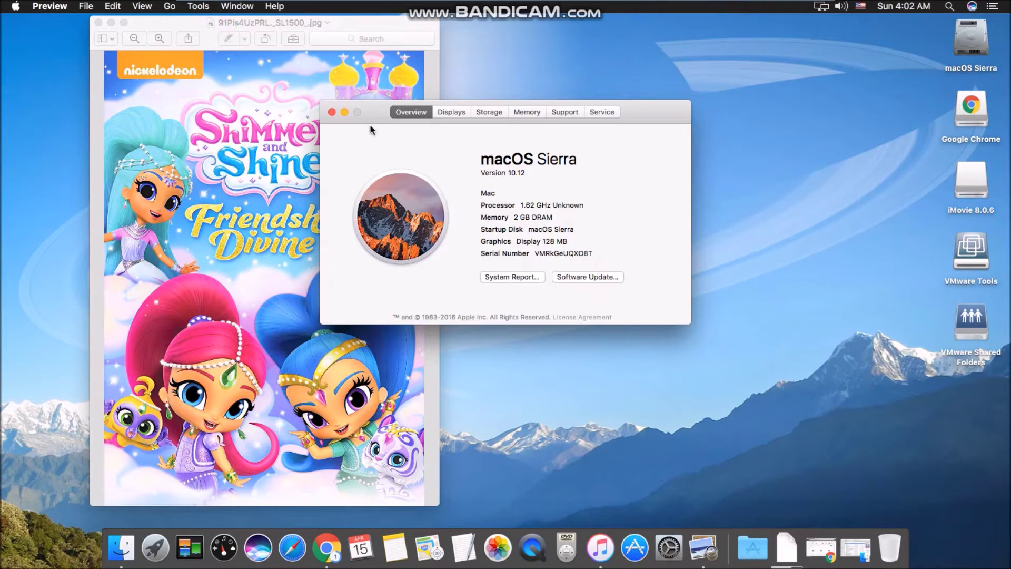
left_click(111, 22)
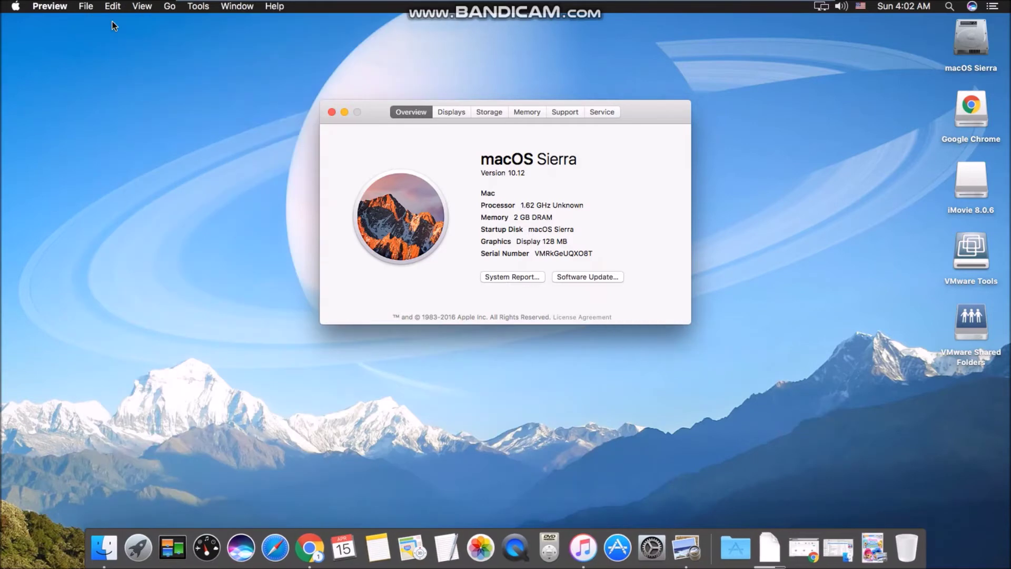
Examine the macOS Sierra overview information and highlight the installed memory amount
left_click_drag(635, 113, 619, 119)
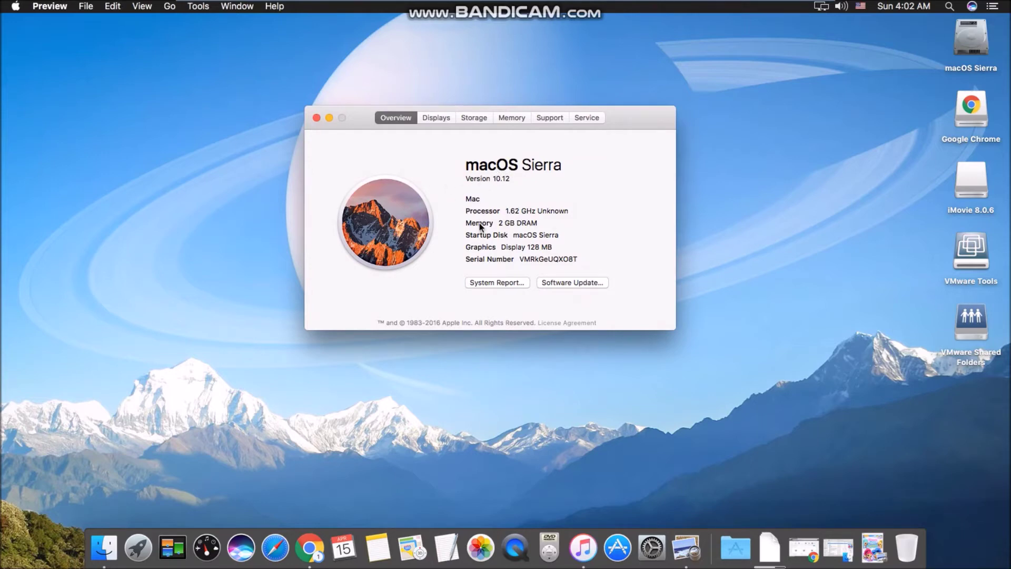
left_click_drag(500, 225, 562, 222)
left_click(528, 223)
left_click_drag(635, 118, 577, 179)
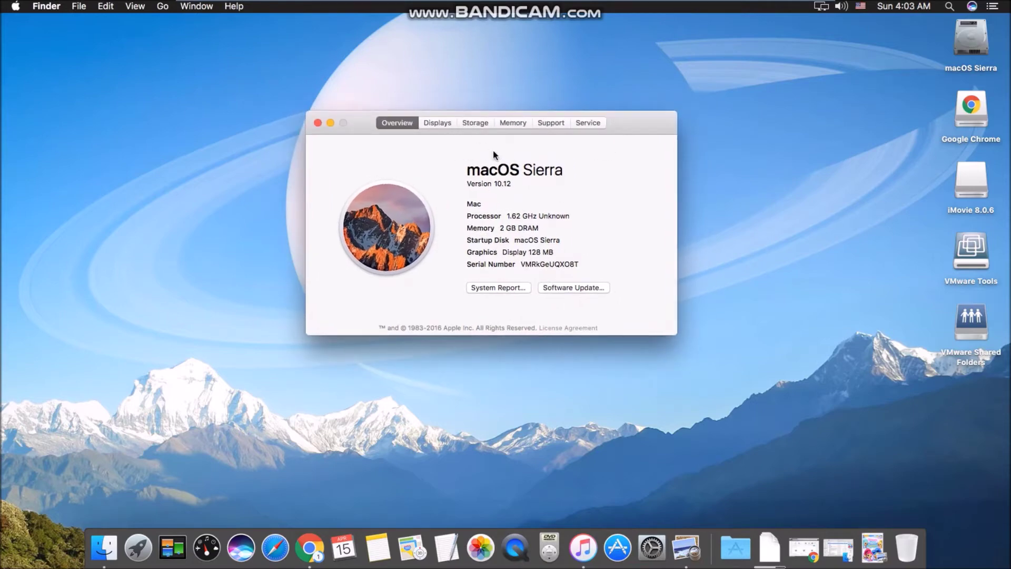
View the Mac's Displays information and highlight the screen resolution
left_click(448, 124)
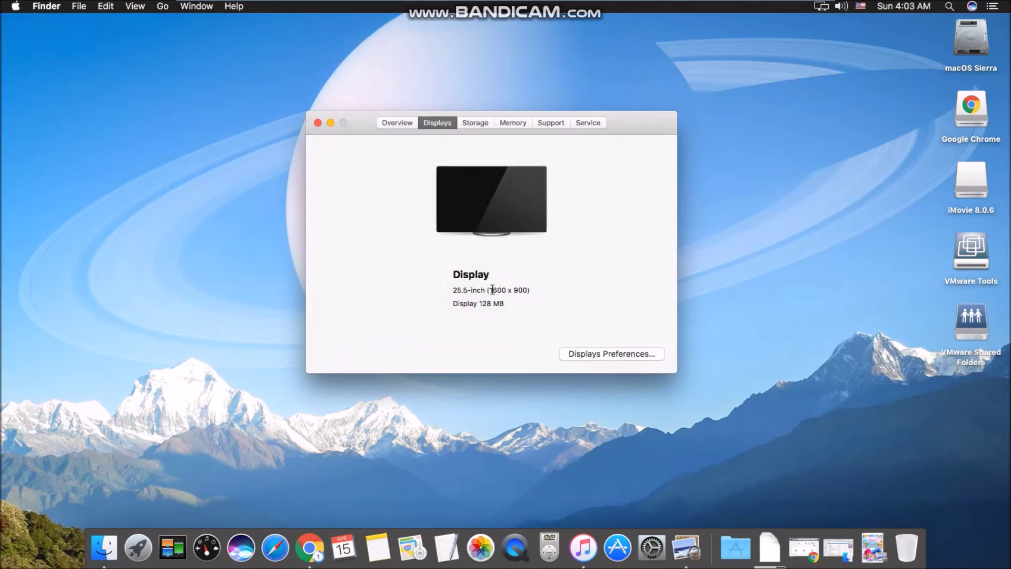
left_click_drag(488, 290, 531, 289)
left_click(496, 191)
Review the Mac's Storage and Memory information
left_click(520, 123)
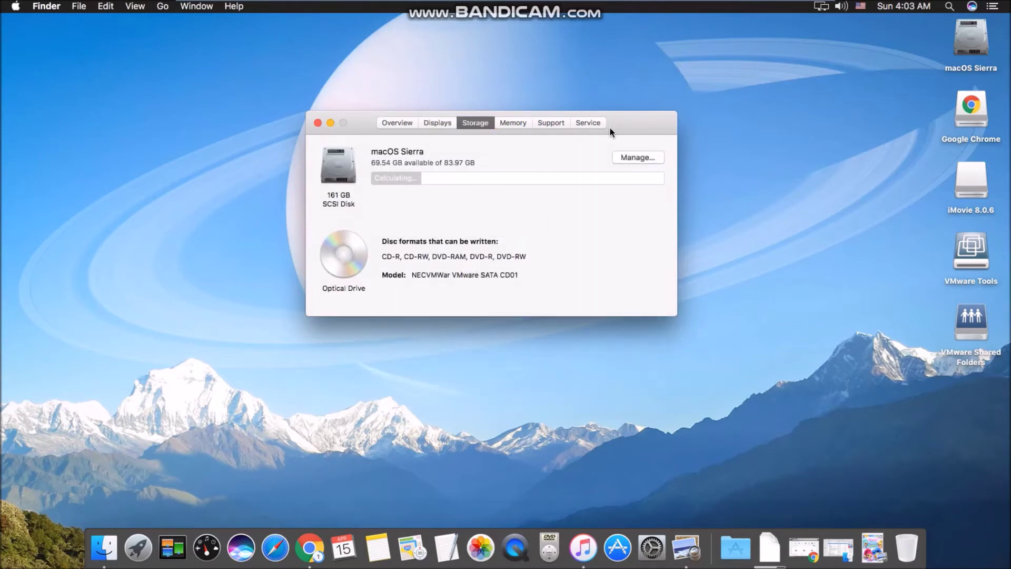
left_click_drag(632, 120, 614, 136)
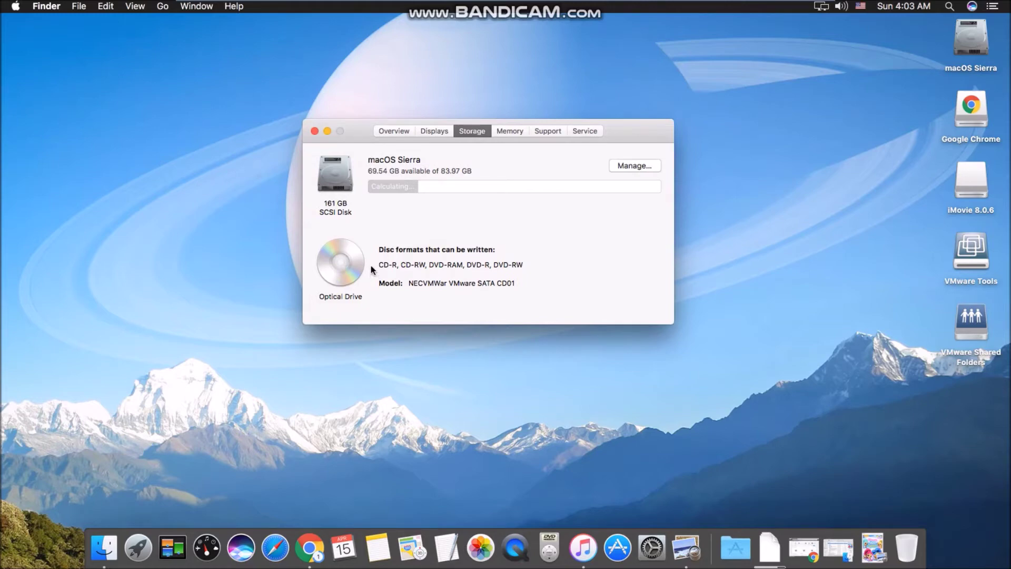
left_click(515, 132)
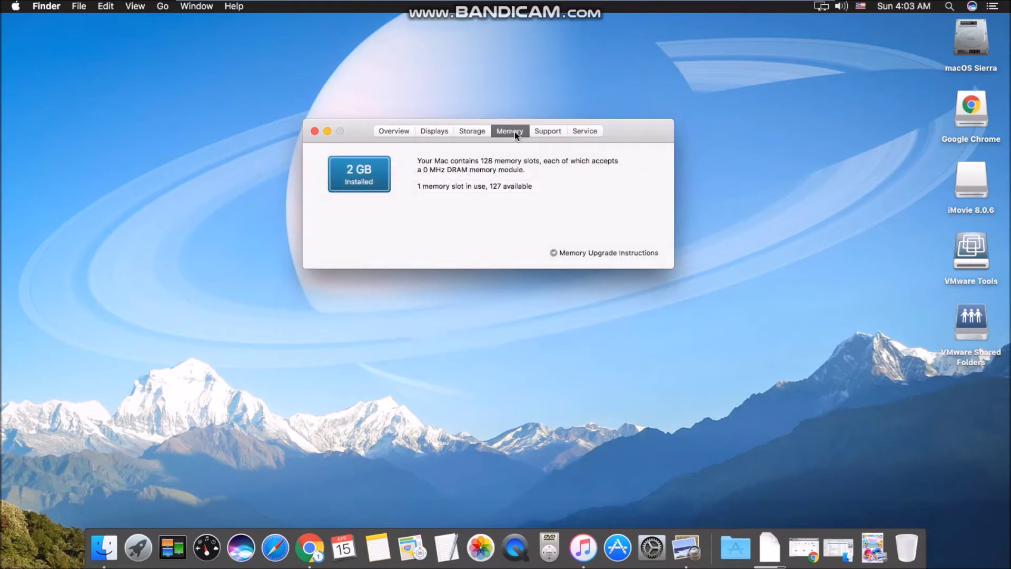
left_click_drag(623, 133, 623, 139)
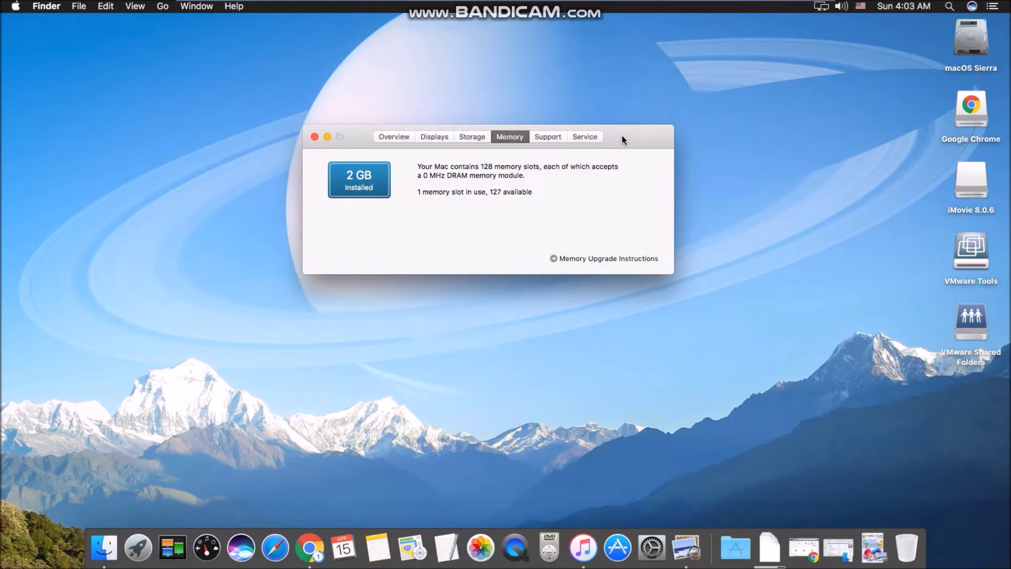
Review the Mac's Support and Service information and close the system information window
left_click(545, 138)
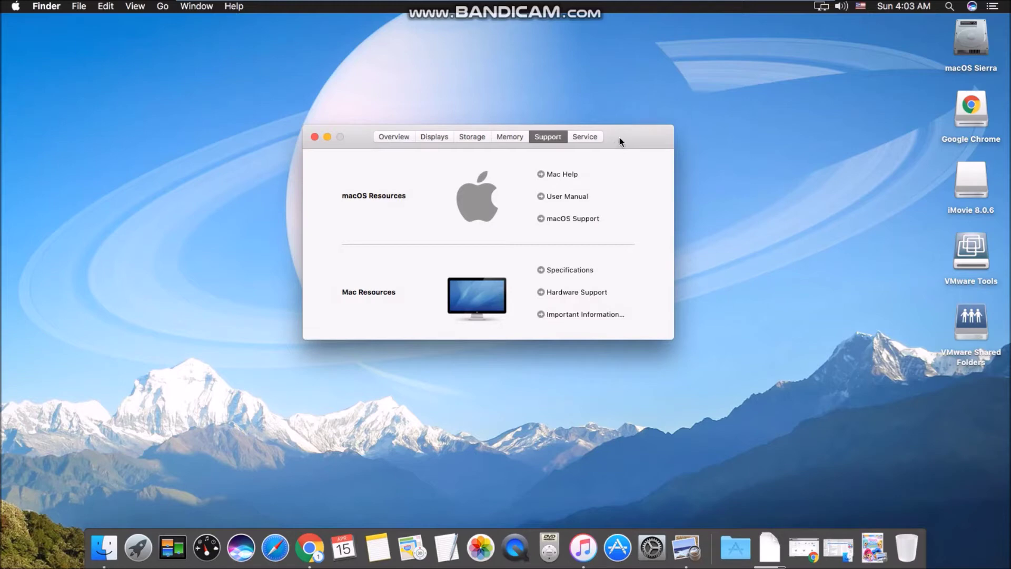
left_click_drag(620, 139, 619, 145)
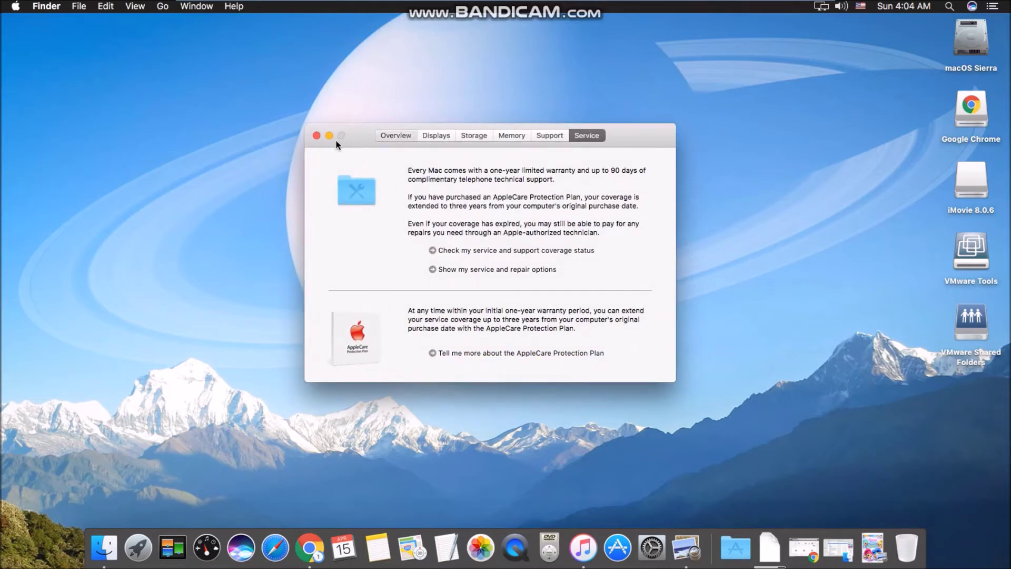
left_click_drag(337, 142, 316, 139)
left_click_drag(334, 131, 359, 132)
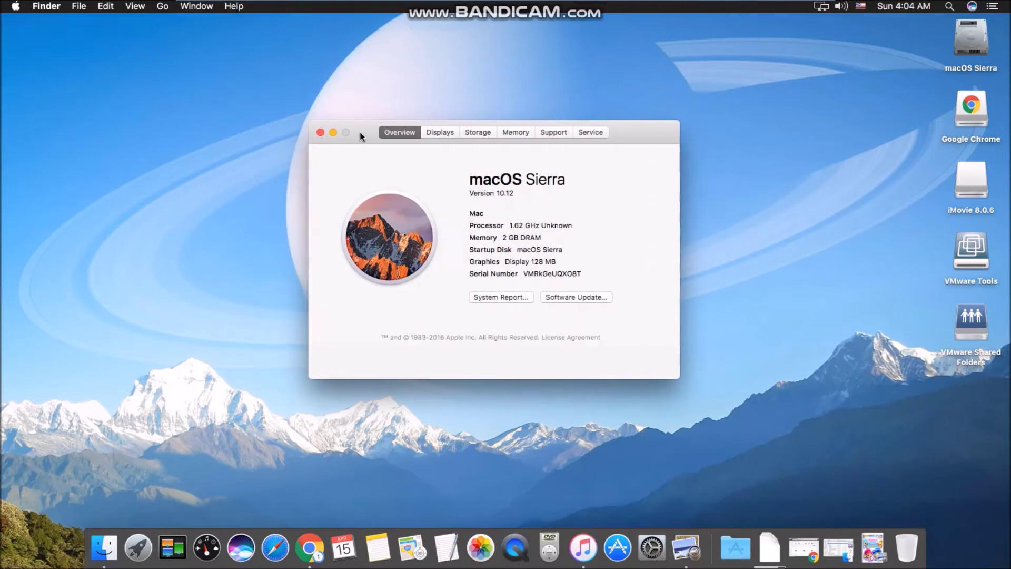
left_click(320, 132)
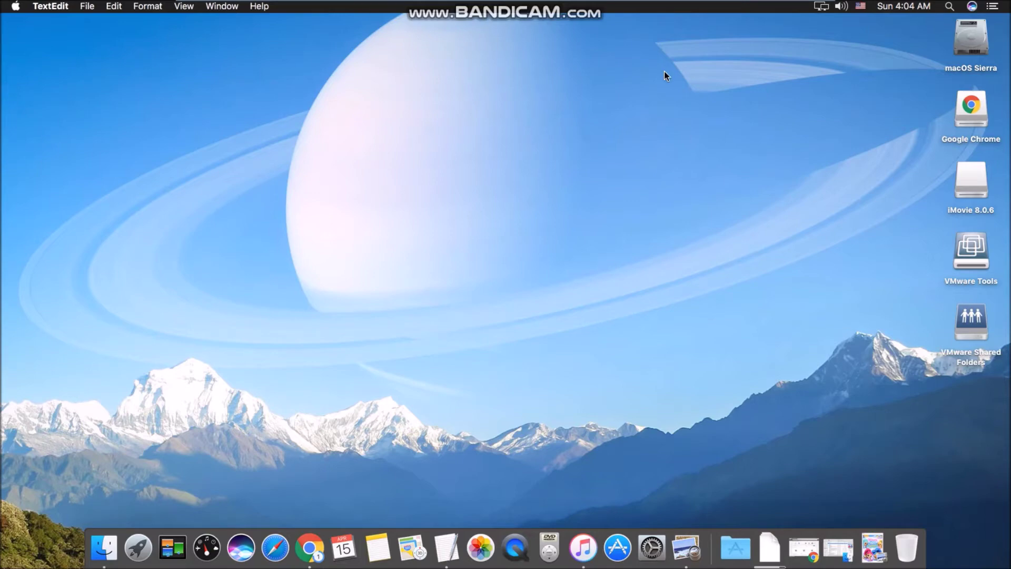
Create a new TextEdit document and write "Hello YouTube!" in it, clearing the mistyped text
key("super+n")
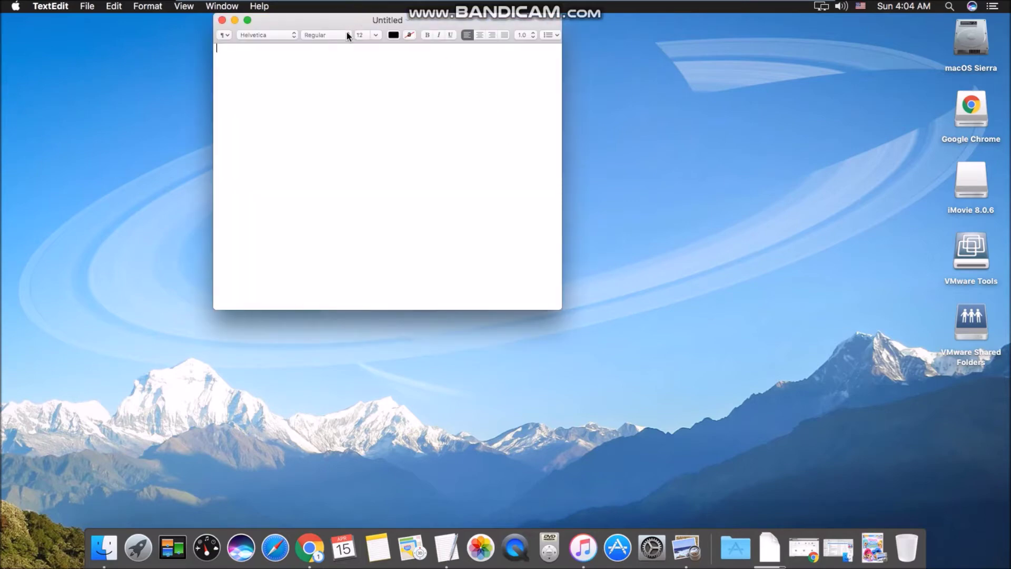
left_click_drag(345, 31, 356, 53)
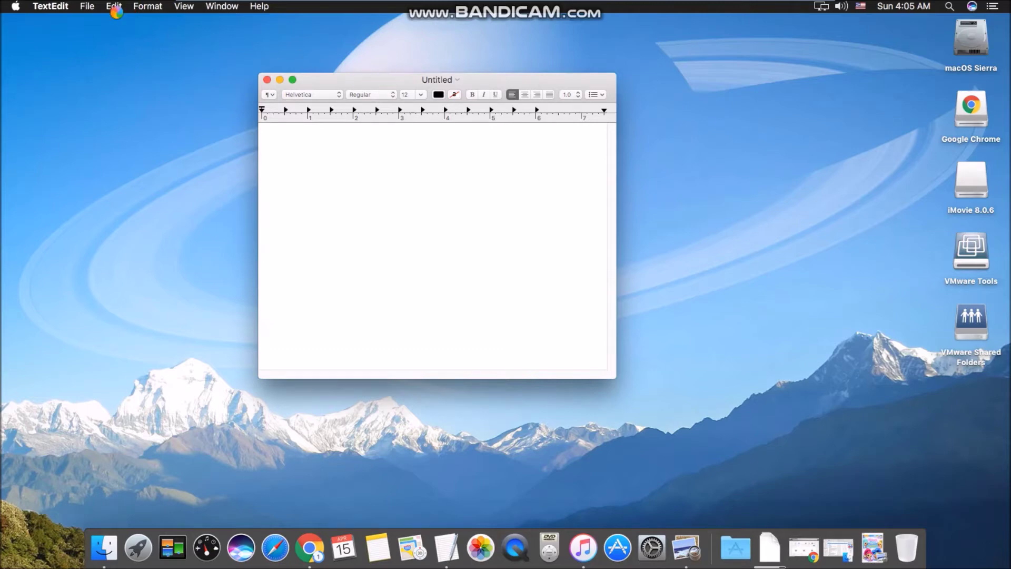
type("tTube")
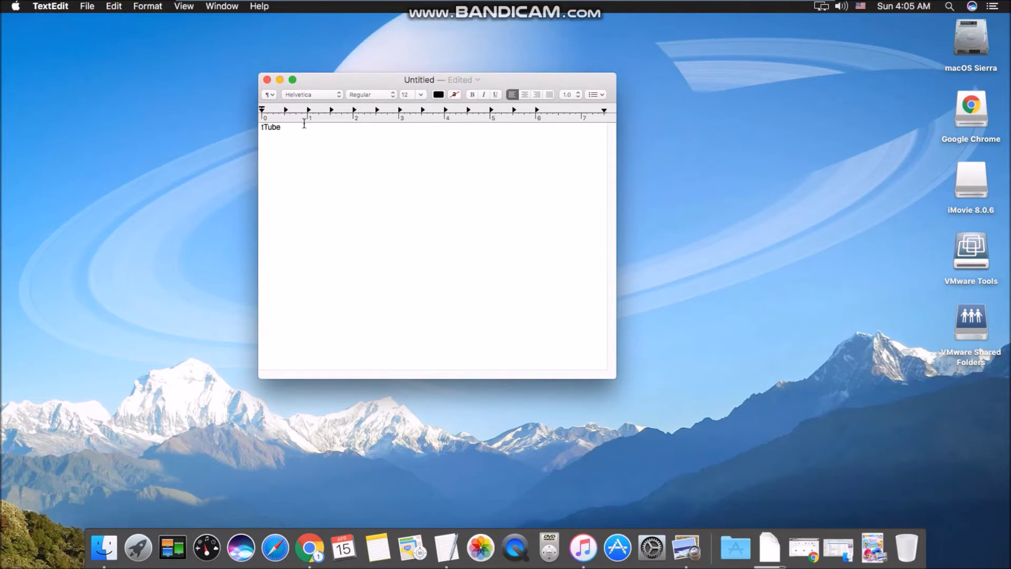
left_click_drag(288, 127, 246, 127)
key("BackSpace")
mouse_move(564, 6)
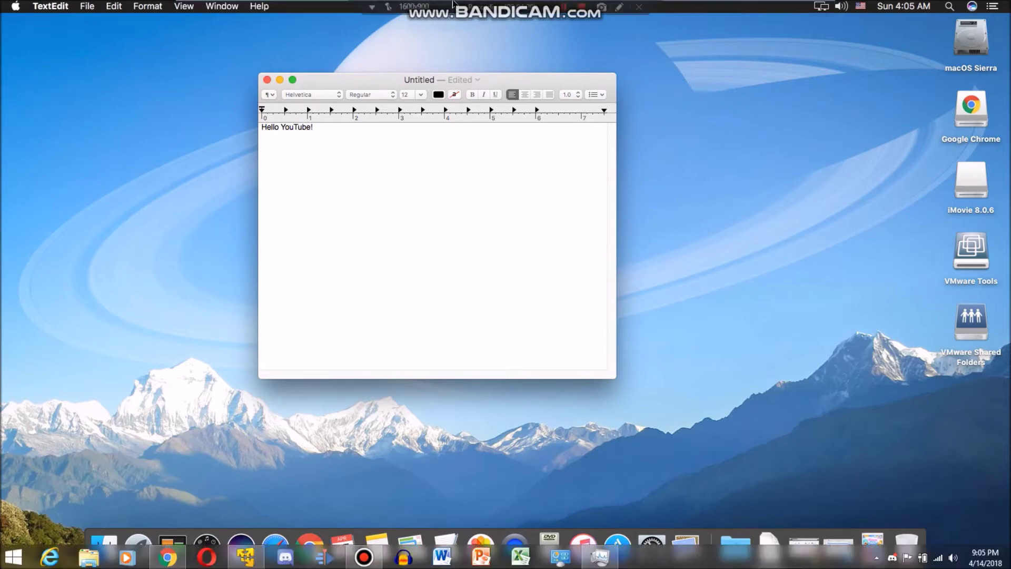
Browse the available fonts and set the document's font to Tahoma
left_click(311, 94)
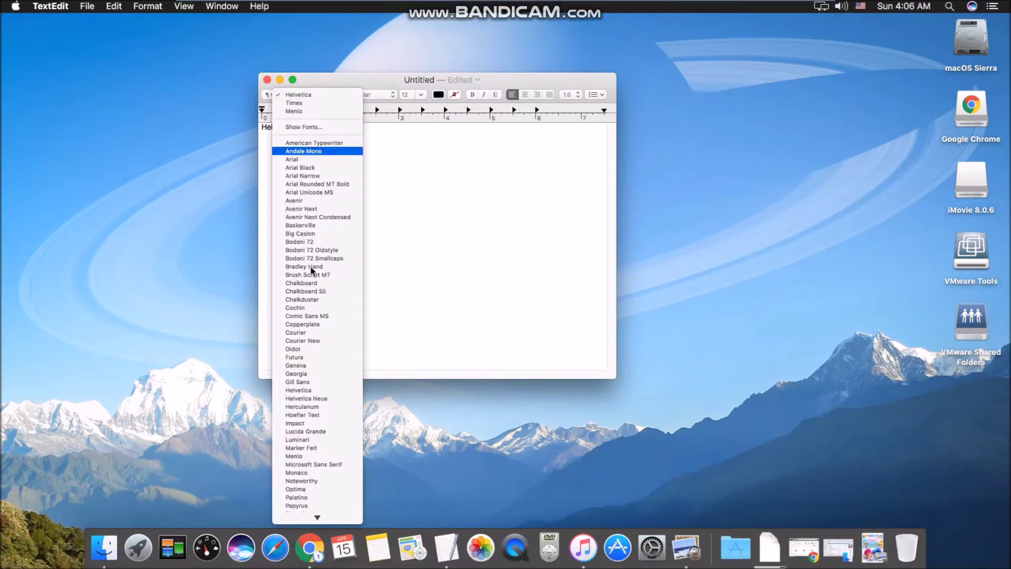
scroll(317, 490, "down", 5)
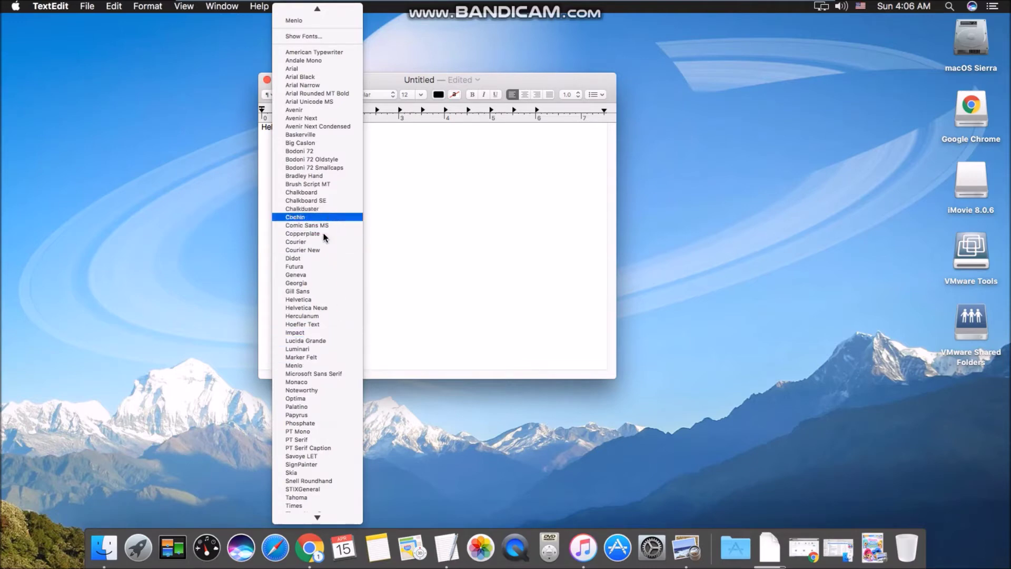
scroll(318, 384, "down", 2)
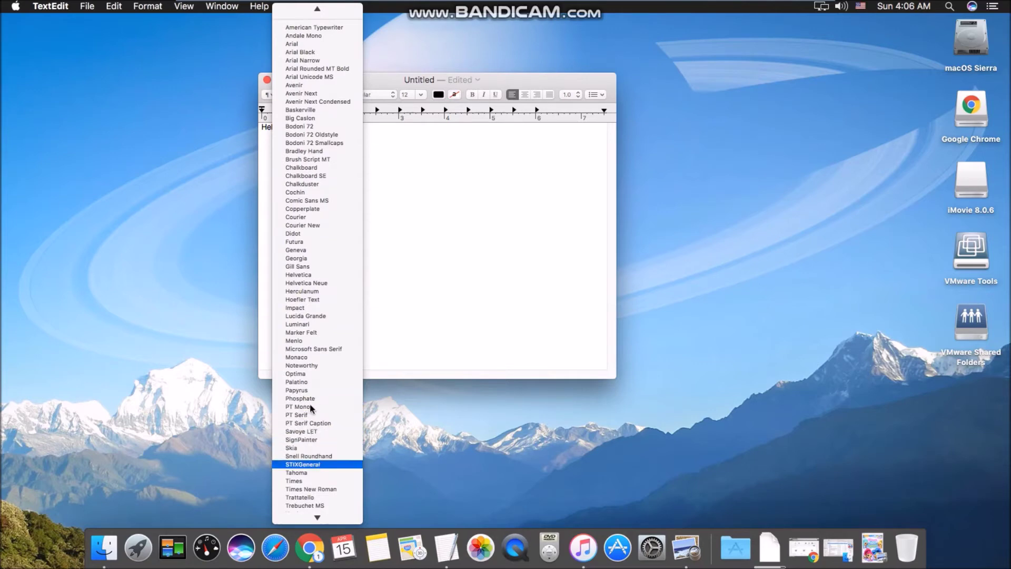
scroll(320, 352, "down", 2)
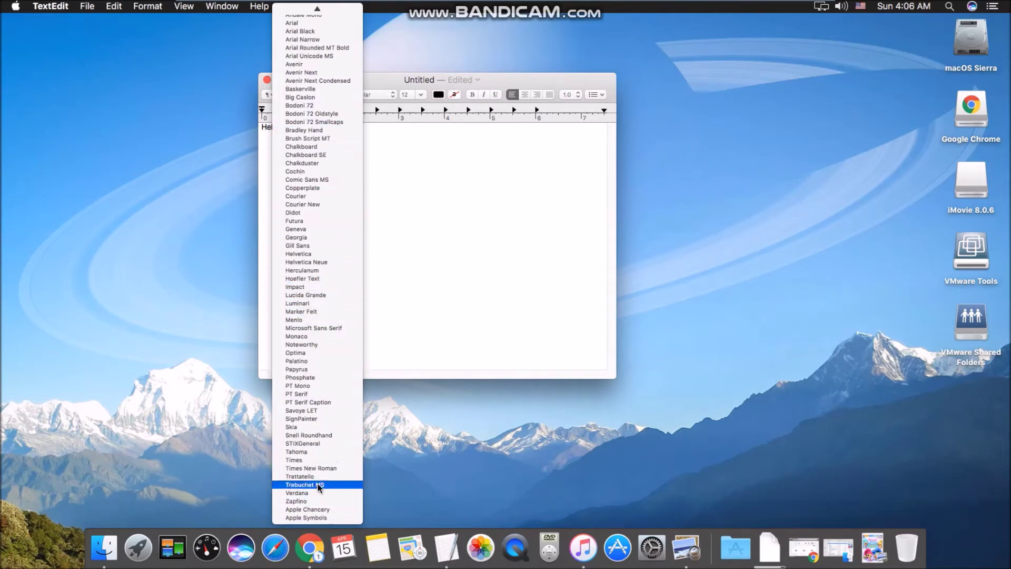
left_click(309, 452)
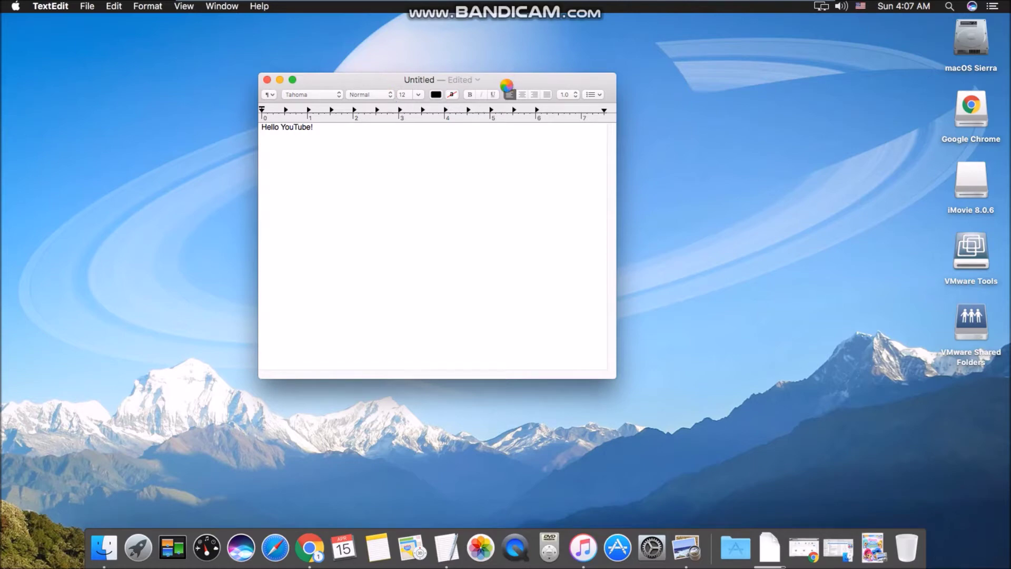
mouse_move(563, 7)
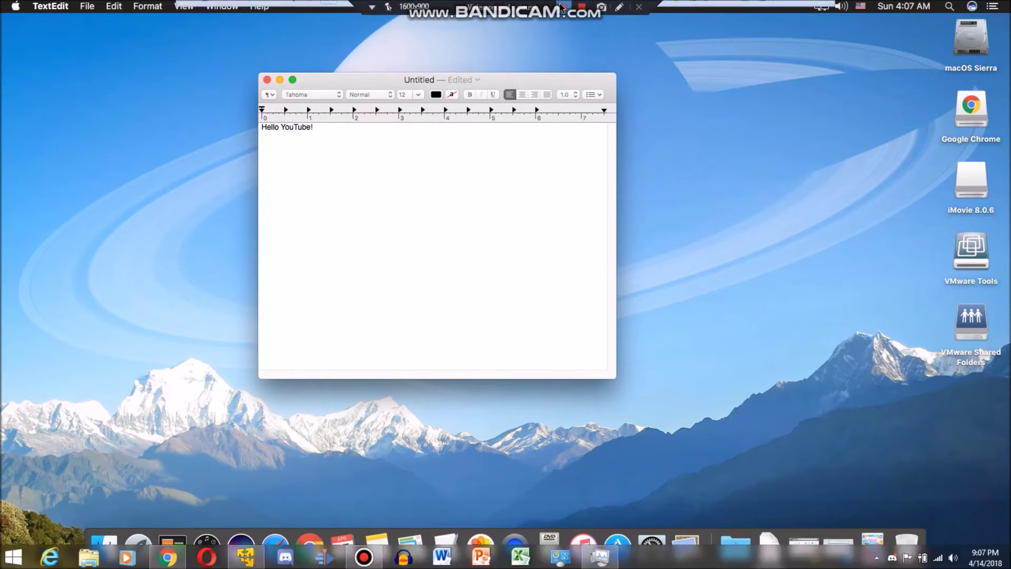
Move the untitled document window around the desktop and close the document without saving it
left_click_drag(297, 96, 254, 114)
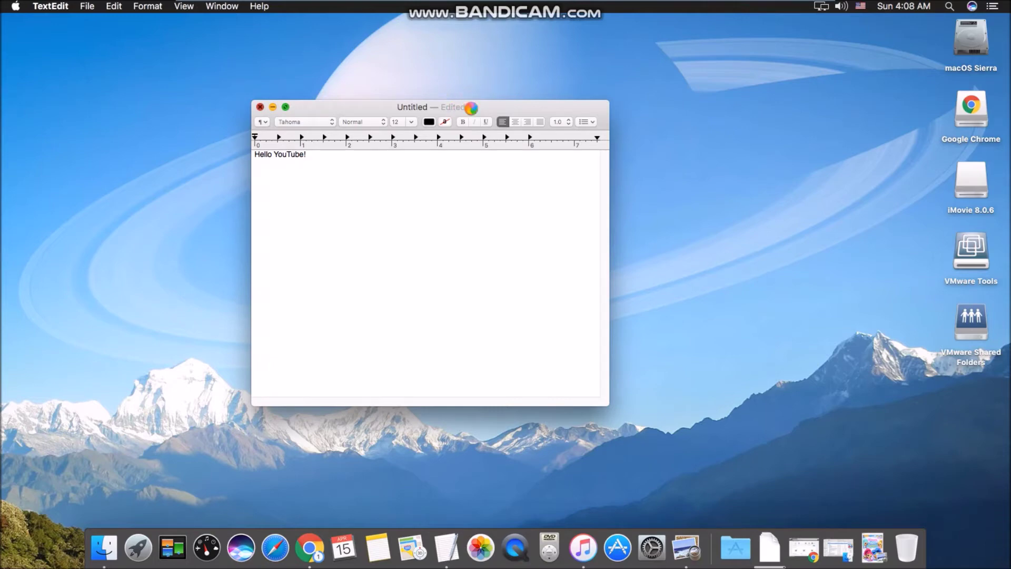
left_click_drag(413, 106, 372, 125)
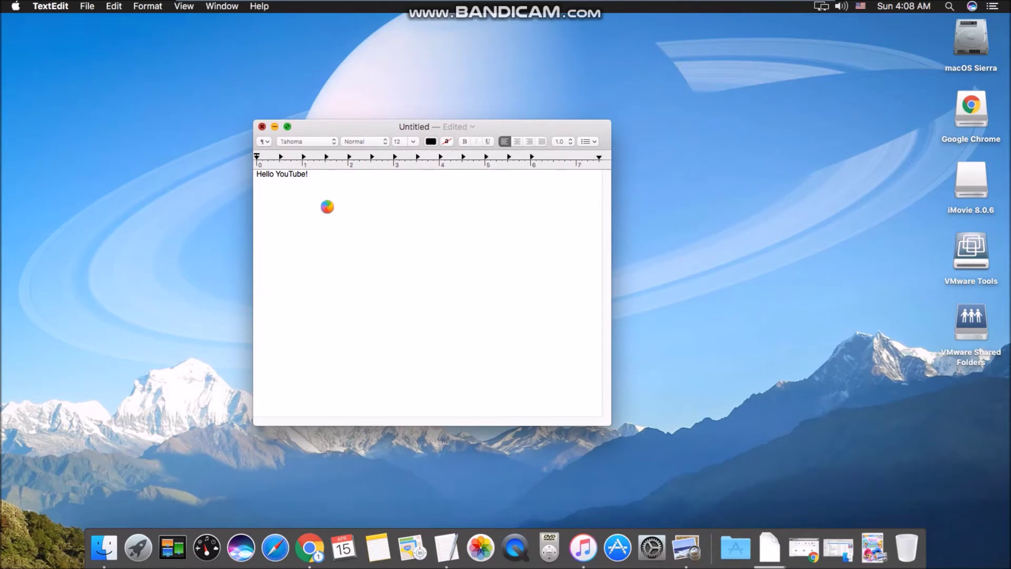
left_click_drag(376, 128, 457, 102)
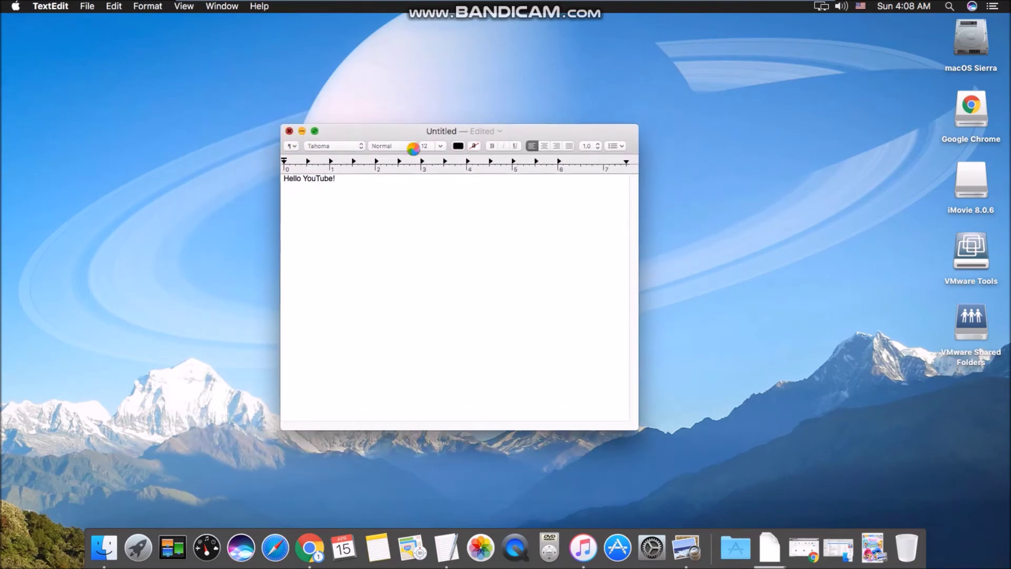
left_click_drag(508, 131, 504, 120)
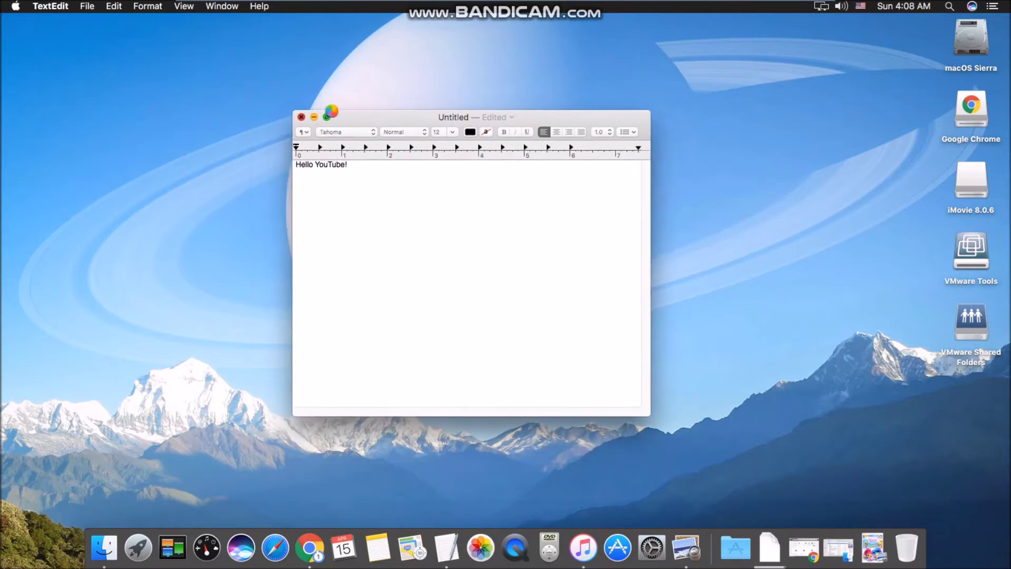
left_click_drag(372, 115, 316, 112)
mouse_move(397, 81)
left_mouse_down()
mouse_move(402, 90)
mouse_move(414, 79)
left_mouse_up()
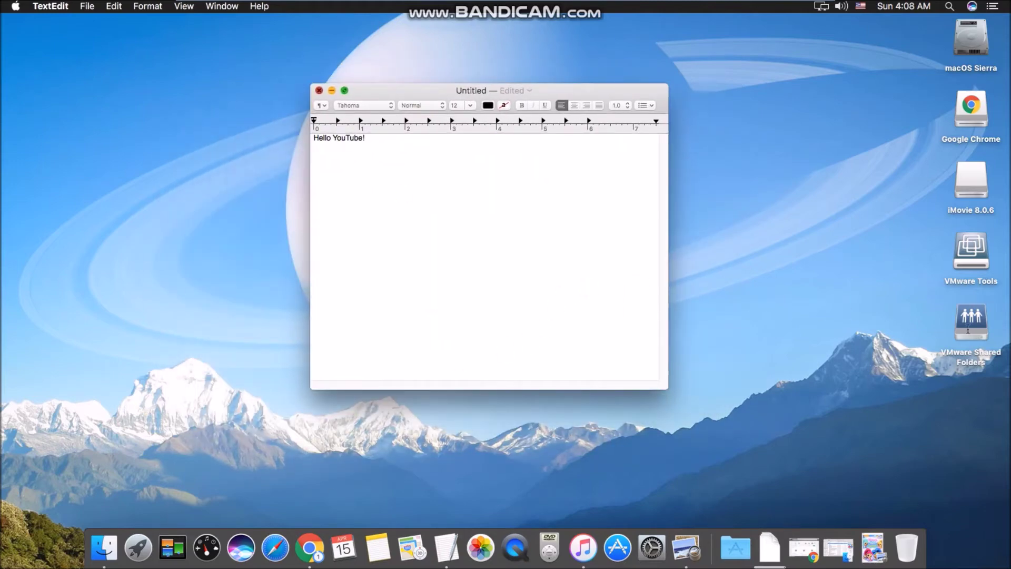
left_click_drag(435, 89, 171, 72)
left_click_drag(220, 151, 329, 413)
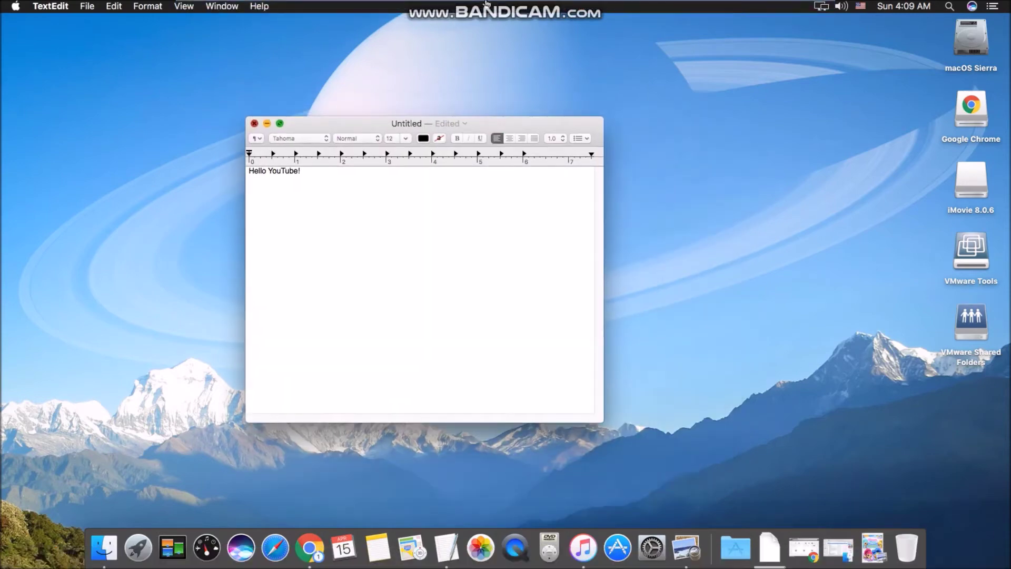
key("super+w")
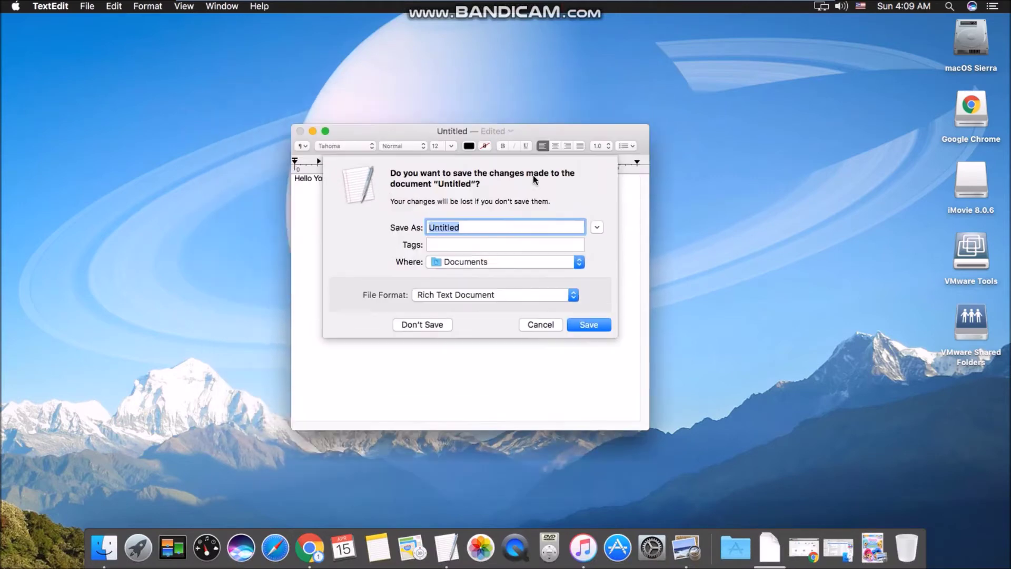
left_click(394, 362)
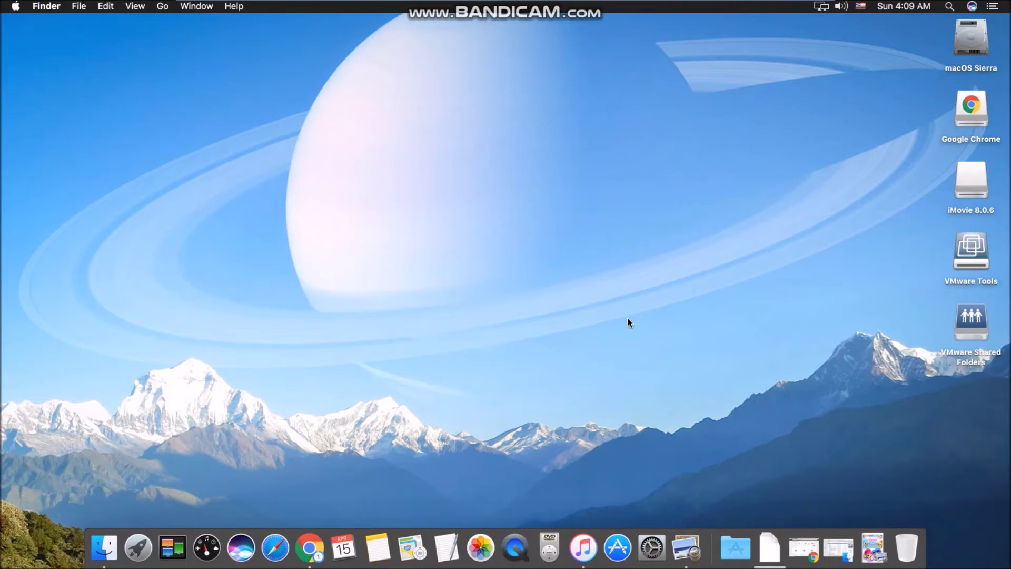
Launch Terminal from the Utilities folder in Applications
left_click(737, 549)
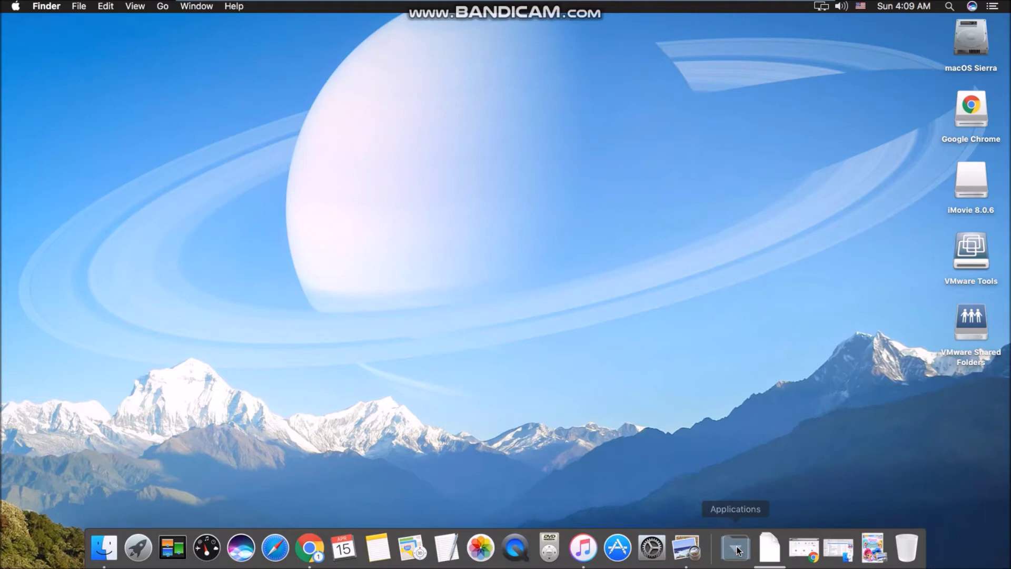
left_click(737, 548)
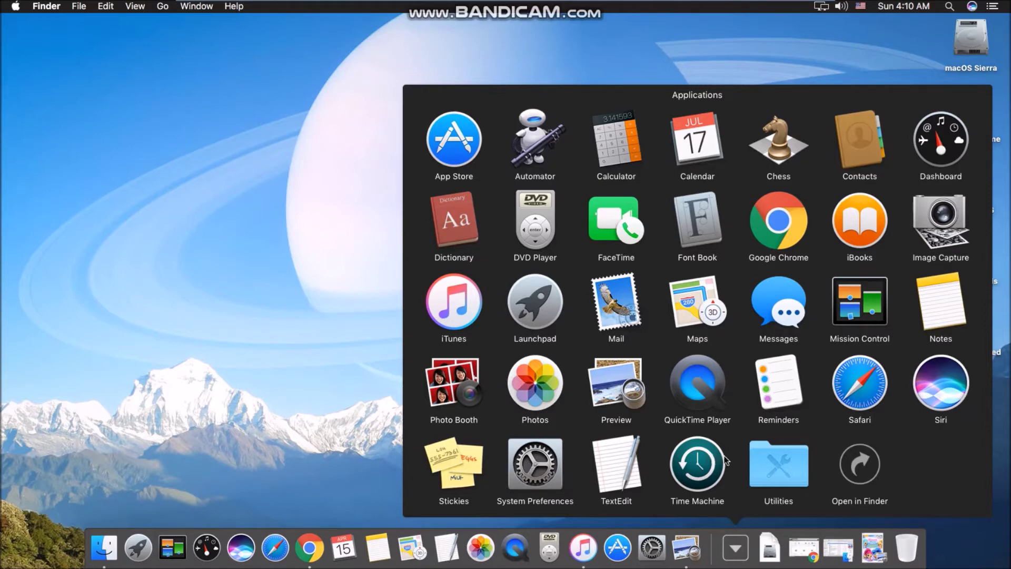
left_click(775, 454)
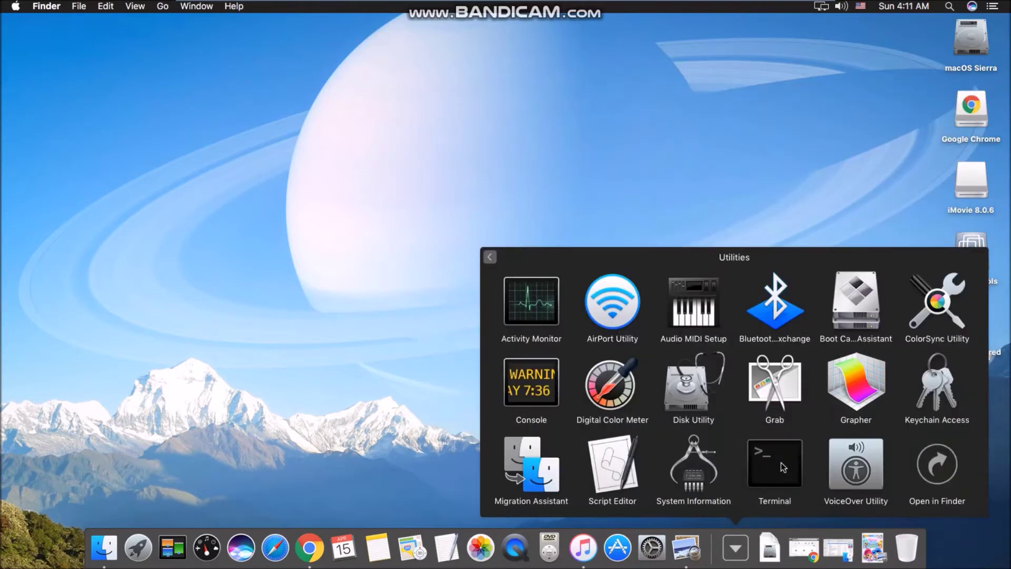
left_click(783, 467)
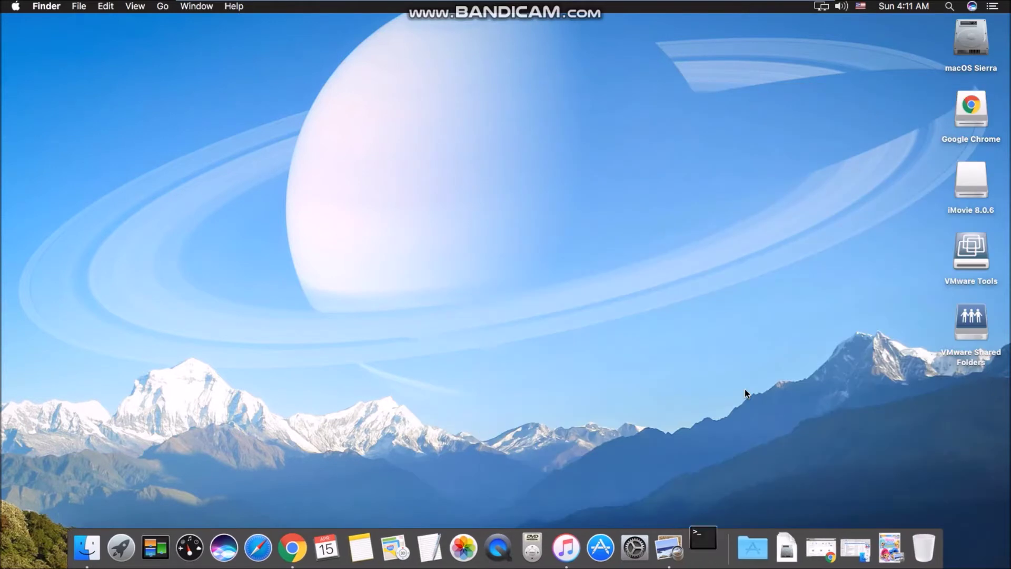
Examine the tools in the Utilities folder within Applications again
left_click(750, 555)
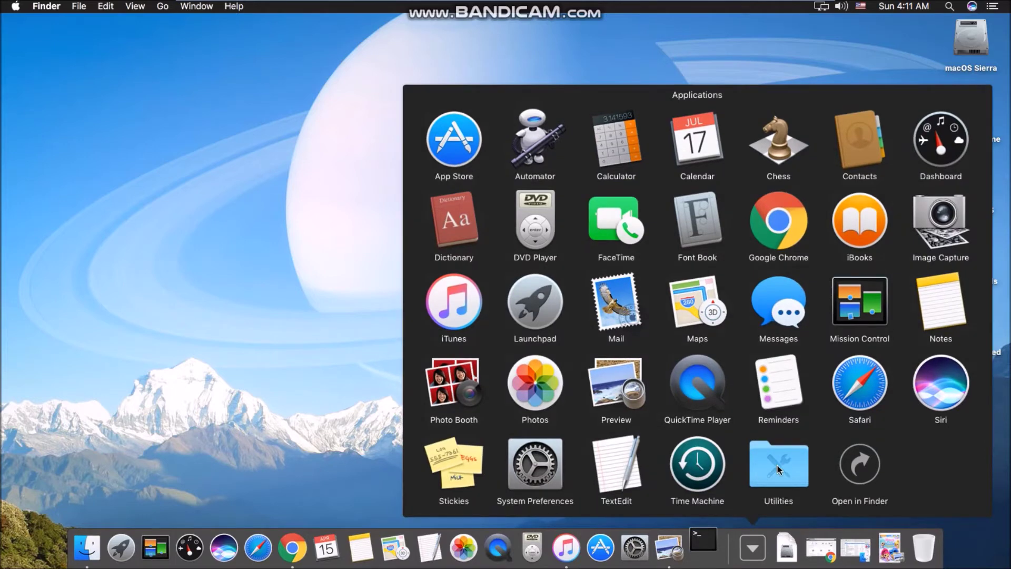
left_click(777, 466)
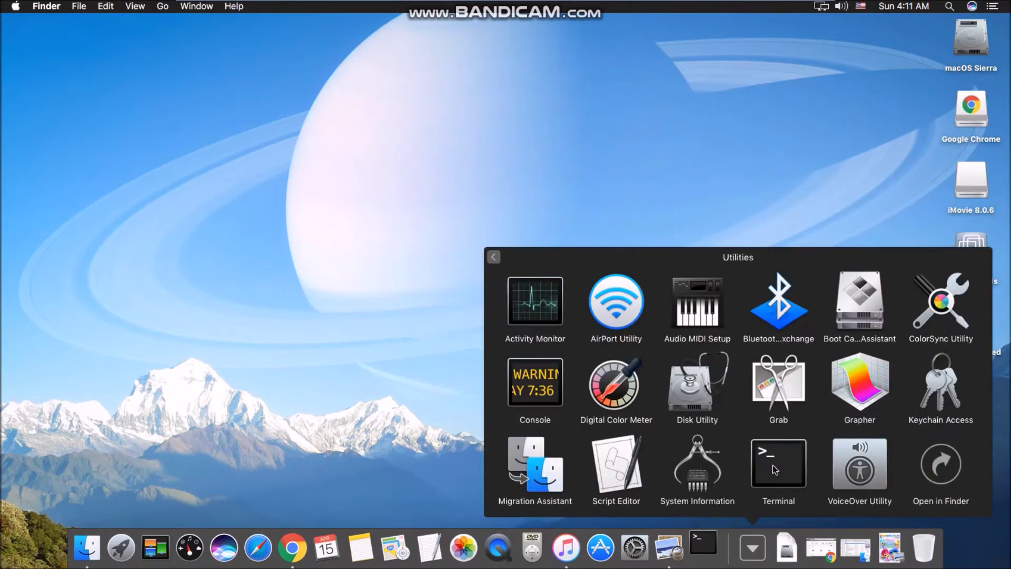
left_click(559, 337)
left_click(752, 548)
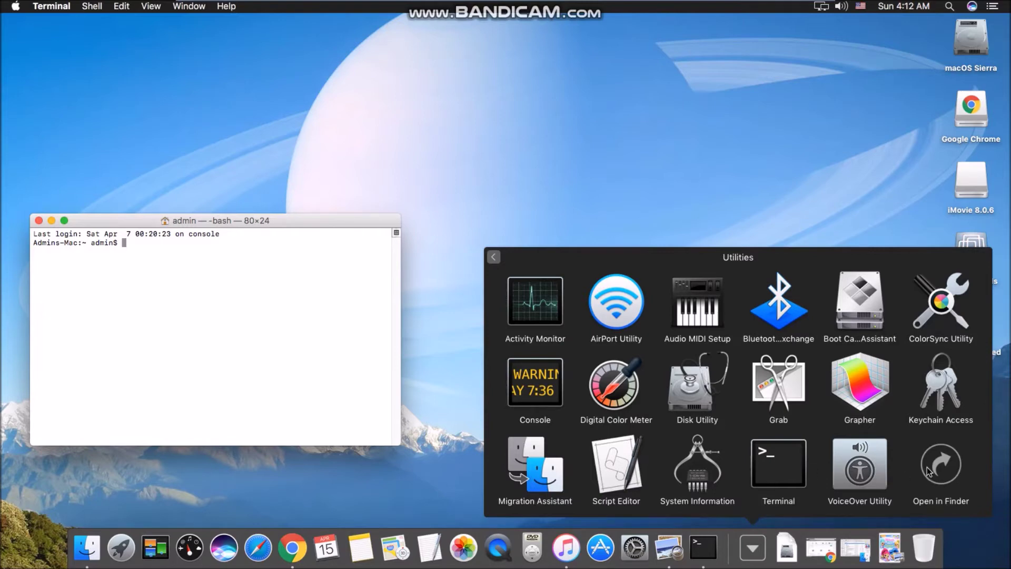
Bring the Terminal window toward the middle of the desktop and look through Terminal's Shell commands
left_click(203, 217)
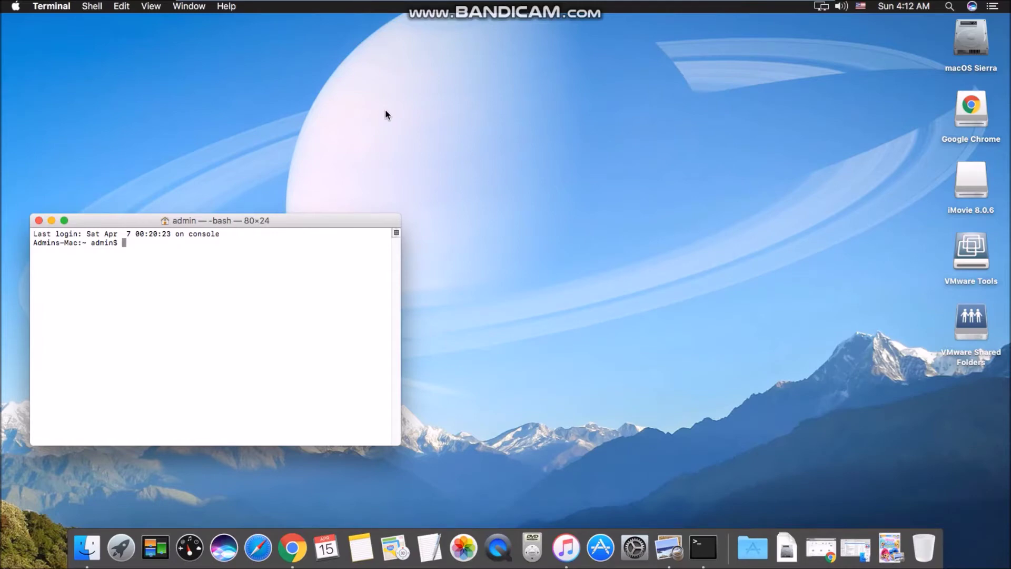
left_click(113, 65)
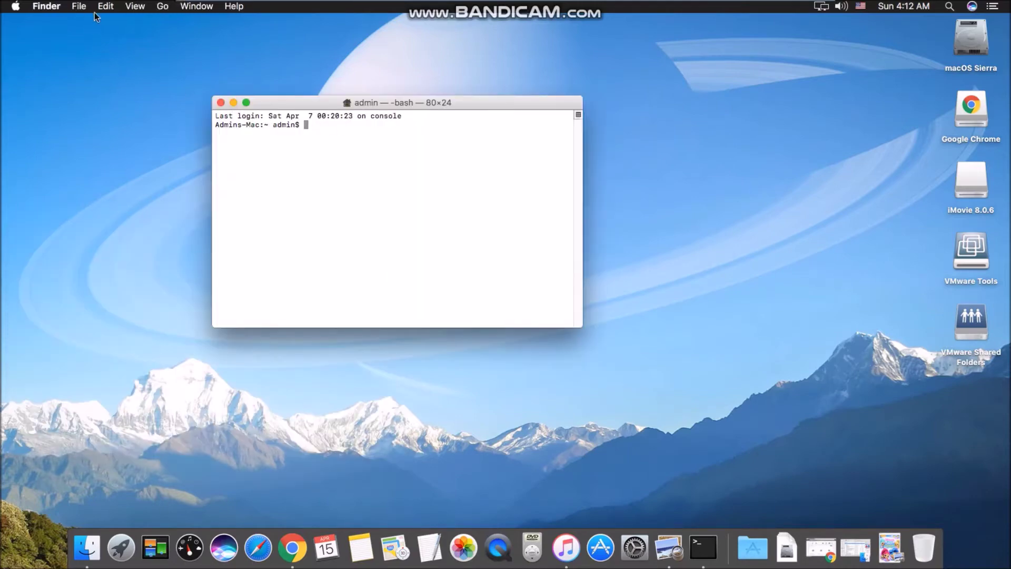
left_click(338, 104)
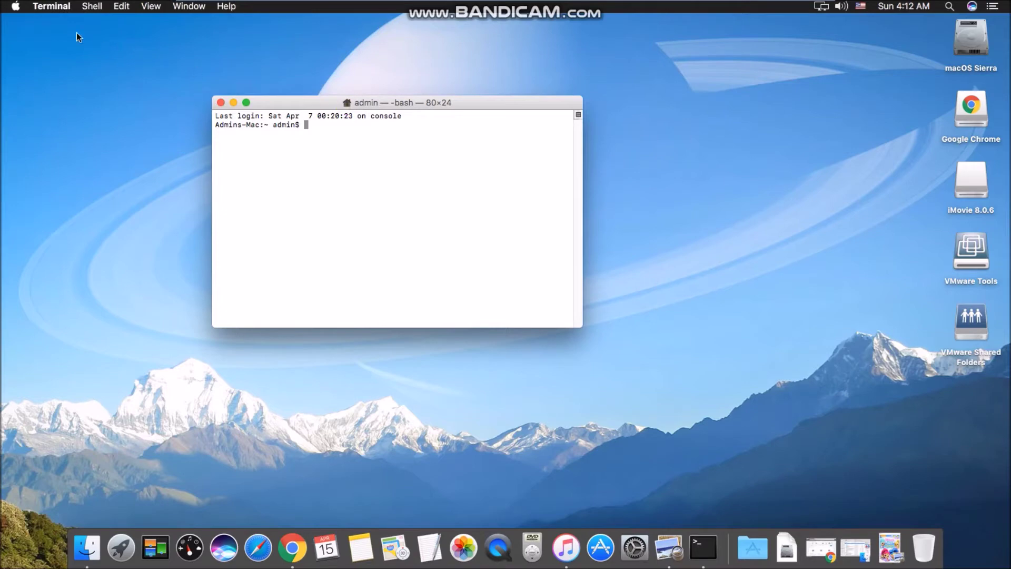
left_click_drag(90, 8, 94, 6)
left_click(93, 6)
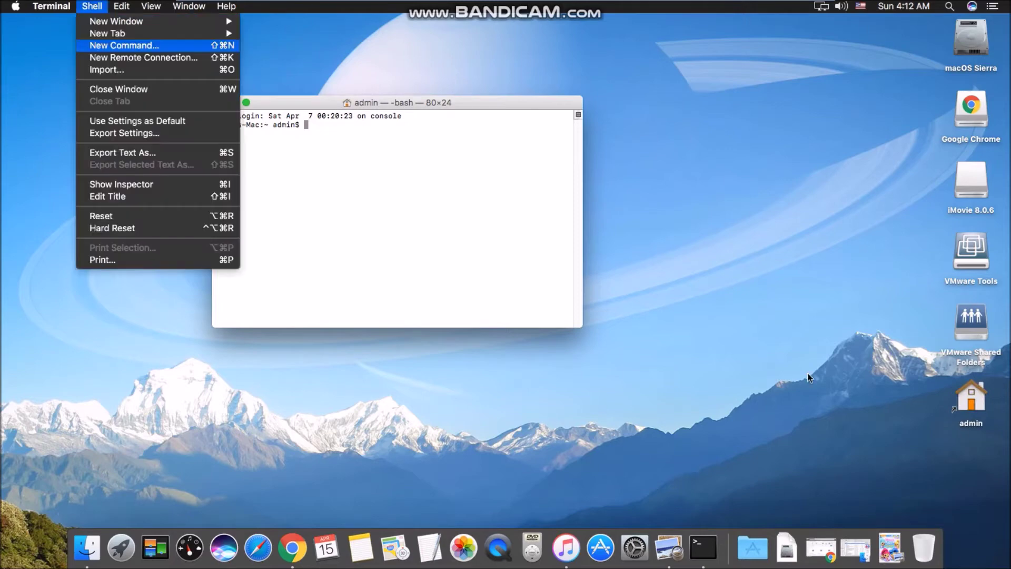
Move the admin home folder alias from the desktop to the Trash and empty the Trash permanently
left_click(981, 405)
left_click(977, 406)
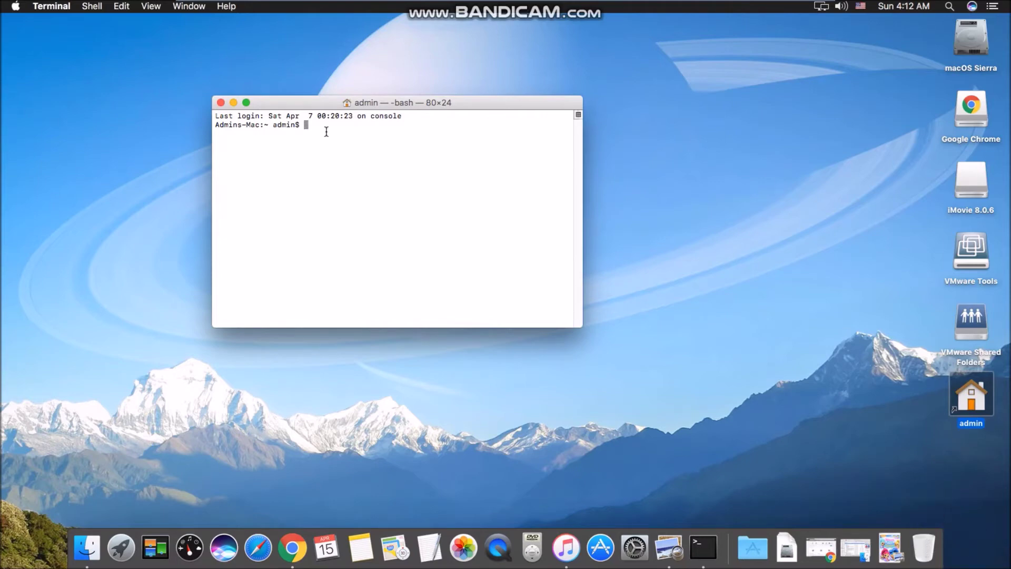
left_click_drag(280, 102, 273, 116)
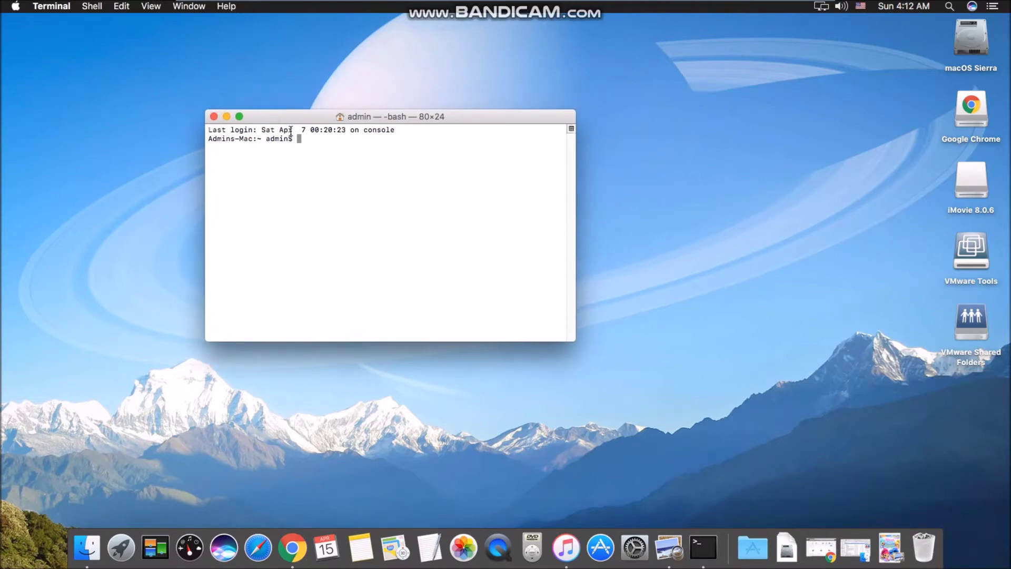
right_click(933, 555)
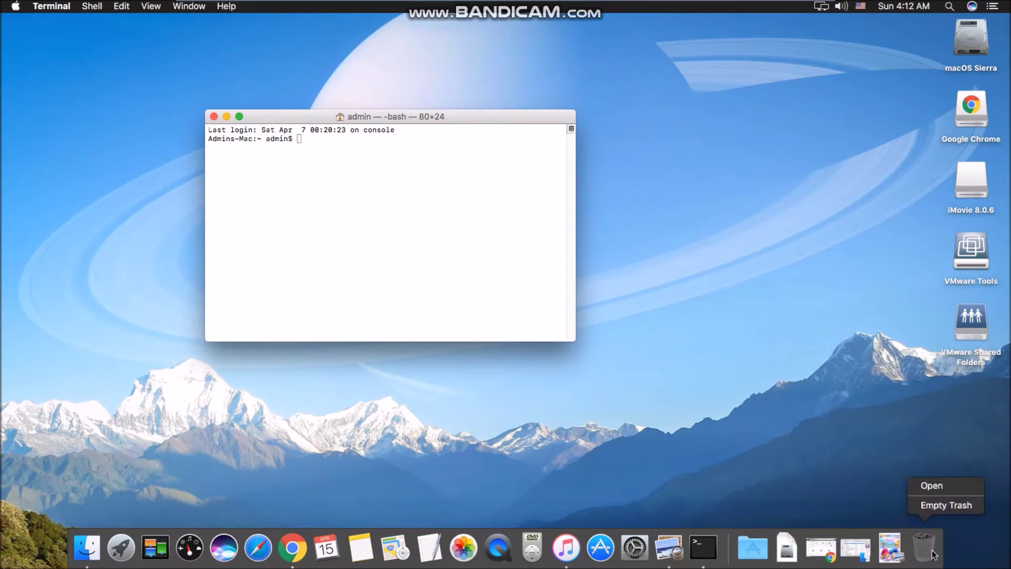
left_click(937, 505)
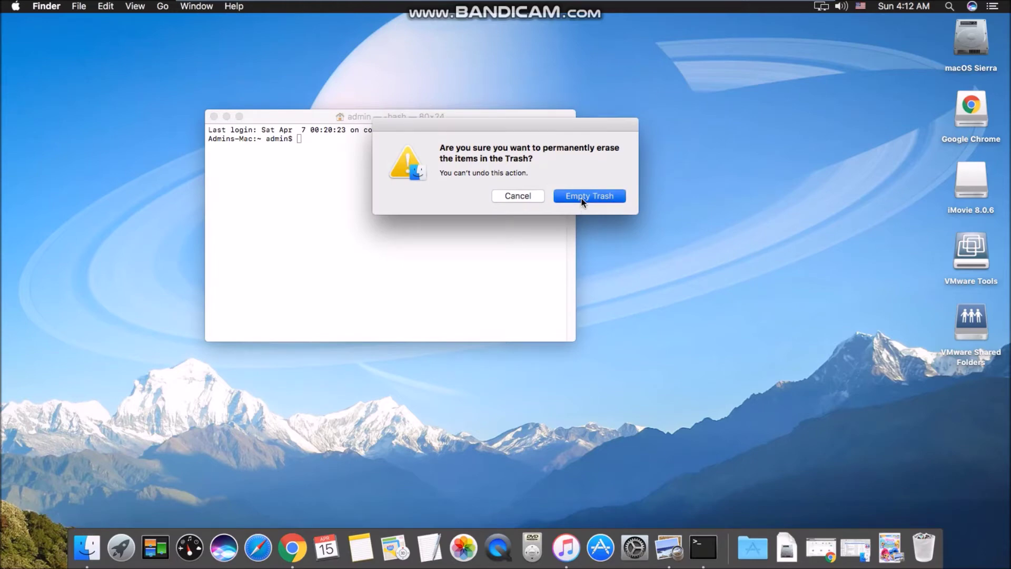
left_click(561, 193)
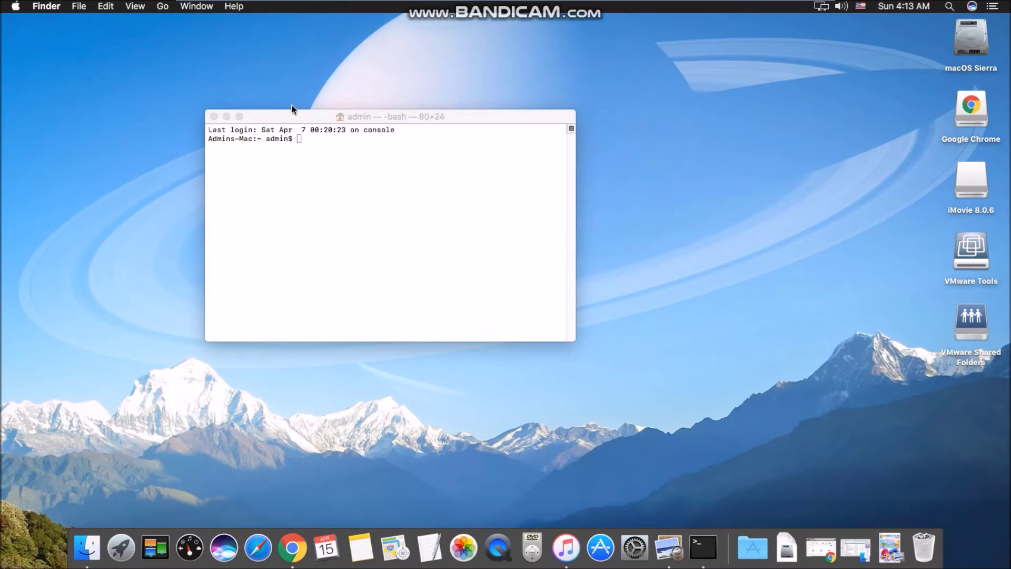
Move the Terminal window away from the Trash progress window and minimize Terminal
left_click(480, 122)
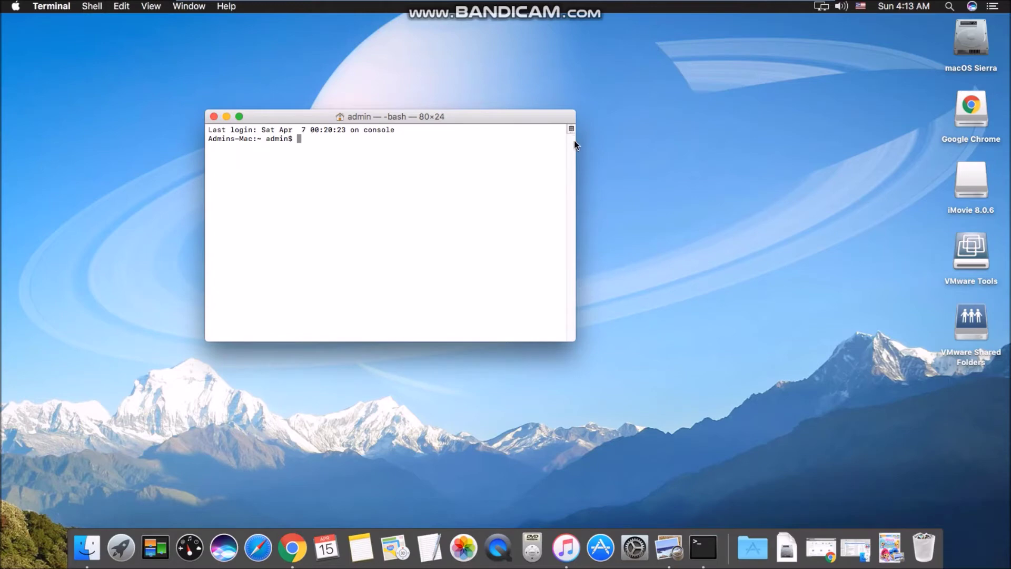
mouse_move(340, 115)
left_mouse_down()
mouse_move(367, 118)
mouse_move(314, 125)
mouse_move(326, 126)
left_mouse_up()
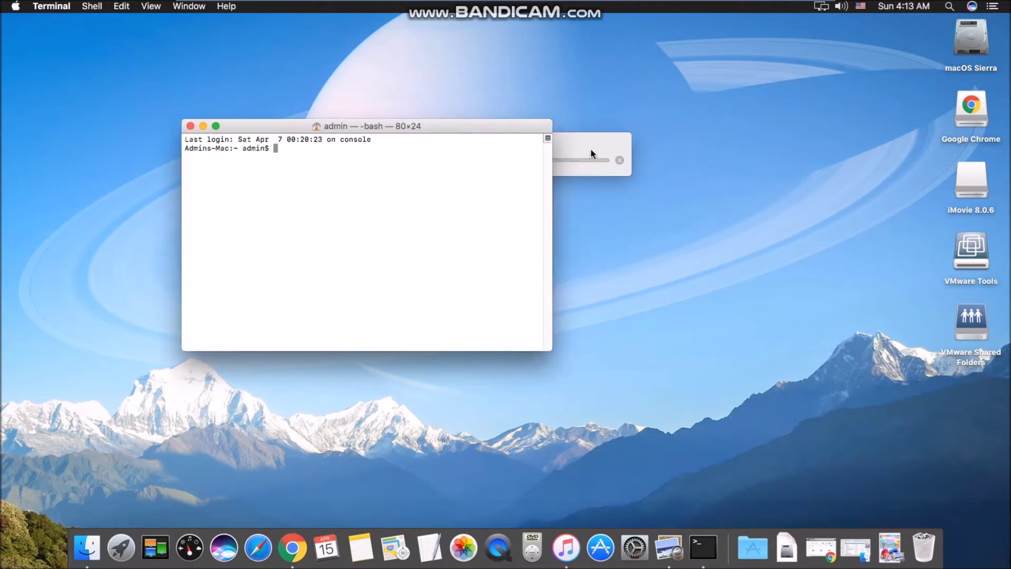
left_click(566, 151)
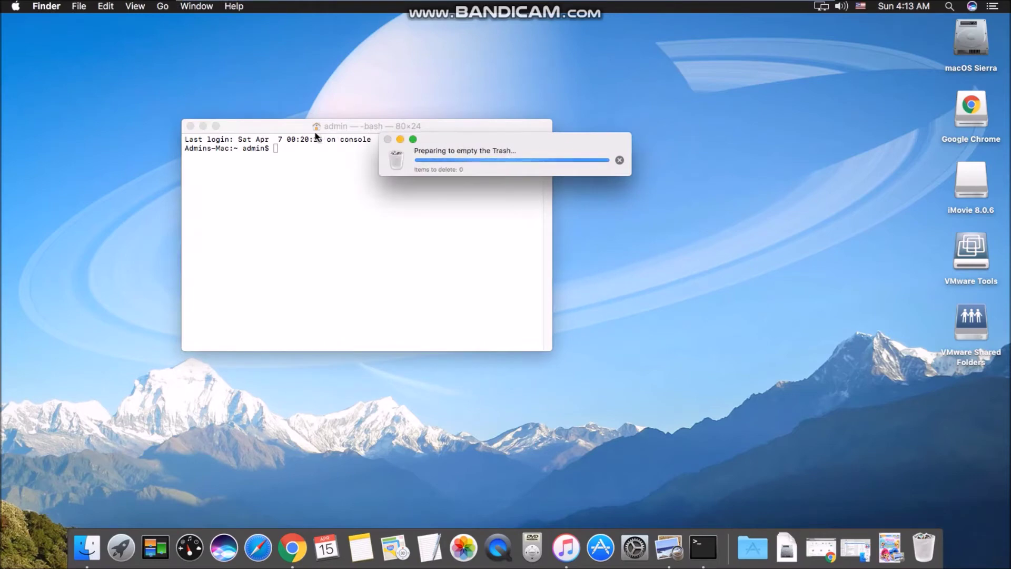
left_click_drag(343, 124, 252, 167)
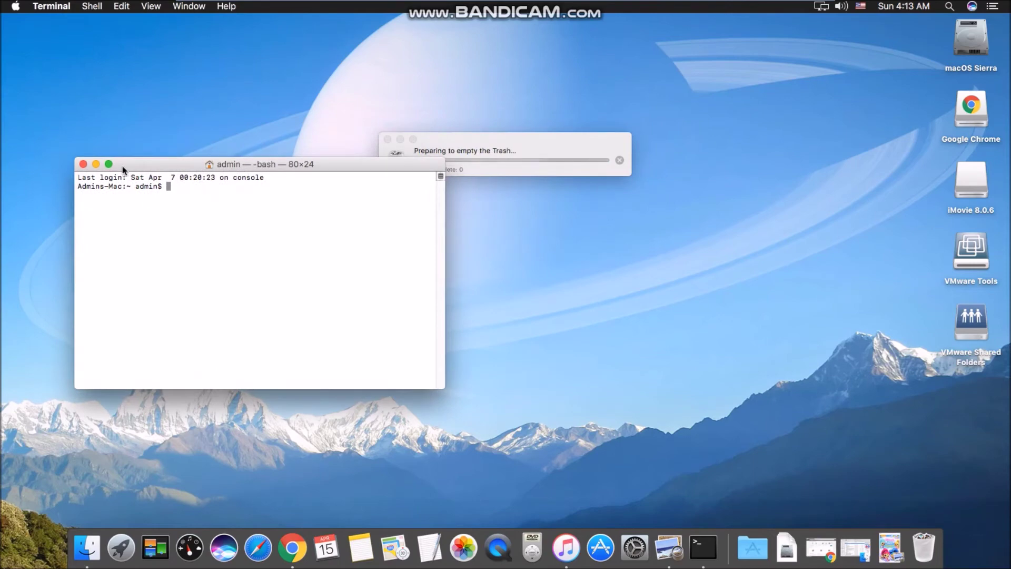
left_click(96, 164)
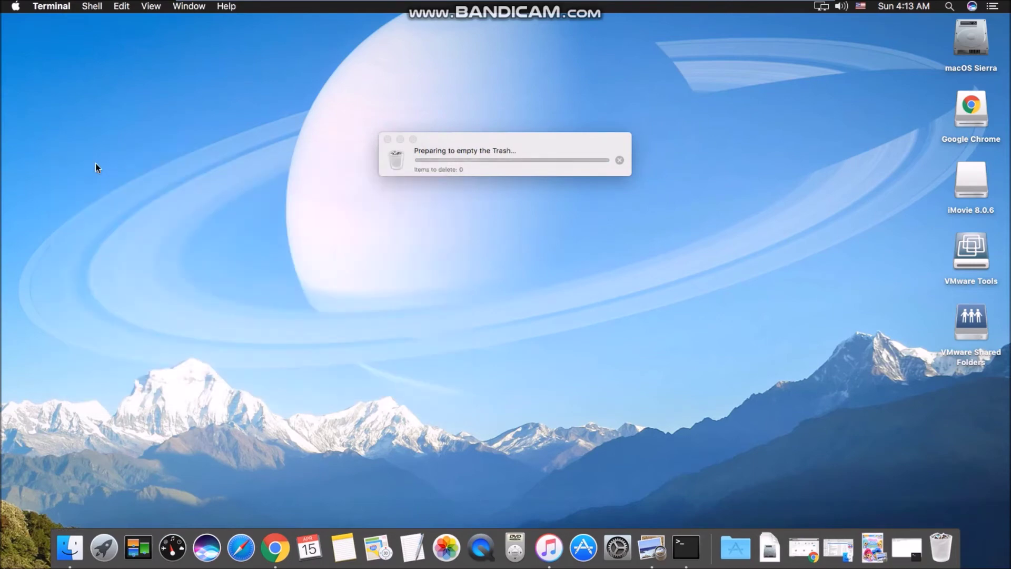
Restore the minimized Shimmer and Shine image in Preview and move its window toward the middle of the desktop
left_click(873, 552)
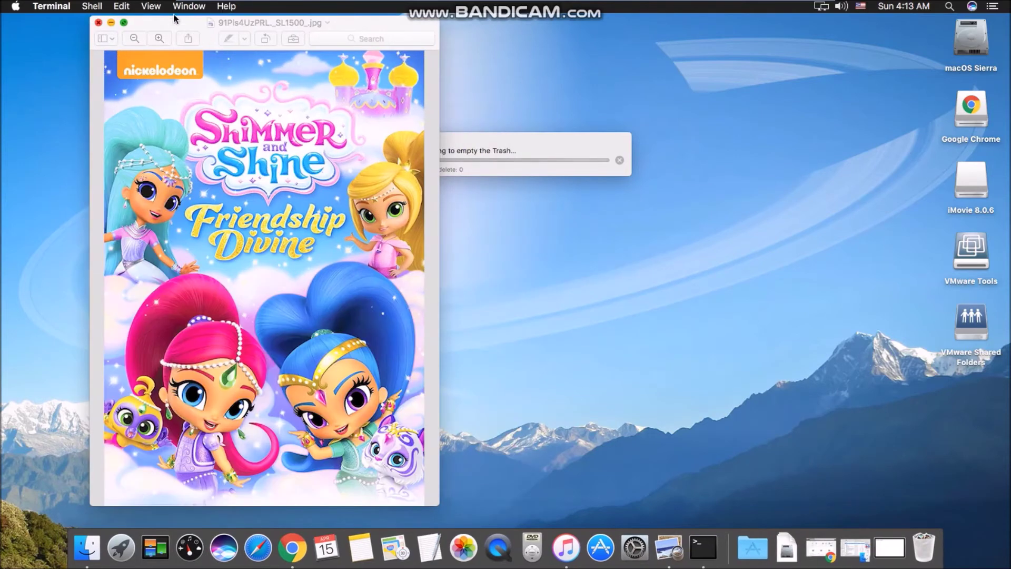
left_click(200, 26)
left_click_drag(197, 43, 303, 30)
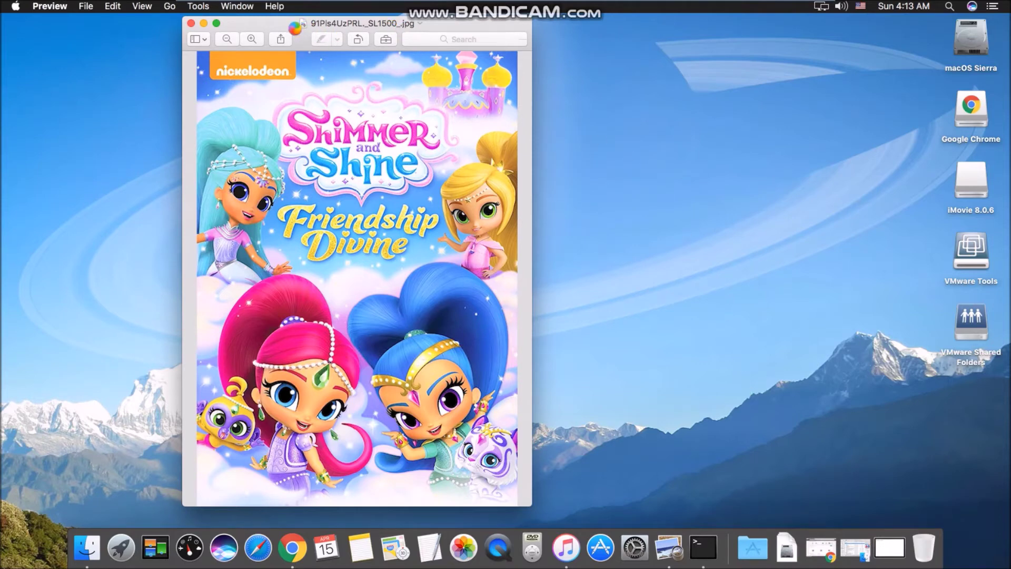
left_click_drag(290, 24, 394, 35)
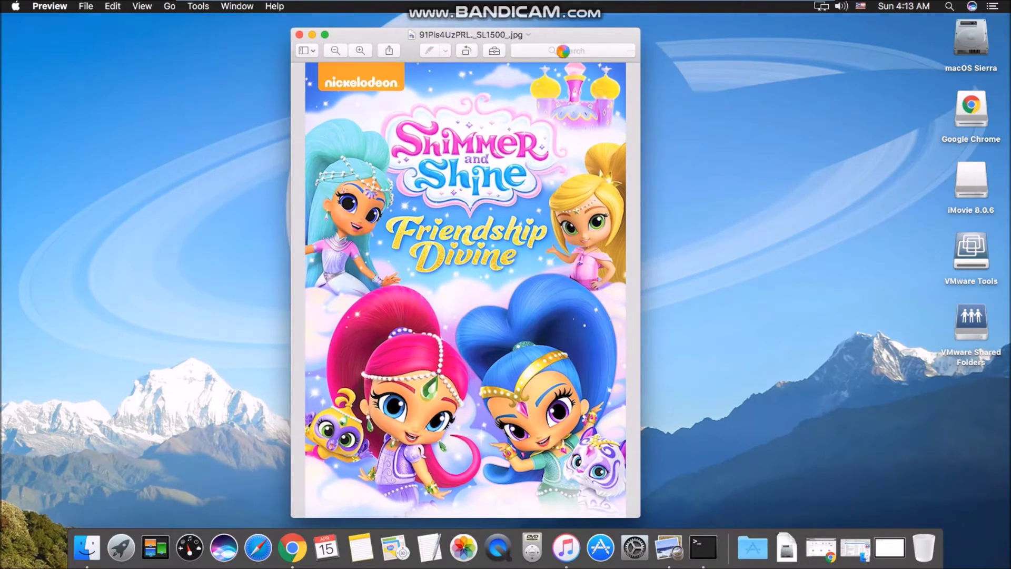
left_click_drag(394, 36, 346, 36)
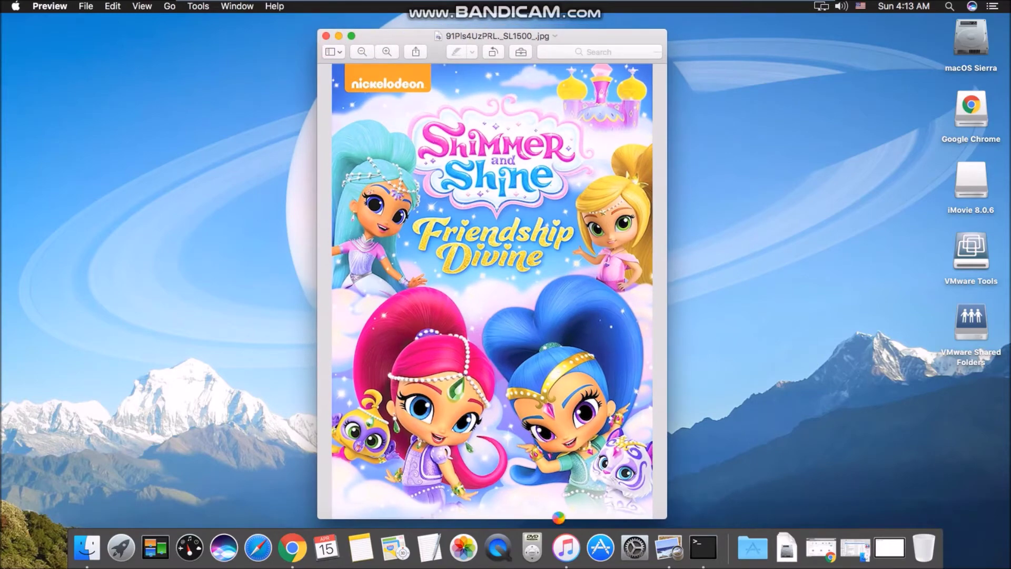
Restore the minimized Chrome window showing Apple's iMovie downloads page and reposition it, checking the host's YouTube iMovie video in between
left_click(819, 542)
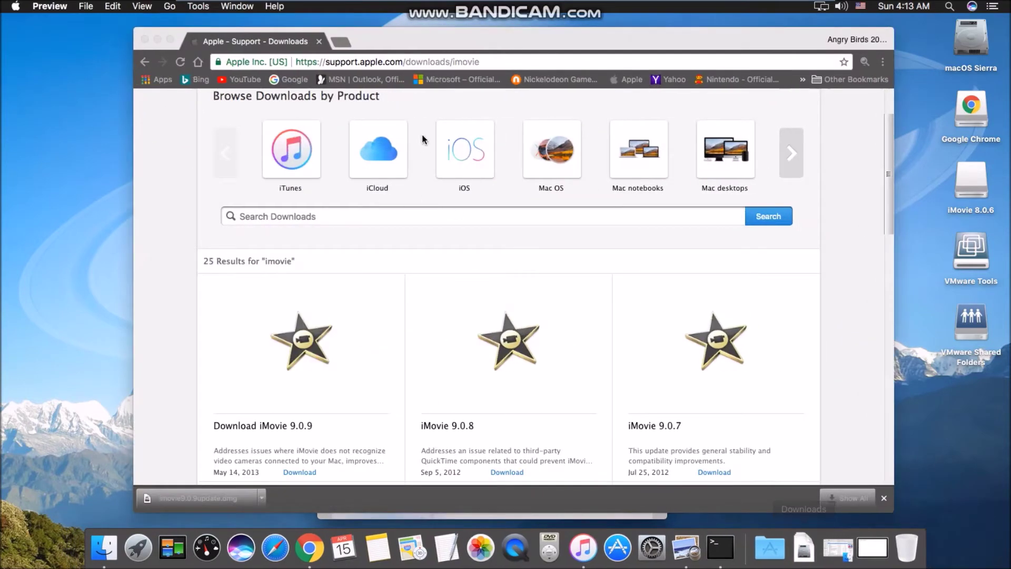
left_click_drag(429, 36, 400, 46)
left_click_drag(329, 52, 369, 36)
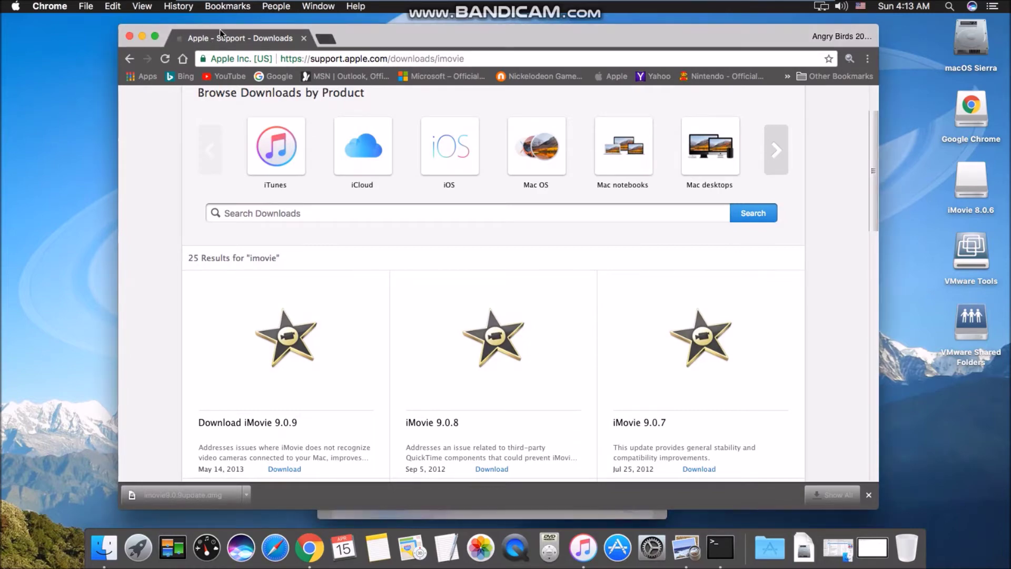
key("alt+Tab")
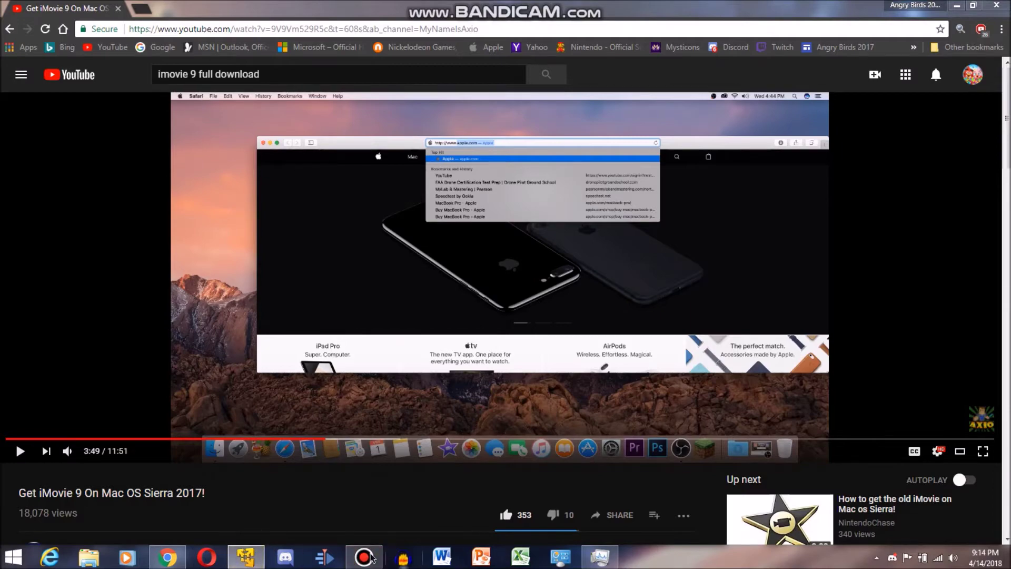
left_click(247, 556)
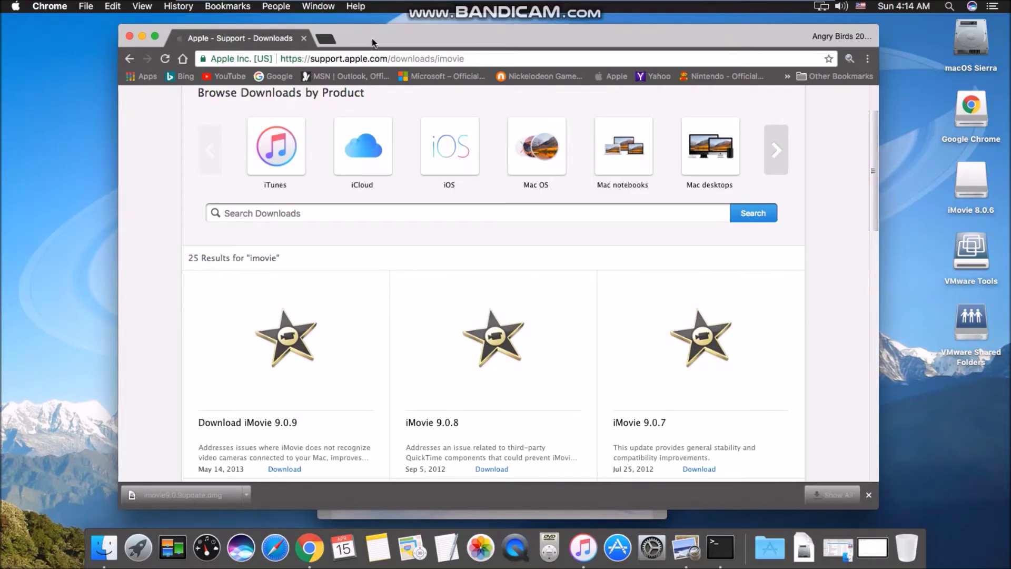
left_click_drag(367, 41, 355, 48)
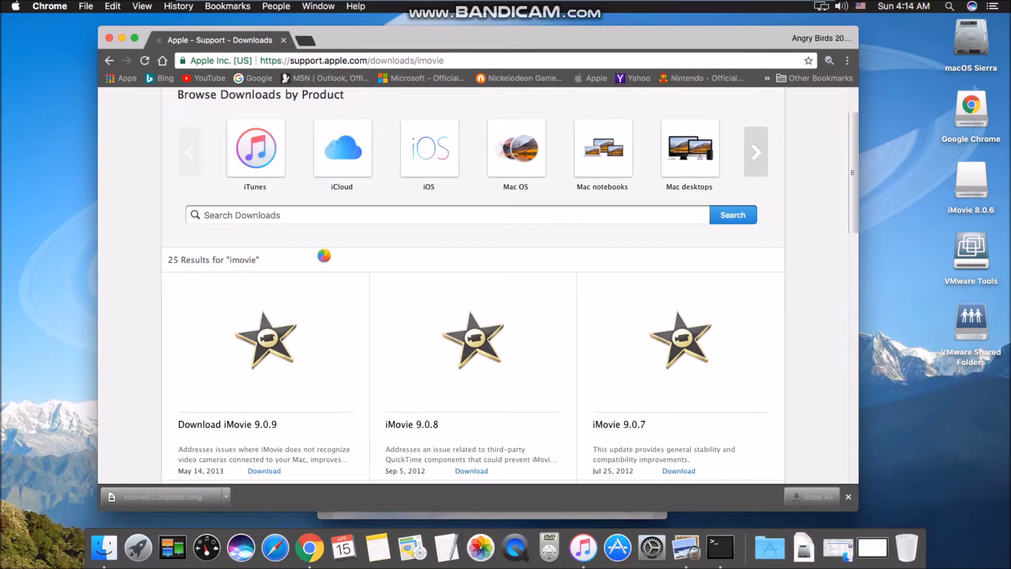
View all open windows in Mission Control and return to the Preview image window
mouse_move(564, 3)
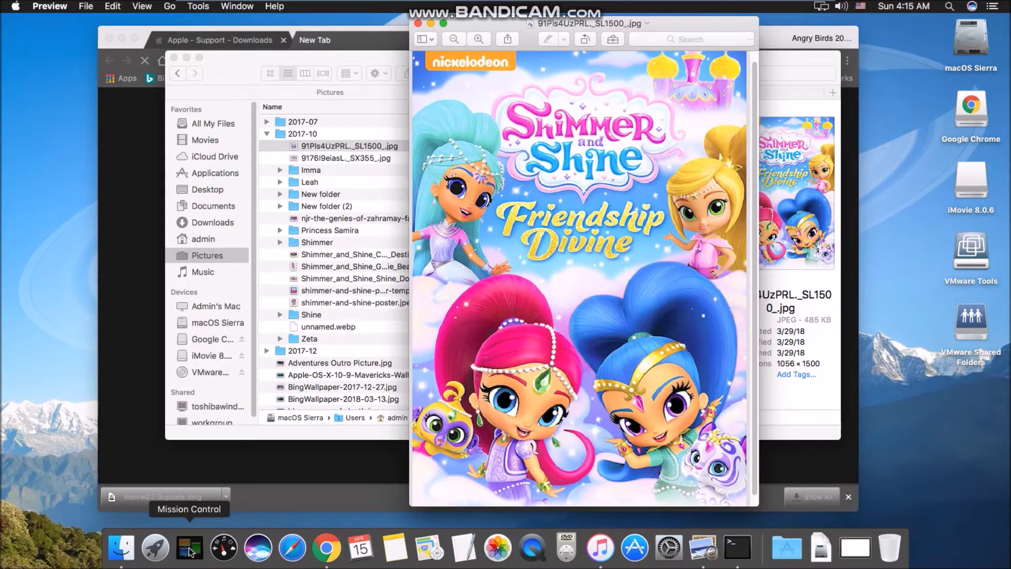
left_click(189, 550)
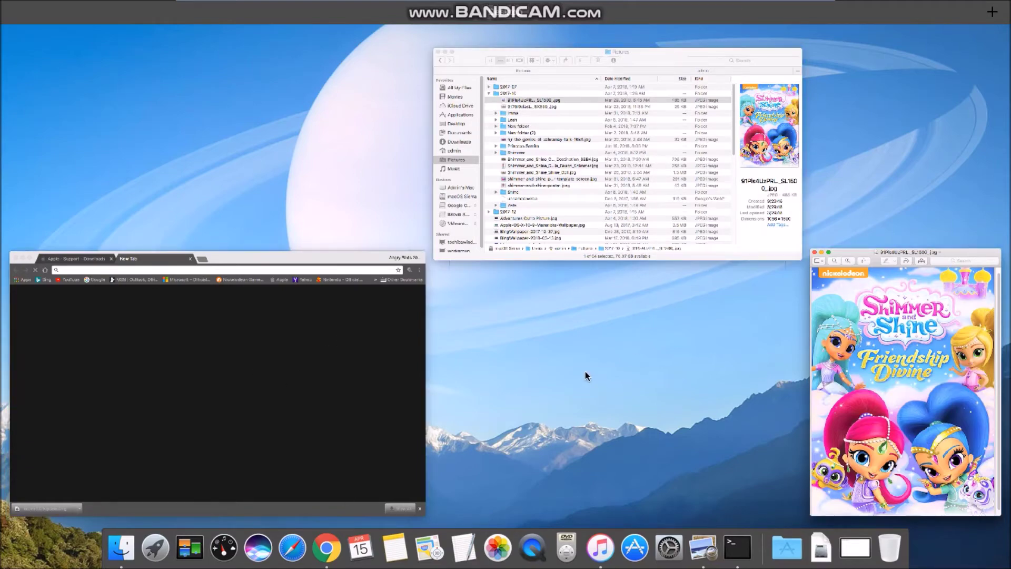
left_click(796, 345)
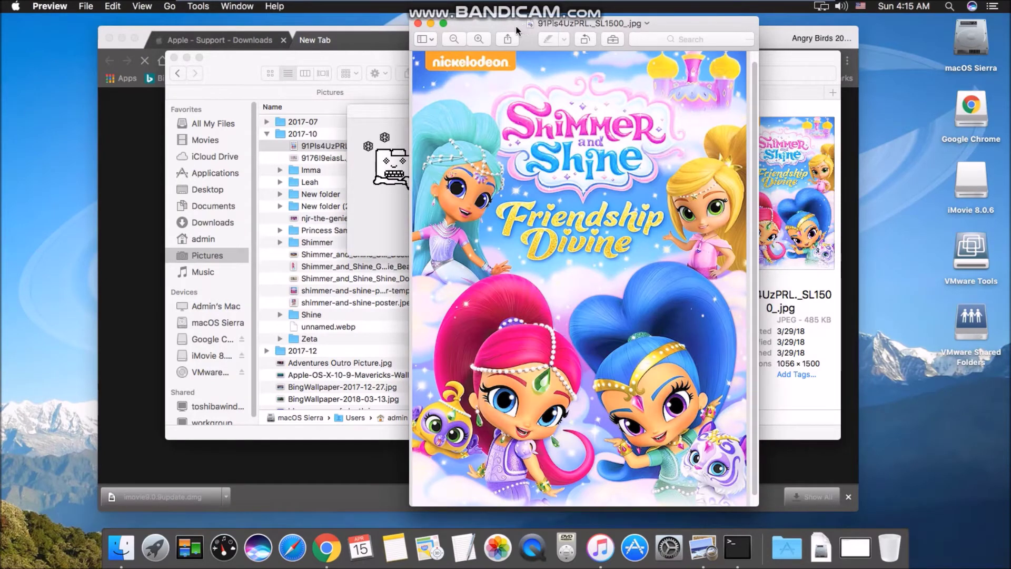
left_click_drag(516, 31, 517, 32)
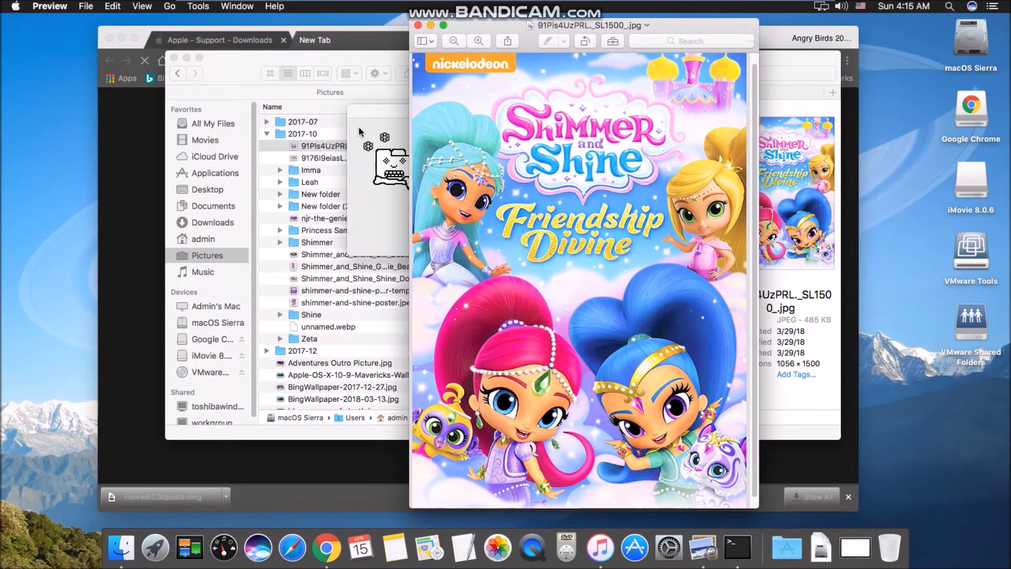
Exit Chrome's unresponsive New Tab page and close the Shimmer and Shine image in Preview
left_click(380, 110)
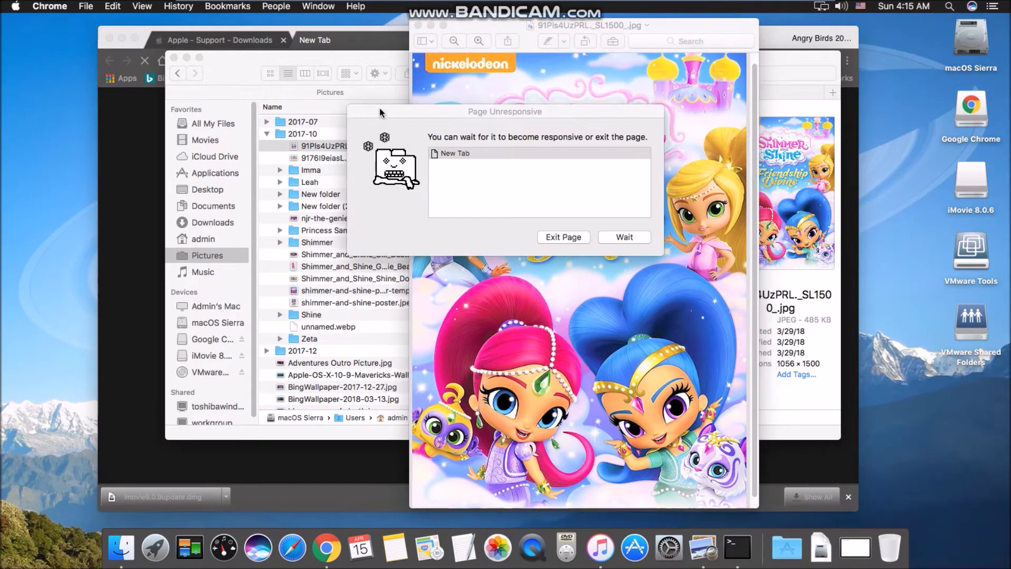
left_click(617, 235)
left_click(563, 238)
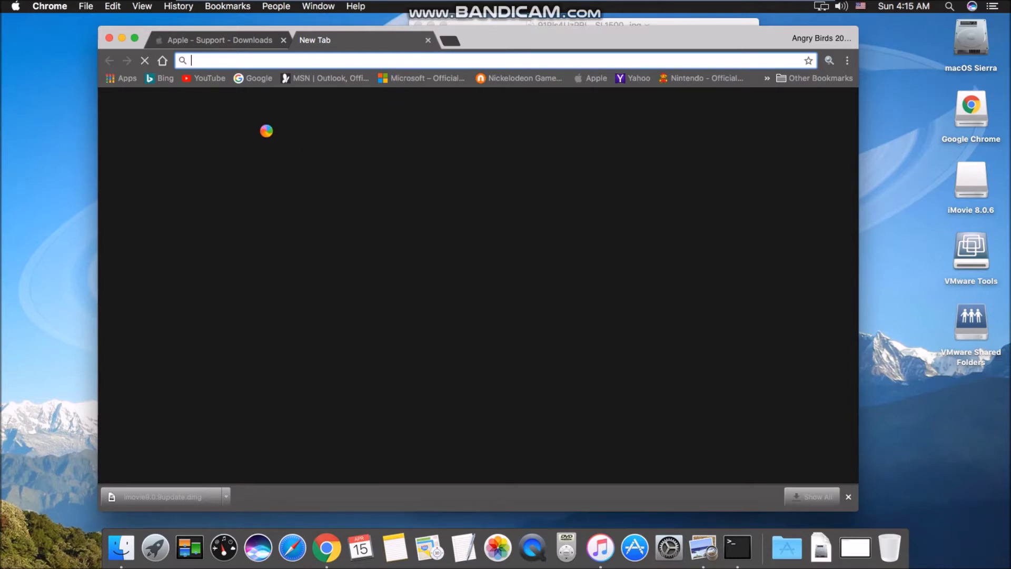
left_click(596, 23)
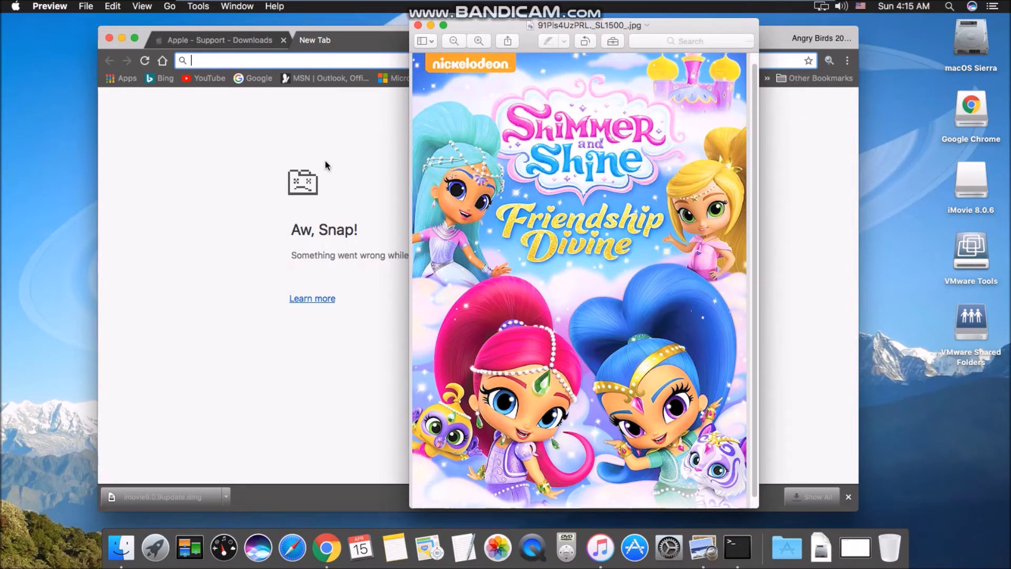
left_click(417, 26)
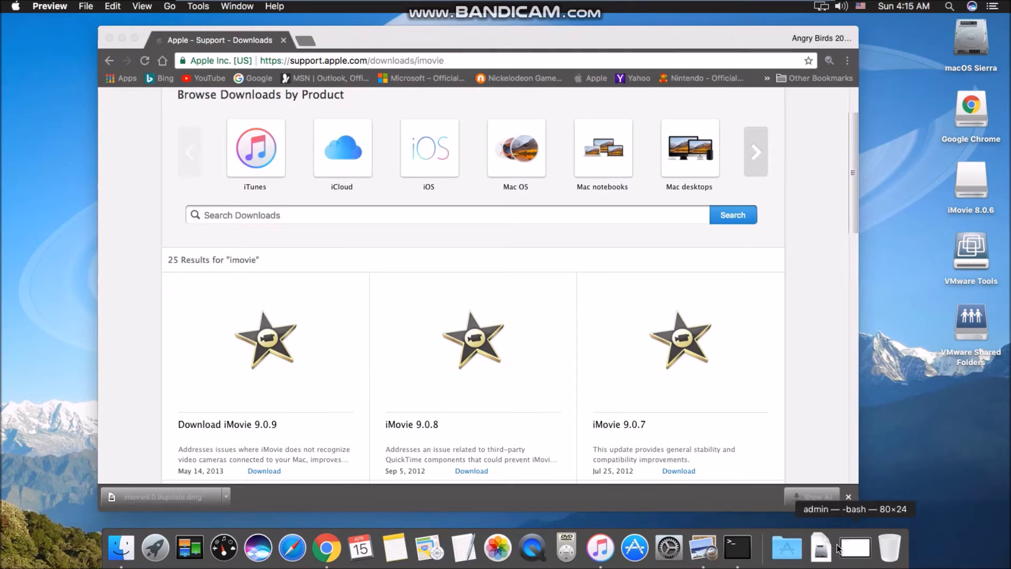
Bring the Finder window forward, shift it on the desktop and show the Downloads folder
left_click(121, 543)
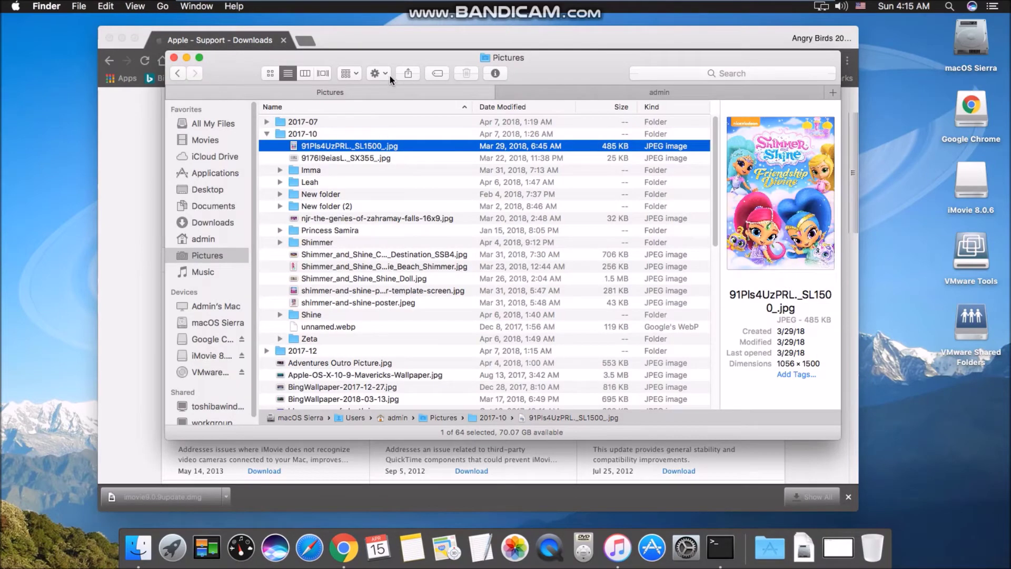
left_click_drag(410, 63, 465, 73)
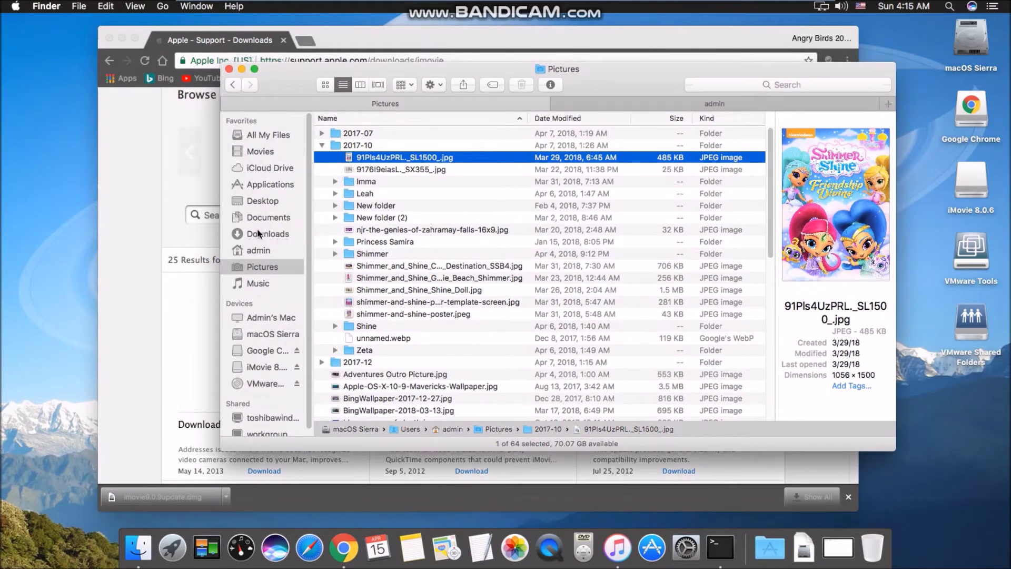
left_click(258, 234)
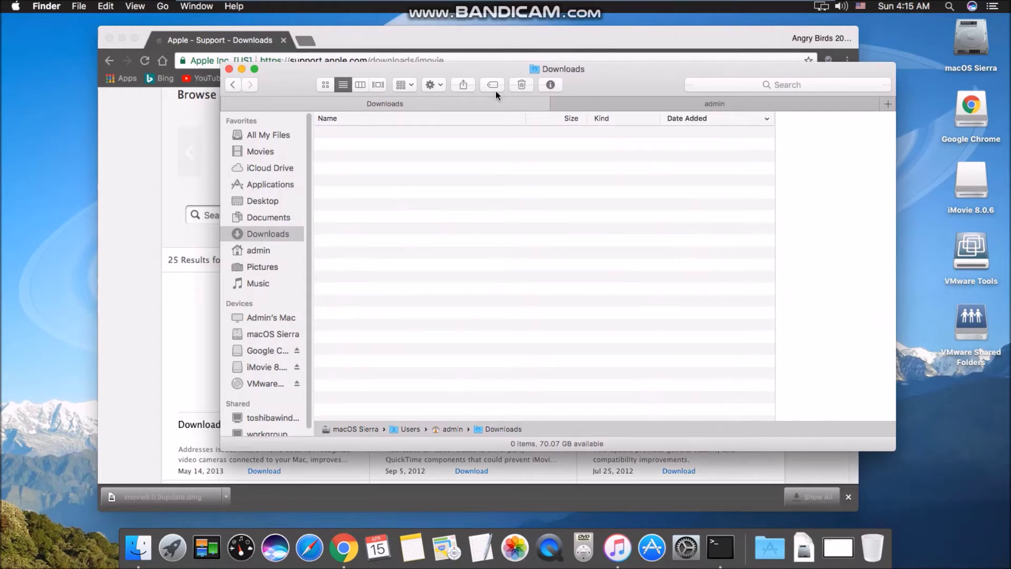
left_click(400, 133)
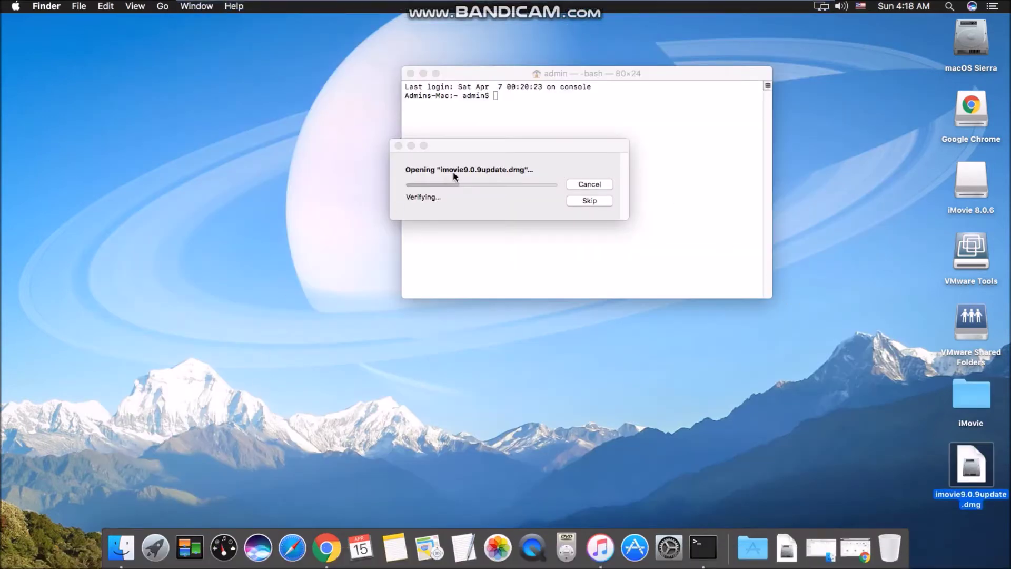
Arrange the imovie9.0.9update.dmg progress window and the Terminal window so that they do not overlap
left_click_drag(461, 150, 348, 131)
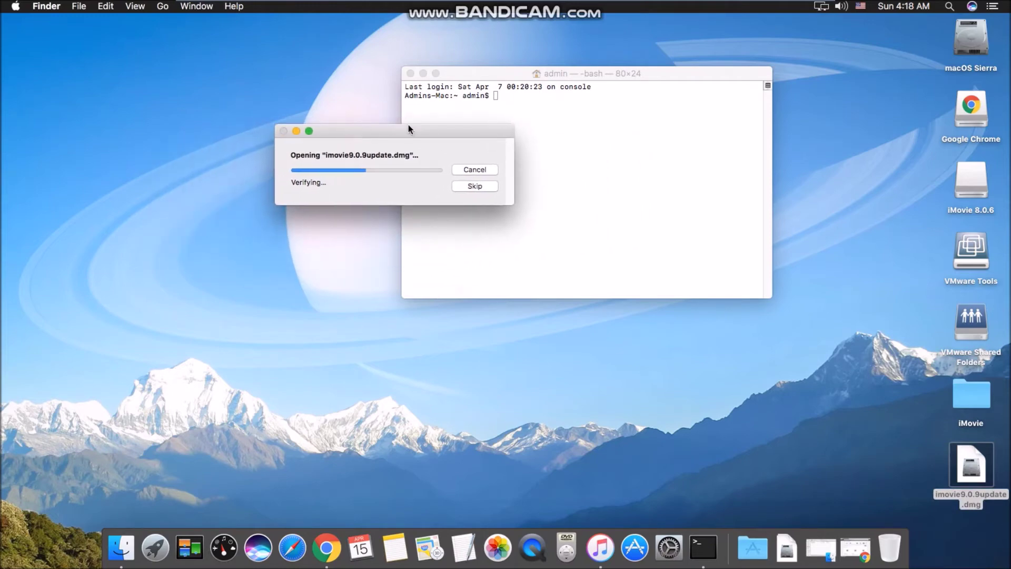
left_click_drag(412, 127, 184, 48)
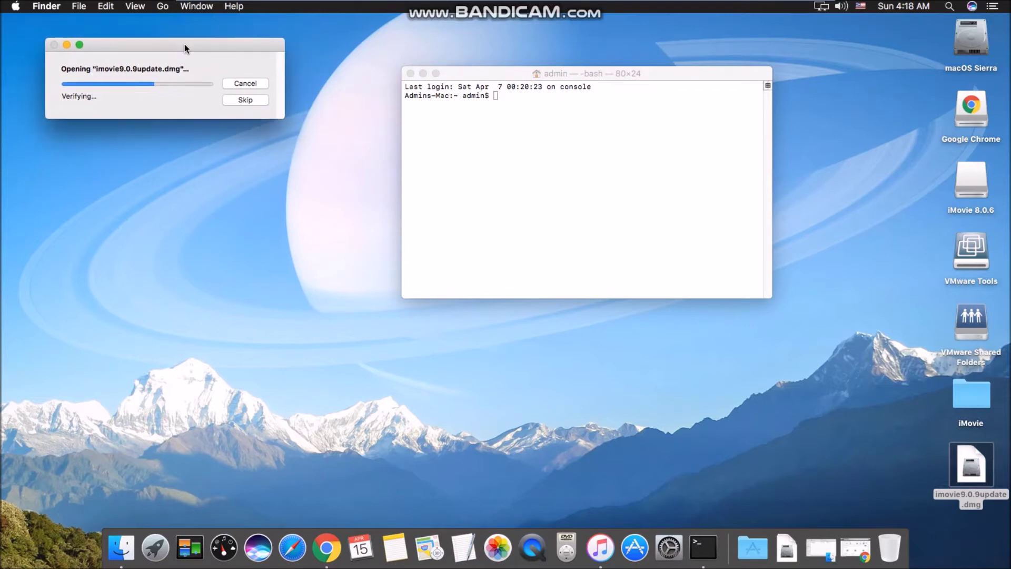
left_click(957, 474)
left_click(208, 61)
left_click_drag(491, 76, 586, 81)
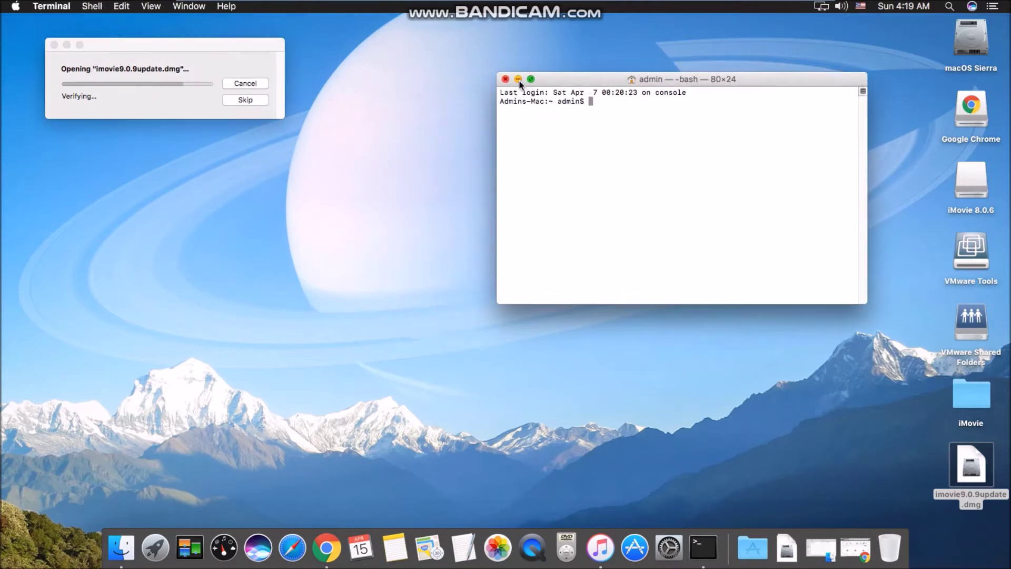
left_click_drag(224, 50, 406, 59)
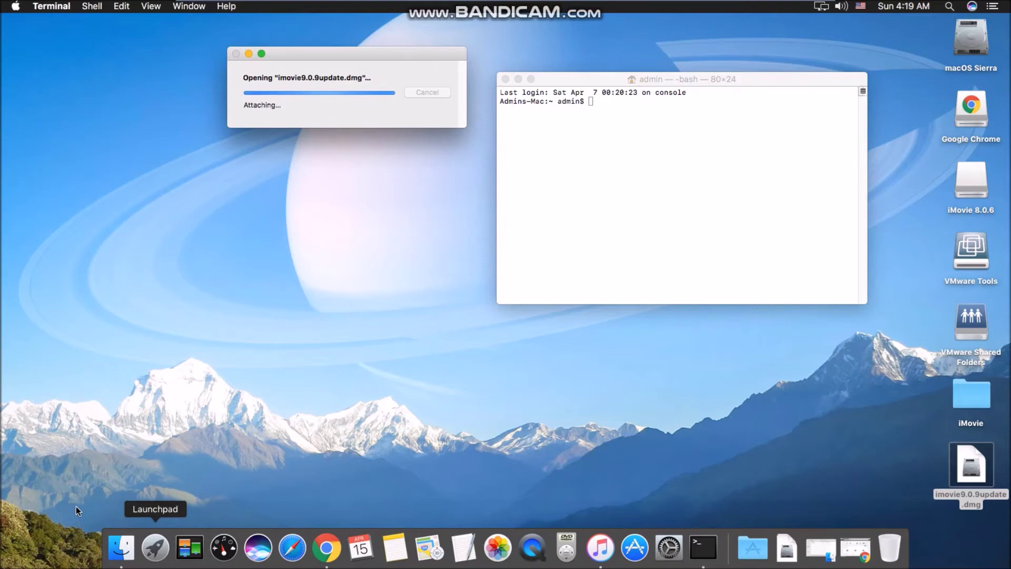
Look over the installed apps in Launchpad and return to the desktop
key("F4")
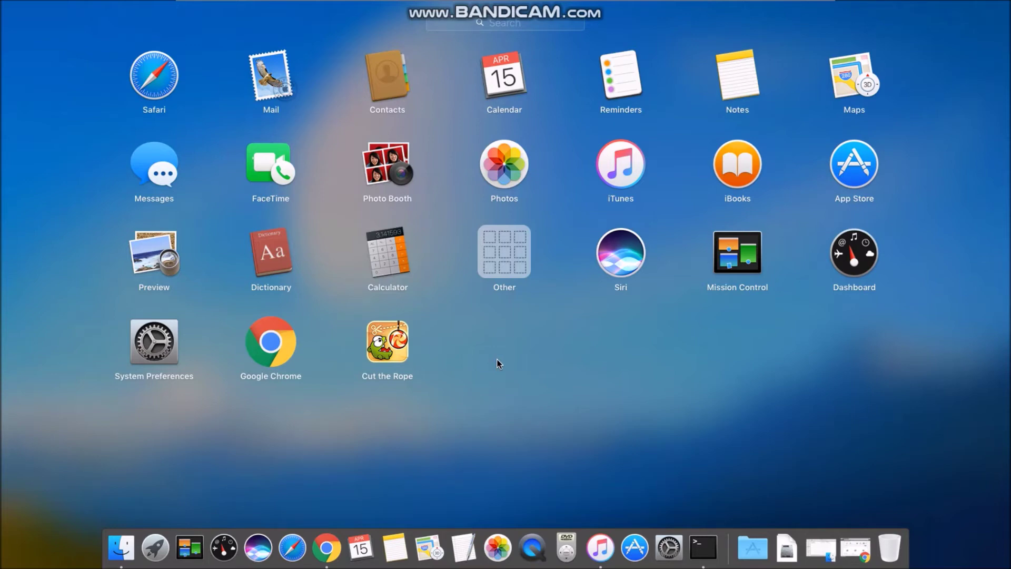
left_click(153, 521)
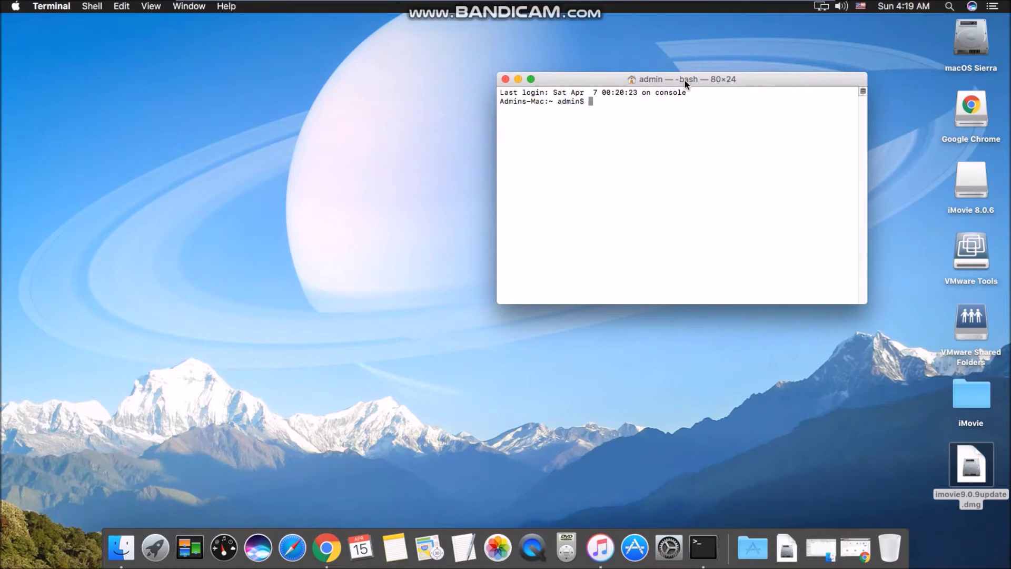
Shift the Terminal window slightly and reposition the window of the mounted iMovie 9.0.9 disk image
left_click_drag(685, 80, 675, 71)
left_click(823, 422)
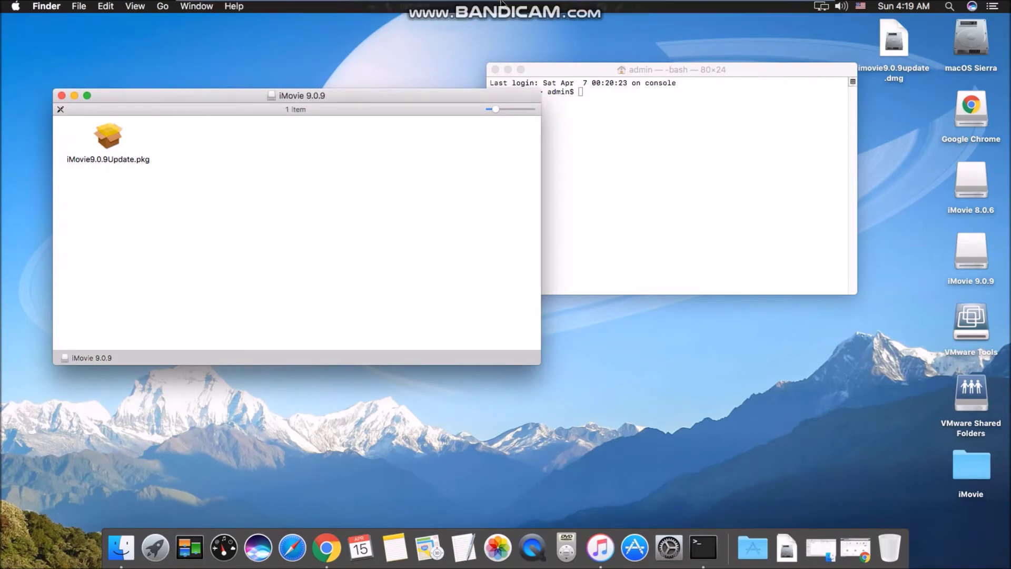
left_click_drag(389, 92, 356, 86)
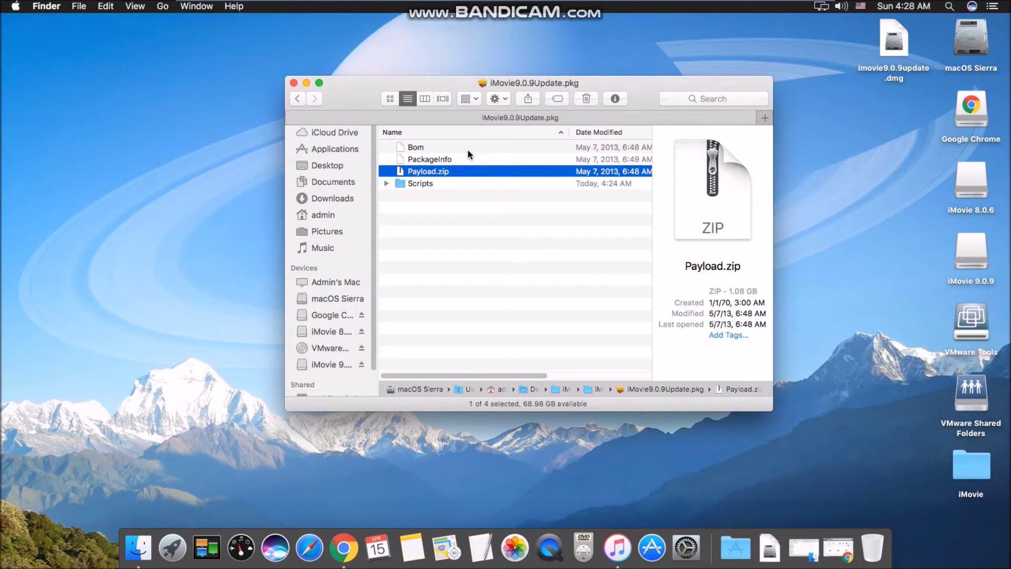
Move the Finder window with the iMovie9.0.9Update.pkg contents farther across the desktop
left_click_drag(350, 94, 325, 90)
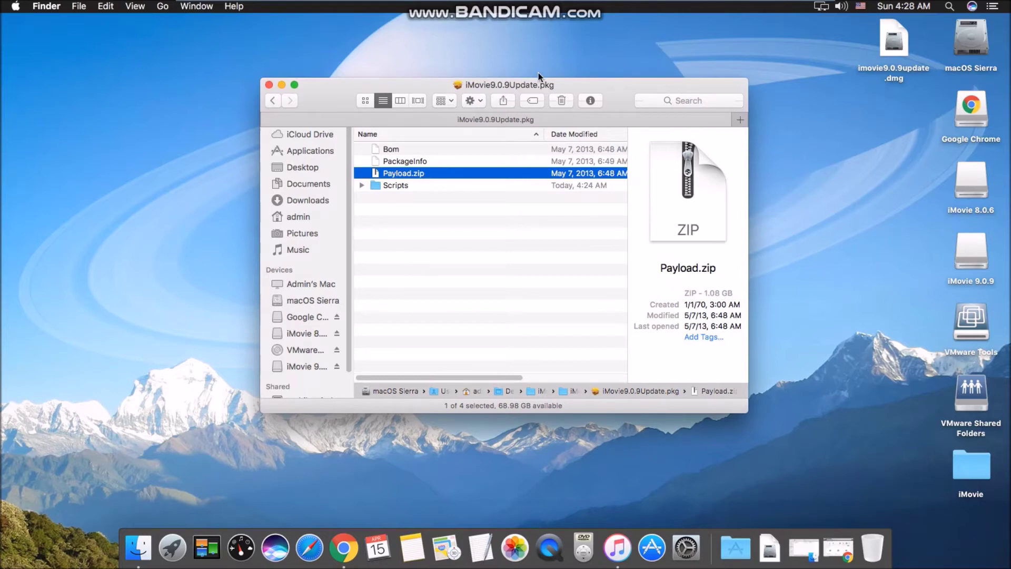
left_click_drag(445, 89, 262, 117)
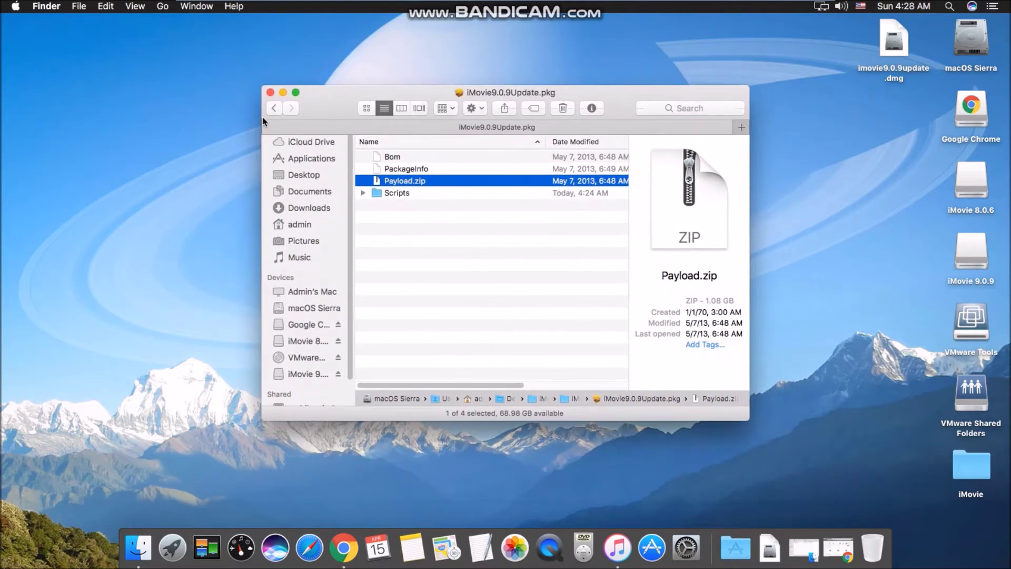
left_click_drag(371, 94, 330, 92)
Inspect the Bom, PackageInfo and Payload.zip files in the package, then expand and collapse its Scripts folder
left_click(346, 139)
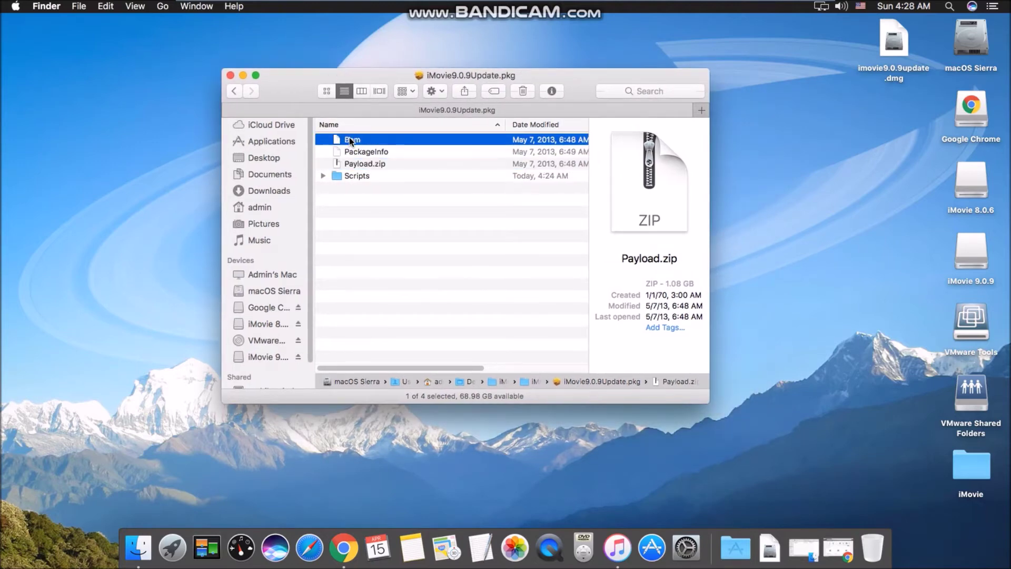
left_click(355, 151)
left_click(358, 163)
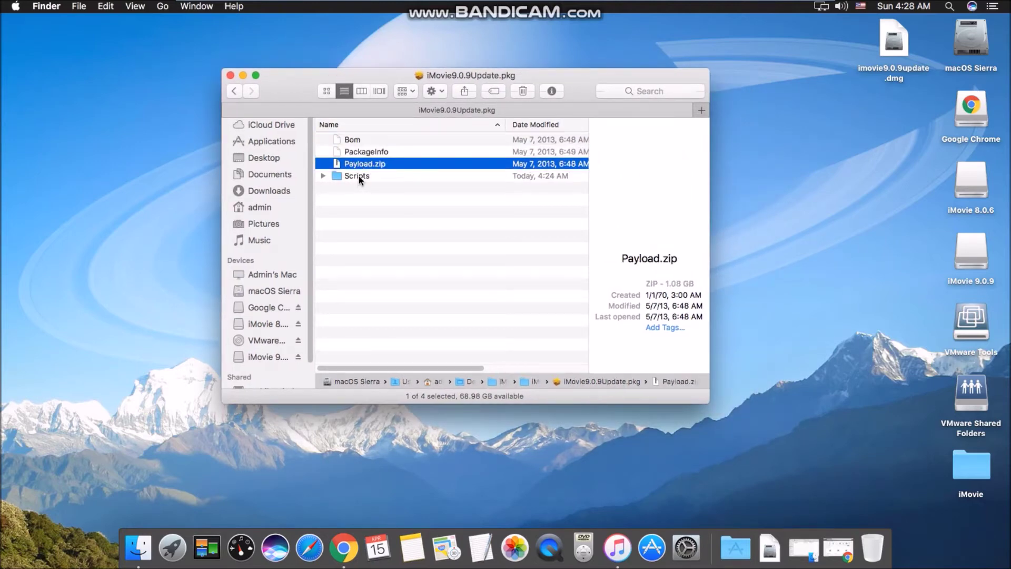
left_click(359, 176)
left_click(323, 176)
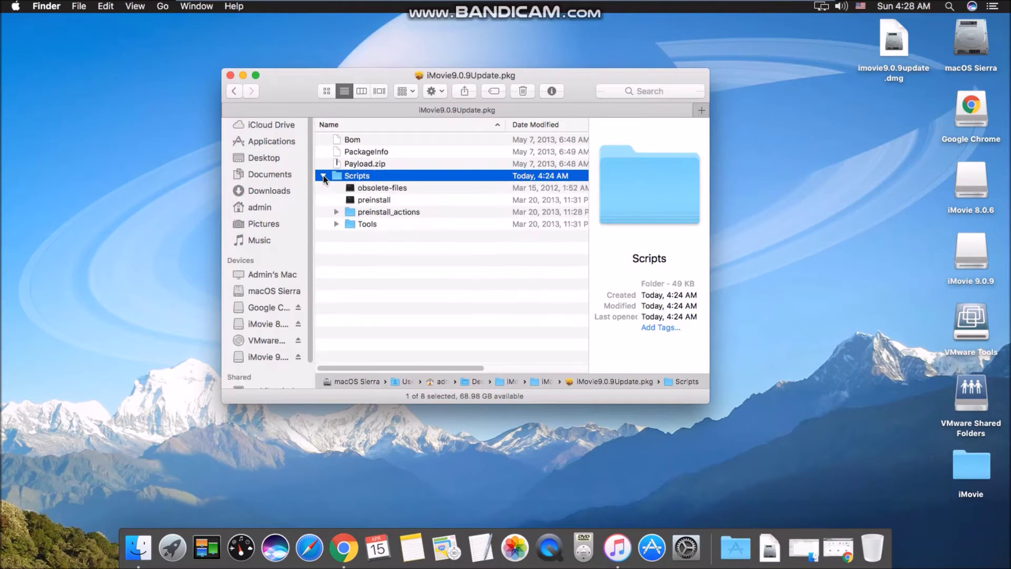
left_click(323, 176)
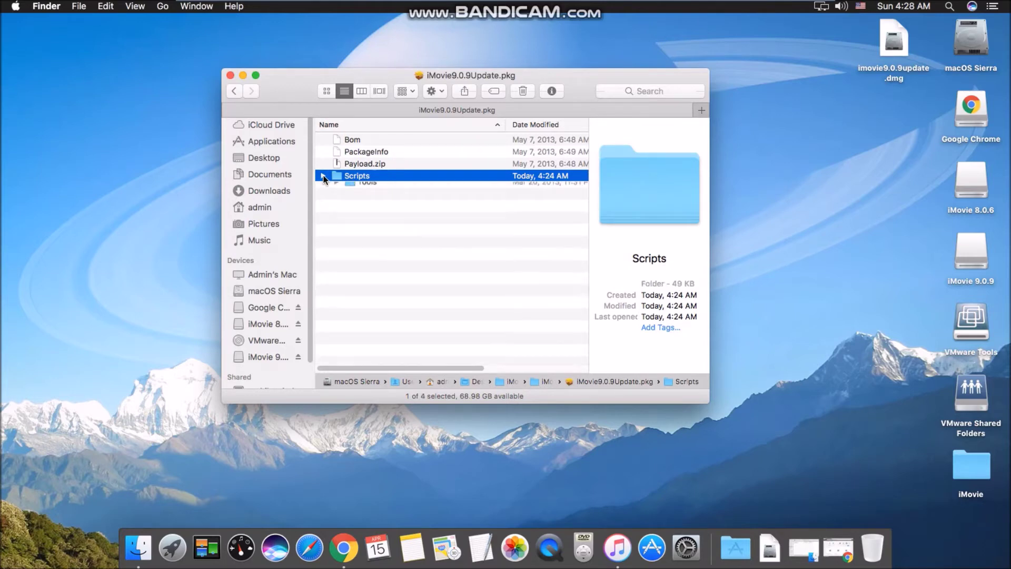
Look at the obsolete-files item in the package's Scripts folder, collapse the folder and minimize the package window
left_click(323, 176)
left_click(395, 190)
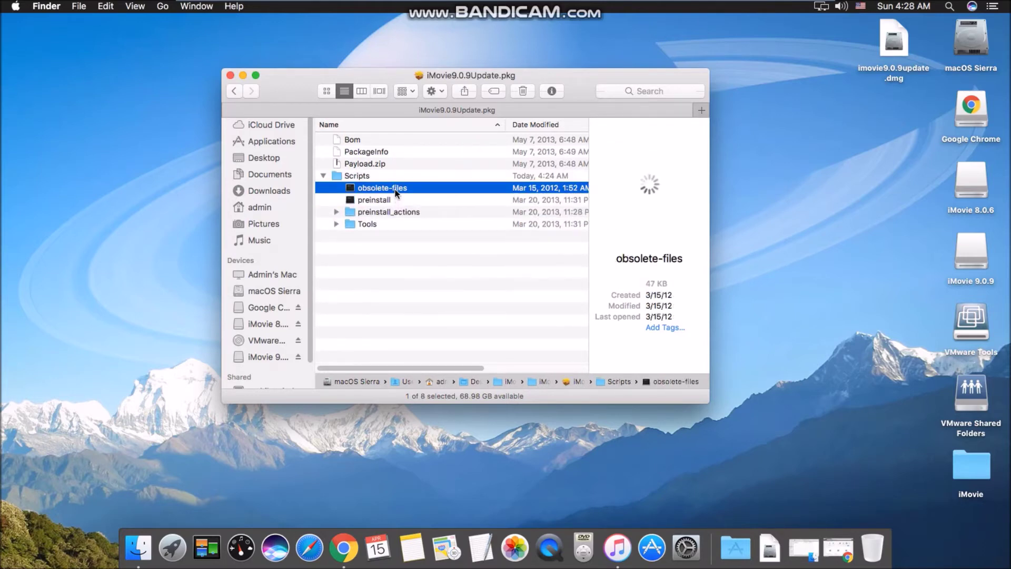
left_click(325, 177)
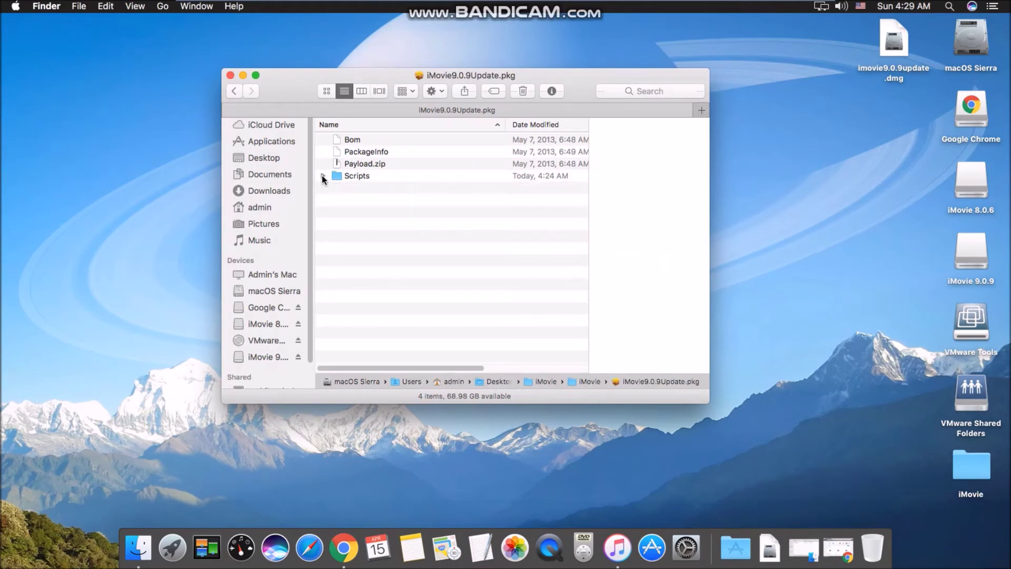
left_click(242, 75)
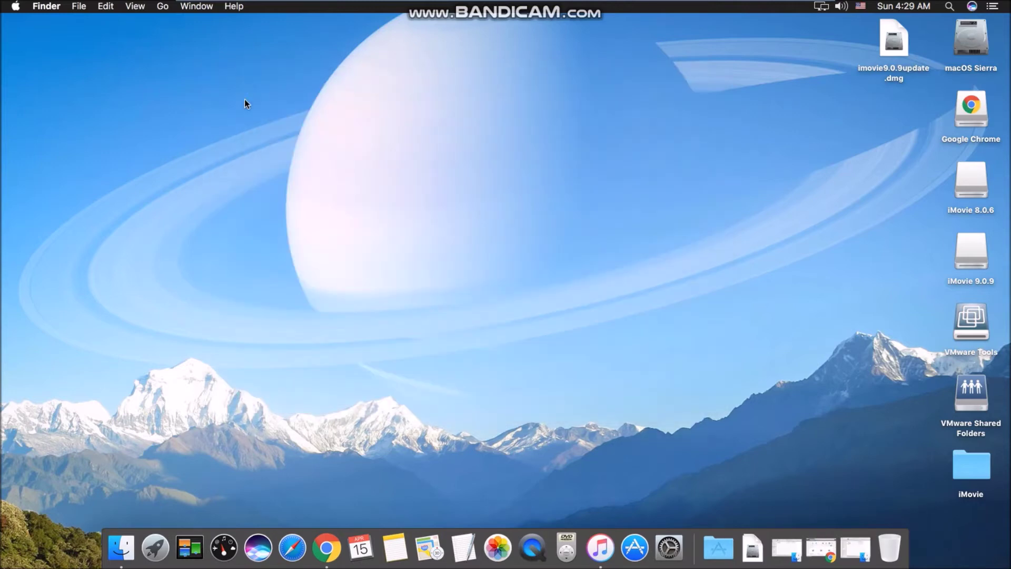
Switch to Chrome, restore its minimized Apple iMovie downloads window and shift it slightly
left_click(322, 550)
left_click(822, 541)
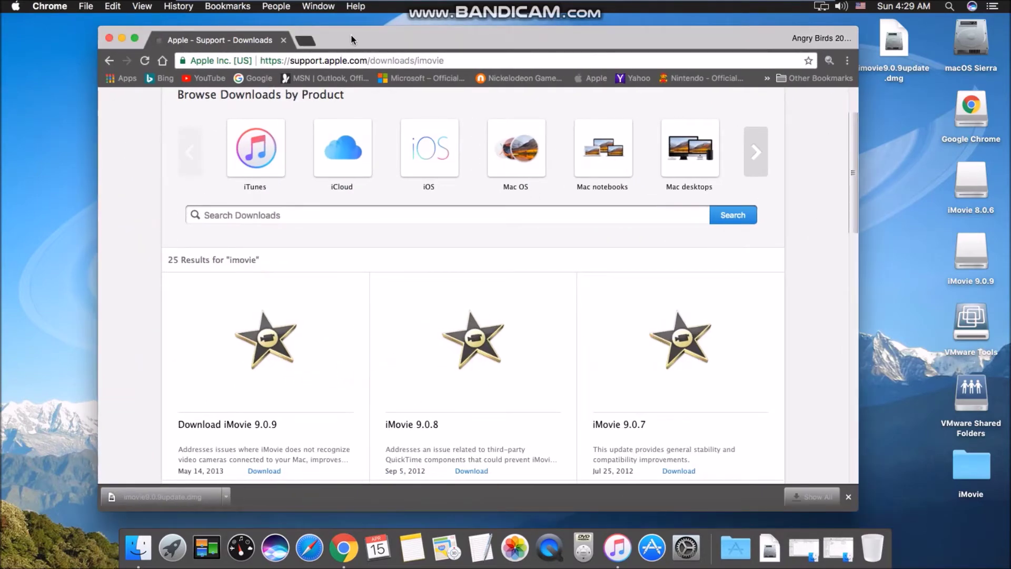
left_click_drag(350, 35, 359, 35)
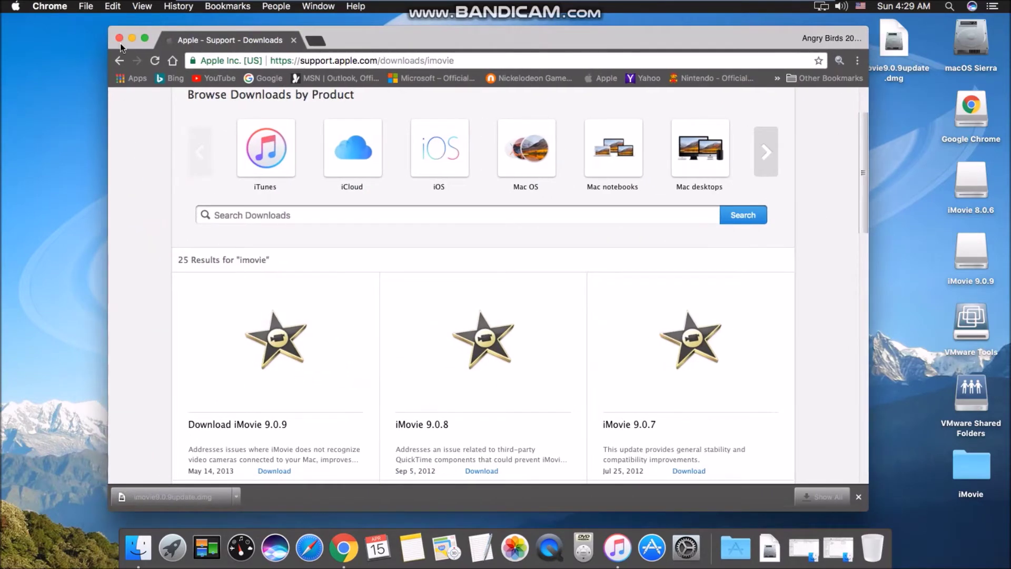
View the iMovie downloads page in full screen with the Dock revealed, and return it to a slightly shifted normal window
left_click(146, 40)
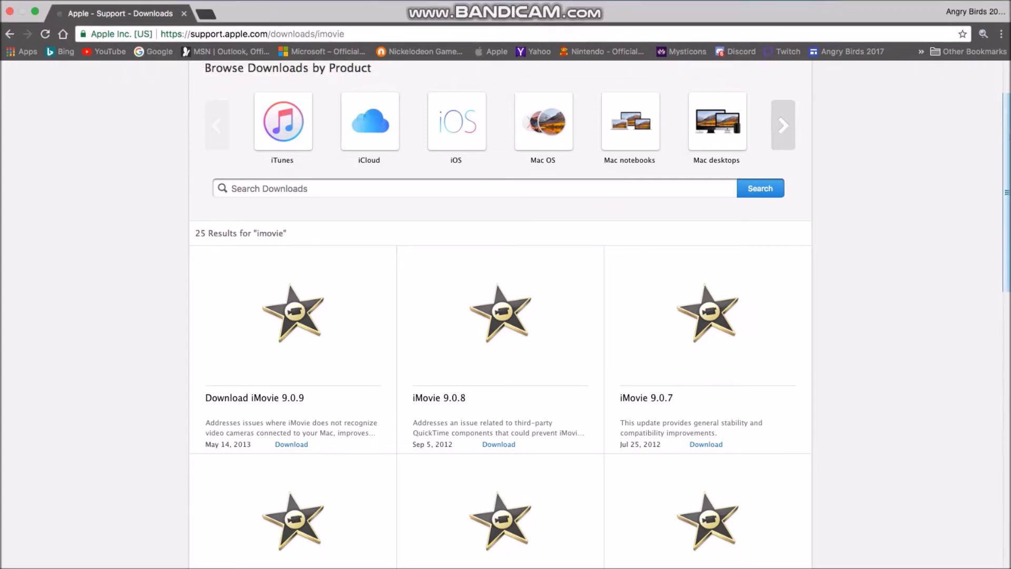
mouse_move(30, 4)
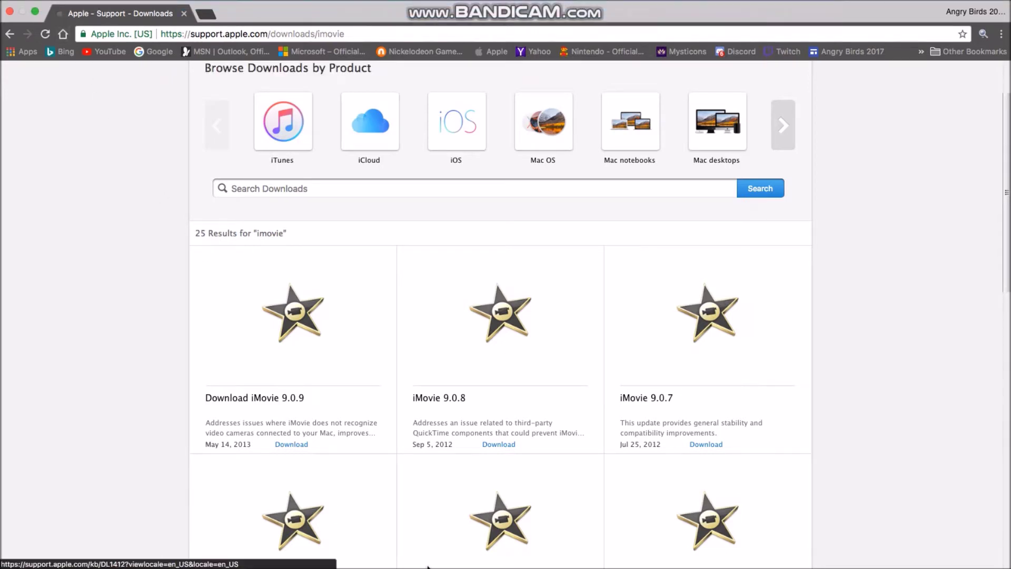
mouse_move(480, 565)
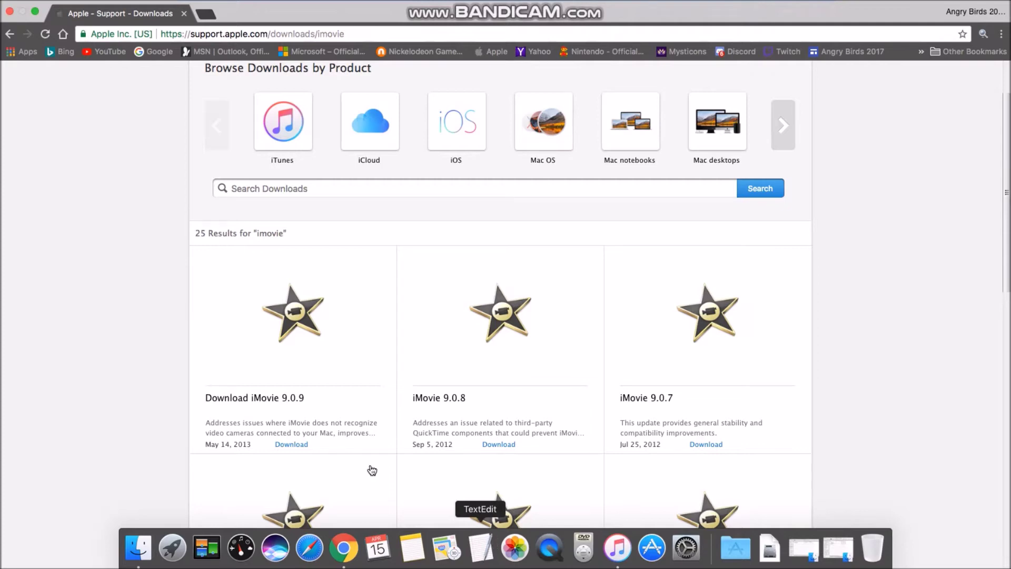
left_click(35, 13)
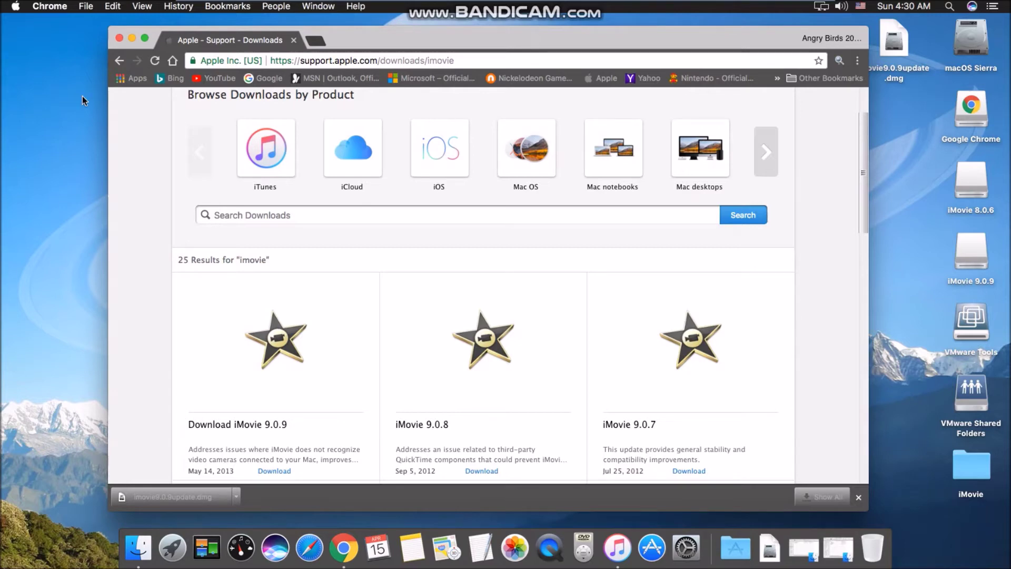
left_click_drag(408, 30, 411, 31)
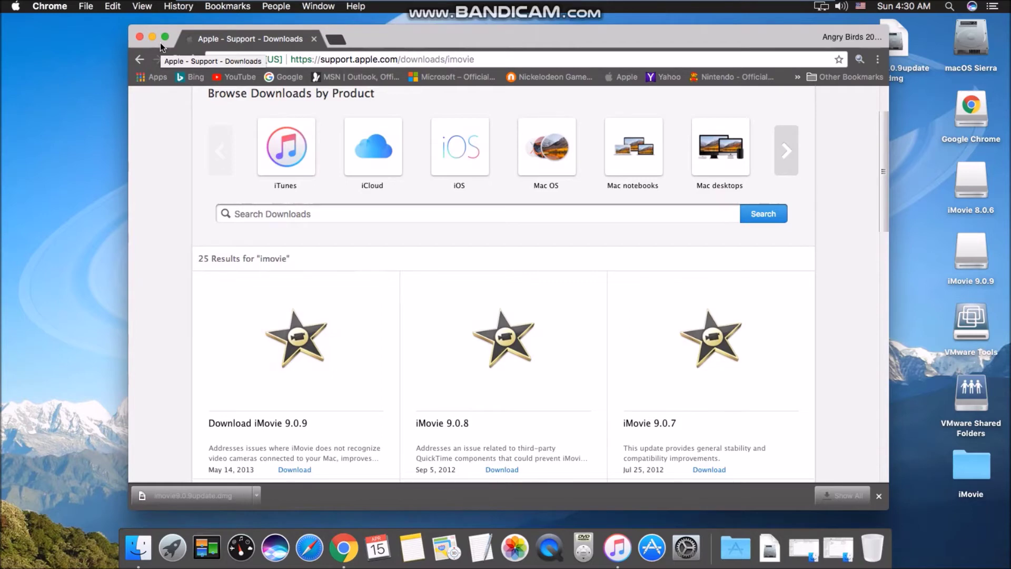
mouse_move(536, 5)
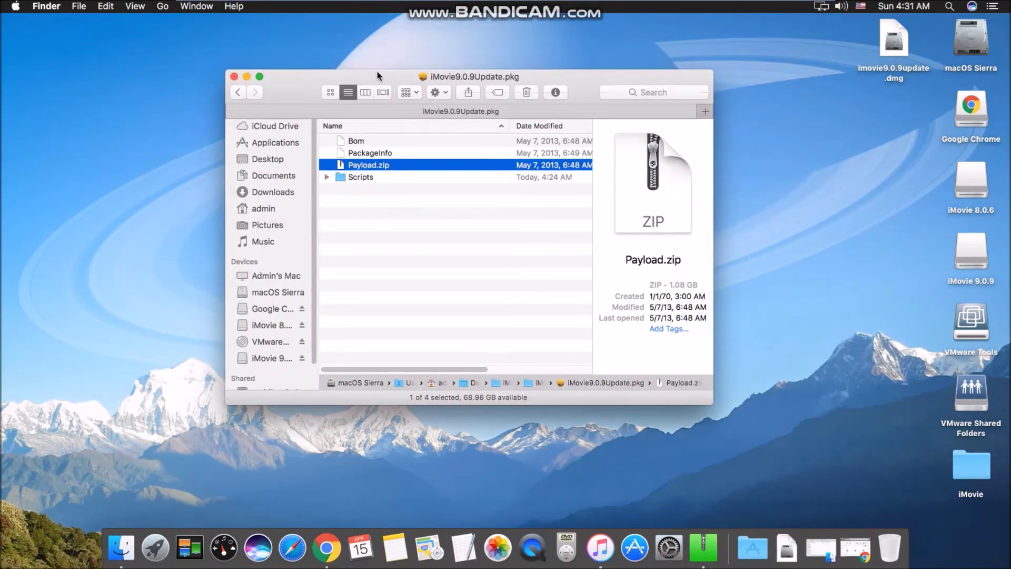
Move the iMovie9.0.9Update.pkg window aside to uncover the Archive Utility progress window for Payload.zip
left_click_drag(306, 81, 283, 55)
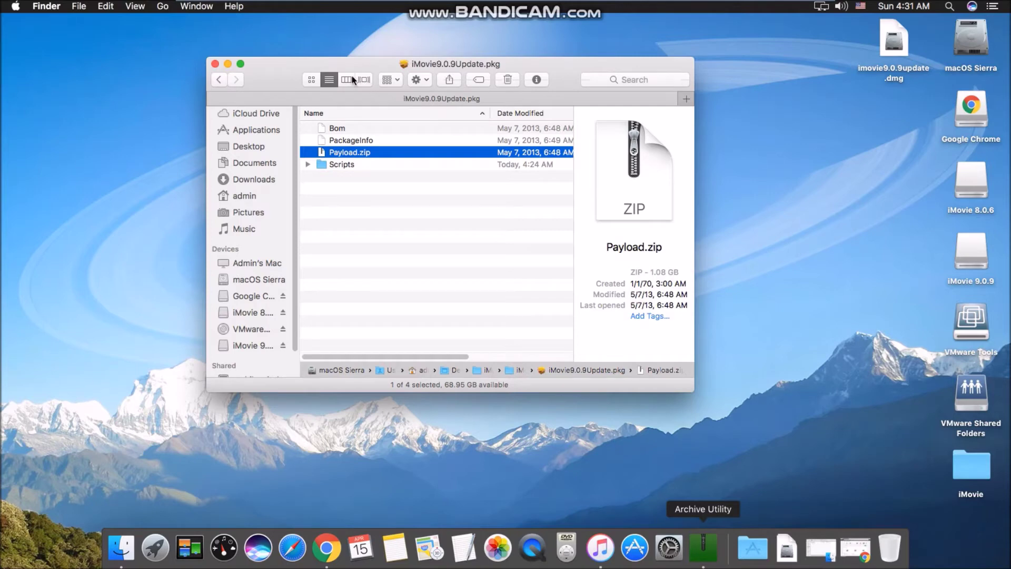
left_click_drag(284, 67, 380, 96)
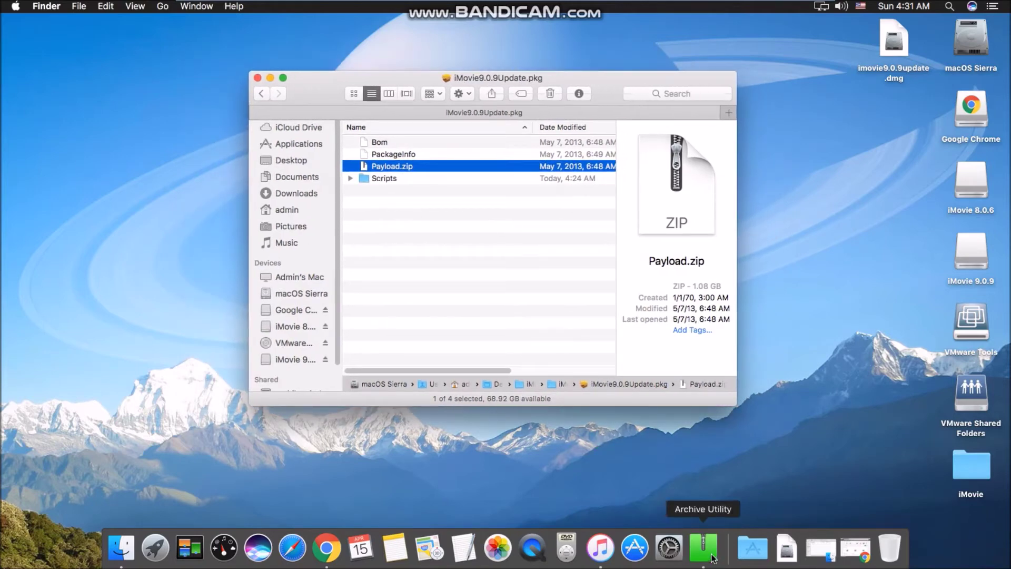
left_click_drag(426, 82, 694, 82)
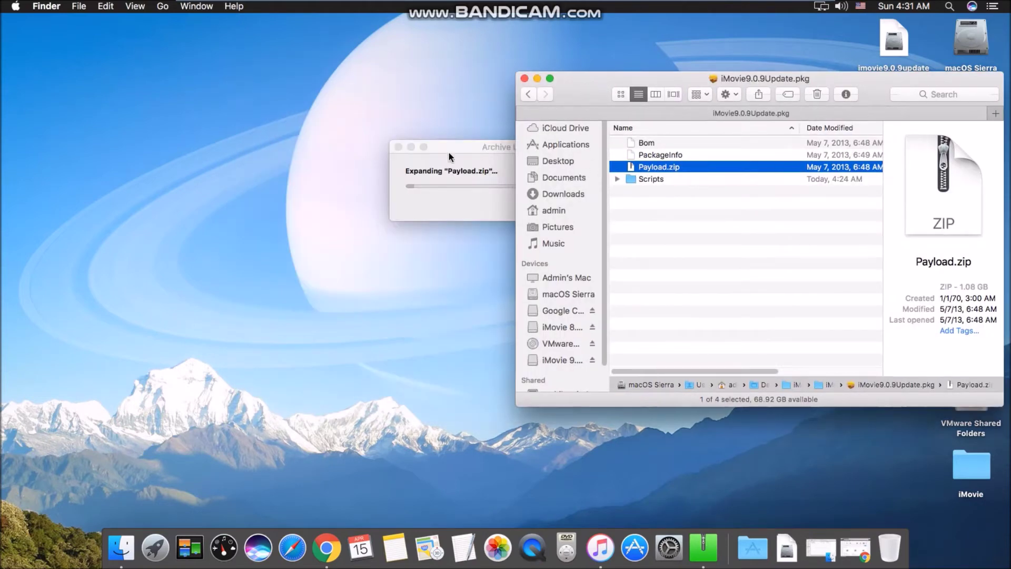
Reposition the Archive Utility progress window across the desktop and bring the iMovie9.0.9Update.pkg window back towards the middle
left_click_drag(475, 150, 428, 152)
left_click_drag(111, 213, 109, 222)
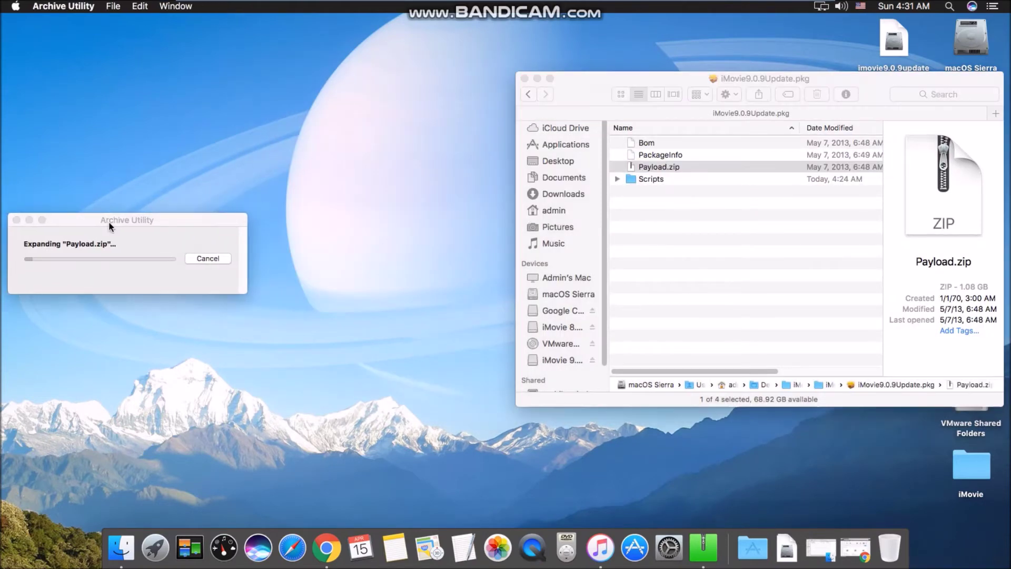
left_click_drag(867, 84, 622, 91)
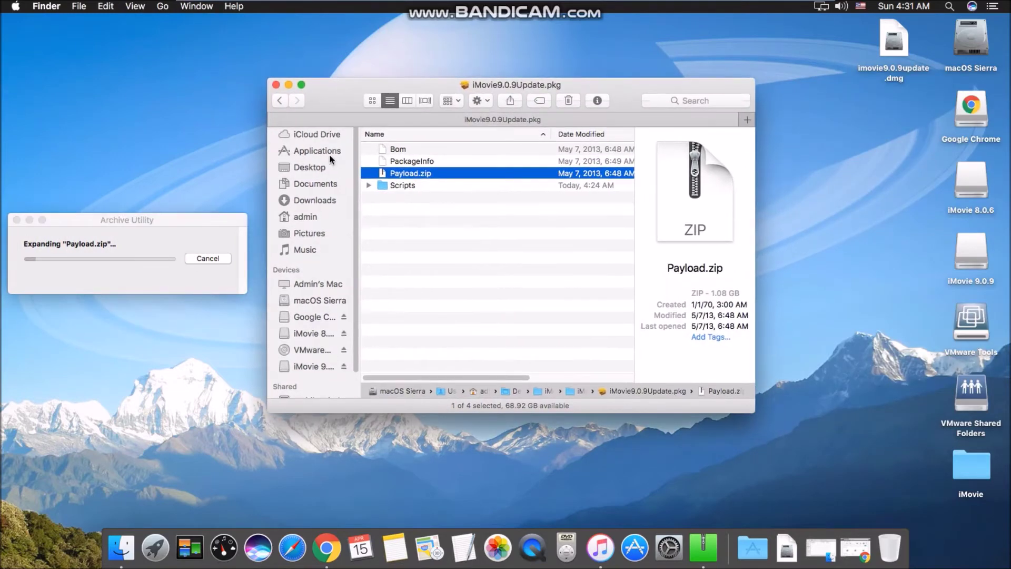
left_click_drag(101, 223, 459, 193)
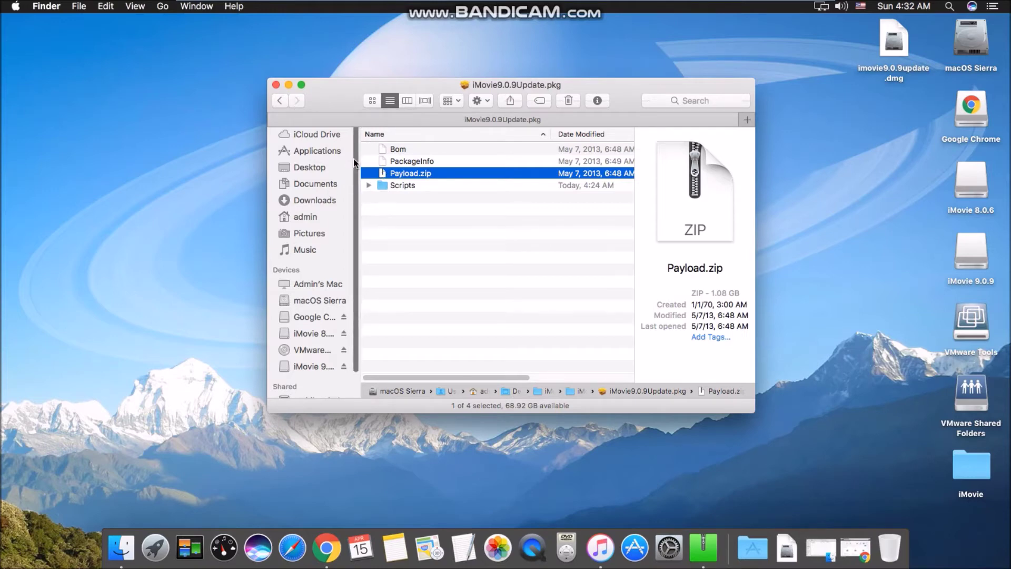
mouse_move(563, 5)
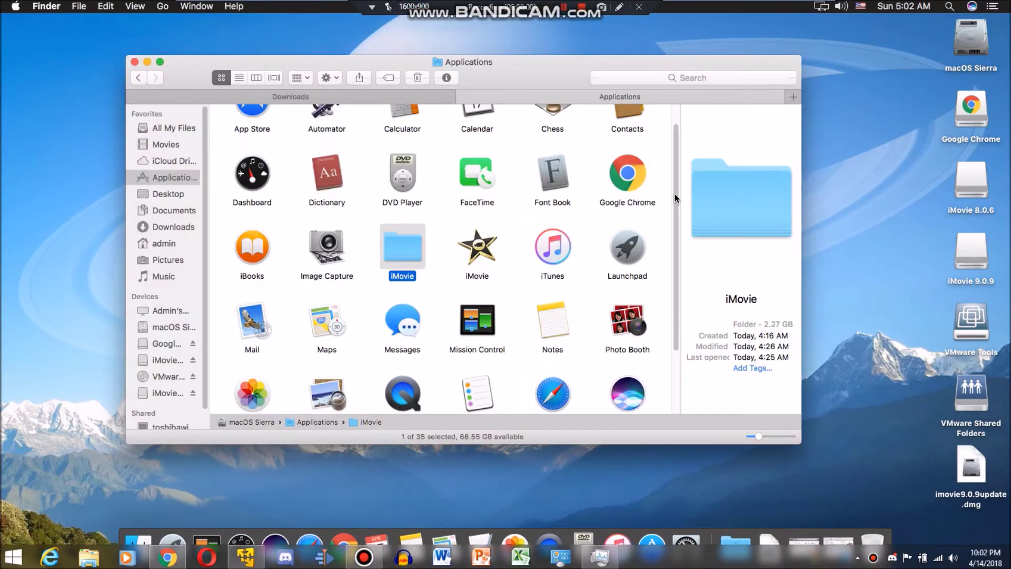
Add the iMovie app from the Applications folder to the Dock, beside Chrome
scroll(676, 157, "up", 2)
scroll(690, 240, "down", 3)
scroll(690, 240, "up", 4)
left_click(479, 270)
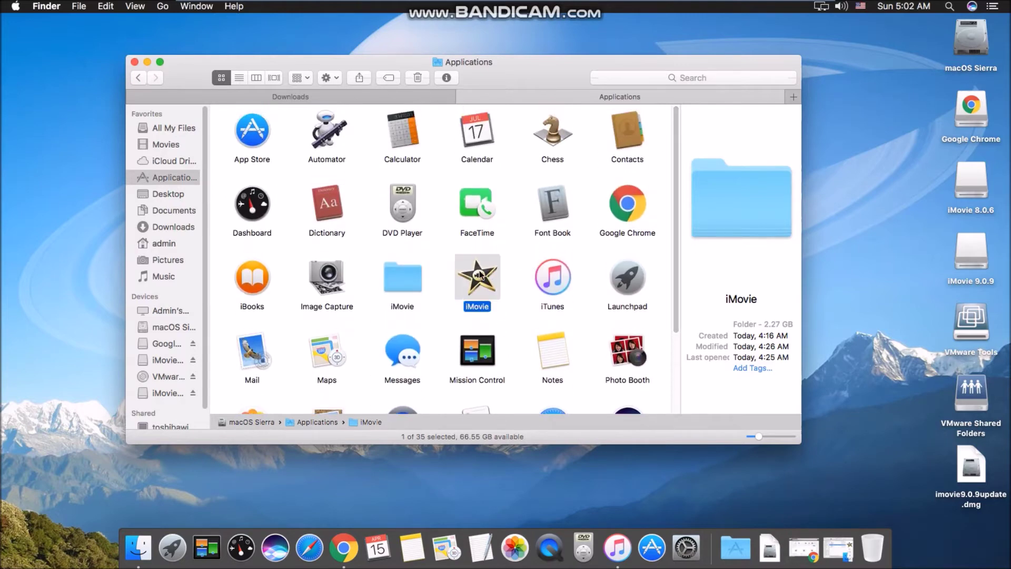
left_click_drag(480, 281, 367, 553)
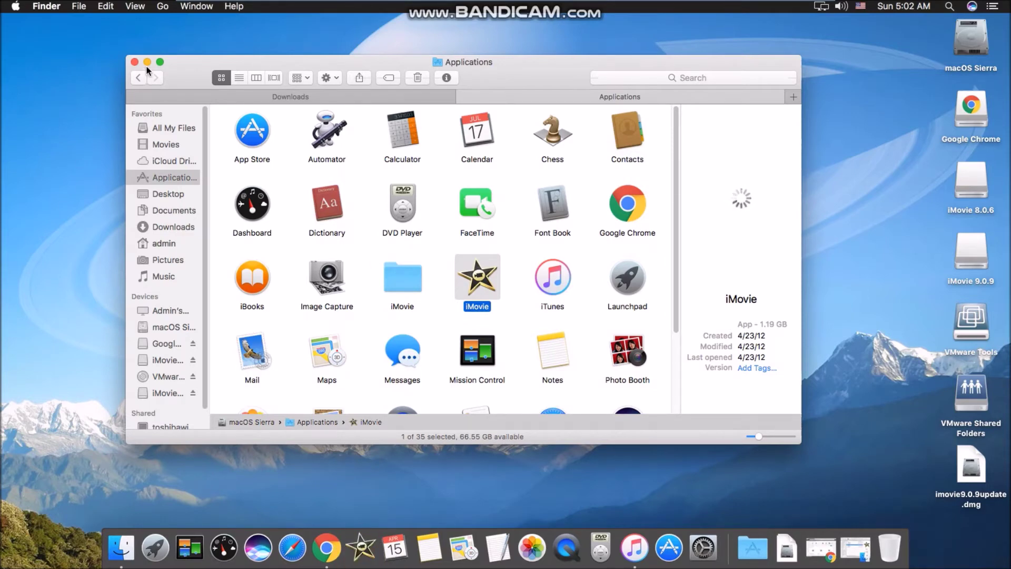
Close the iMovie9.0.9Update.pkg window, and launch iMovie from the Dock with the Applications window minimized
left_click(854, 550)
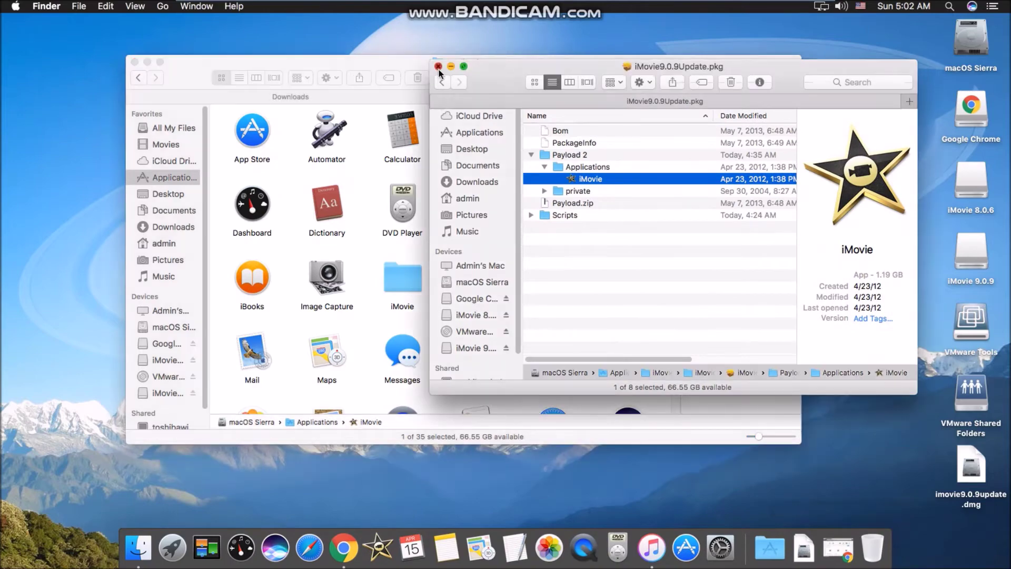
left_click(437, 66)
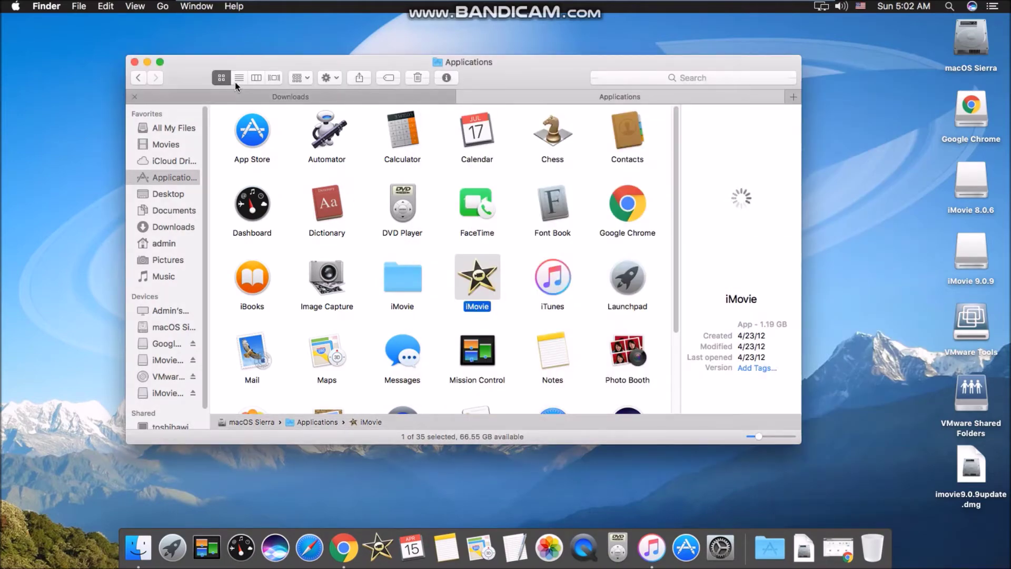
left_click(147, 61)
left_click(361, 550)
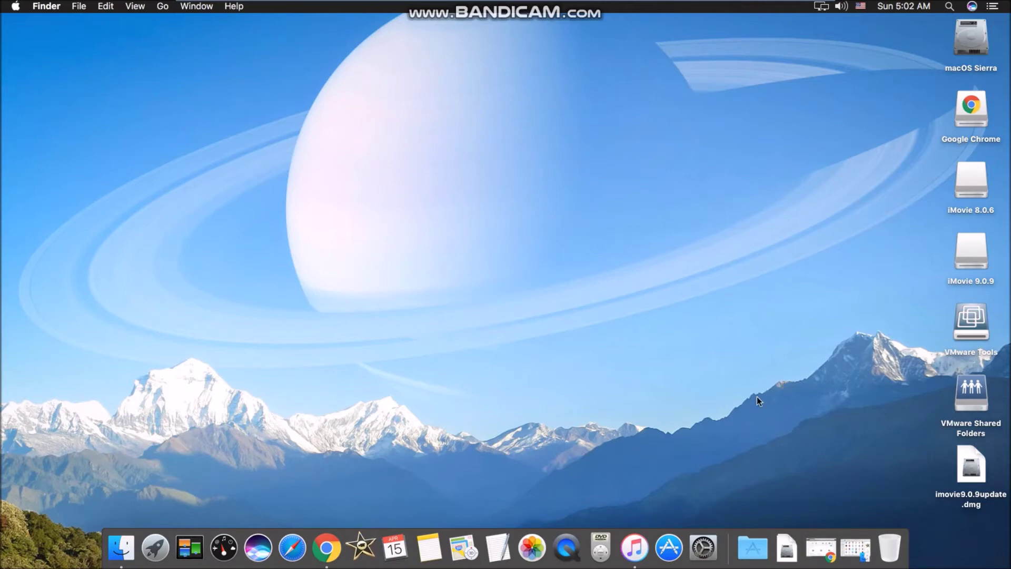
Move imovie9.0.9update.dmg from the desktop into the Downloads folder and minimize the Finder window
left_click(854, 553)
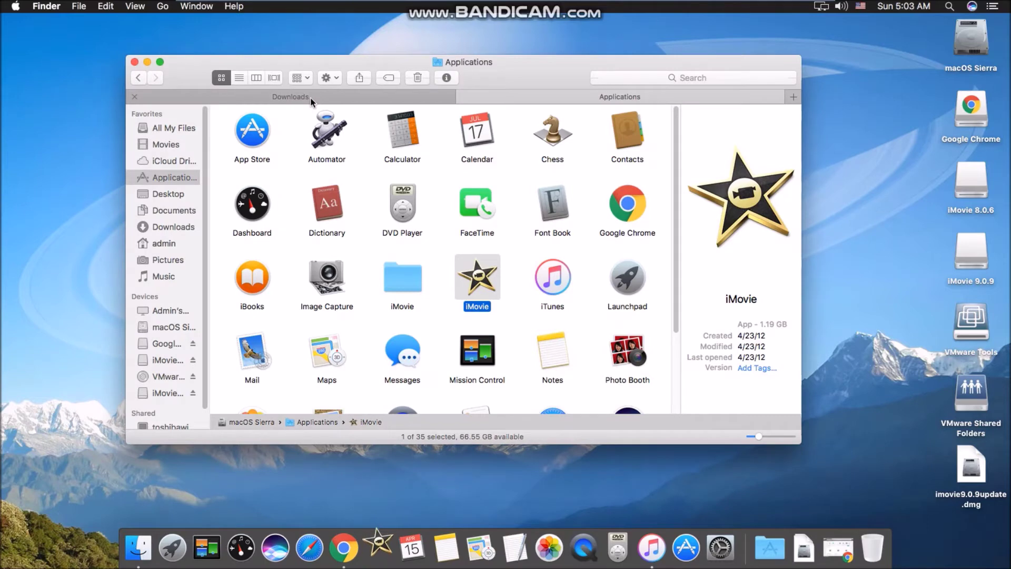
left_click(309, 99)
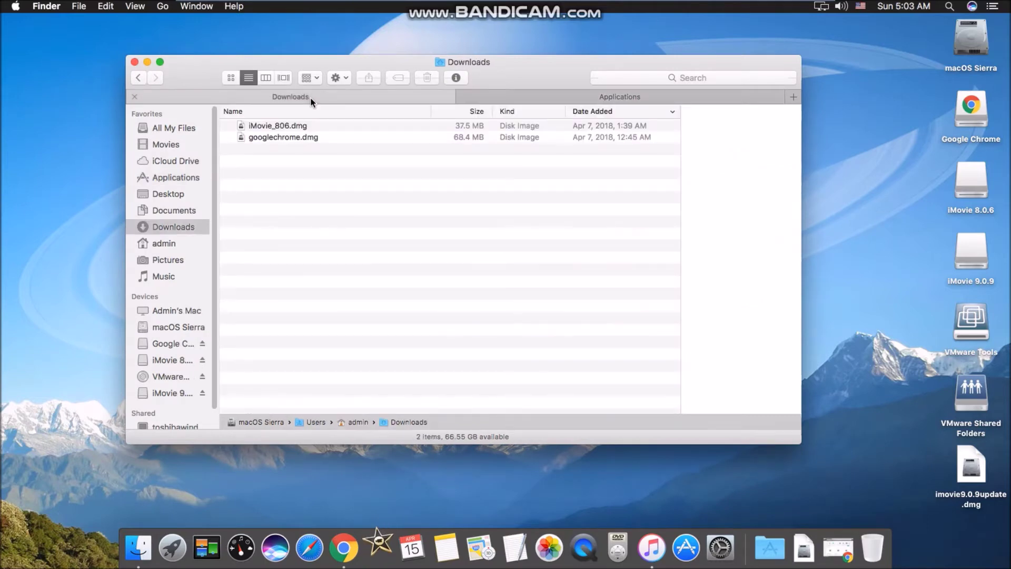
left_click(978, 466)
left_click_drag(975, 473, 356, 378)
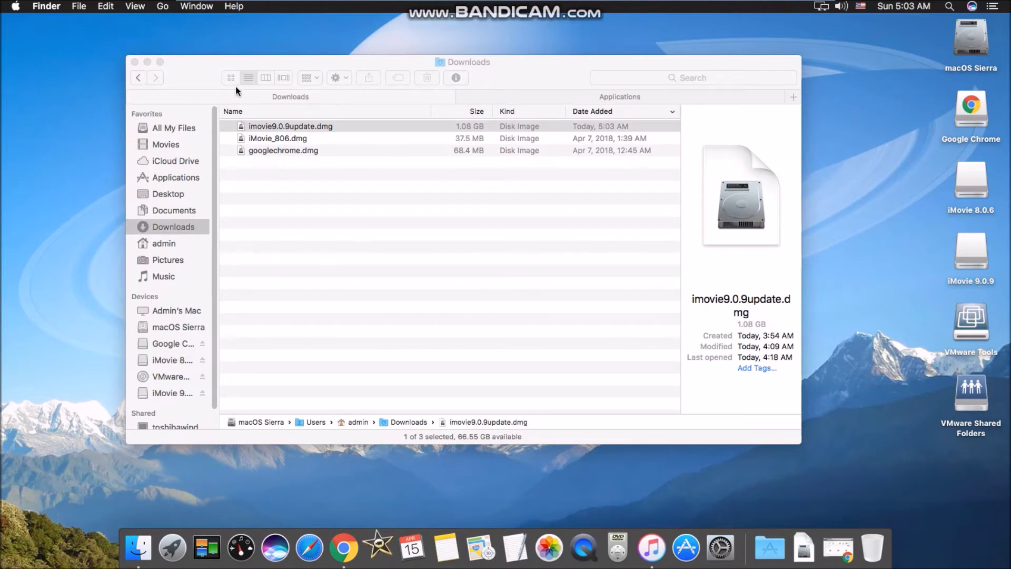
left_click(147, 62)
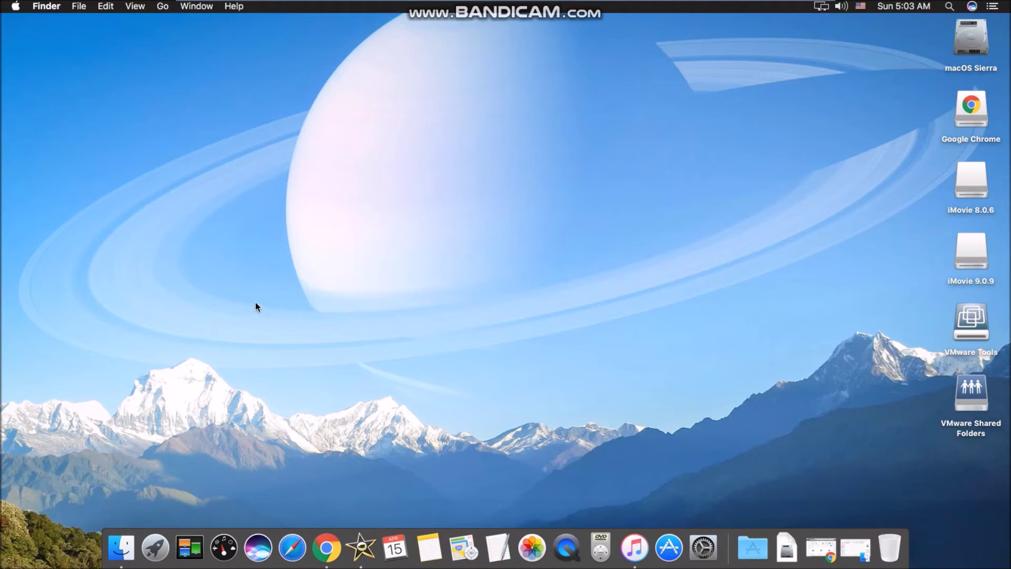
Restore the Finder window, show the Pictures folder in its Downloads tab and go back to the Applications tab
left_click(855, 549)
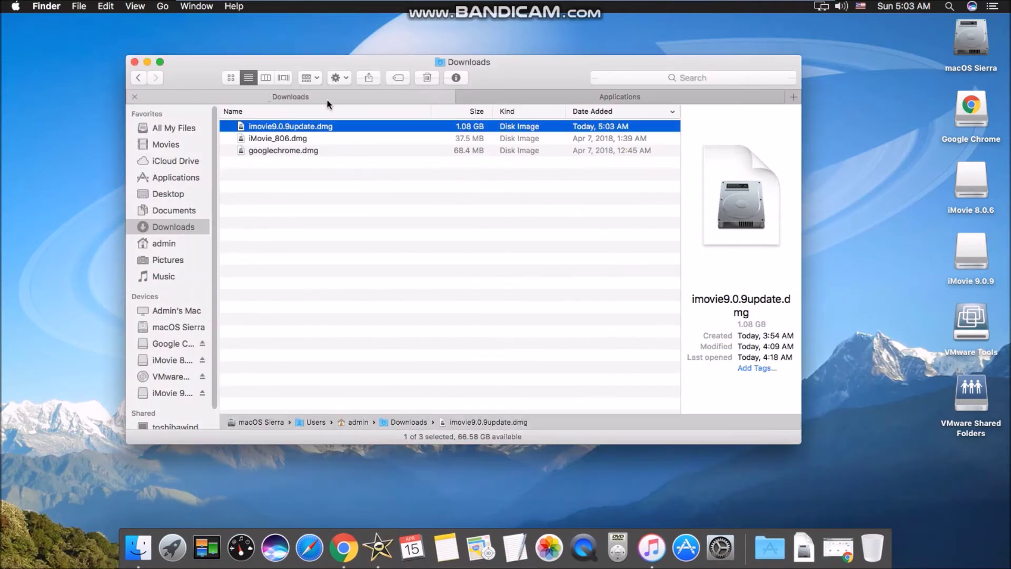
left_click(175, 260)
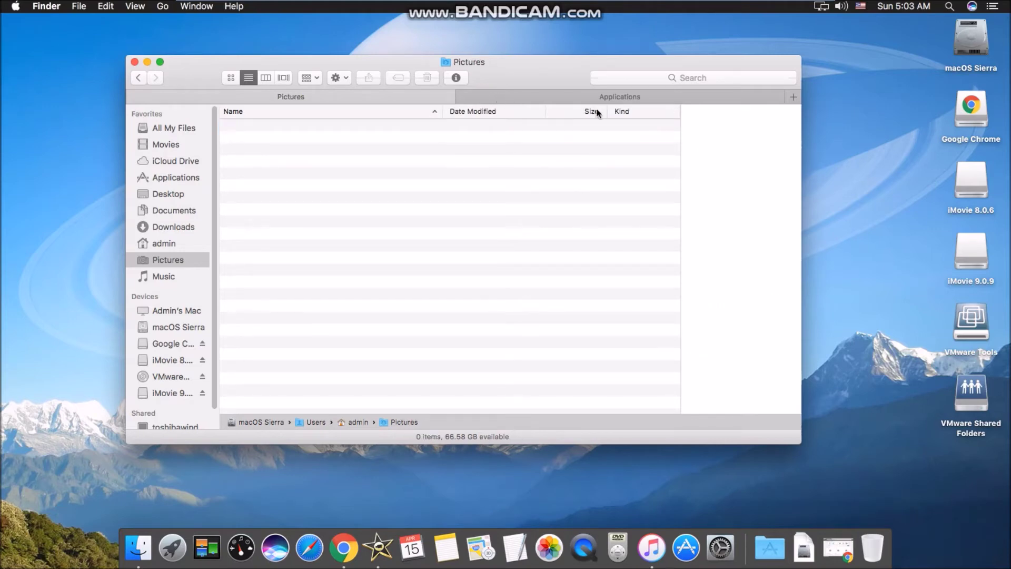
left_click(766, 98)
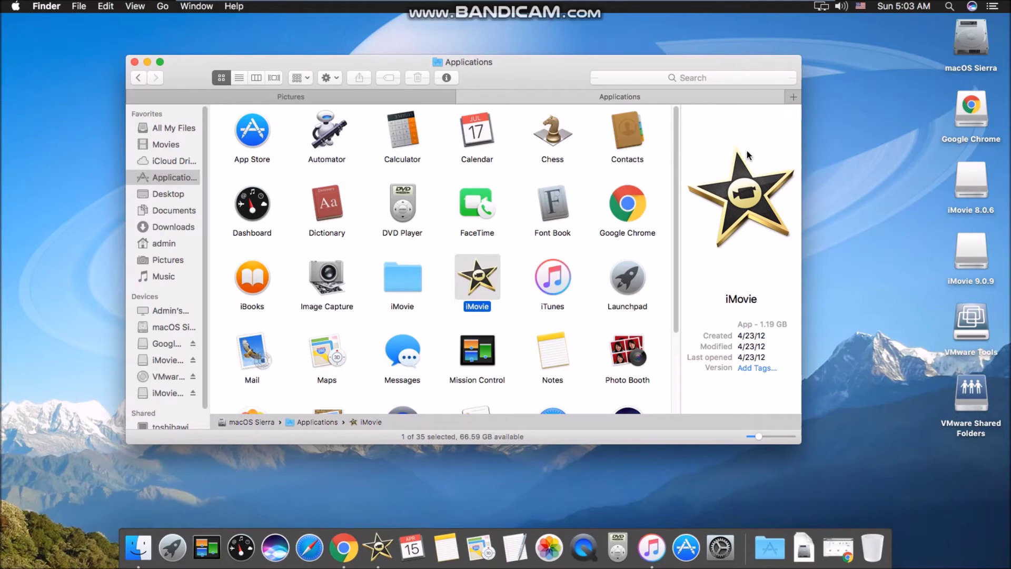
Add a new Finder tab for the home folder, shift the window slightly and look over the Applications tab
key("super+t")
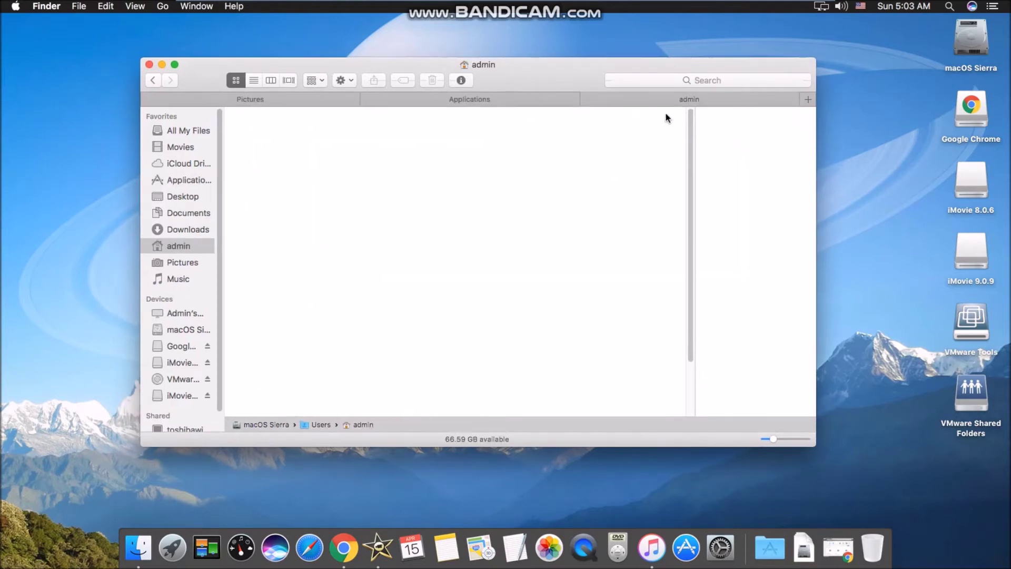
left_click_drag(476, 69, 482, 73)
left_click(464, 103)
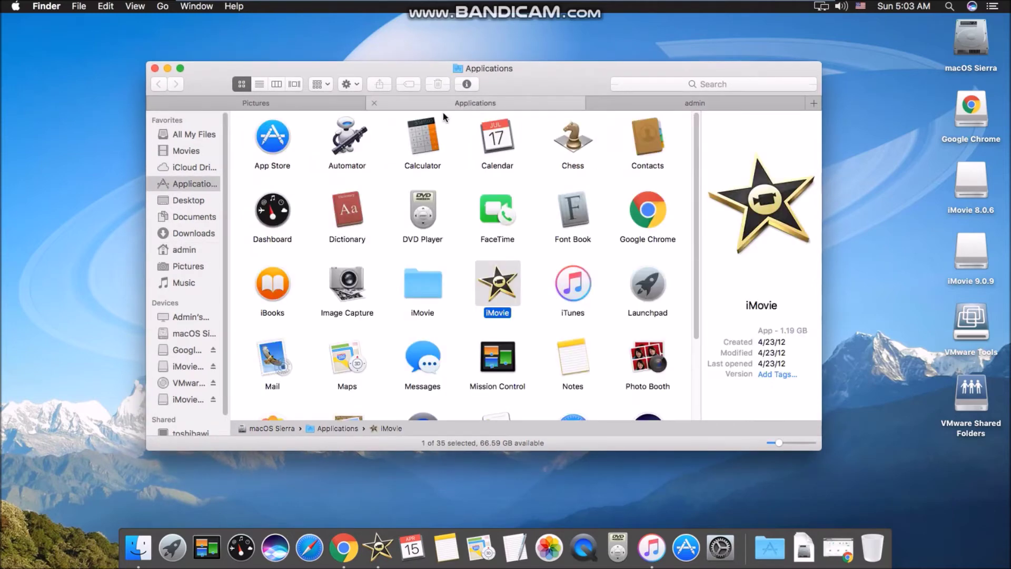
scroll(228, 210, "down", 2)
scroll(232, 178, "up", 2)
Open the 2017-07 folder in Pictures to view its contents and minimize the Finder window
left_click(184, 267)
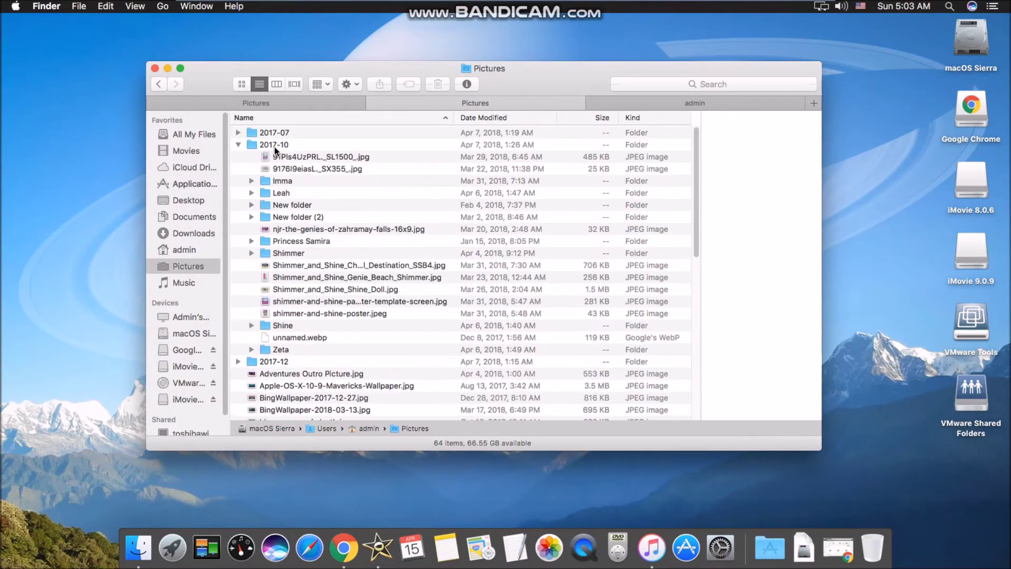
double_click(277, 132)
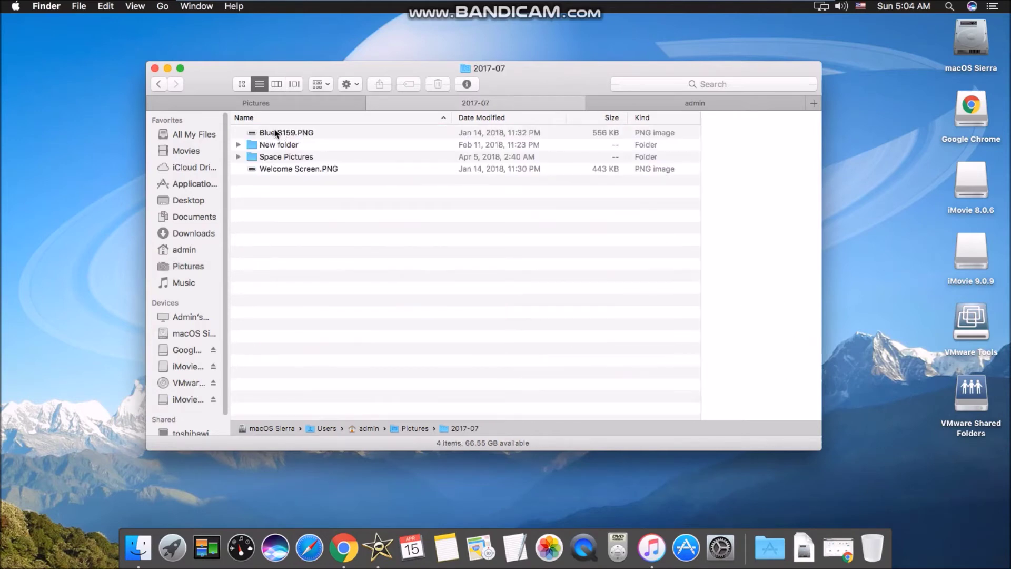
left_click(167, 69)
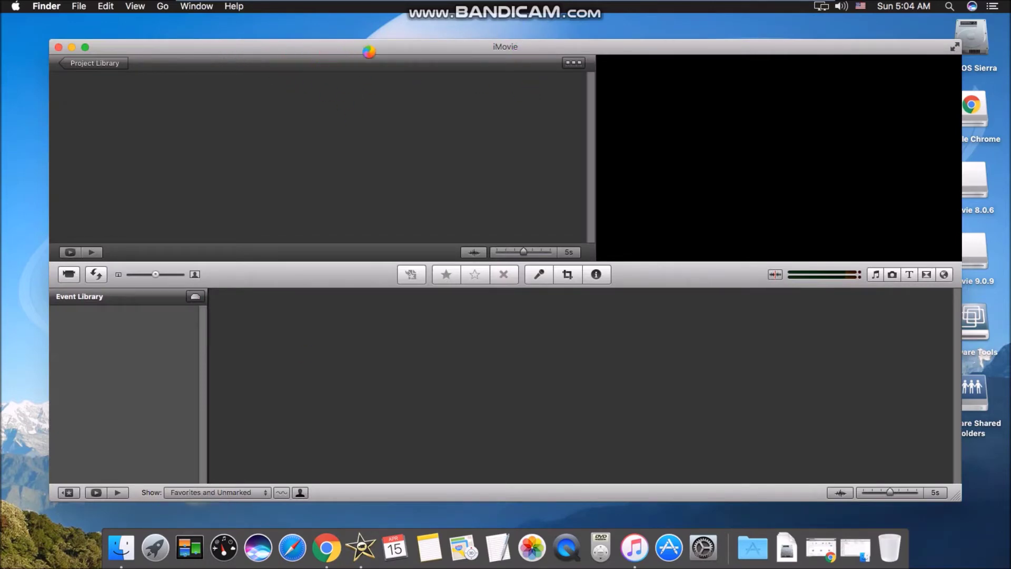
left_click_drag(435, 44, 438, 33)
left_click(75, 37)
left_click_drag(368, 32, 366, 34)
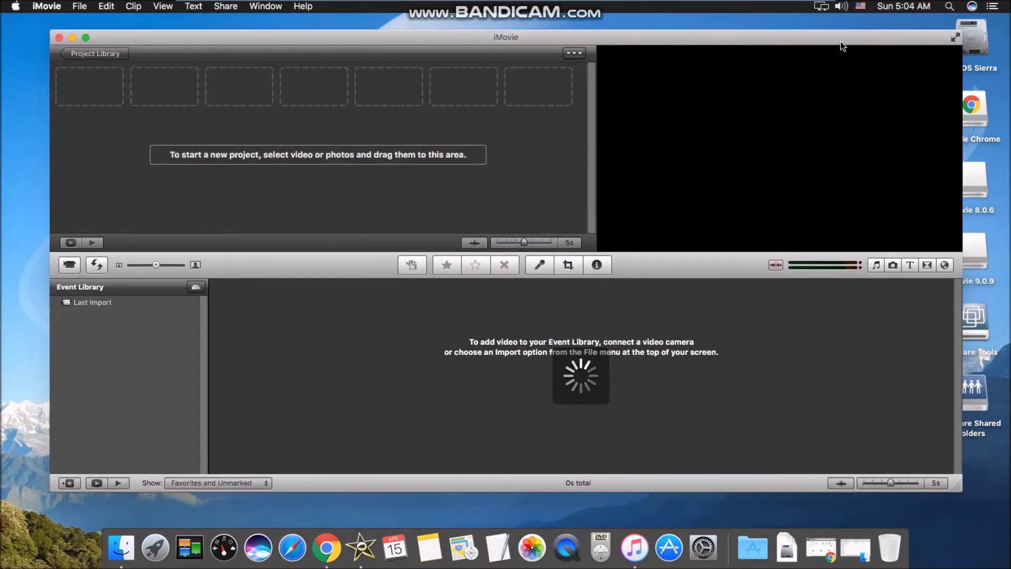
left_click_drag(631, 34, 632, 35)
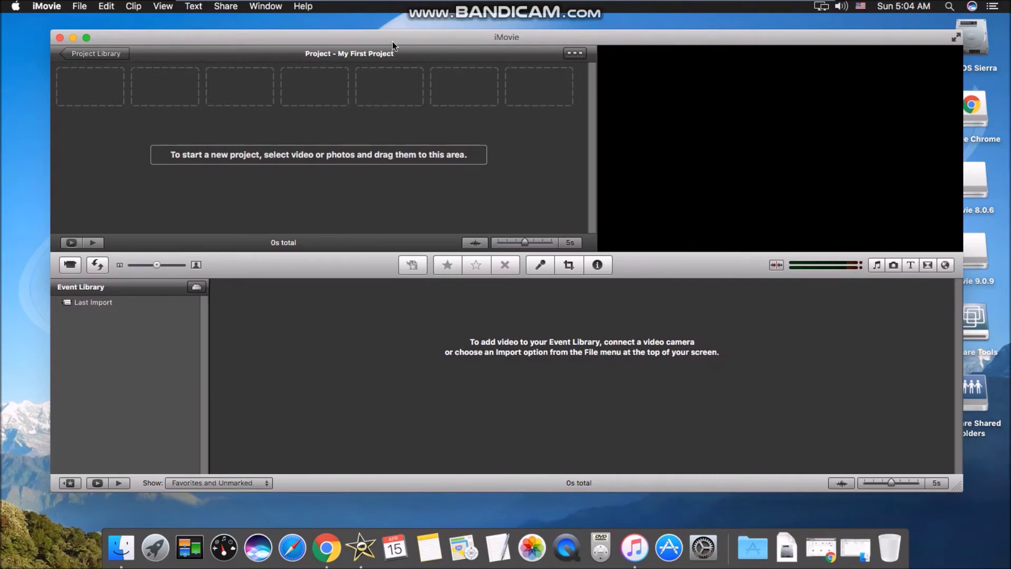
left_click(783, 3)
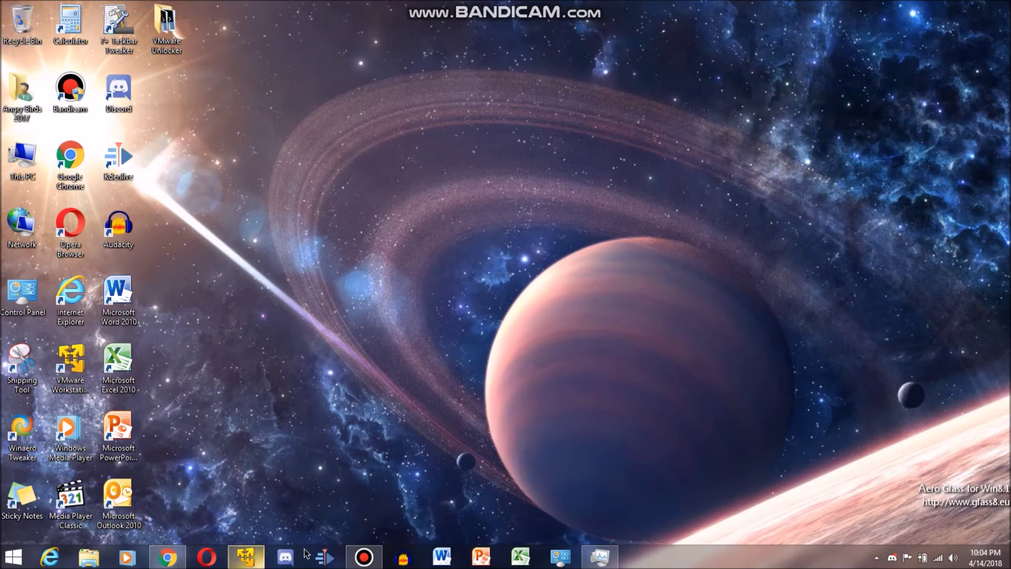
left_click(246, 556)
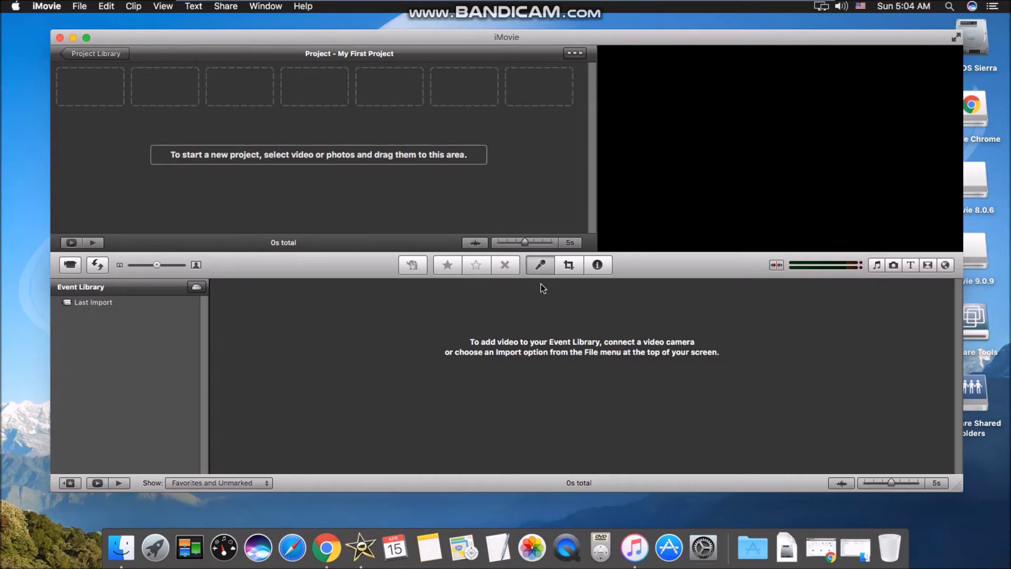
Swap the project and event areas so that the Event Library sits above the project
left_click(100, 264)
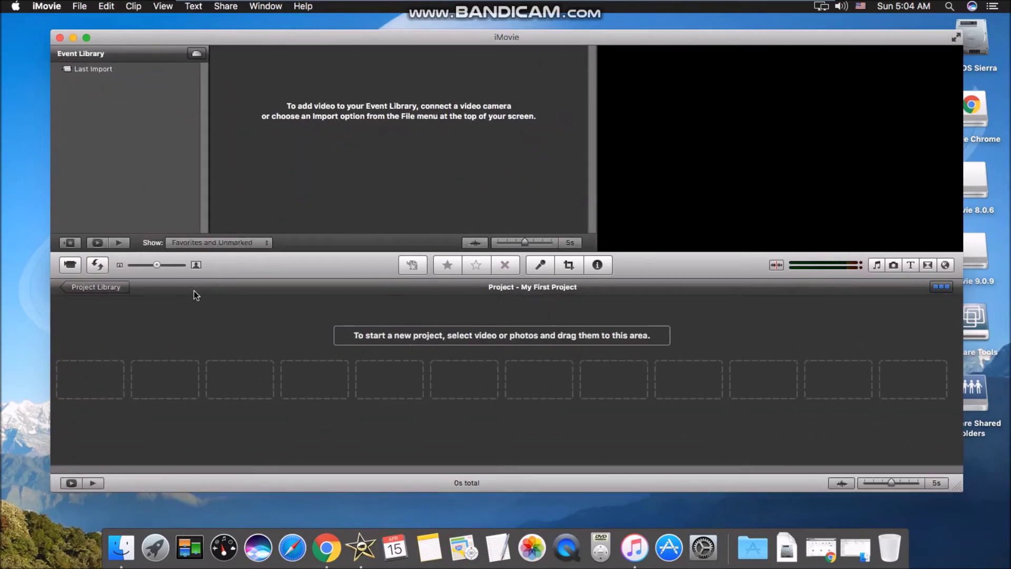
left_click(95, 266)
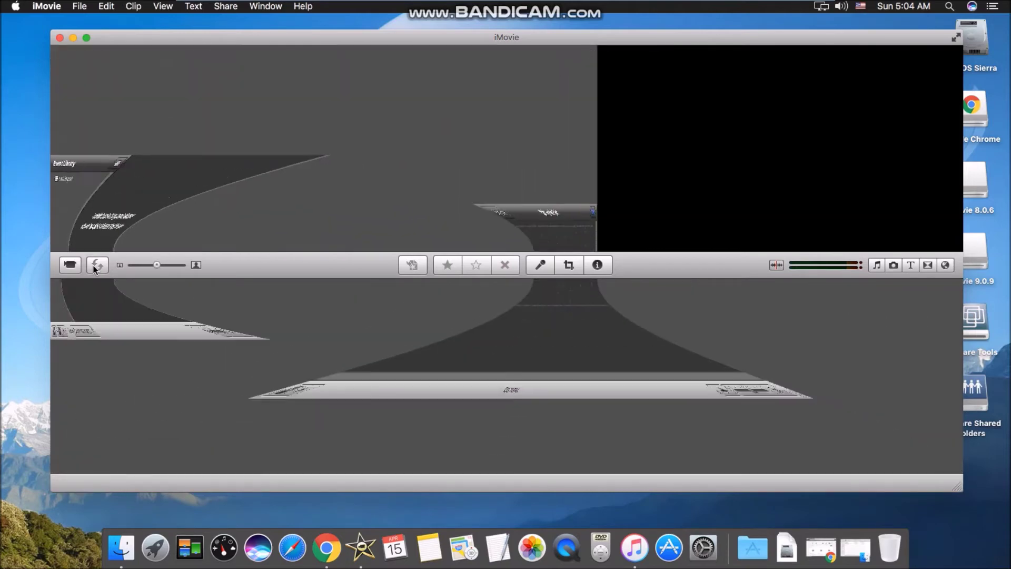
left_click(96, 266)
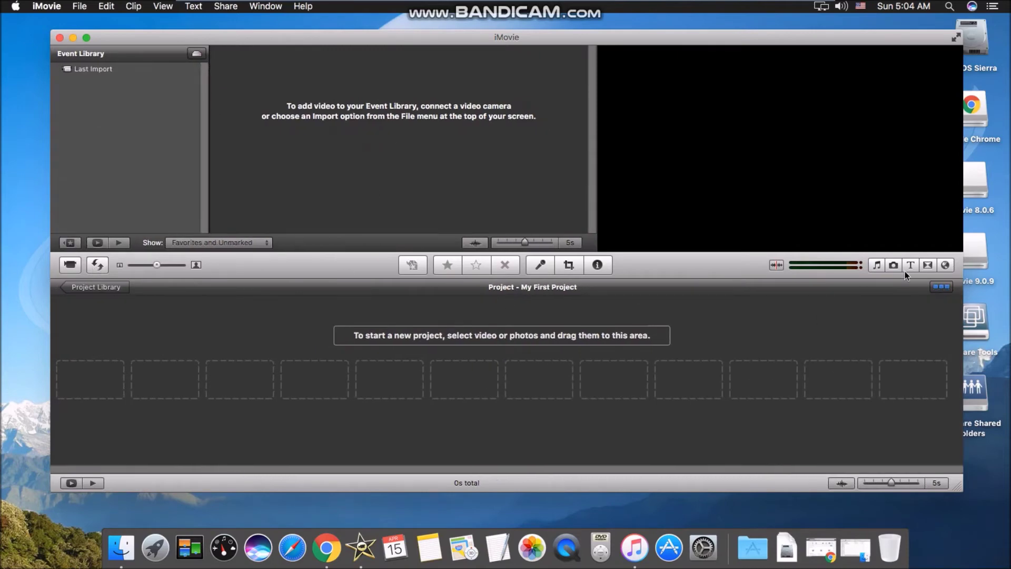
Look through iMovie's media browsers, including Music and Sound Effects, Photos, titles, transitions and maps
left_click(875, 265)
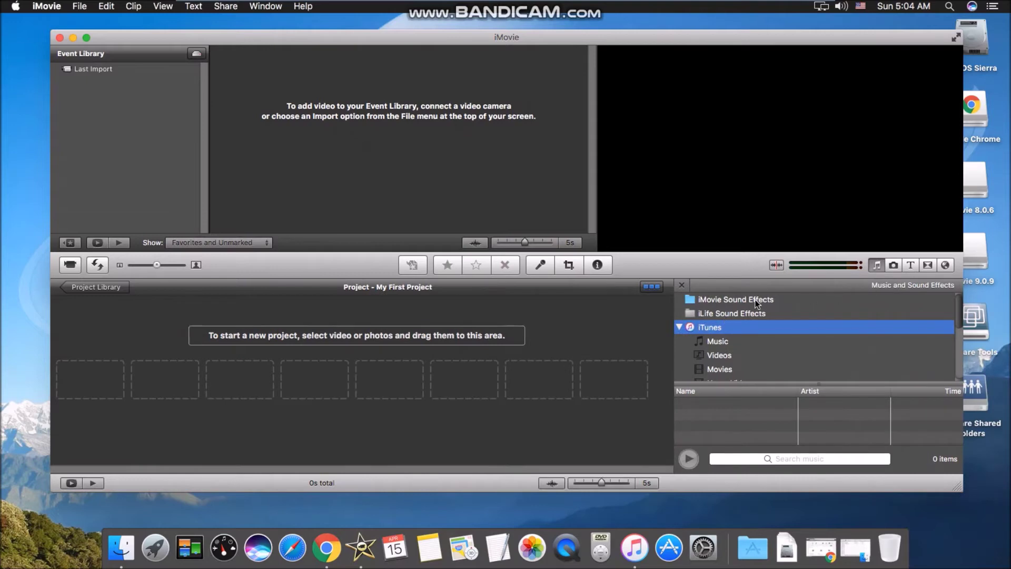
left_click(896, 266)
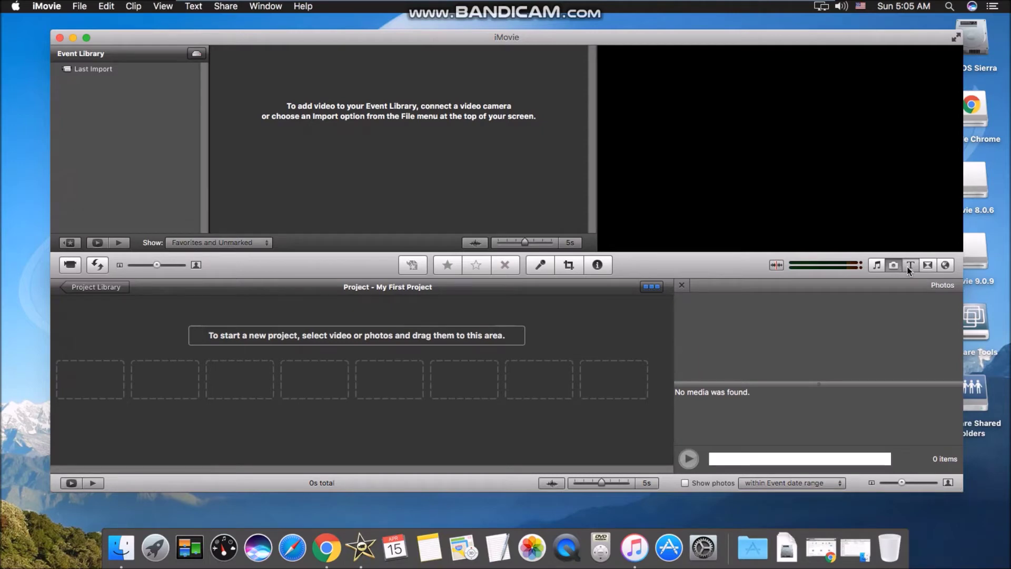
left_click(928, 265)
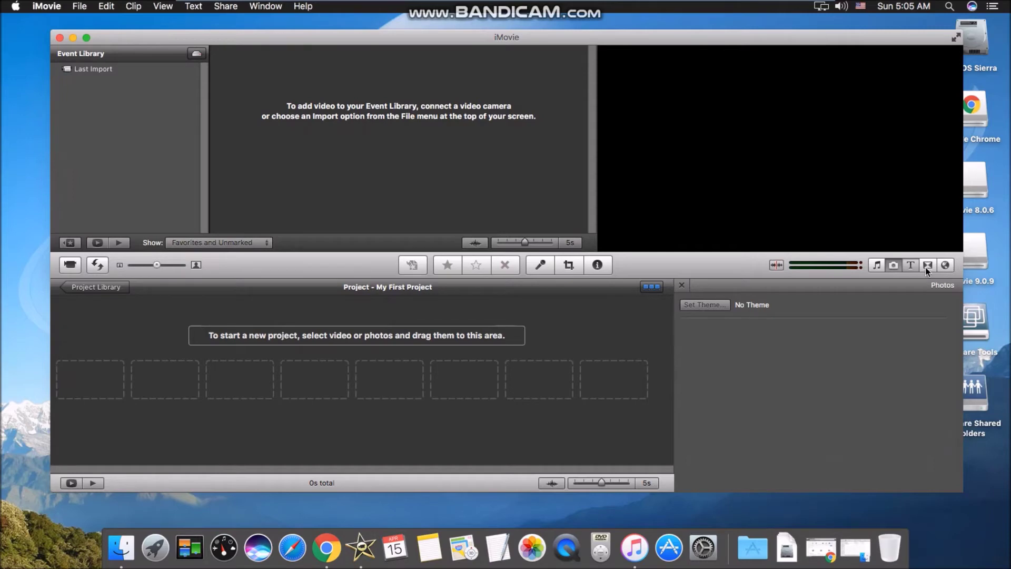
left_click(911, 264)
left_click_drag(283, 45, 288, 42)
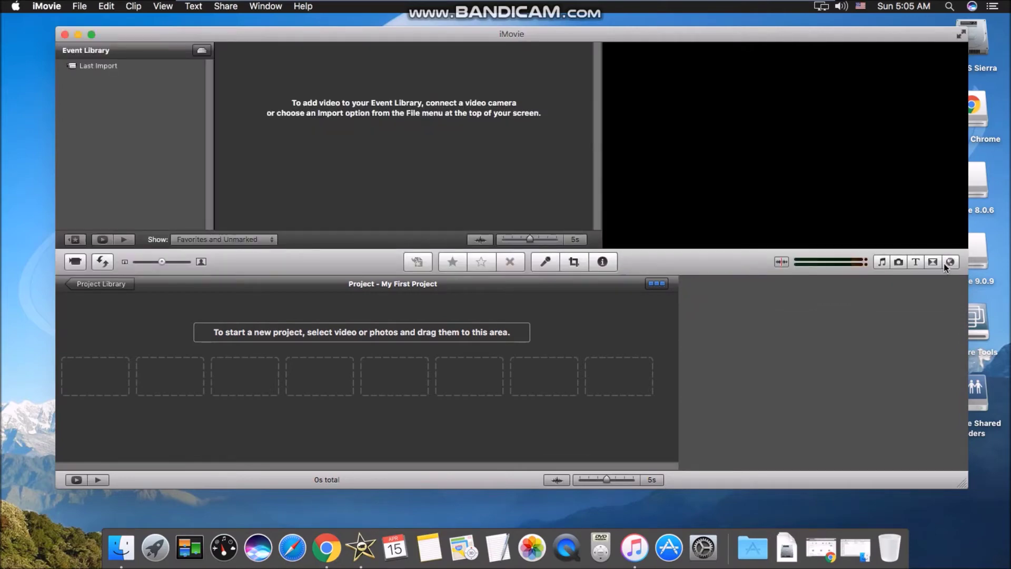
left_click_drag(428, 40, 425, 42)
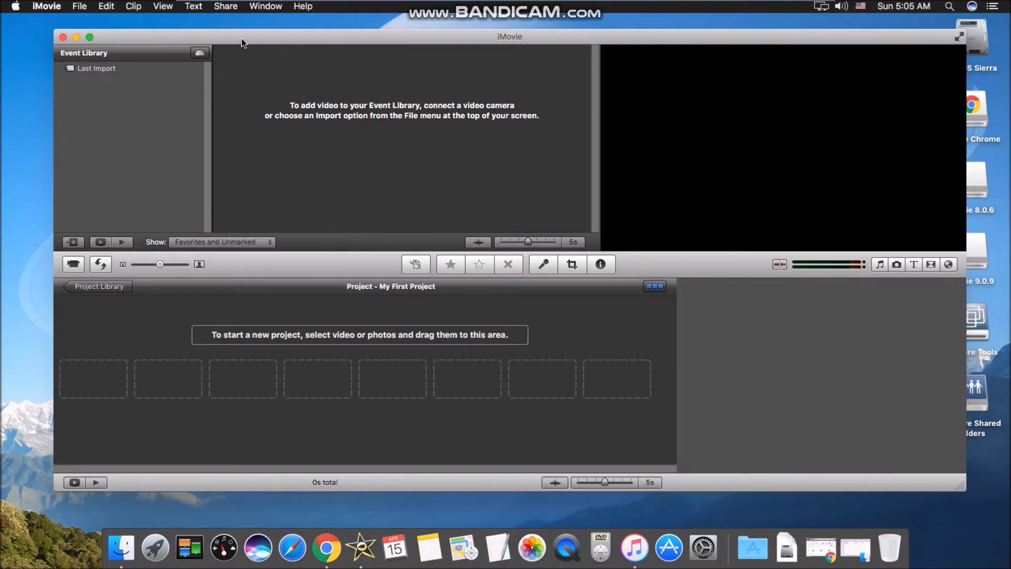
left_click_drag(239, 38, 232, 40)
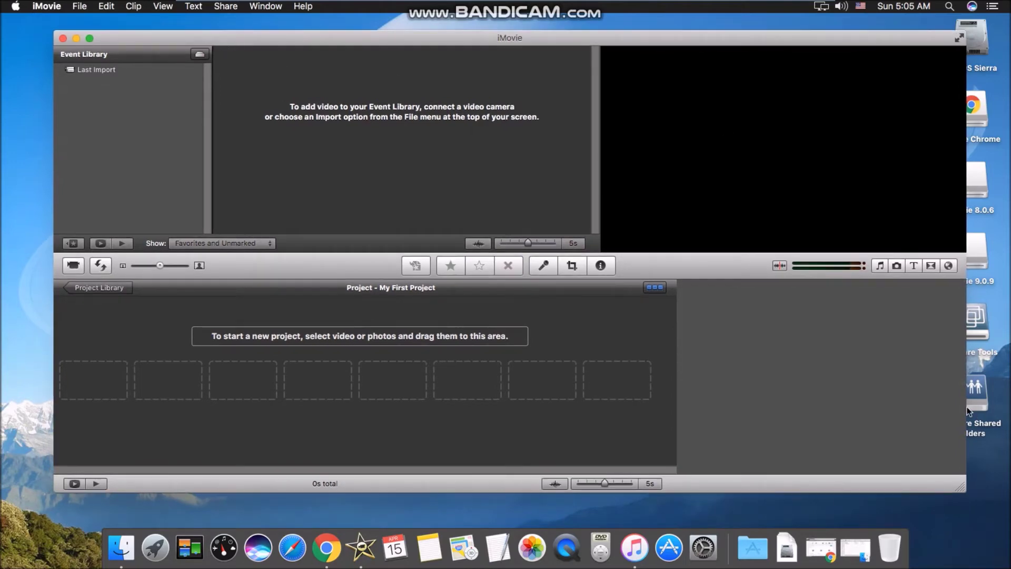
left_click(932, 266)
left_click_drag(286, 36, 288, 36)
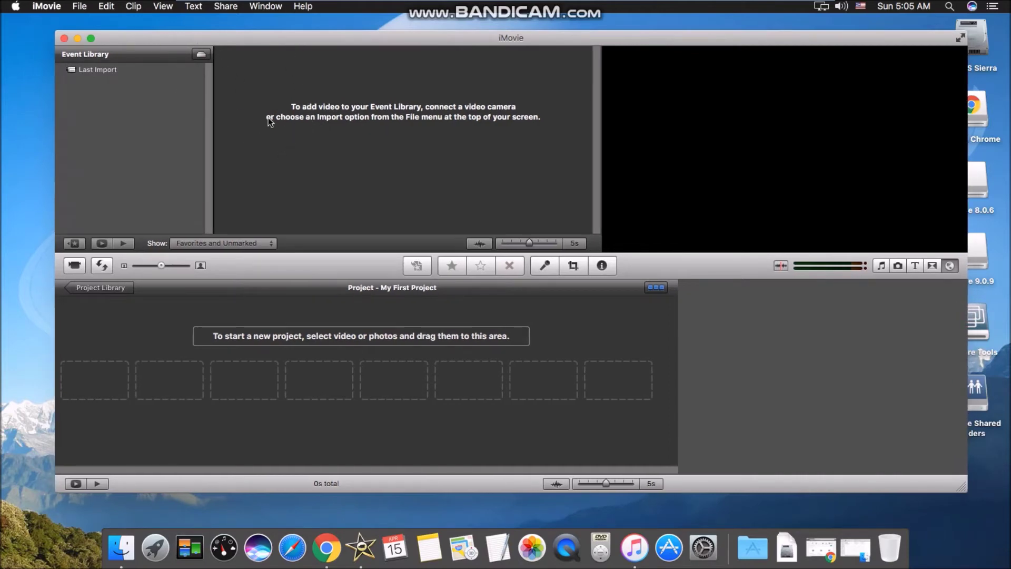
left_click(881, 267)
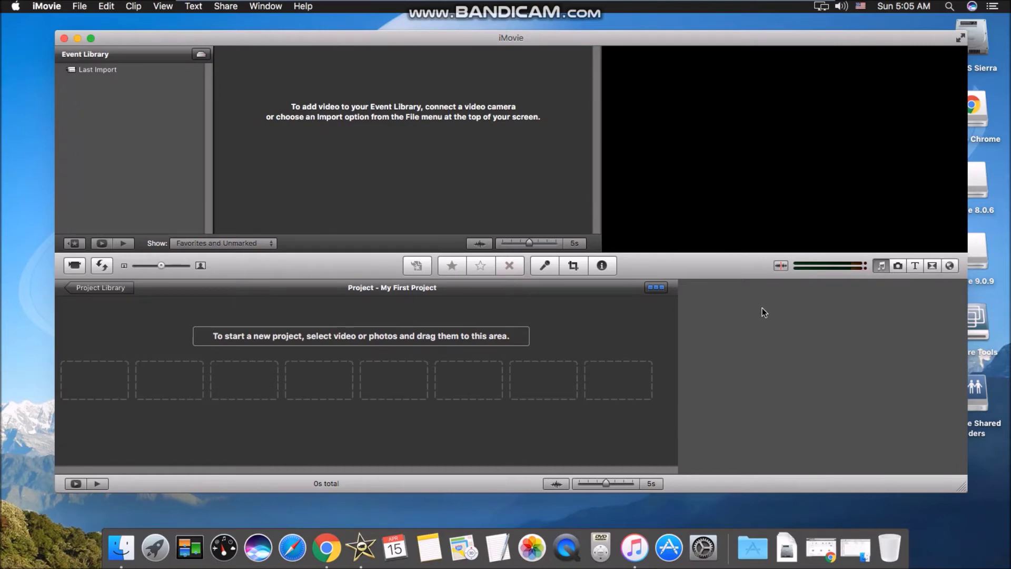
Restore and close the minimized Finder window and the Chrome window with the Apple Support downloads page
left_click(853, 547)
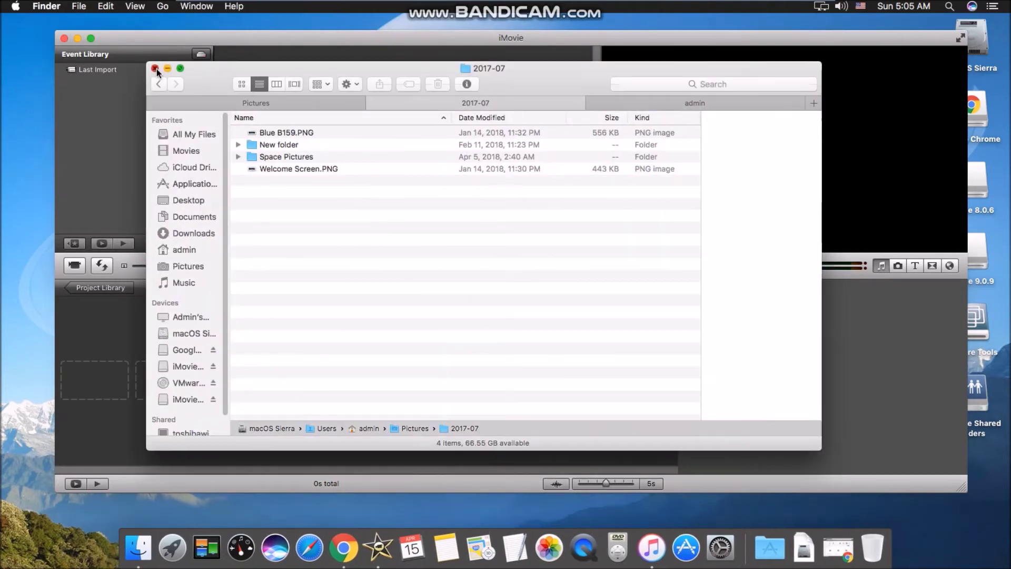
left_click(157, 69)
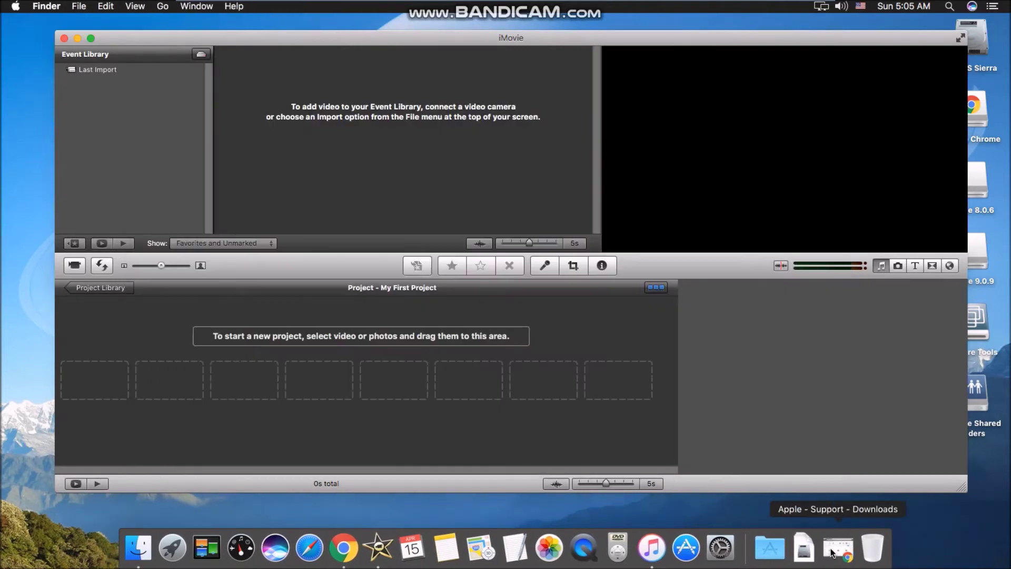
left_click(833, 552)
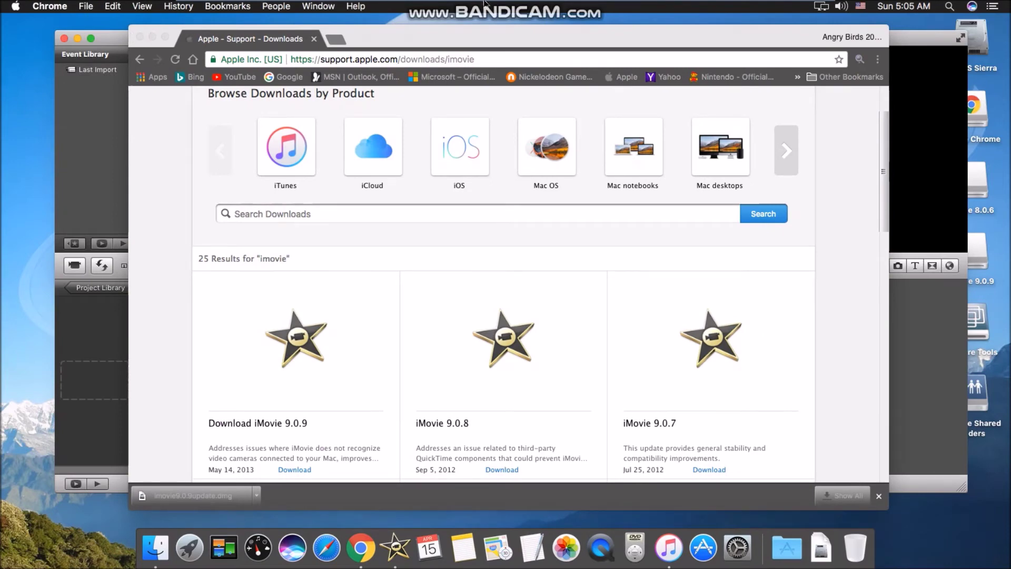
left_click(200, 27)
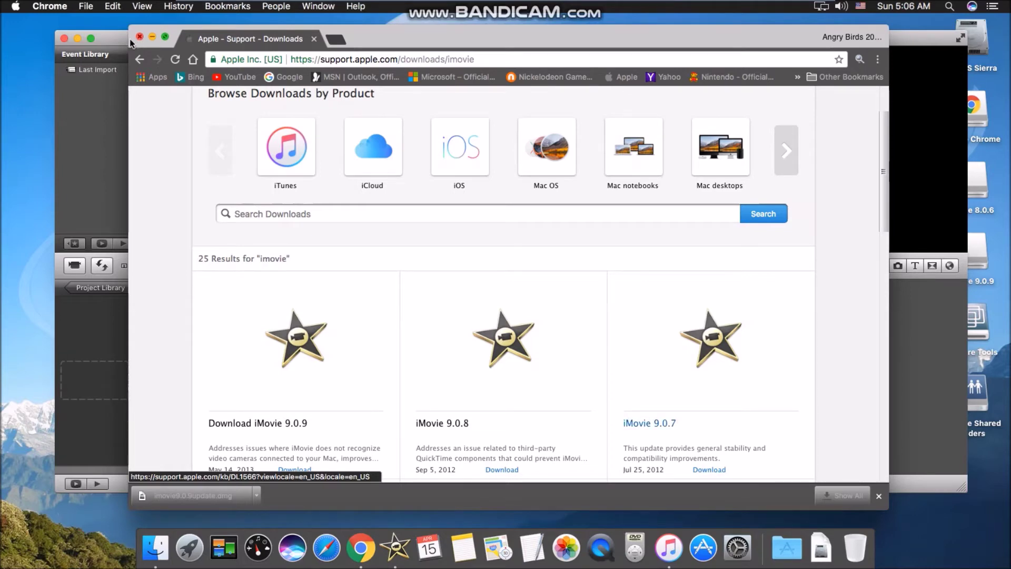
left_click_drag(113, 40, 119, 62)
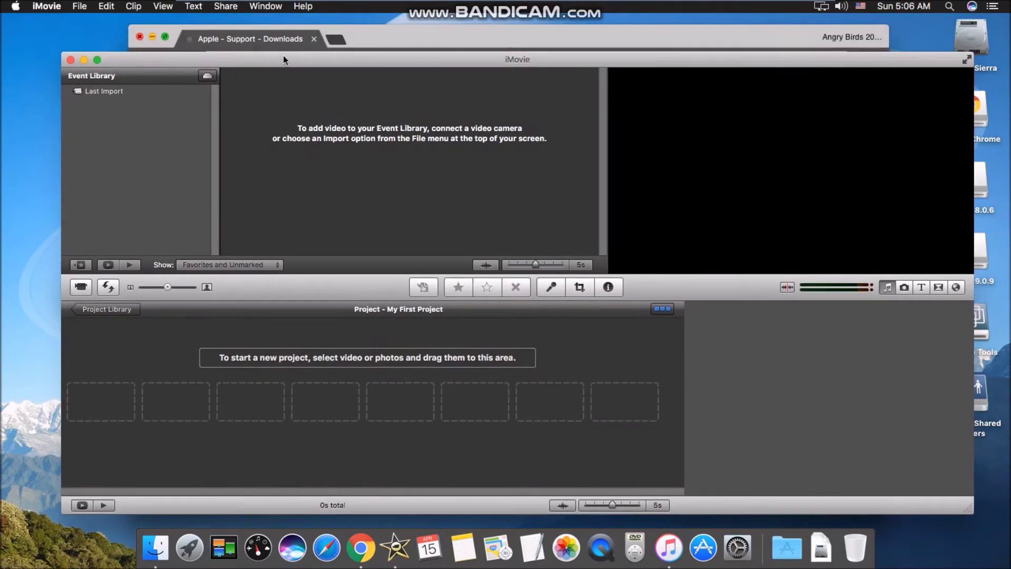
left_click(391, 39)
key("super+w")
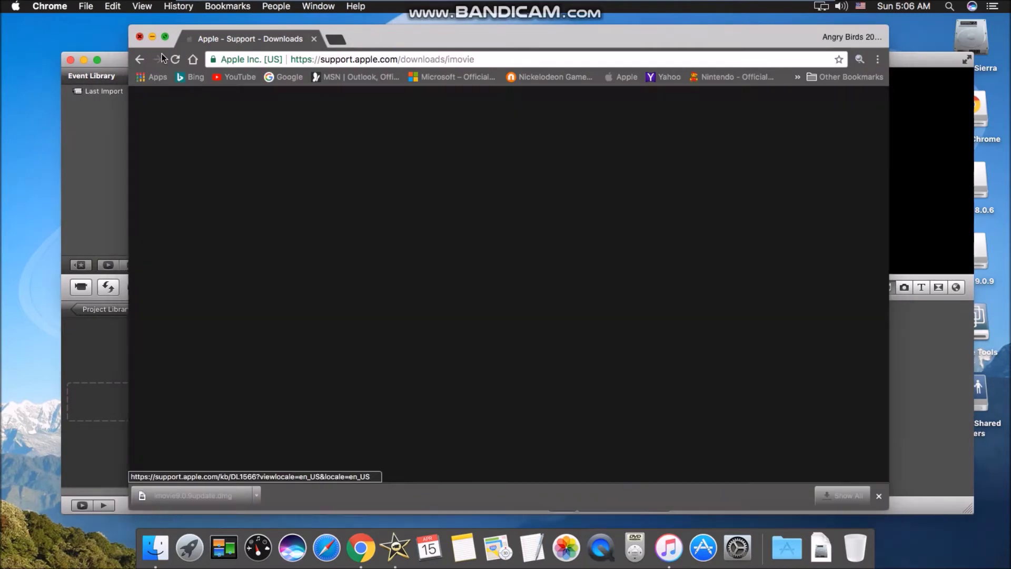
left_click_drag(322, 58, 321, 51)
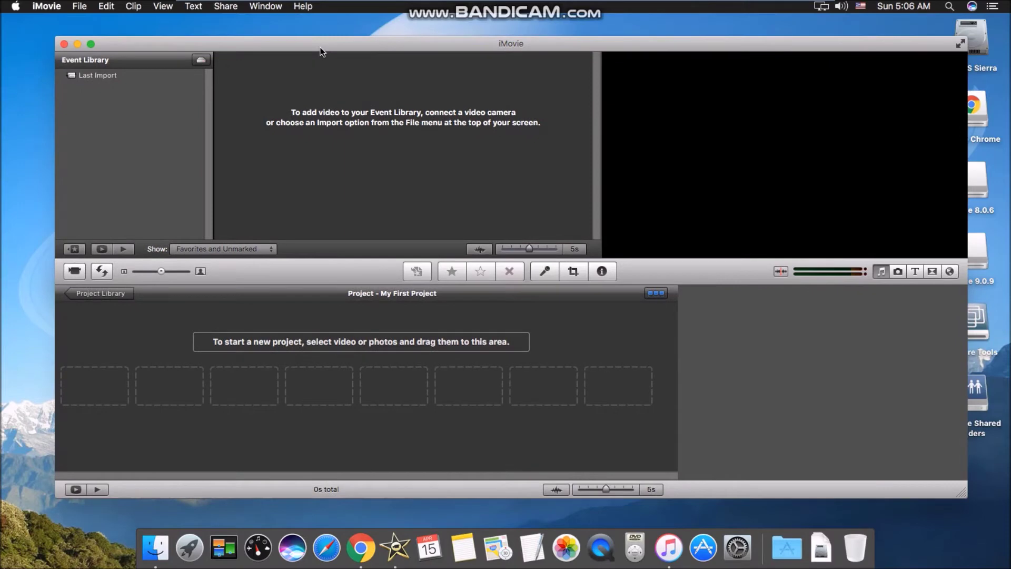
left_click_drag(398, 47, 389, 45)
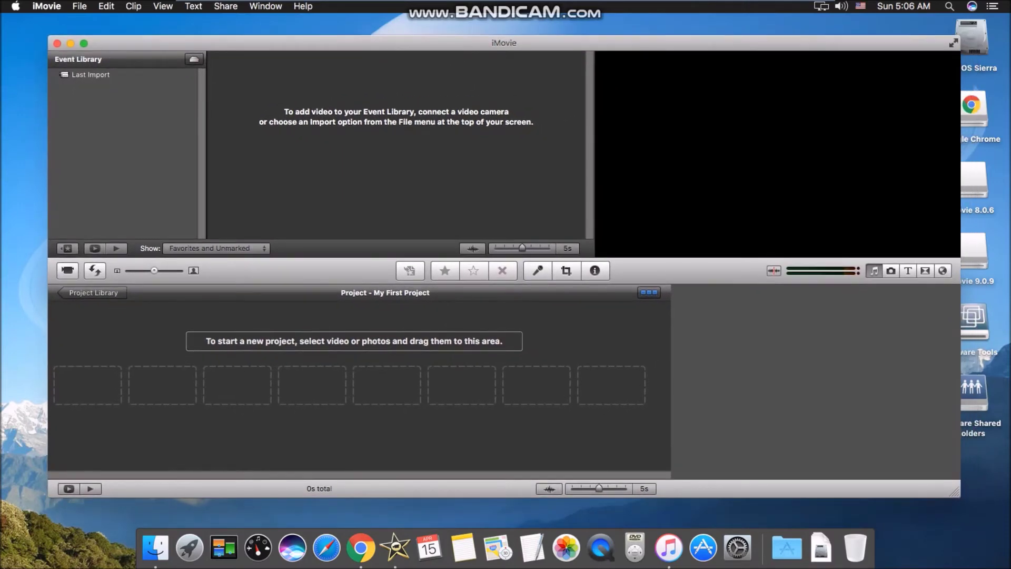
right_click(669, 544)
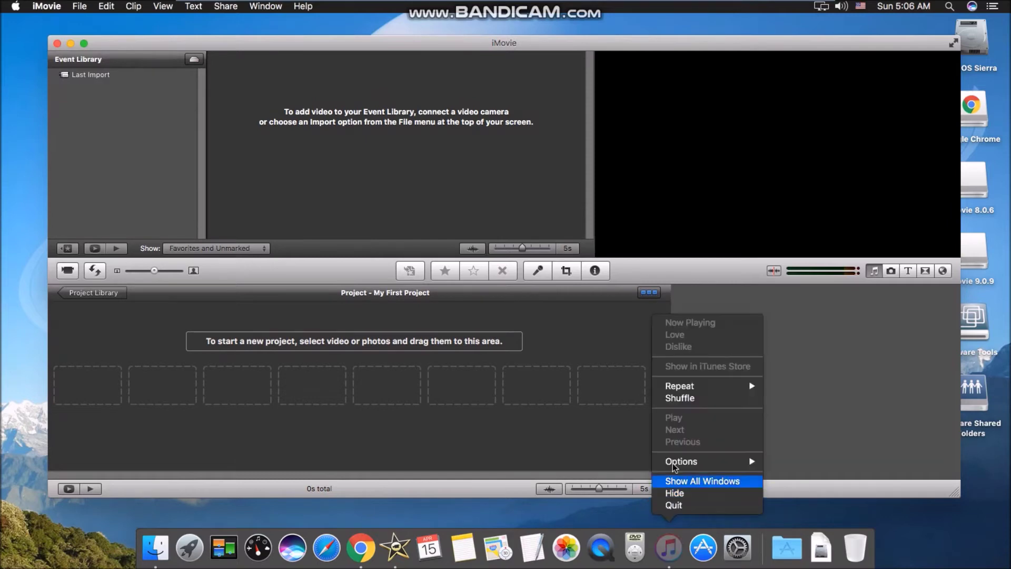
left_click_drag(560, 50, 566, 49)
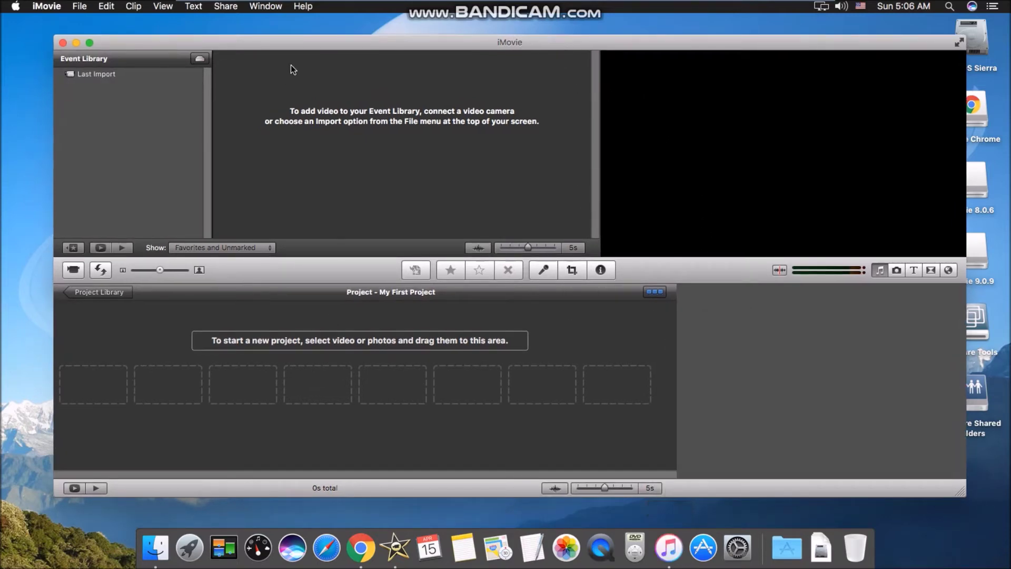
left_click_drag(307, 46, 308, 38)
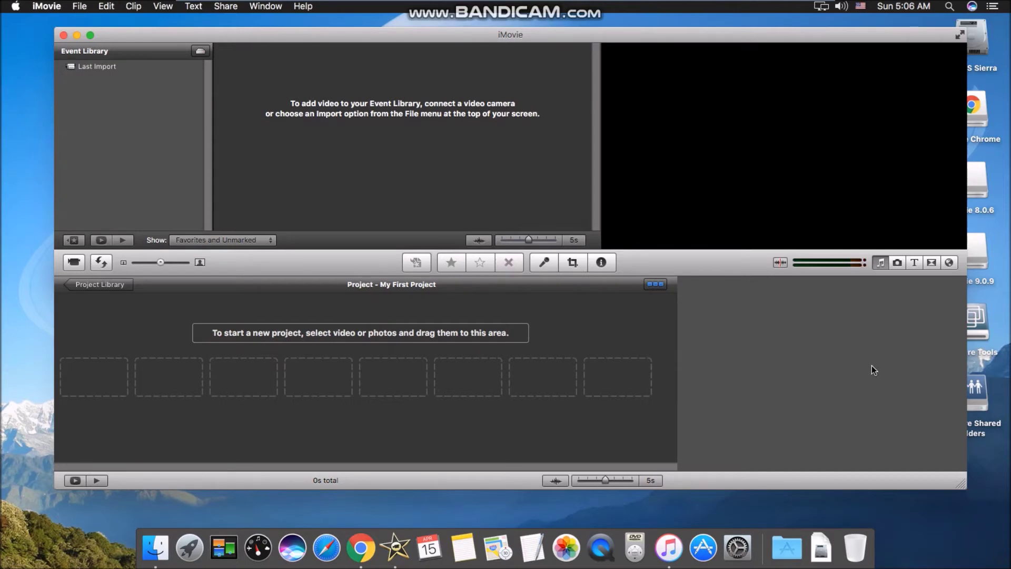
Make the iMovie window slightly narrower and taller and reposition it below the menu bar
left_click_drag(383, 41, 399, 66)
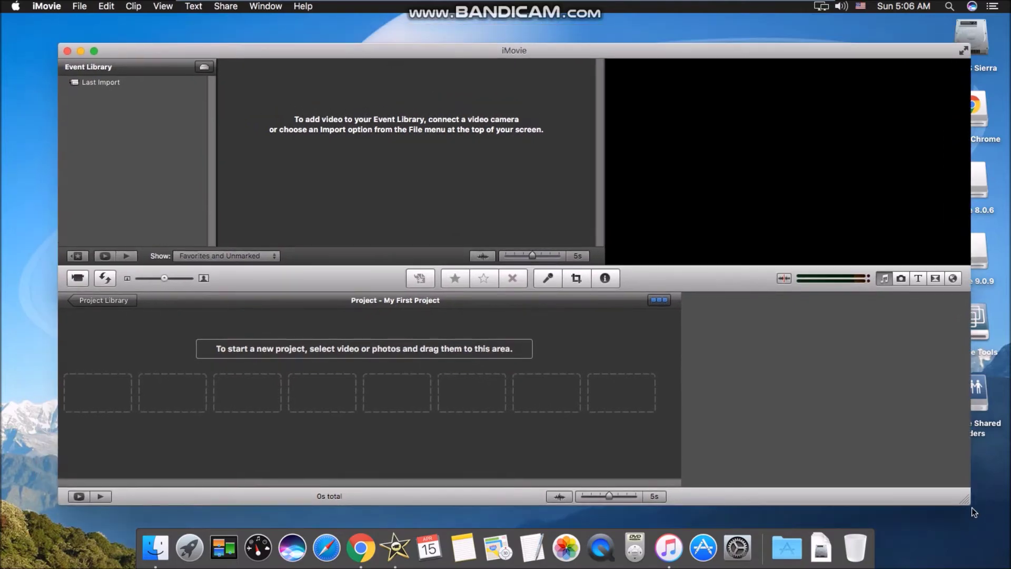
left_click_drag(968, 509, 940, 519)
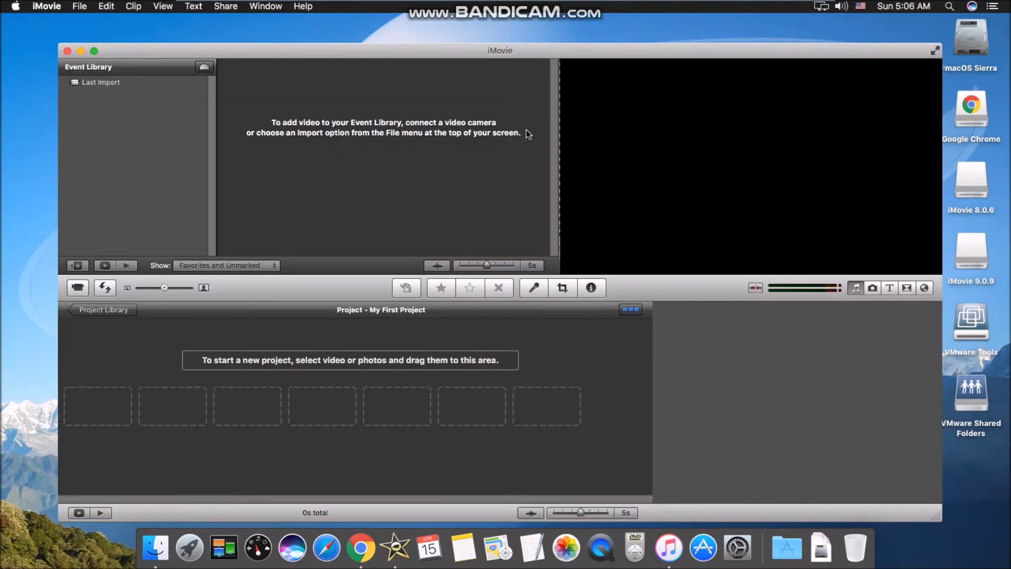
left_click_drag(523, 53, 536, 37)
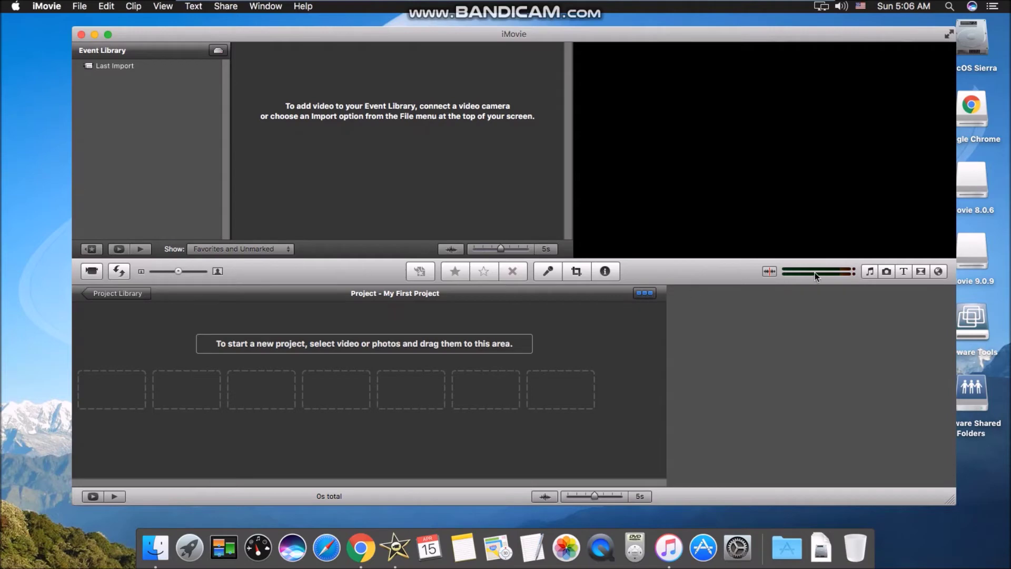
Swap the event and project areas once more and swap them back
left_click(128, 273)
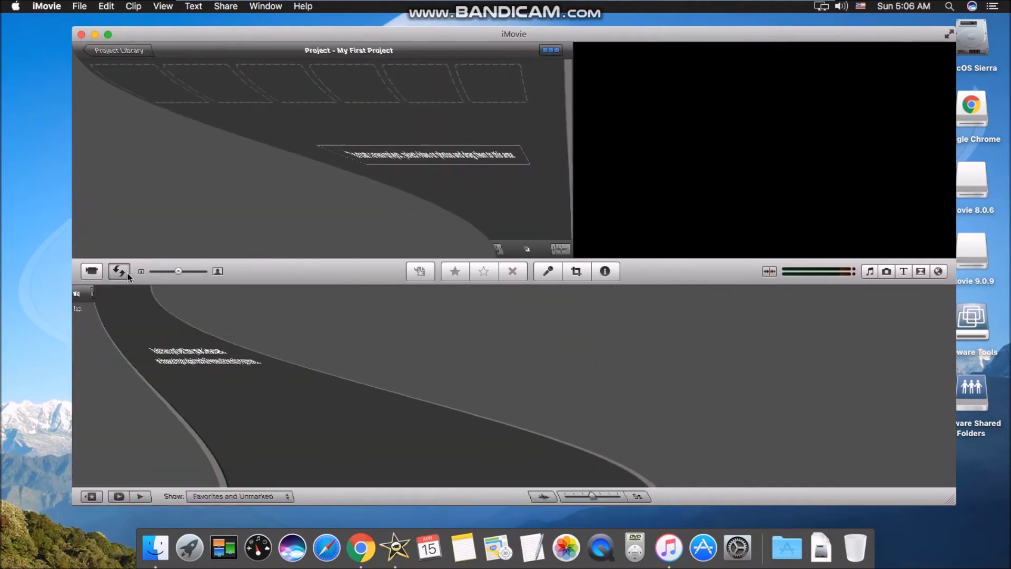
left_click(127, 272)
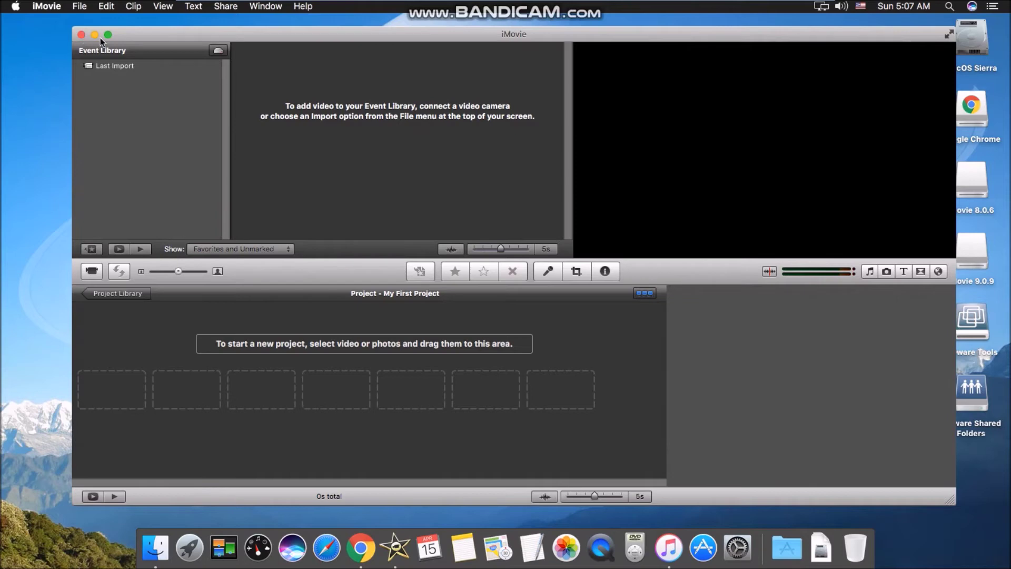
Close the iMovie window and launch iMovie again
mouse_move(296, 40)
left_mouse_down()
mouse_move(310, 48)
mouse_move(299, 40)
left_mouse_up()
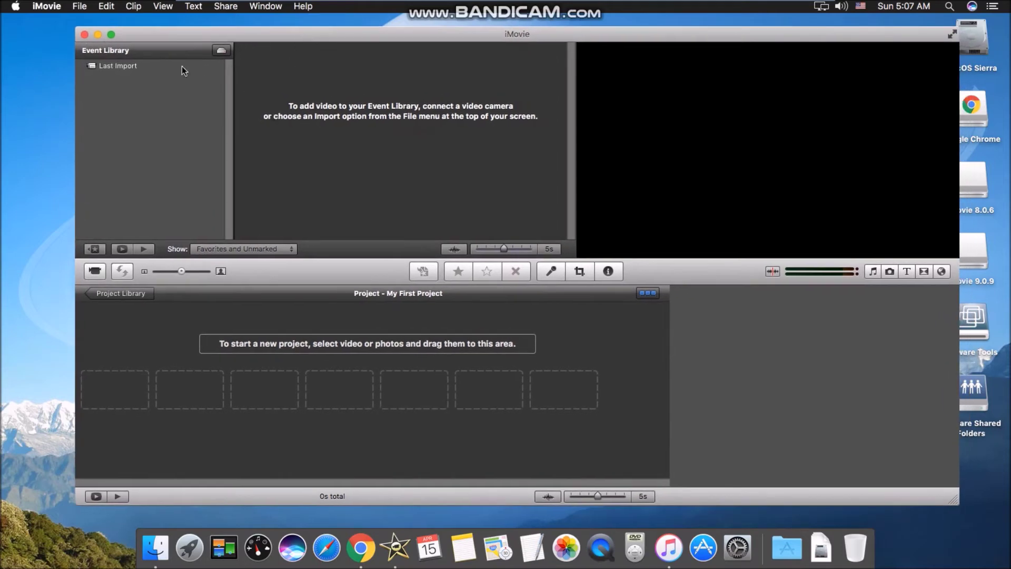
left_click(85, 34)
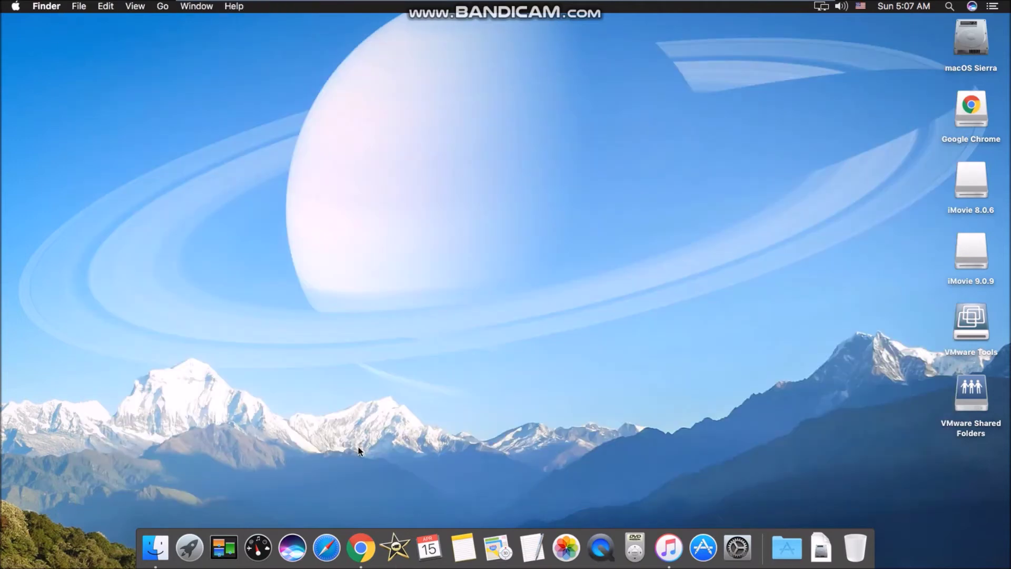
left_click(395, 548)
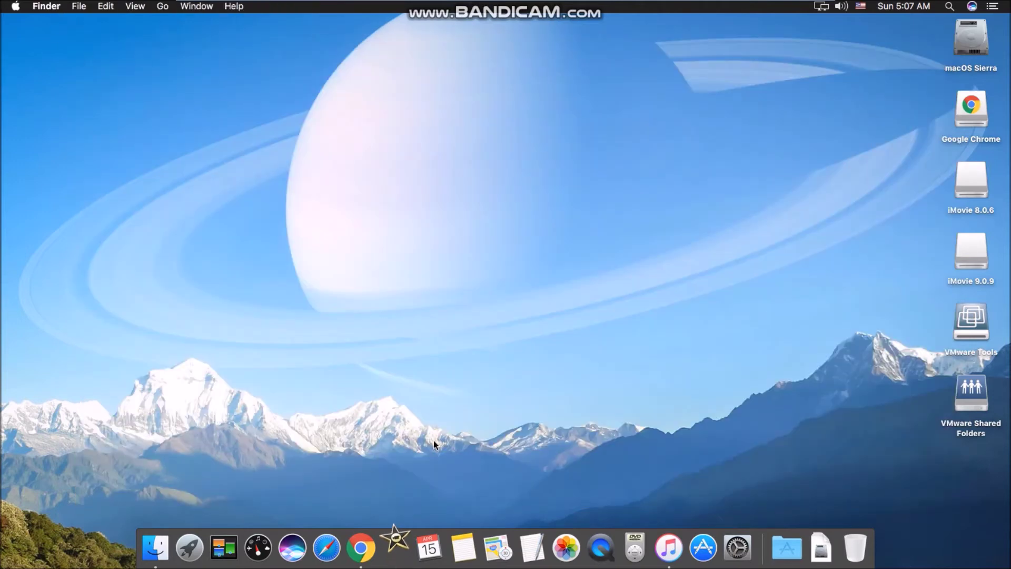
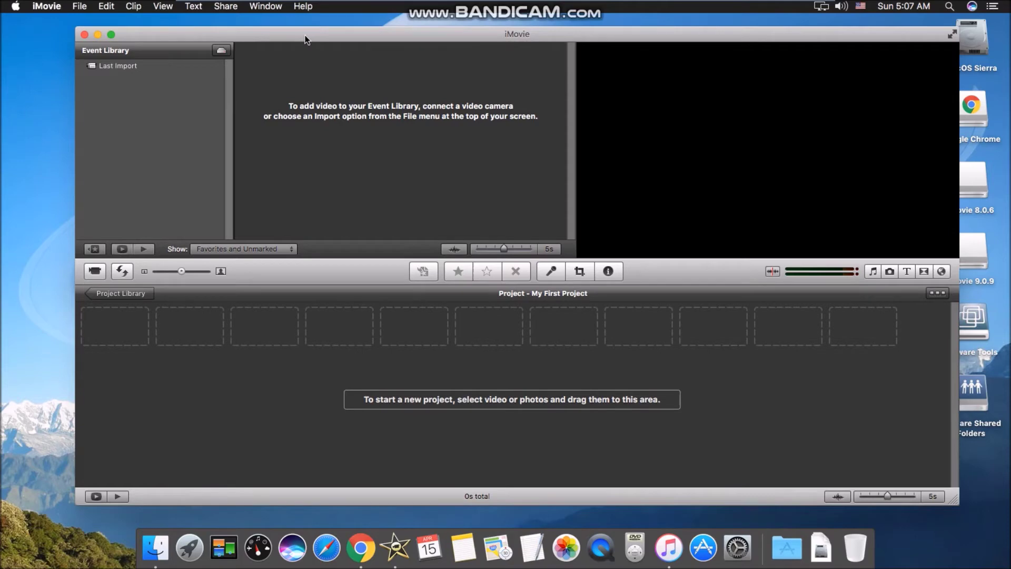
Nudge the iMovie window and switch the empty project to the single-row view, back, and to single-row again
left_click_drag(306, 40, 301, 40)
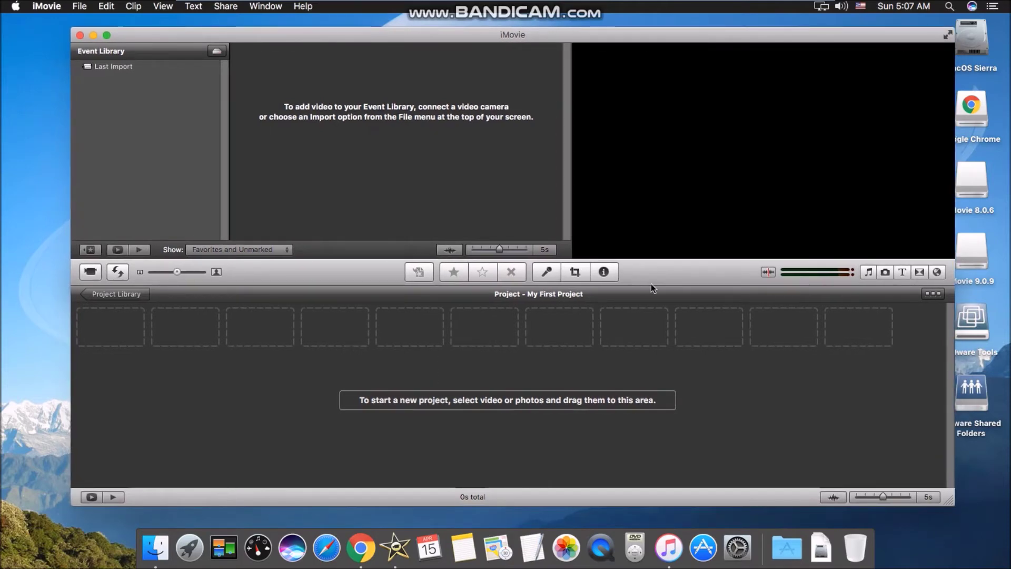
left_click(929, 296)
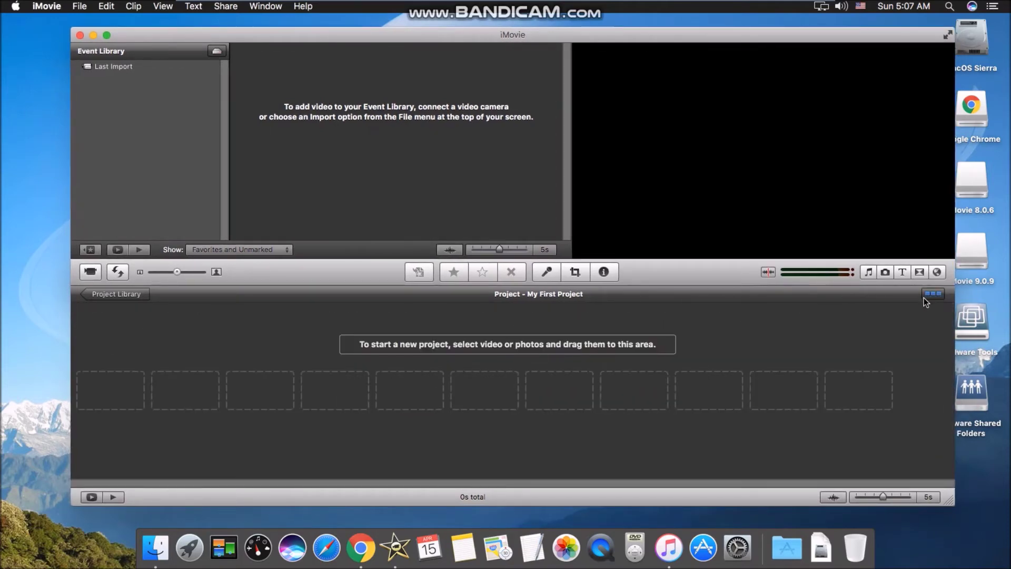
left_click(930, 296)
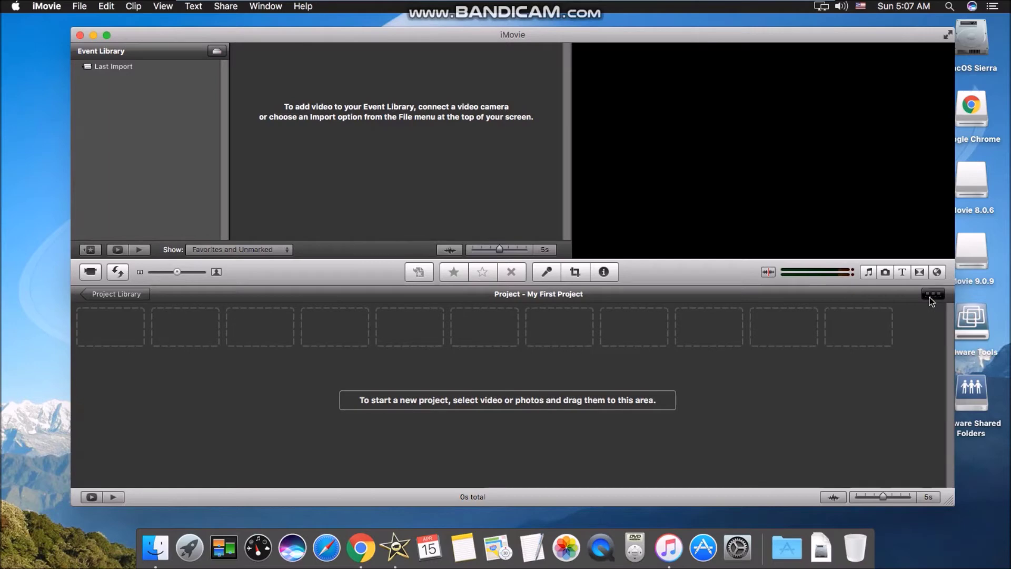
left_click(929, 297)
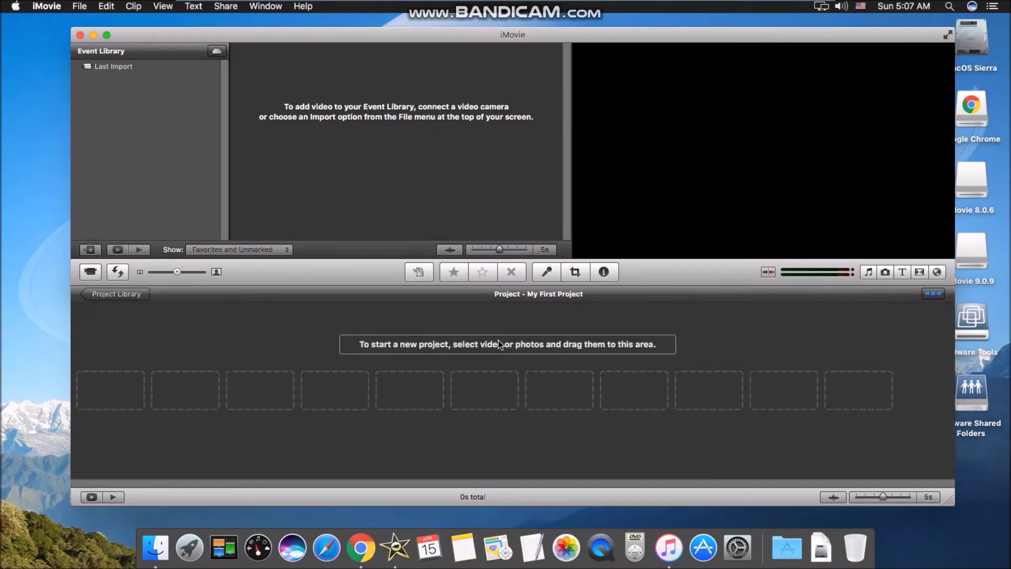
left_click(80, 8)
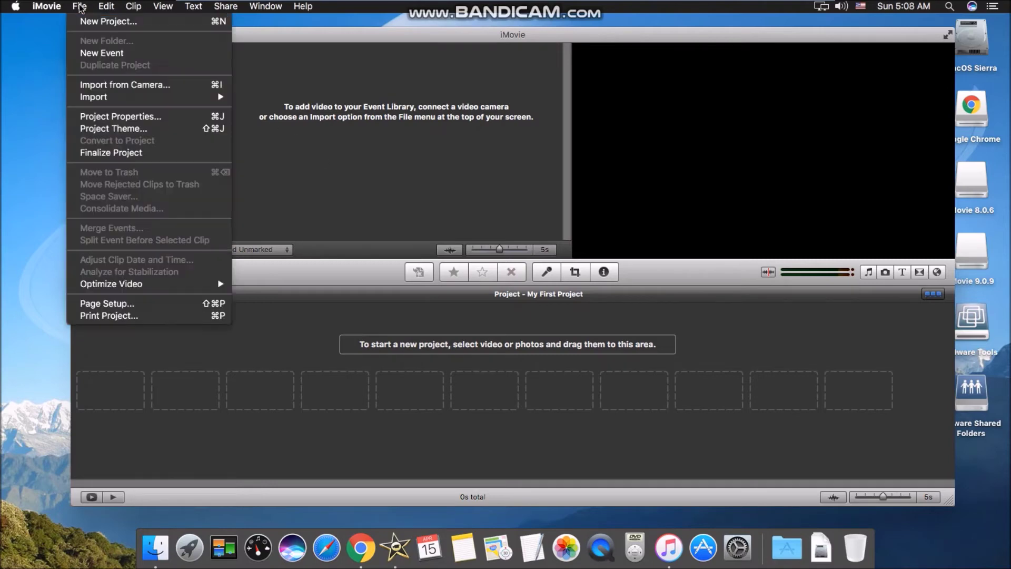
mouse_move(128, 101)
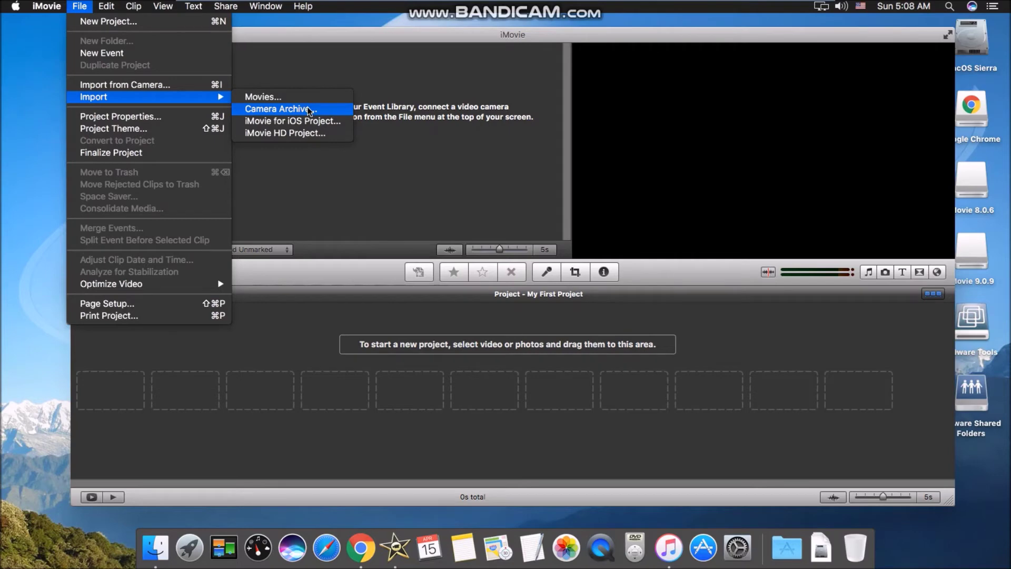
left_click(358, 285)
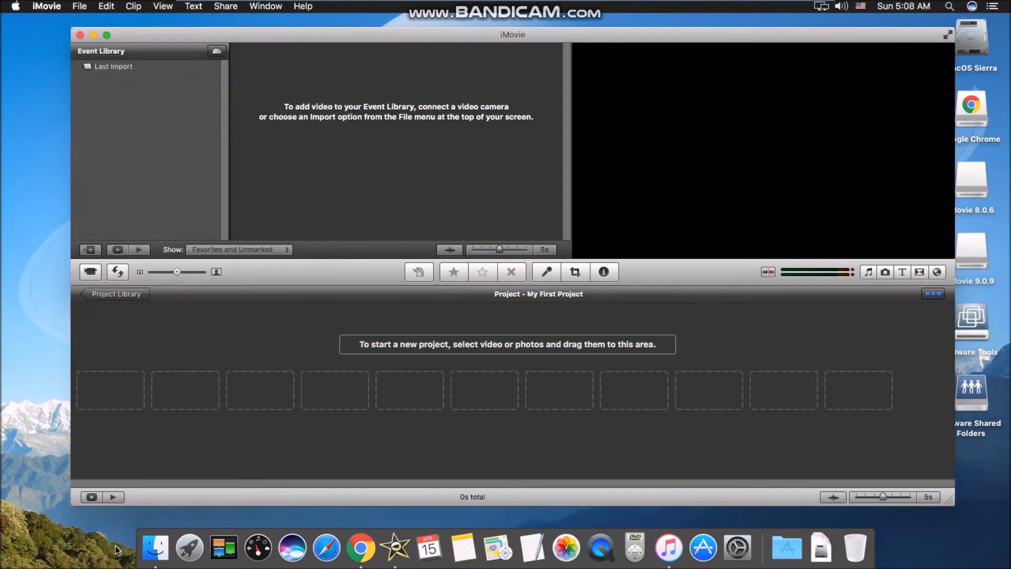
Open a Finder window, move it aside to uncover part of the project area, and browse the Pictures folder
left_click(155, 548)
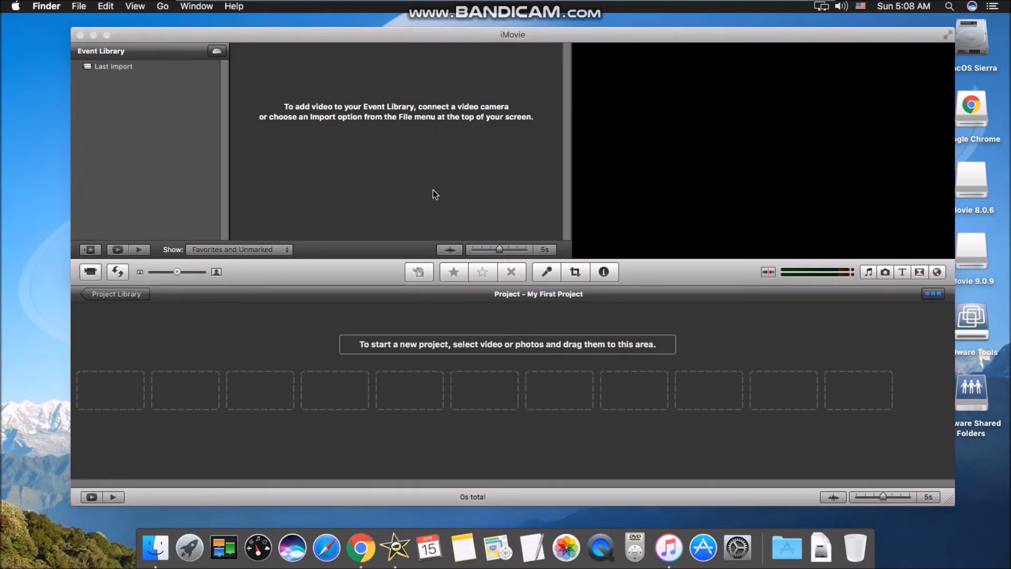
key("super+n")
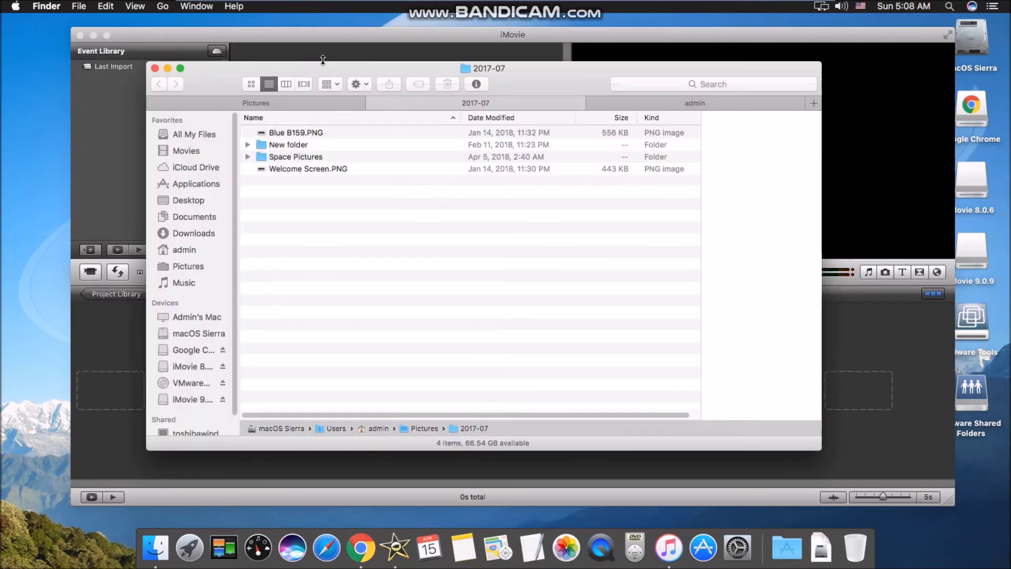
left_click_drag(323, 72, 514, 70)
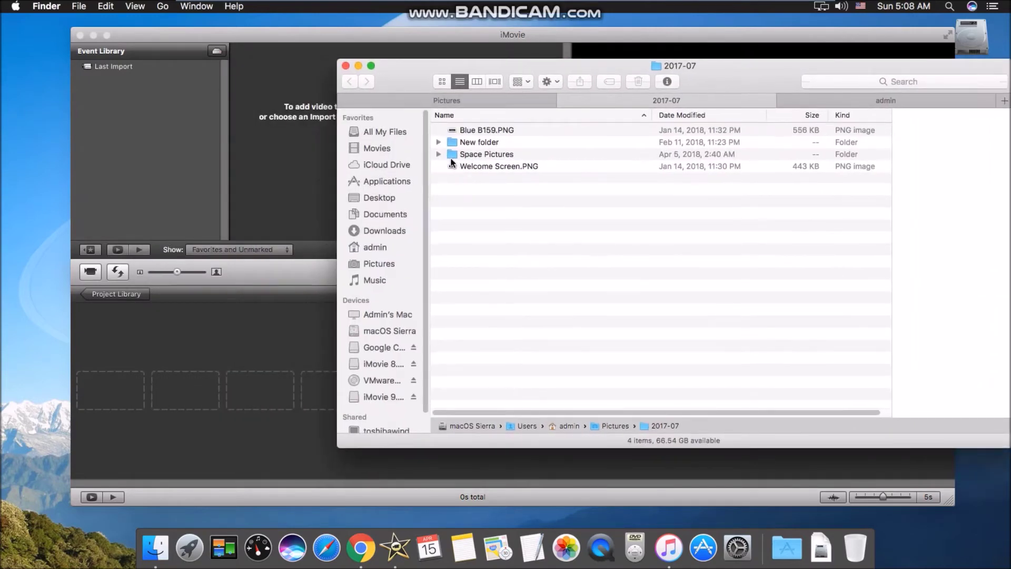
left_click(471, 103)
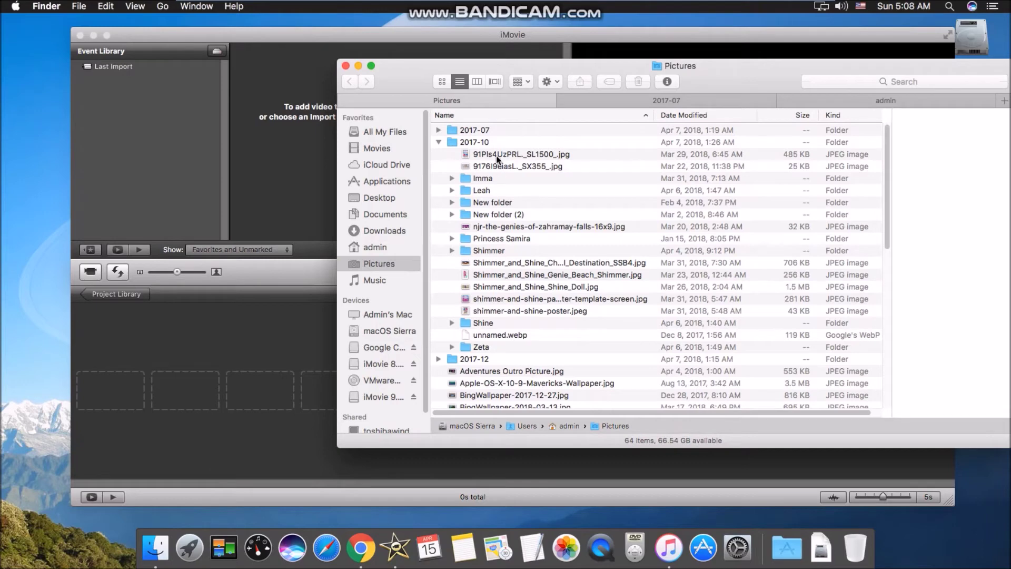
scroll(440, 141, "down", 4)
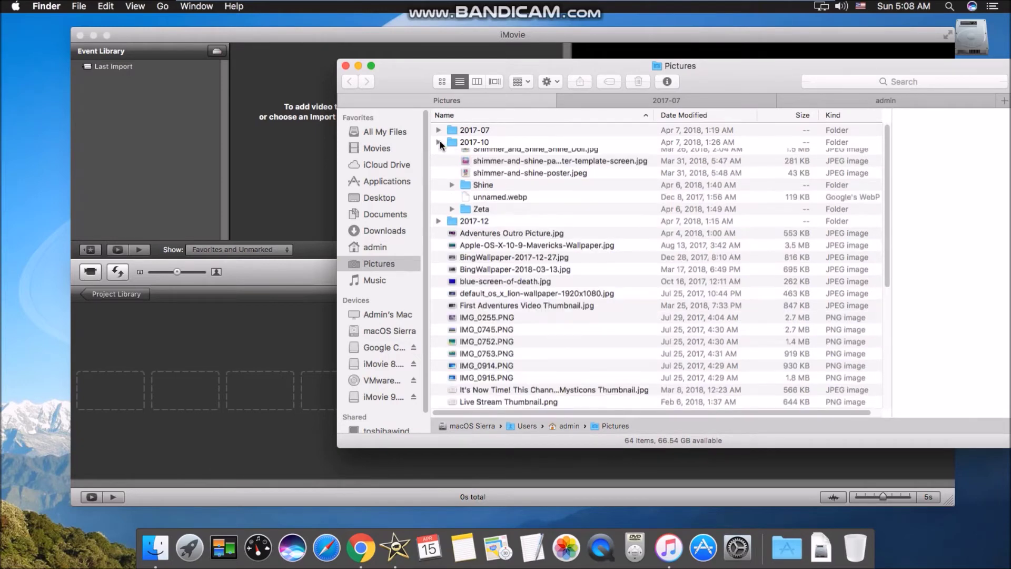
scroll(441, 140, "down", 3)
scroll(440, 141, "up", 4)
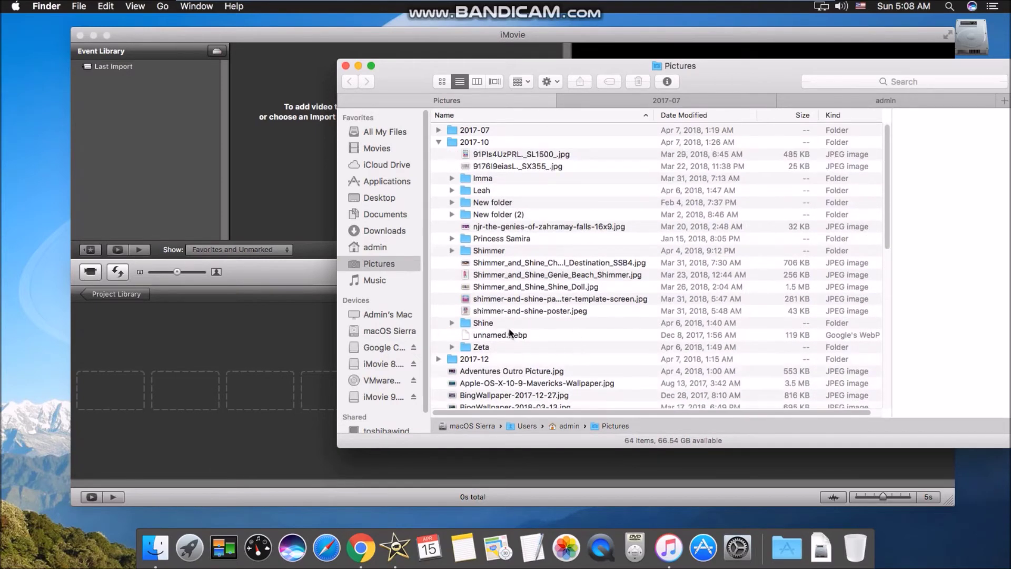
Expand the Shine and Leah folders inside 2017-10 to look through their images, and shift the Finder window slightly
left_click(452, 323)
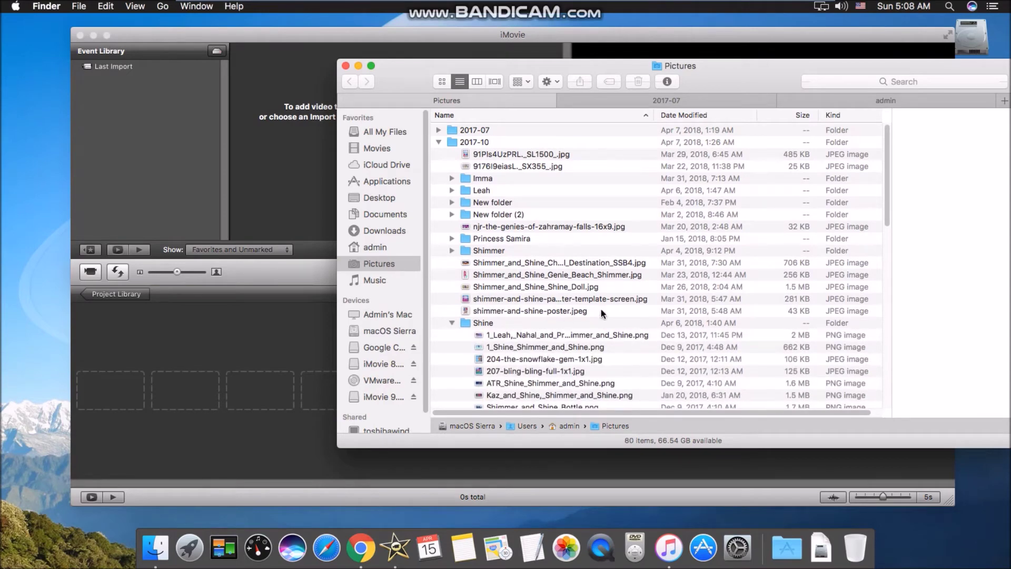
left_click(452, 190)
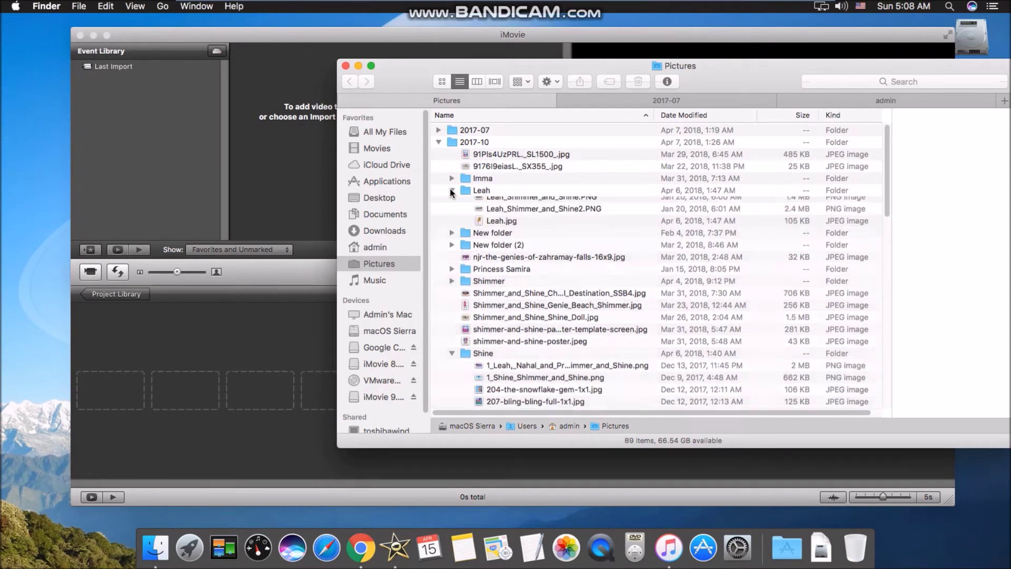
left_click(508, 230)
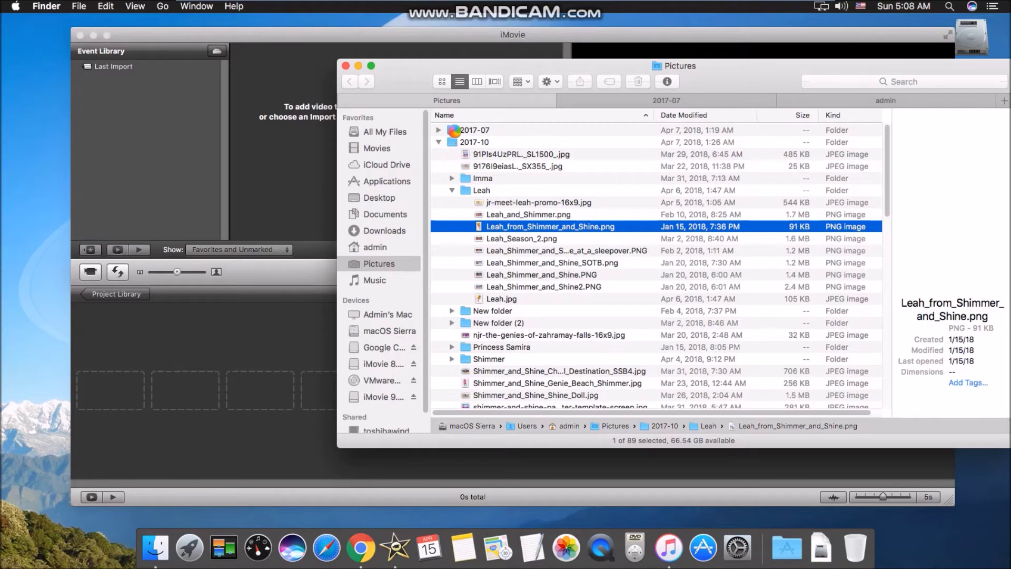
left_click_drag(576, 68, 560, 66)
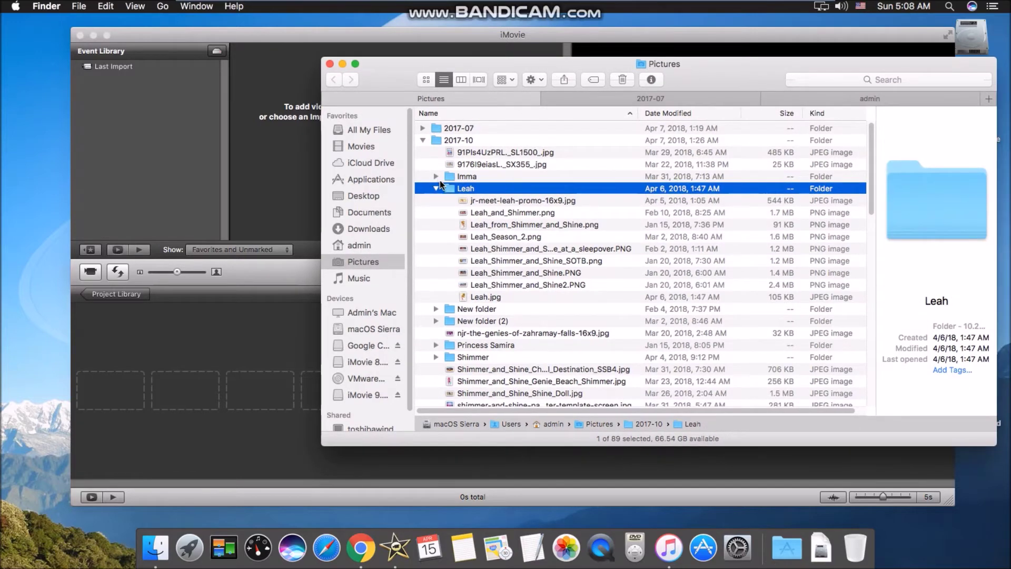
Collapse the 2017-10 folder and expand 2017-07 and its Space Pictures subfolder
left_click(422, 140)
left_click(423, 129)
left_click(436, 164)
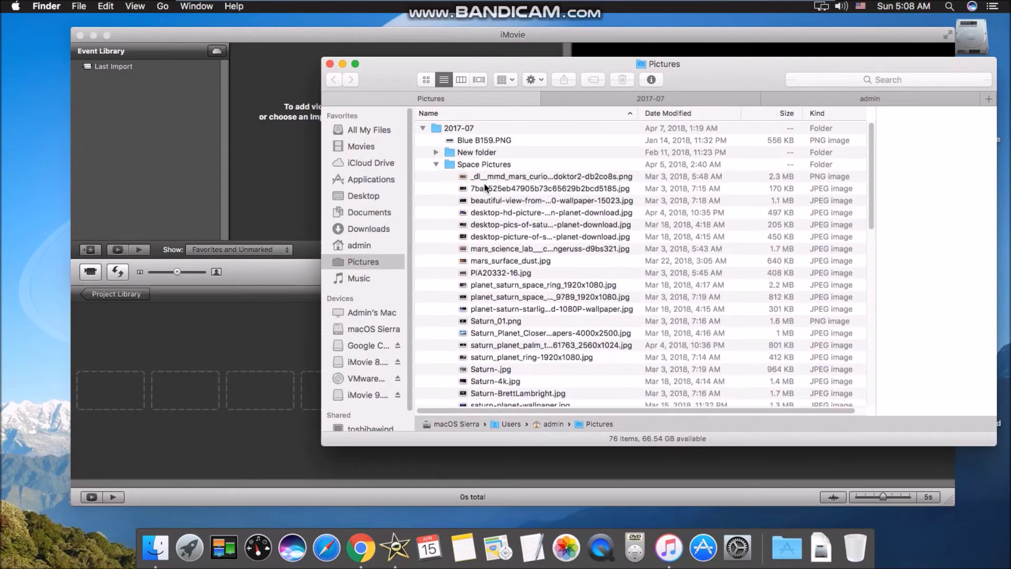
Select all the images in the Space Pictures folder and add them to My First Project in iMovie
left_click_drag(444, 177, 495, 135)
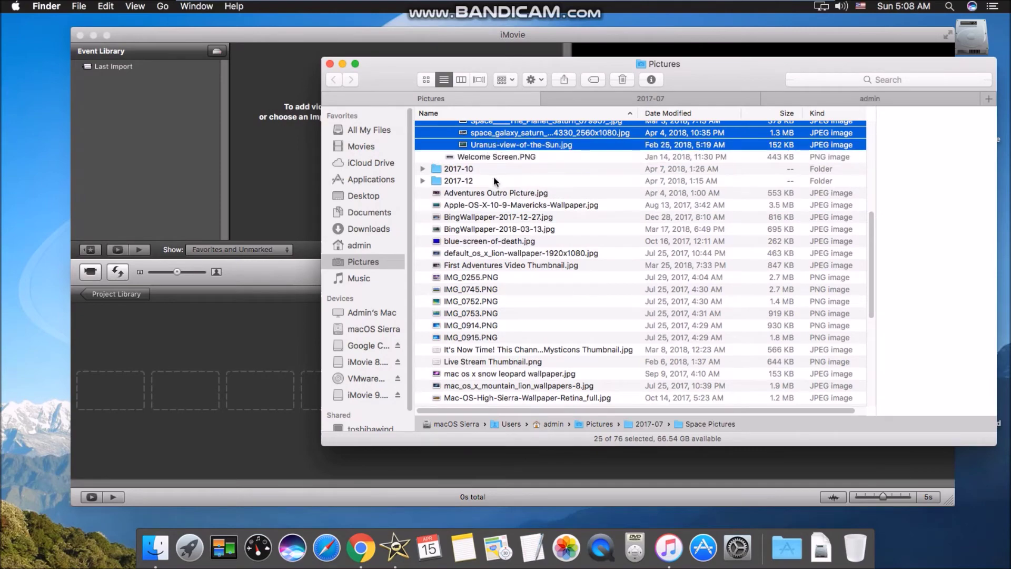
scroll(527, 200, "up", 3)
scroll(561, 223, "up", 6)
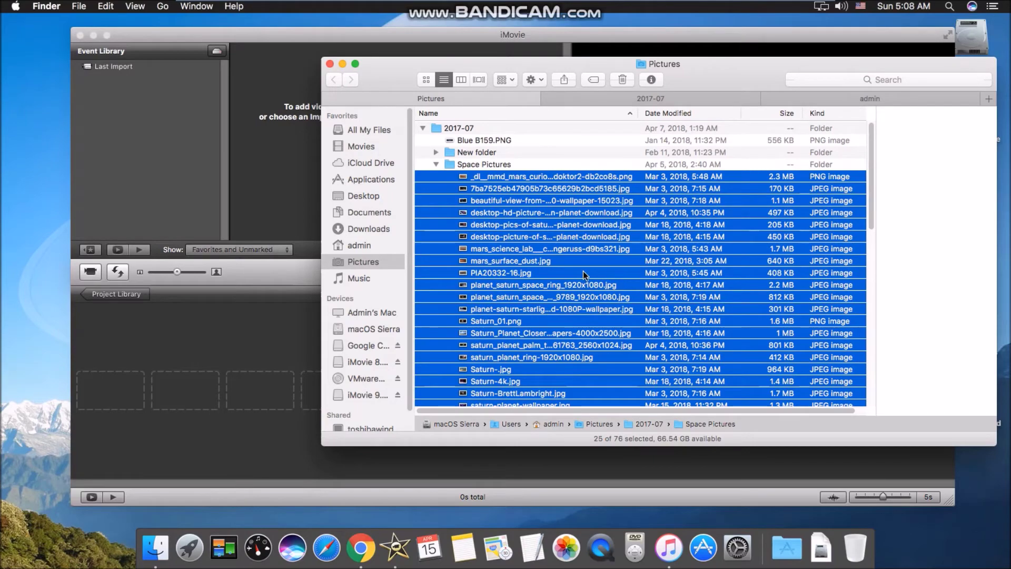
scroll(599, 266, "down", 1)
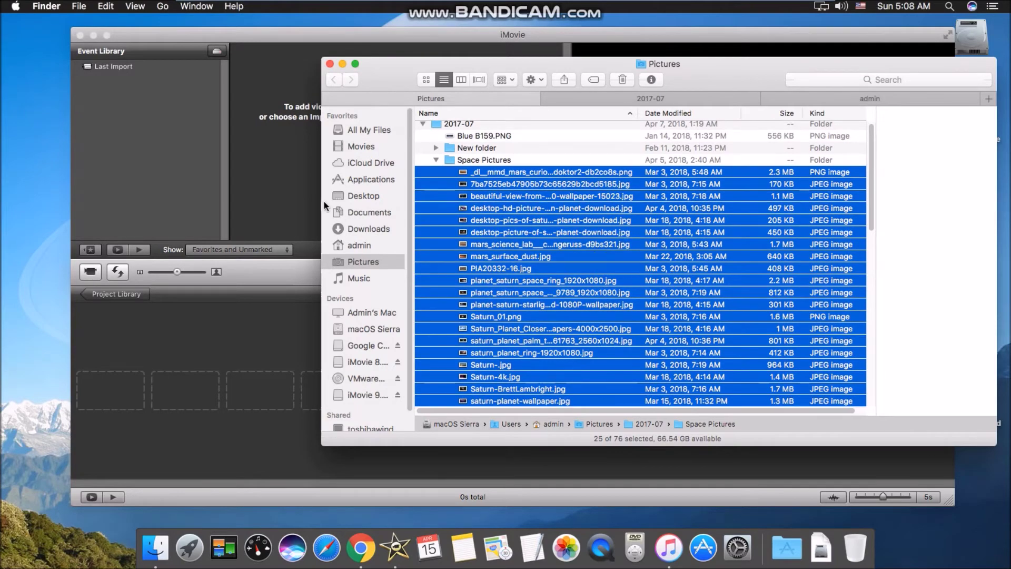
left_click_drag(579, 245, 290, 144)
left_click_drag(260, 376, 283, 399)
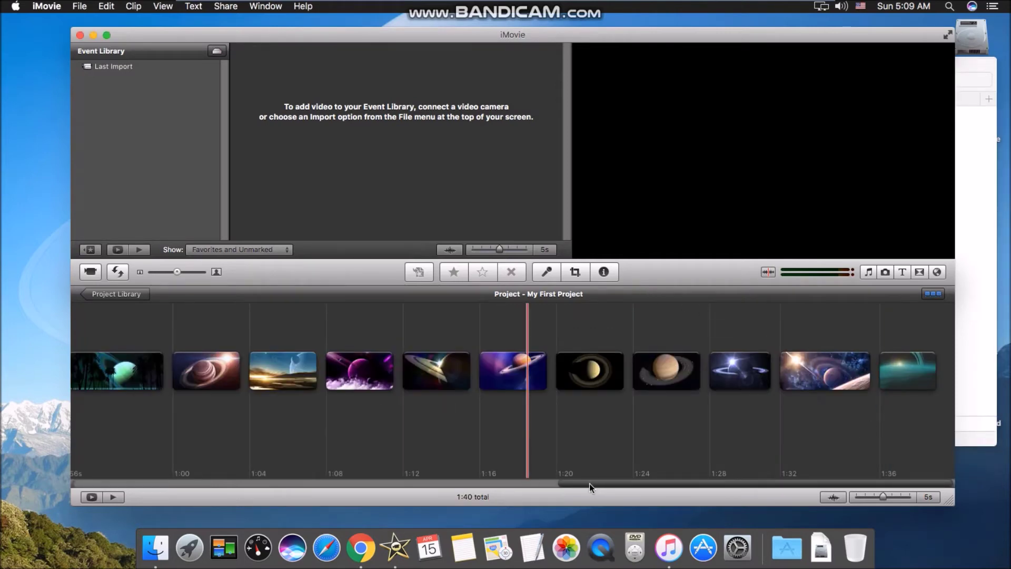
Review the added clips from the start of the project, showing them in multiple rows and in a single row again
scroll(248, 462, "left", 15)
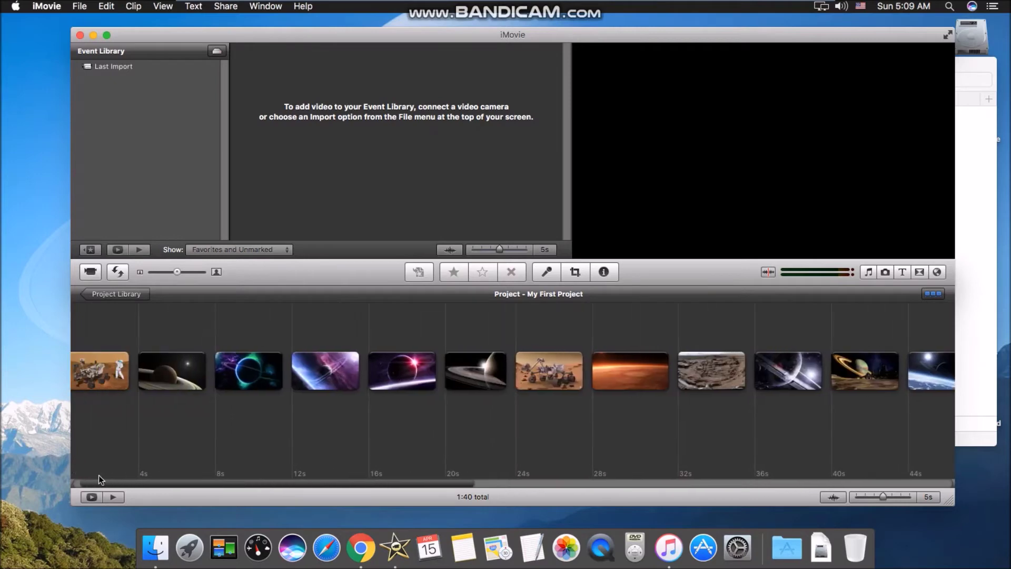
key("space")
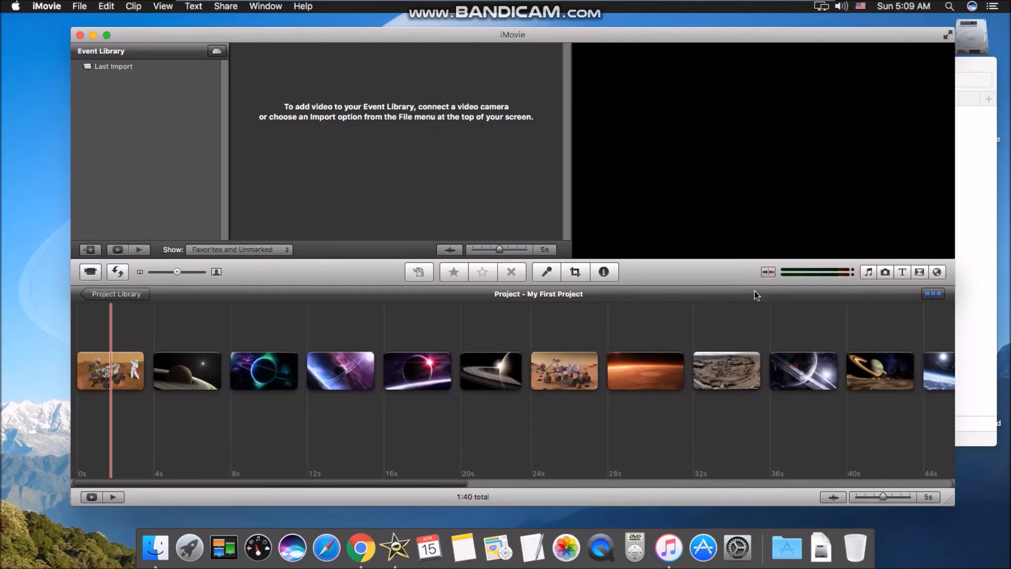
left_click(171, 315)
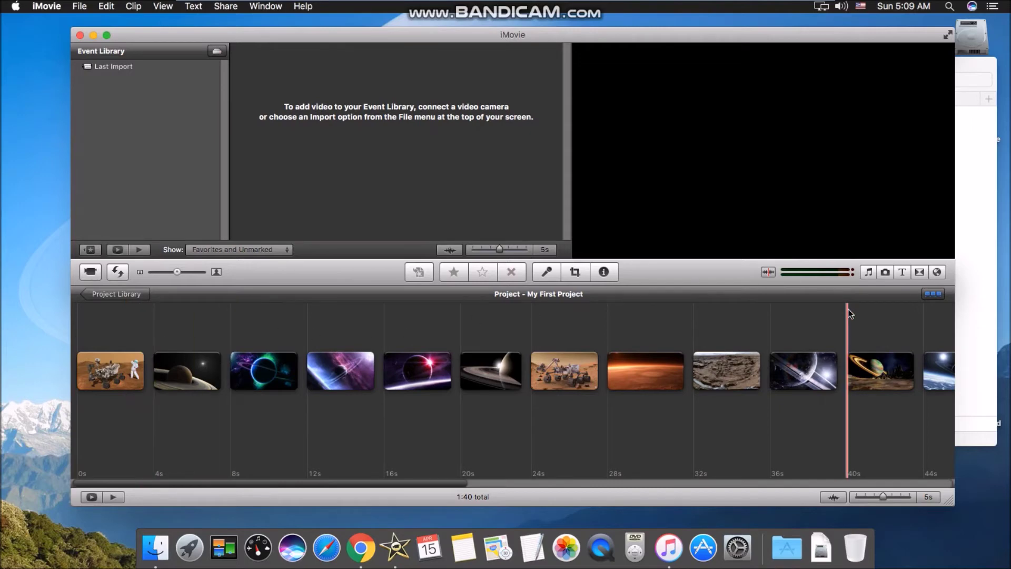
left_click(927, 294)
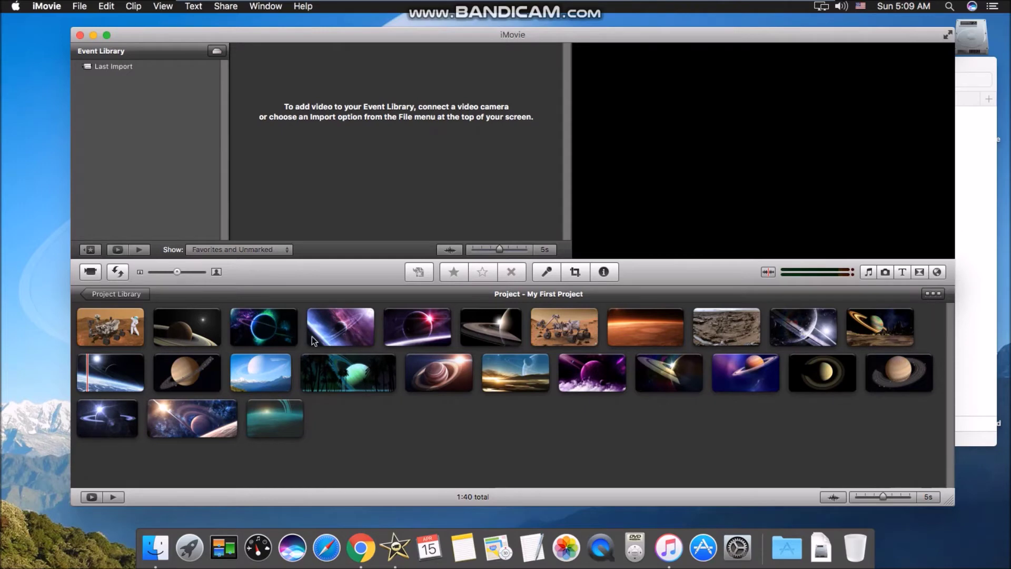
left_click(930, 295)
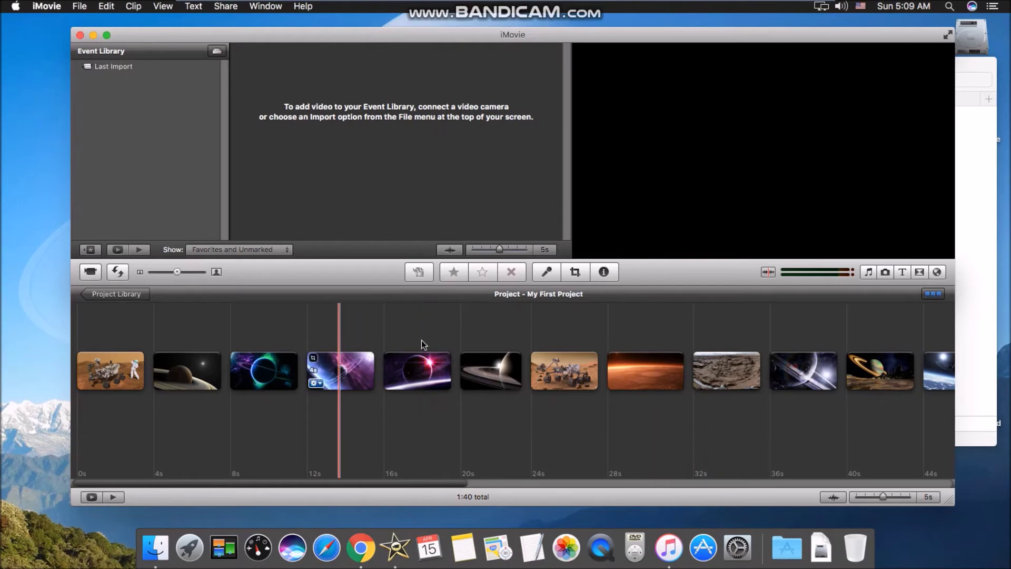
Delete the entire first clip, the Mars rover with the astronaut, from the project
left_click(122, 368)
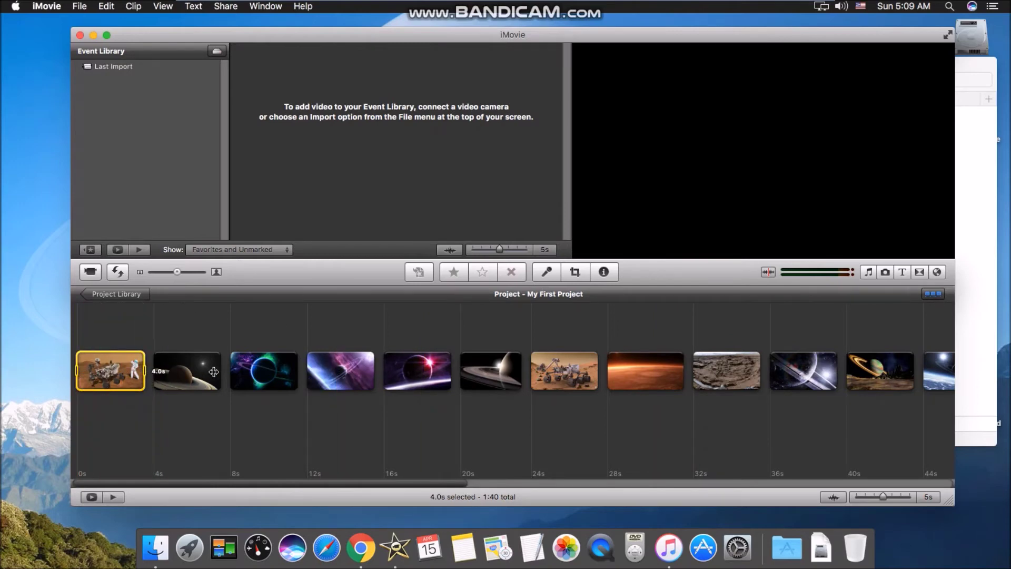
mouse_move(88, 385)
right_click(100, 370)
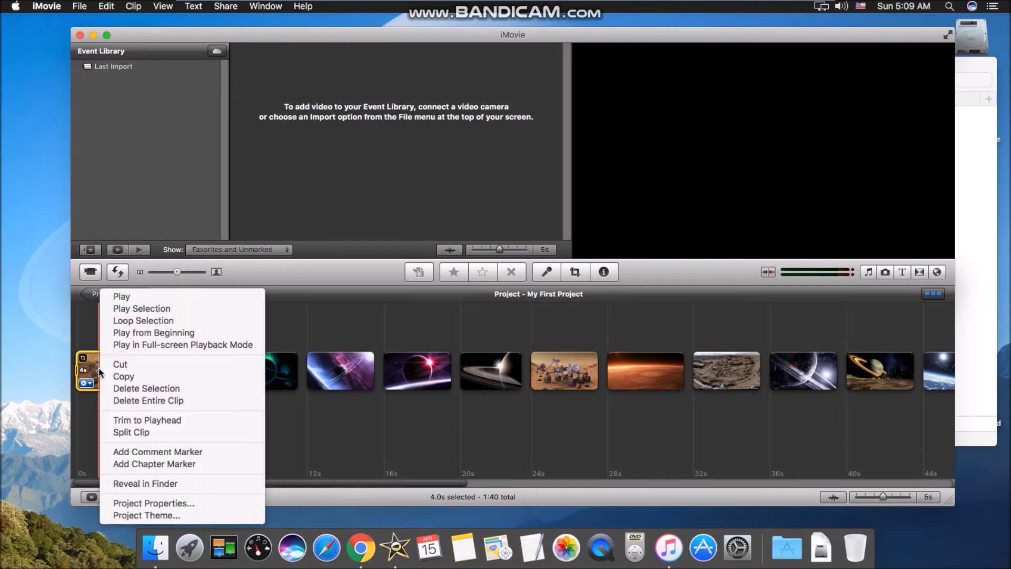
left_click(148, 401)
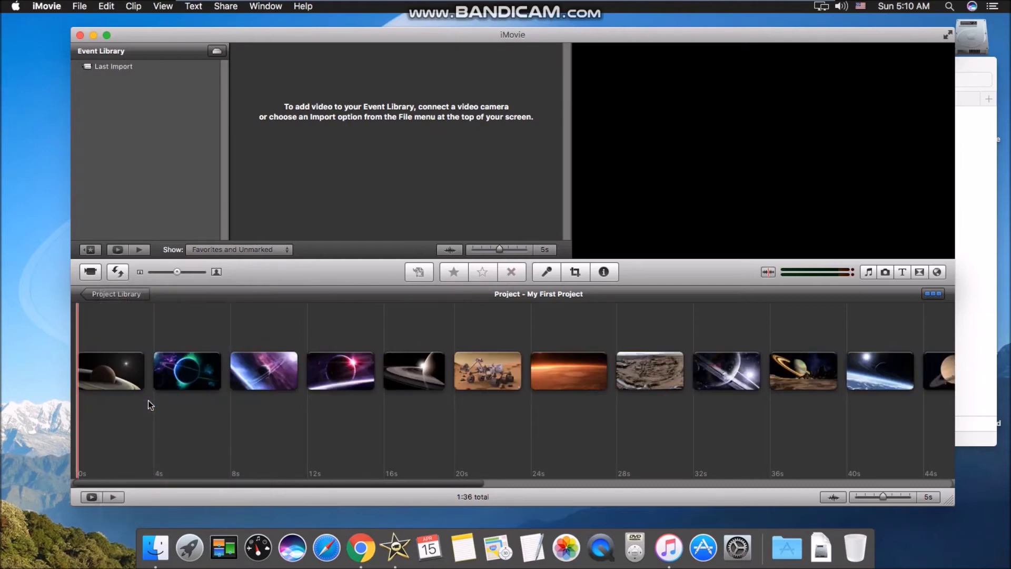
Select the first clip, mark a range of about 2.5 s in the second clip, and clear the selection
left_click(138, 370)
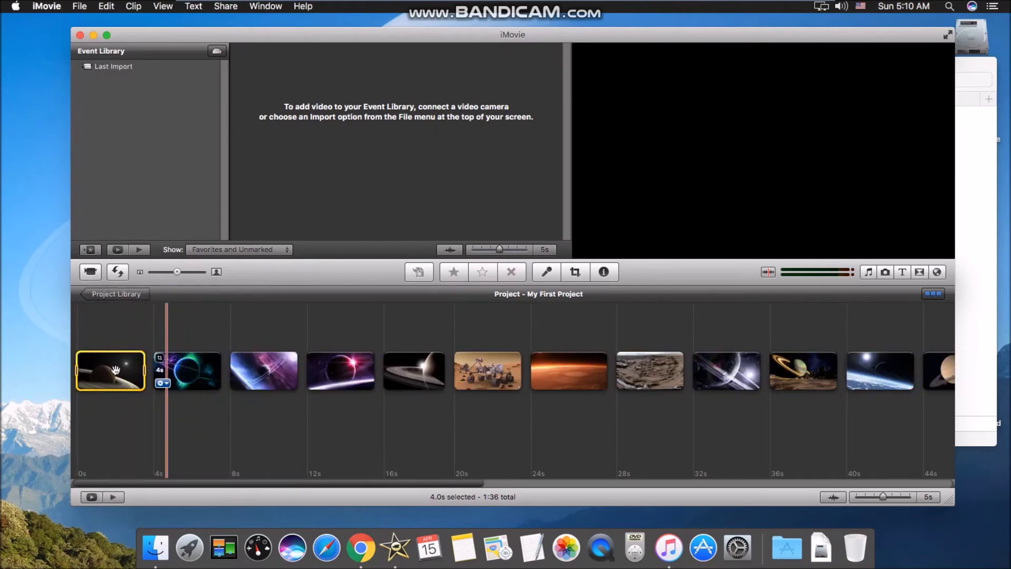
left_click_drag(143, 373, 220, 376)
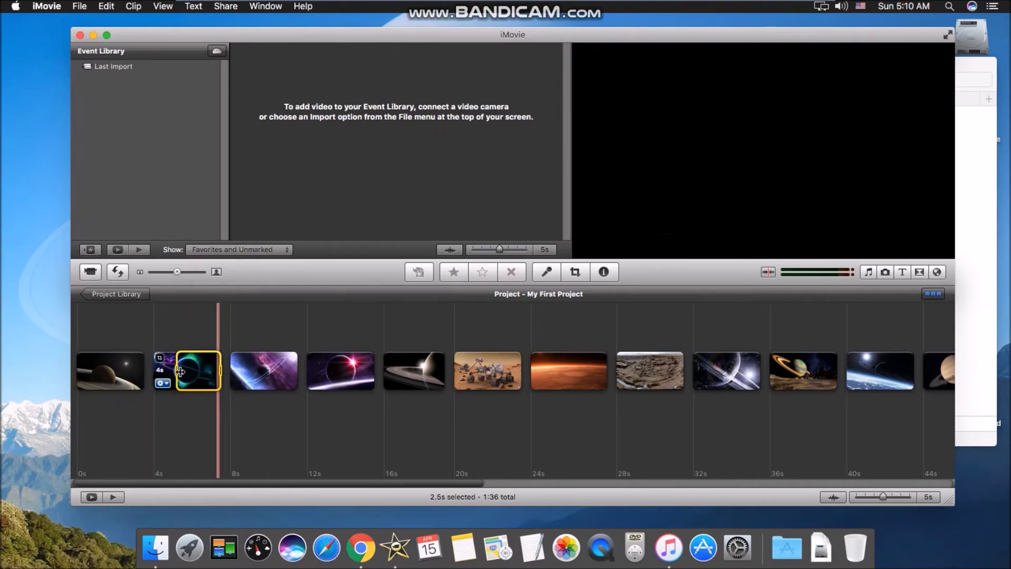
left_click(188, 411)
Select the first clip again and try different range selections in the second clip, ending with about 1.3 s
left_click(132, 370)
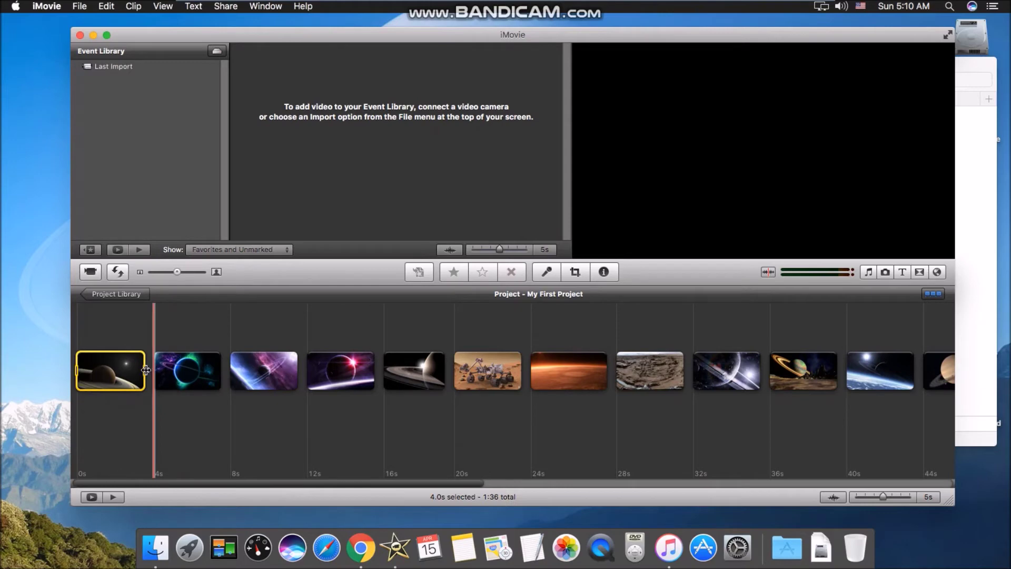
left_click_drag(179, 358, 203, 386)
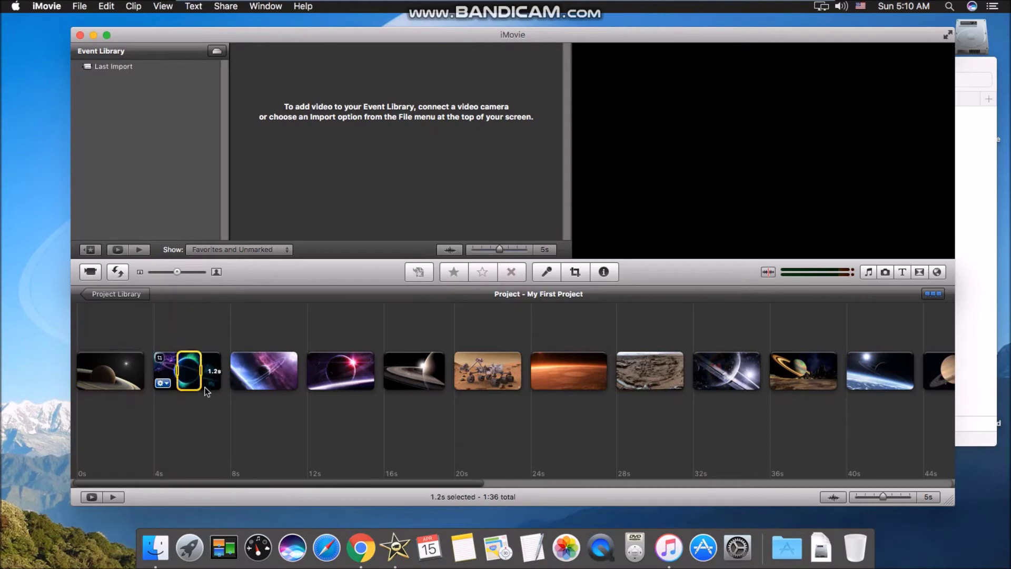
left_click(162, 400)
left_click_drag(170, 384, 163, 421)
left_click(165, 406)
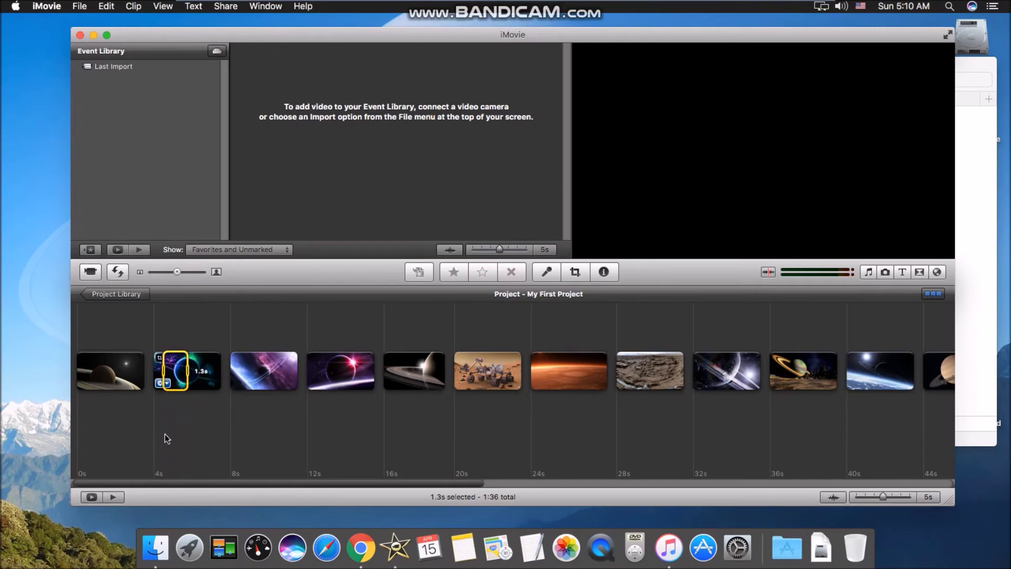
Check the editing options offered for the second clip and for the fifth clip, and clear the clip selection
right_click(180, 373)
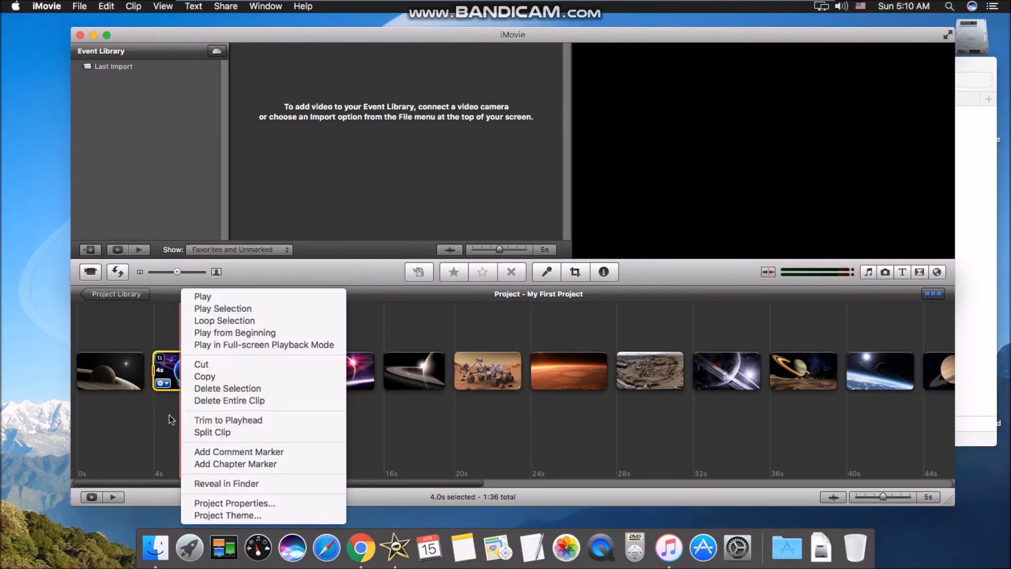
left_click(175, 397)
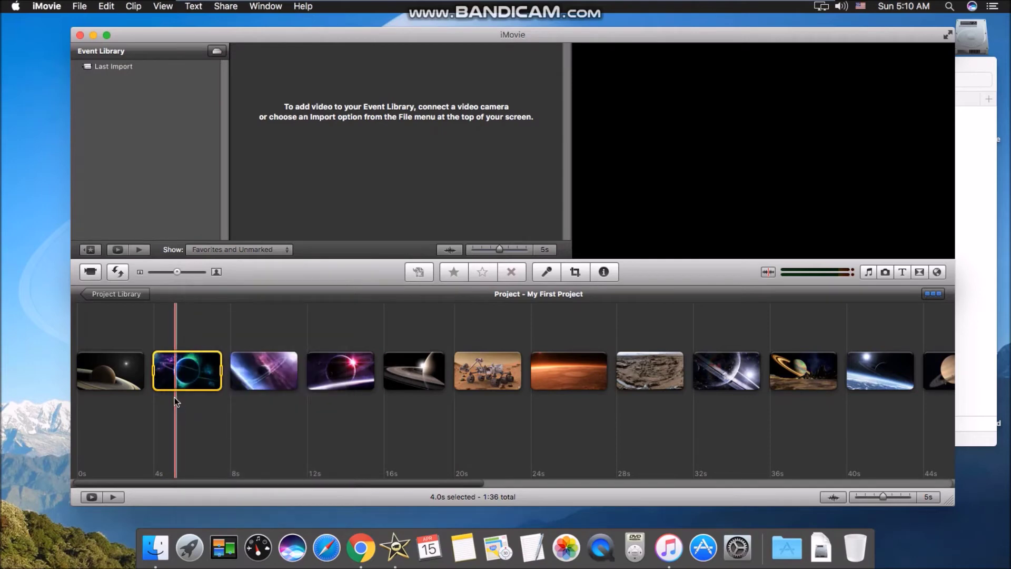
mouse_move(430, 359)
mouse_move(430, 363)
left_mouse_down()
mouse_move(384, 369)
mouse_move(446, 369)
left_mouse_up()
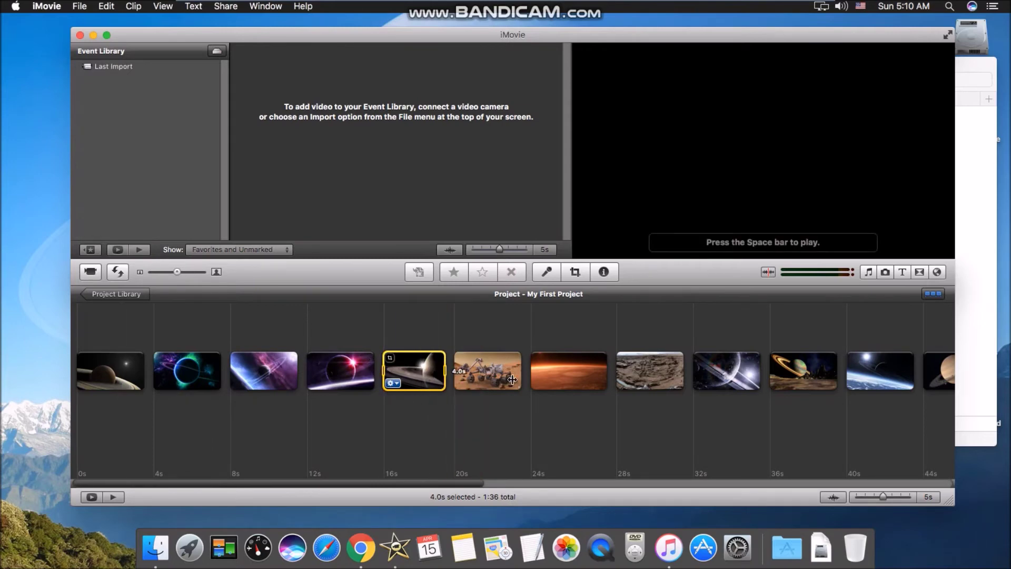
left_click(390, 380)
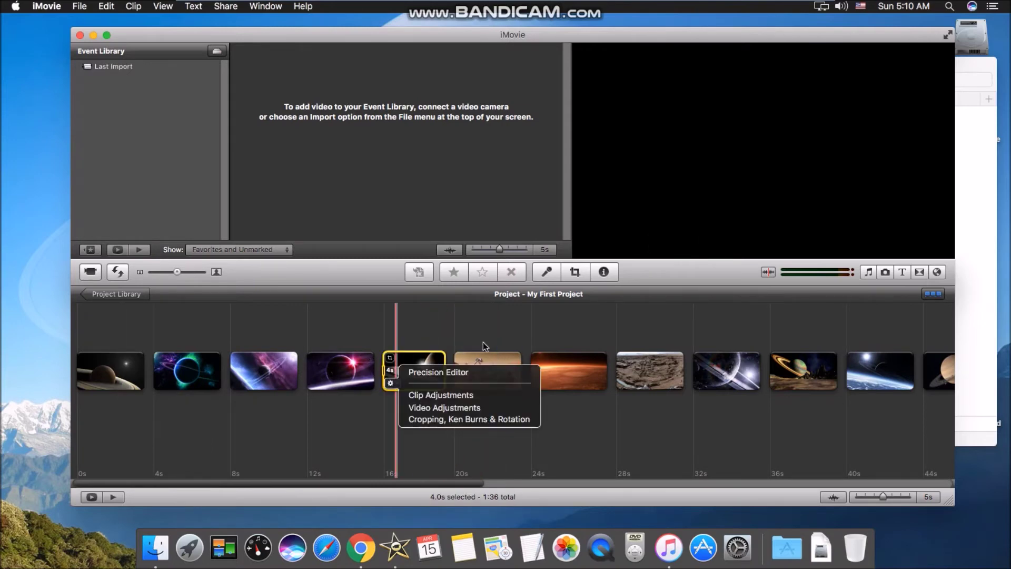
left_click(482, 342)
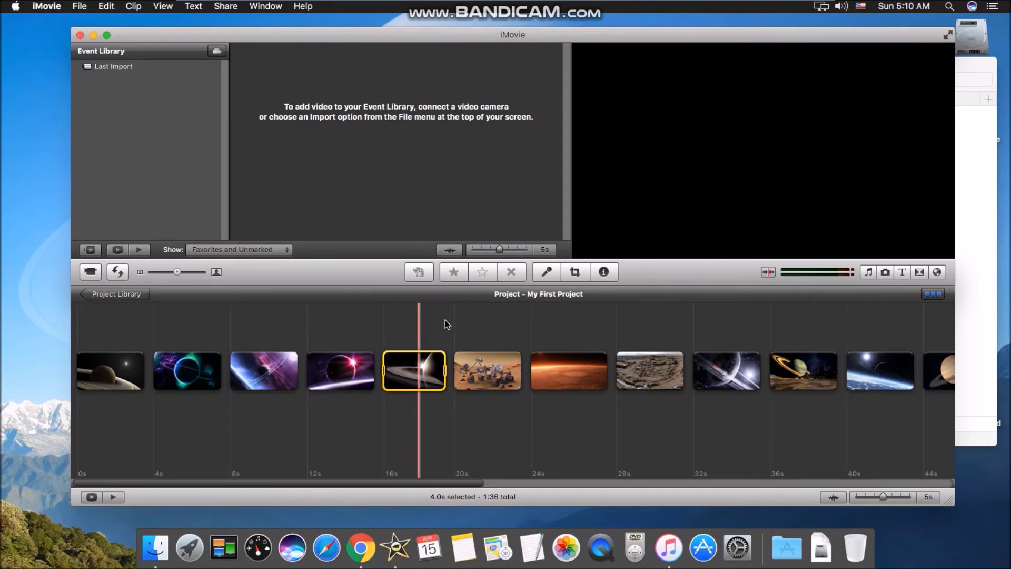
left_click(427, 318)
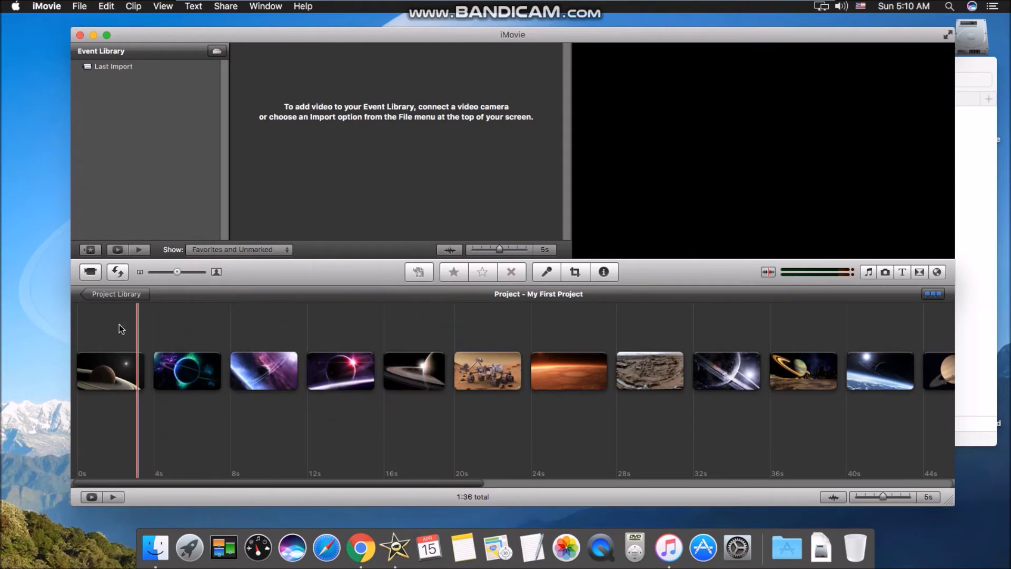
Add Ambient Effect 2 from the iMovie Sound Effects as background audio at the start of the project and deselect it
mouse_move(550, 3)
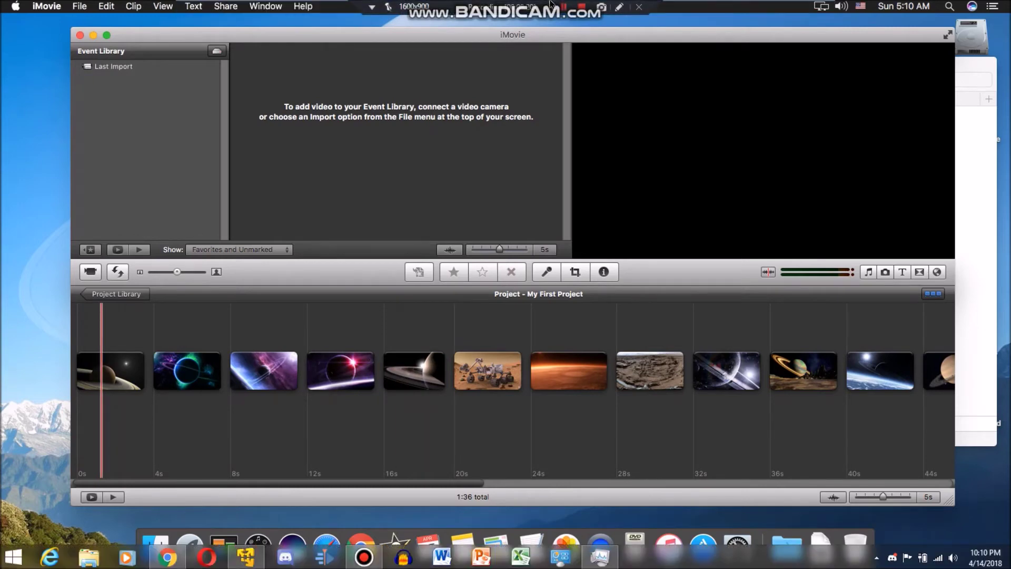
key("super+5")
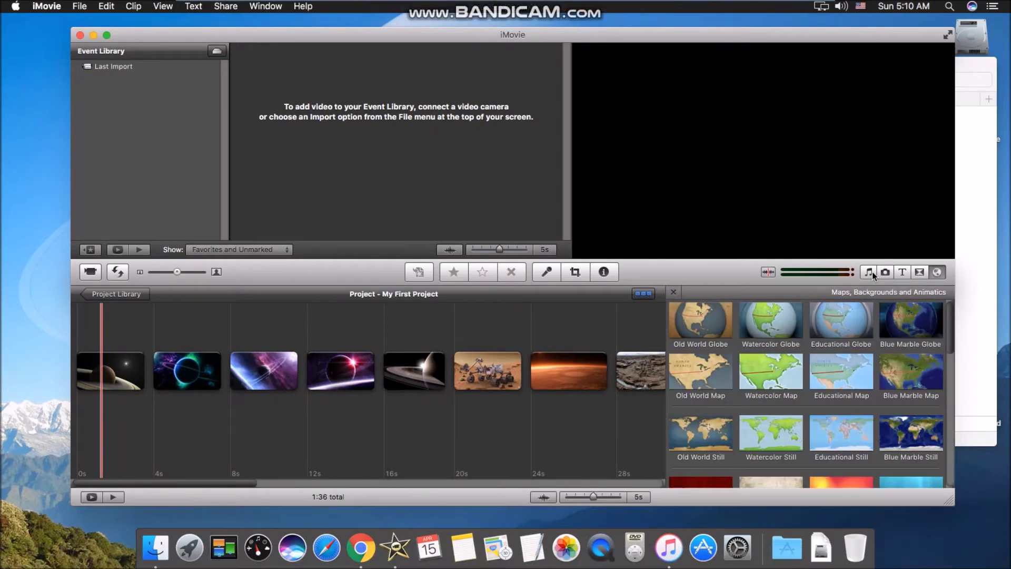
left_click(868, 271)
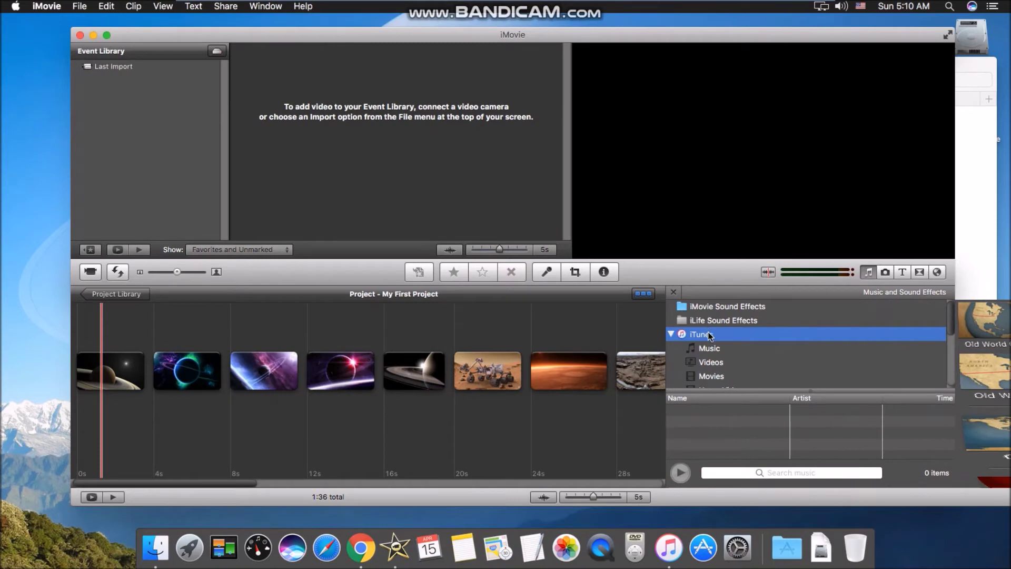
left_click(689, 308)
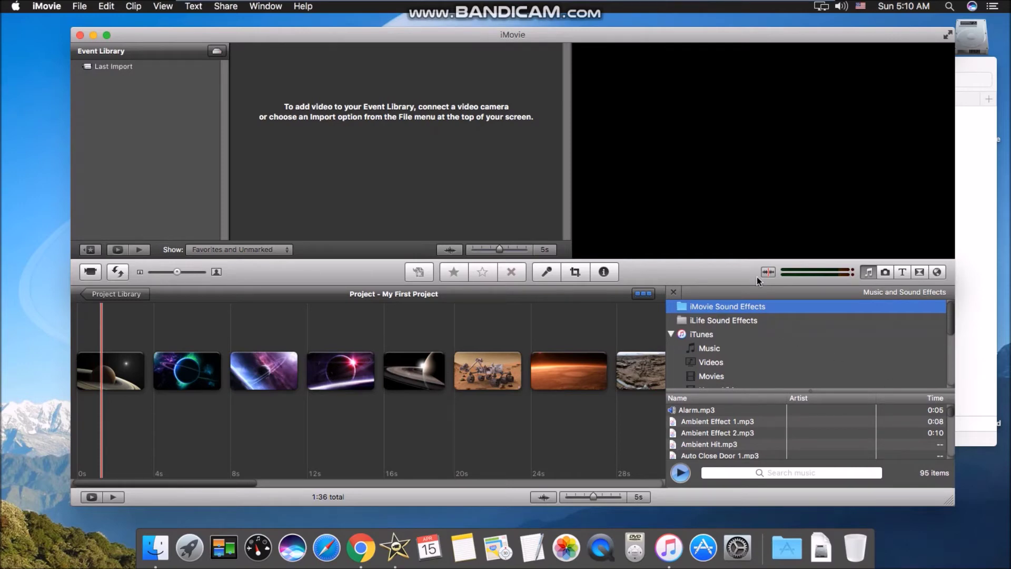
mouse_move(669, 4)
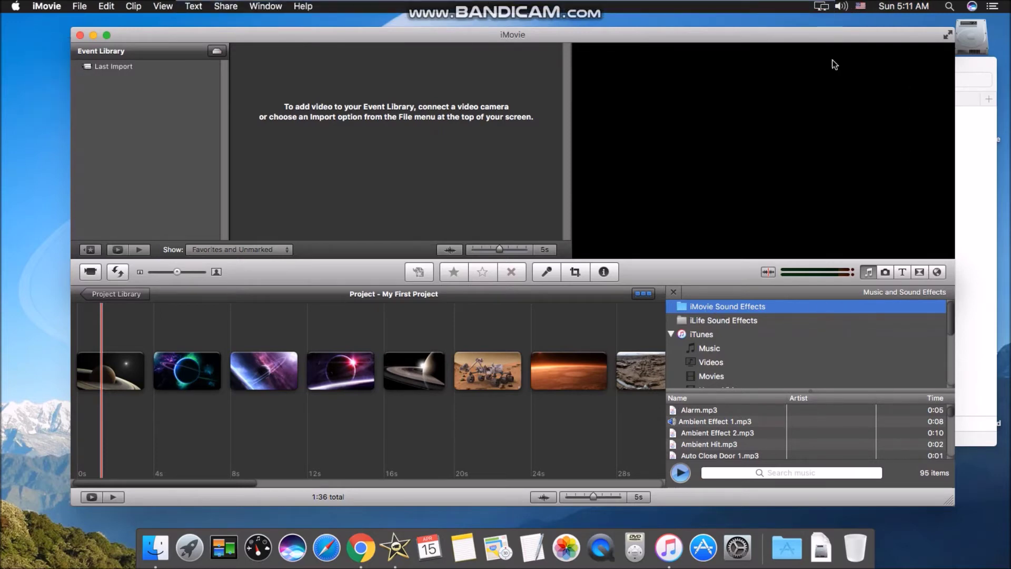
scroll(711, 439, "down", 1)
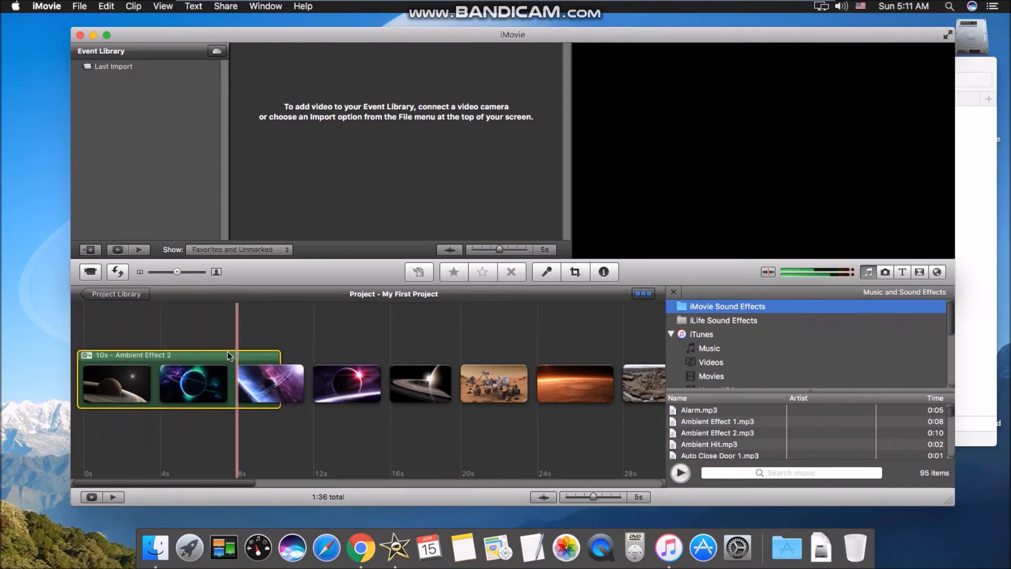
left_click(84, 328)
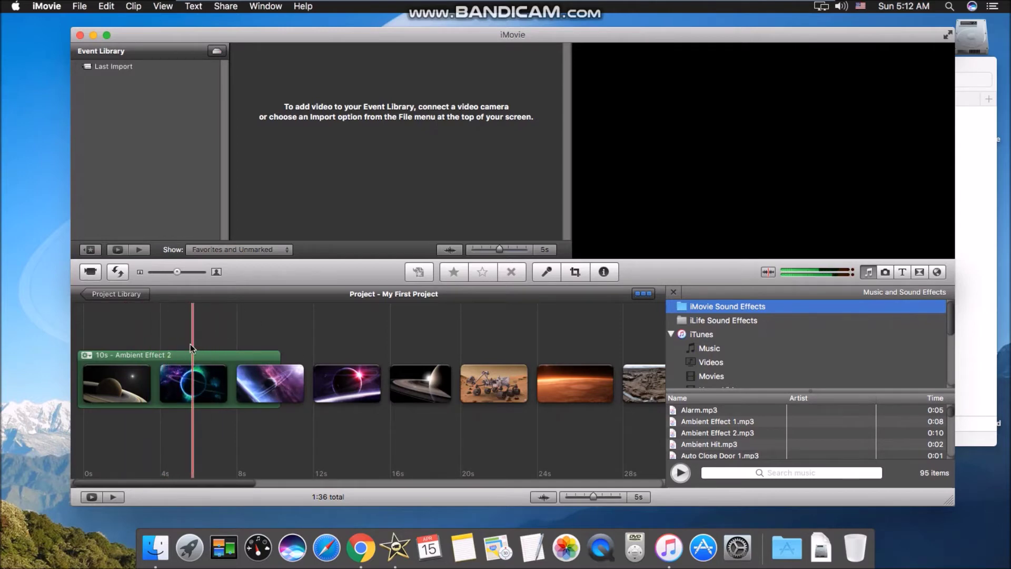
left_click(312, 323)
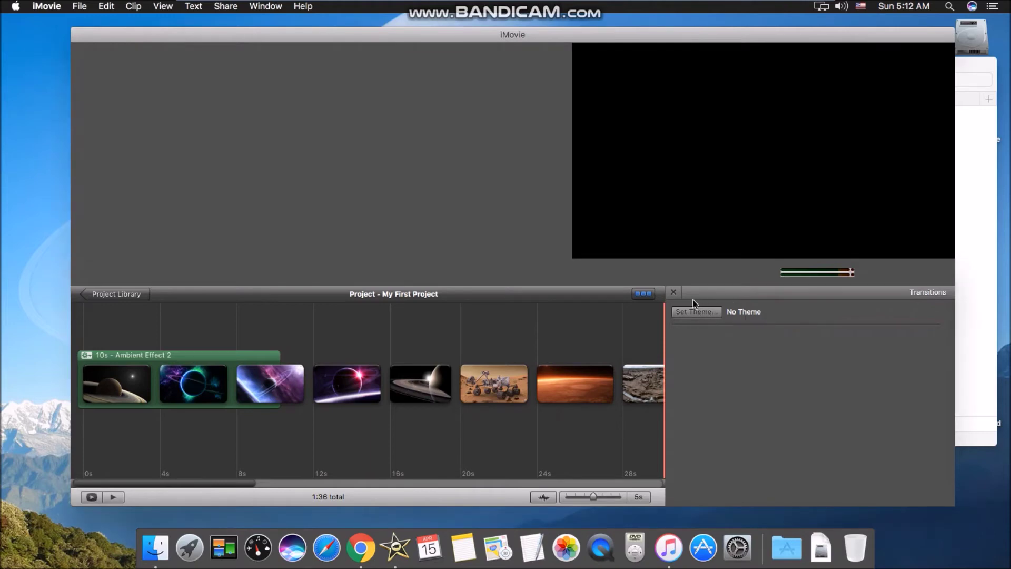
Close the transitions browser and look through the available maps, backgrounds and animatics
left_click(675, 294)
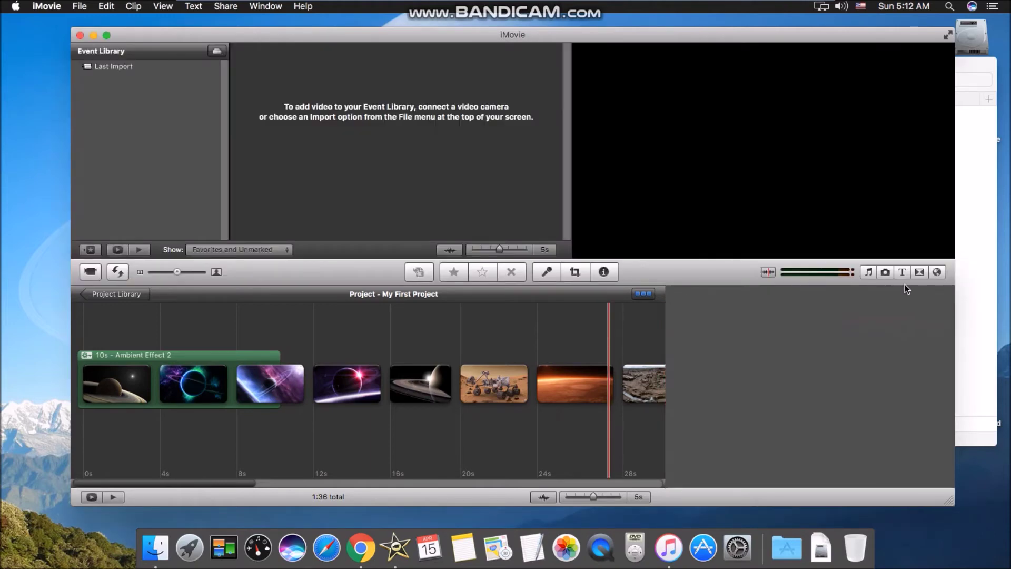
left_click(937, 272)
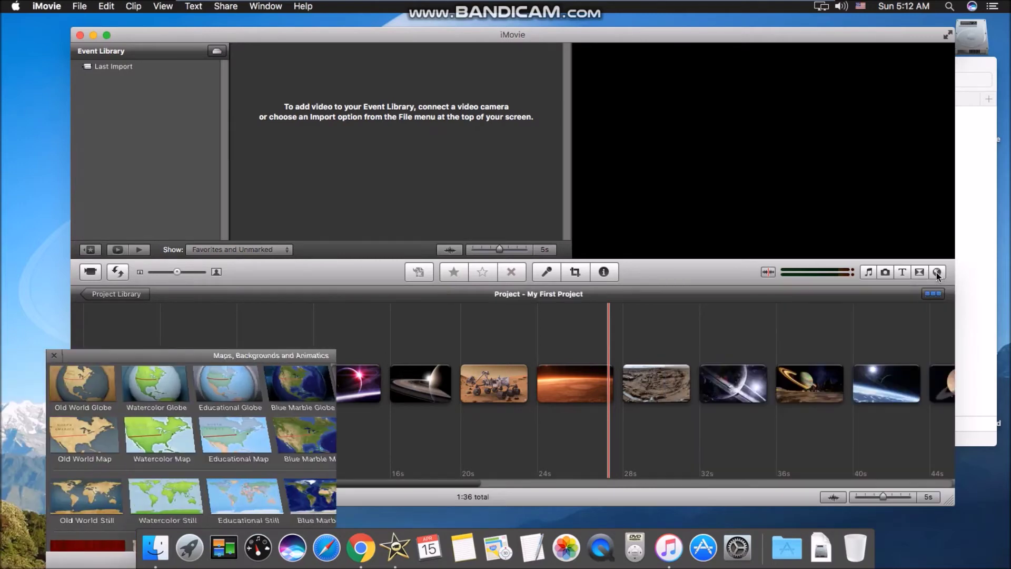
left_click(936, 273)
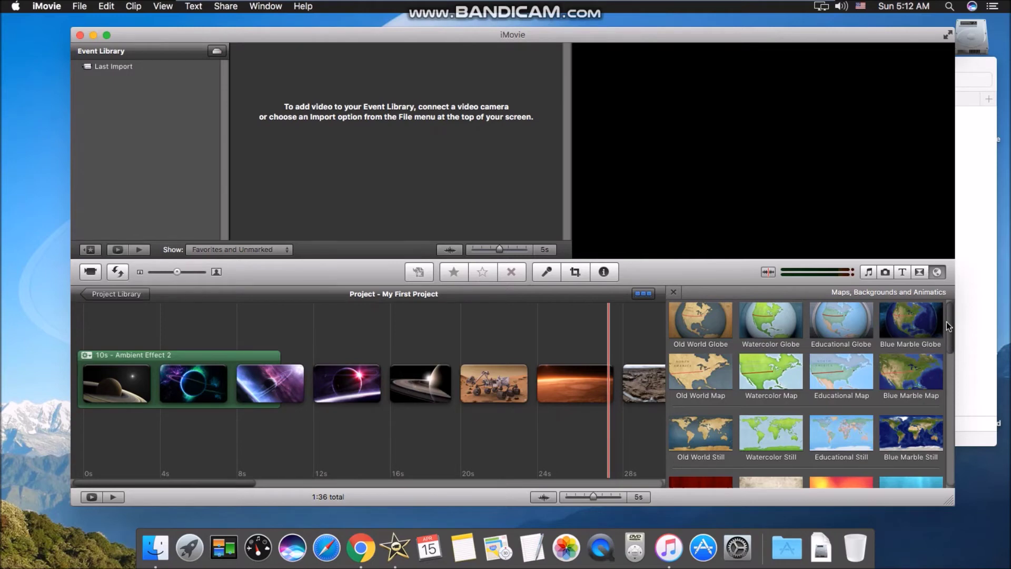
scroll(947, 327, "down", 3)
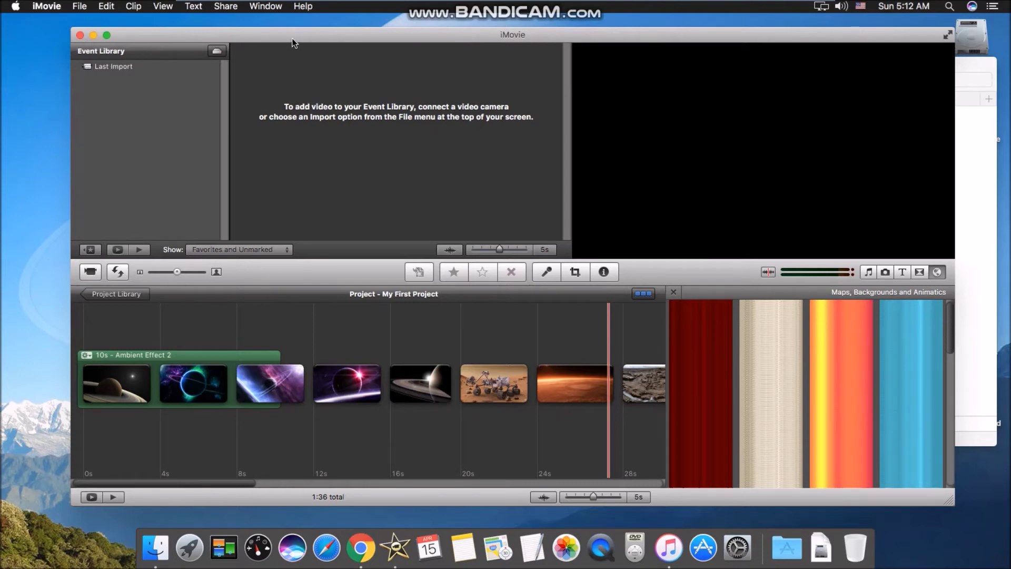
left_click_drag(288, 38, 286, 35)
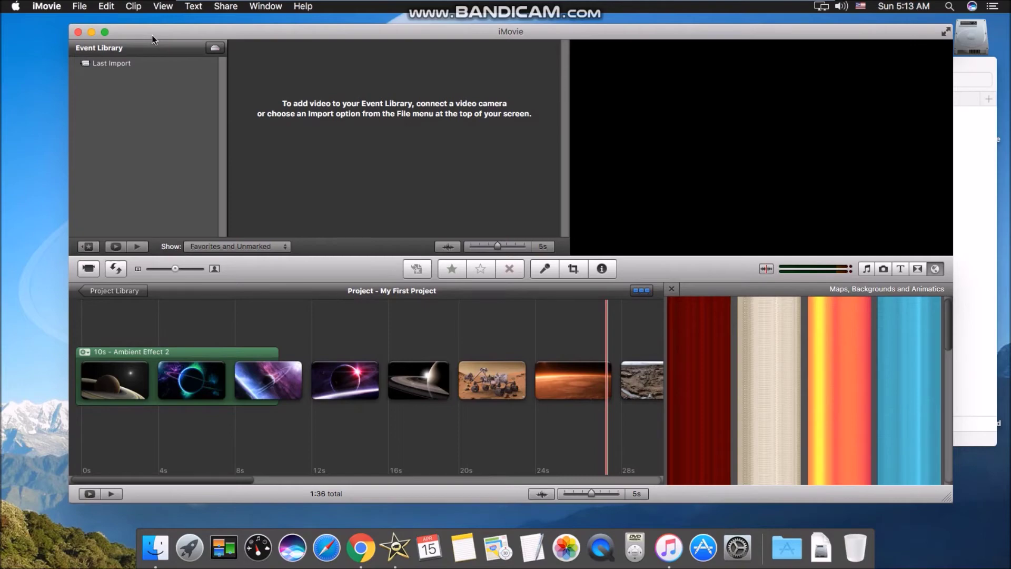
Bring the Finder's Pictures window to the front and minimize it
left_click(955, 323)
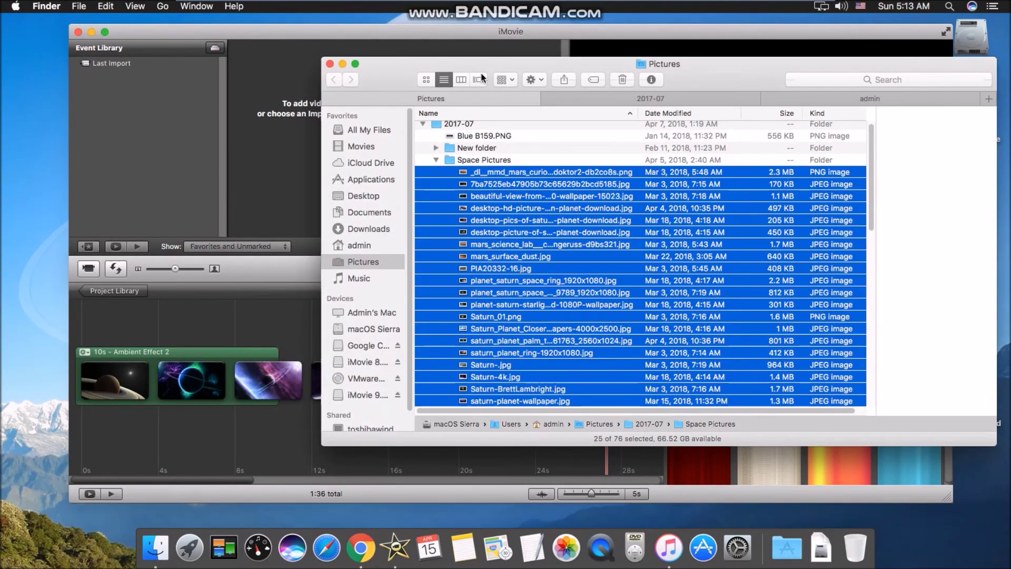
left_click_drag(549, 64, 368, 71)
left_click(162, 73)
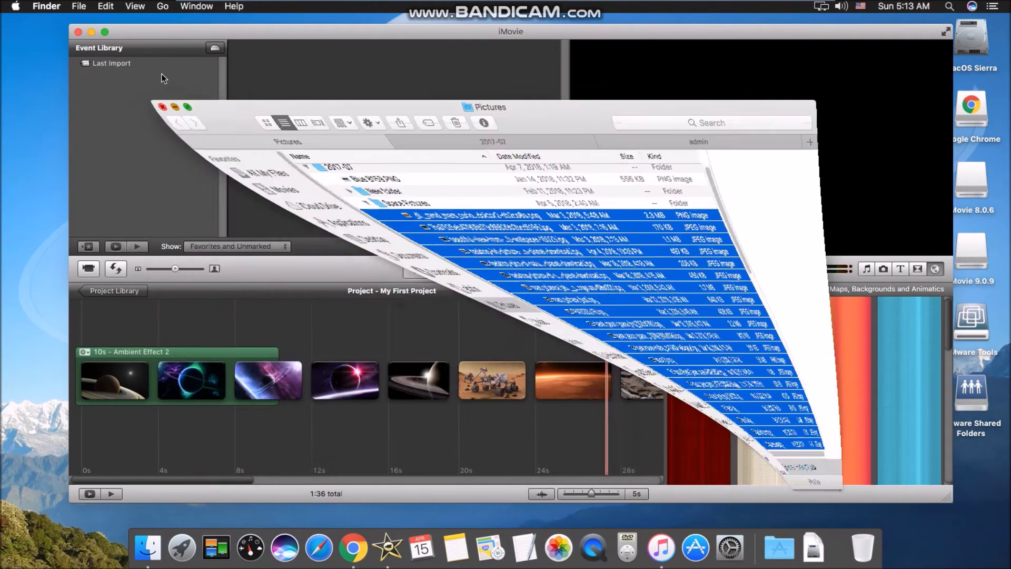
Return to iMovie, look through the transitions and titles browsers, and close the browser pane
left_click(947, 331)
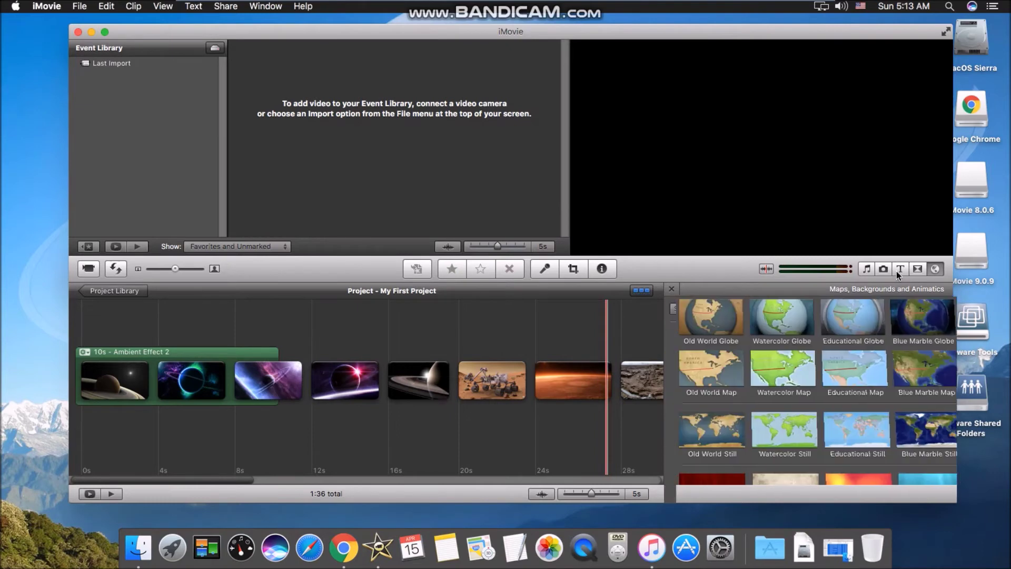
left_click(918, 270)
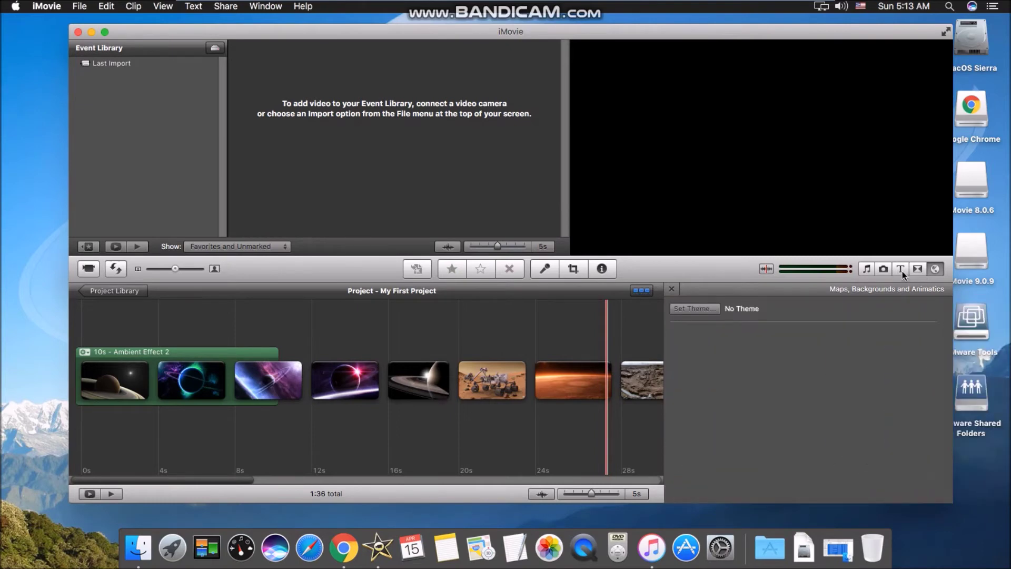
left_click(901, 270)
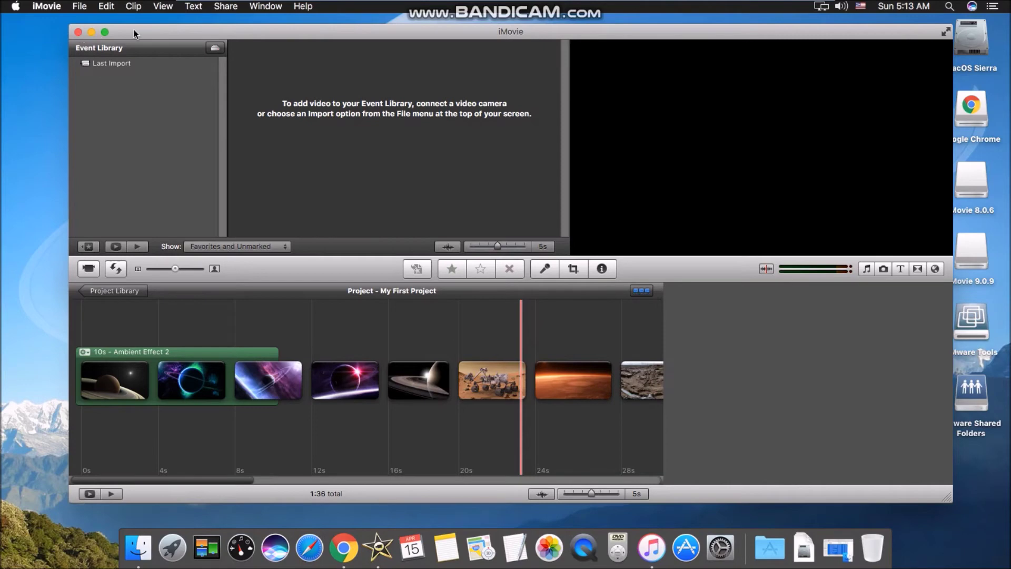
Quit iMovie and launch App Store, Photos and System Preferences
key("super+q")
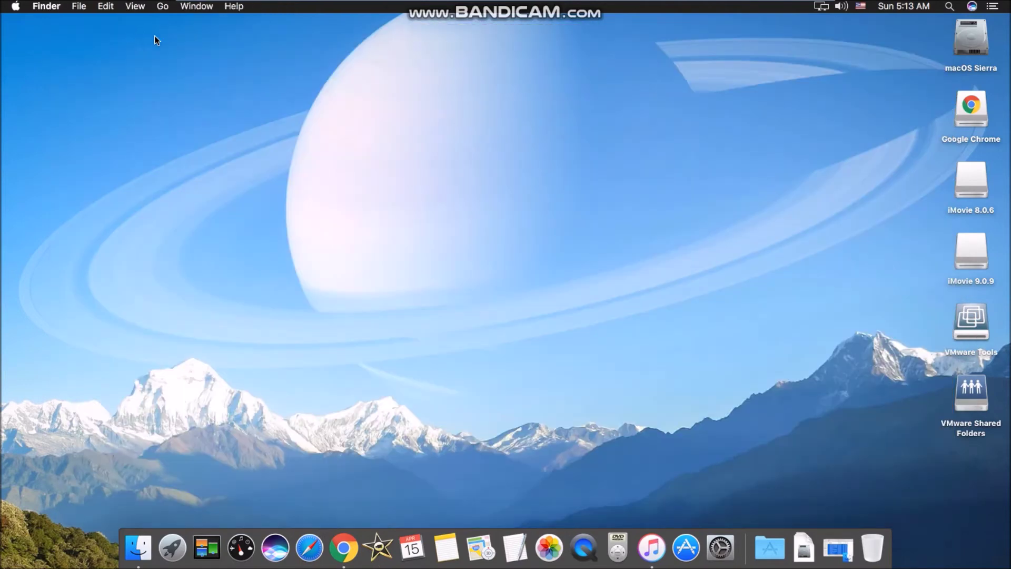
left_click(694, 542)
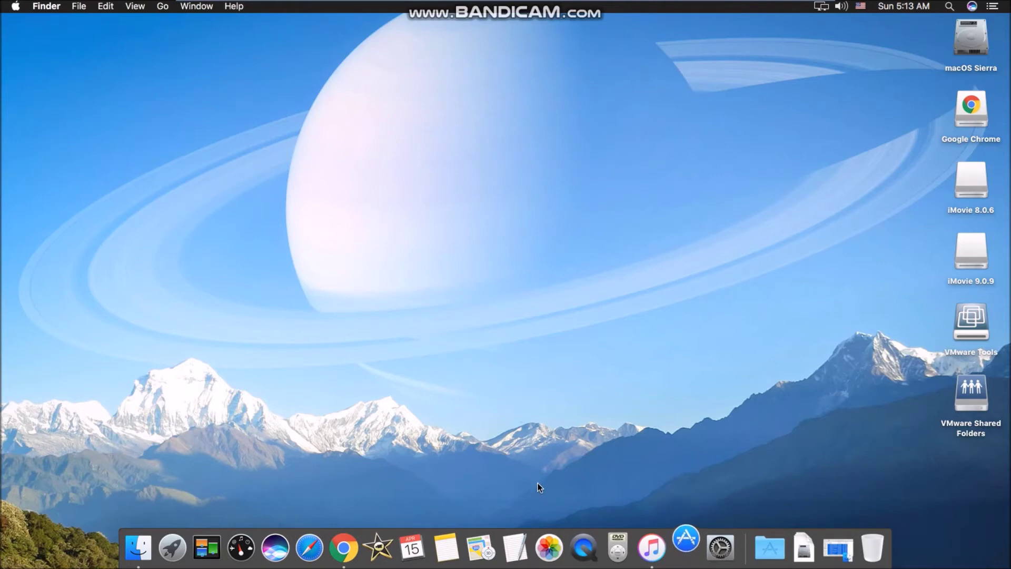
left_click(554, 557)
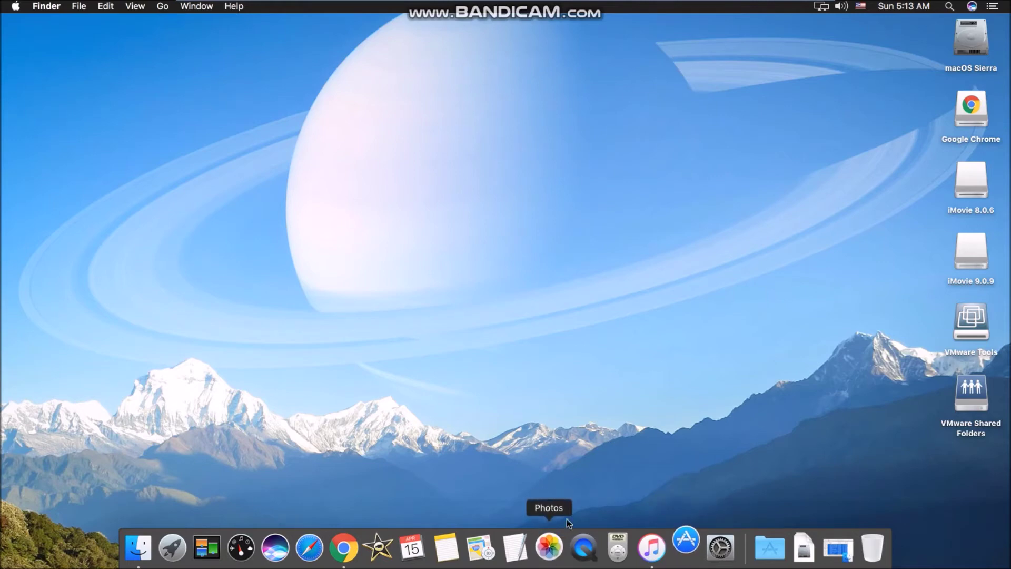
left_click(724, 546)
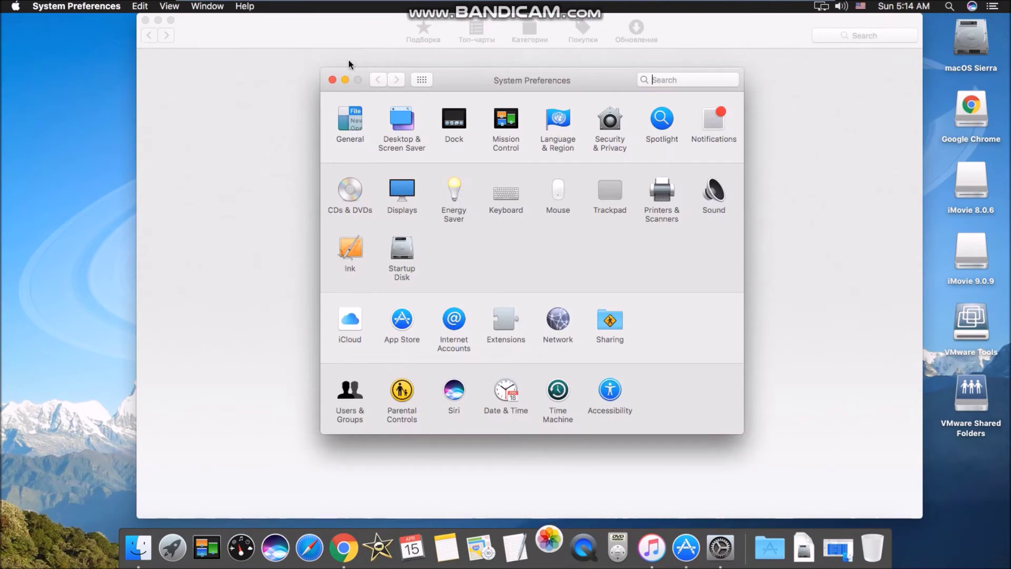
Minimize the System Preferences window, close the App Store window and return to the desktop
left_click(345, 79)
left_click_drag(334, 36, 324, 34)
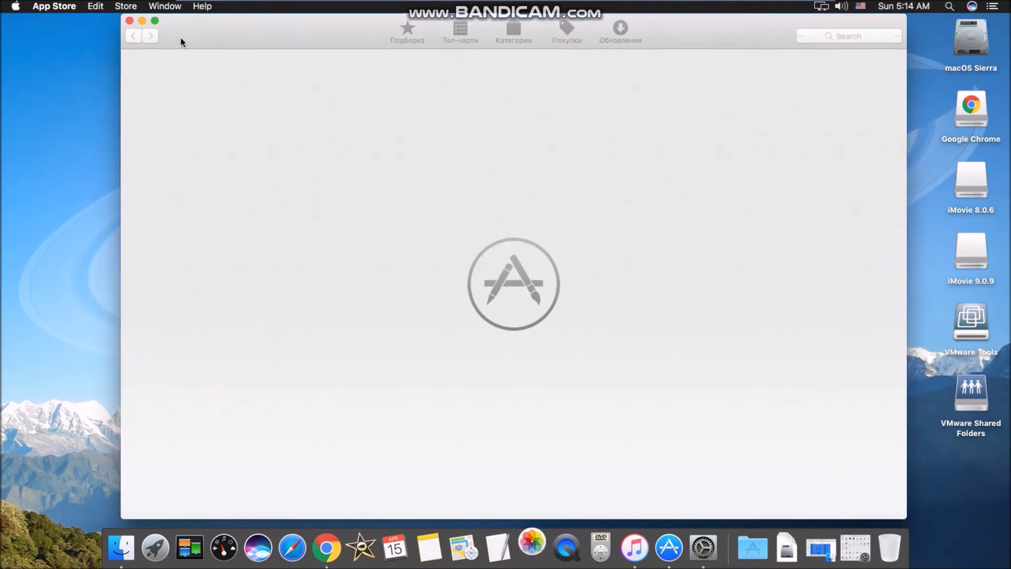
left_click(130, 24)
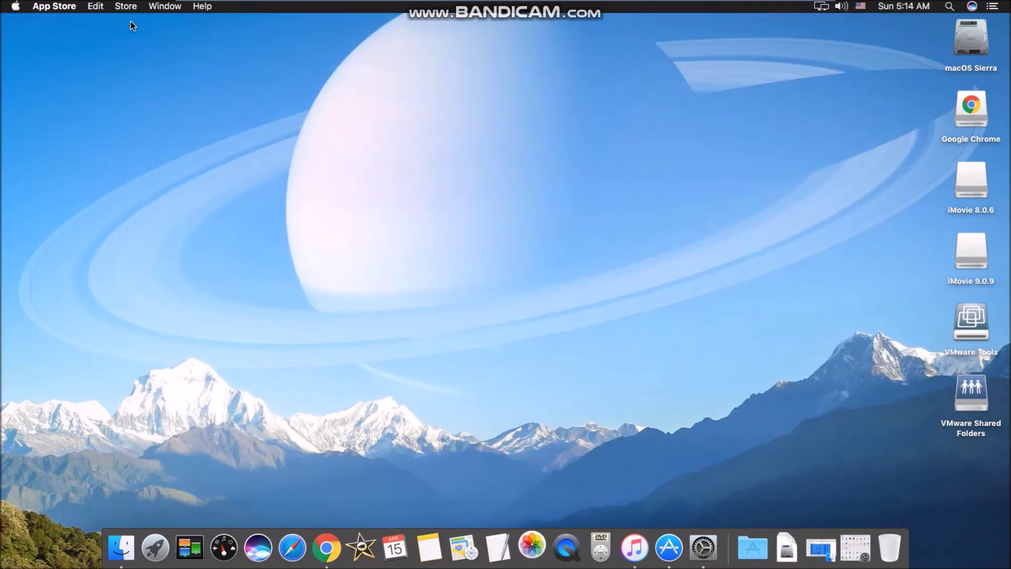
left_click(592, 475)
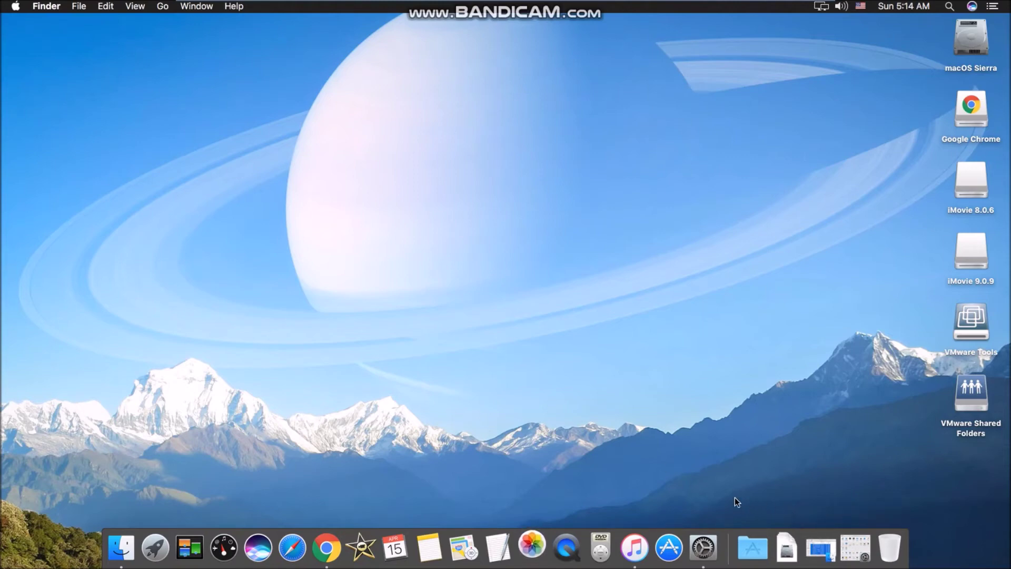
Launch iMovie, reposition the loading Photos window near the middle of the desktop, and minimize it
left_click(362, 549)
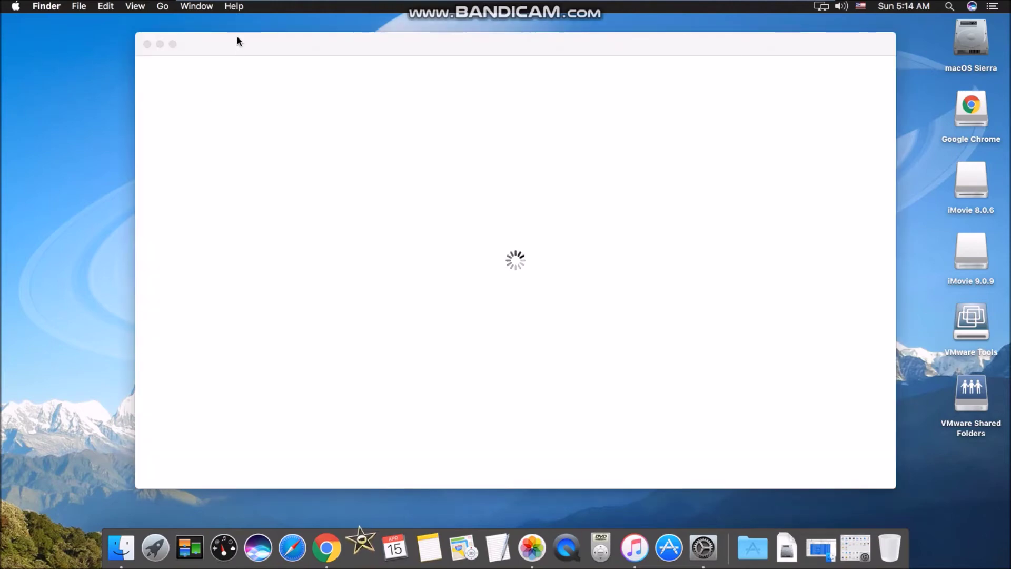
left_click_drag(237, 37, 237, 42)
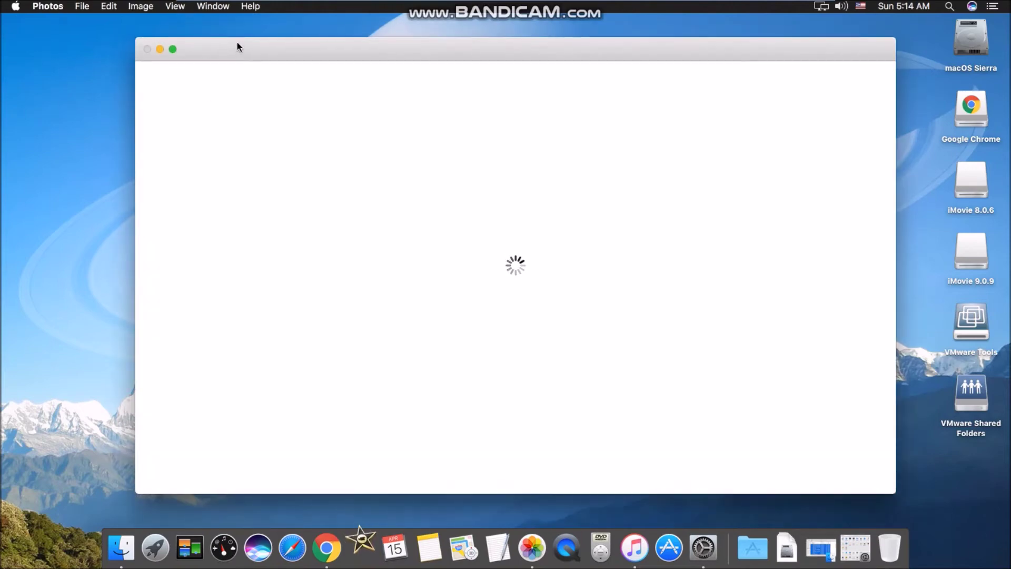
left_click_drag(541, 50, 539, 50)
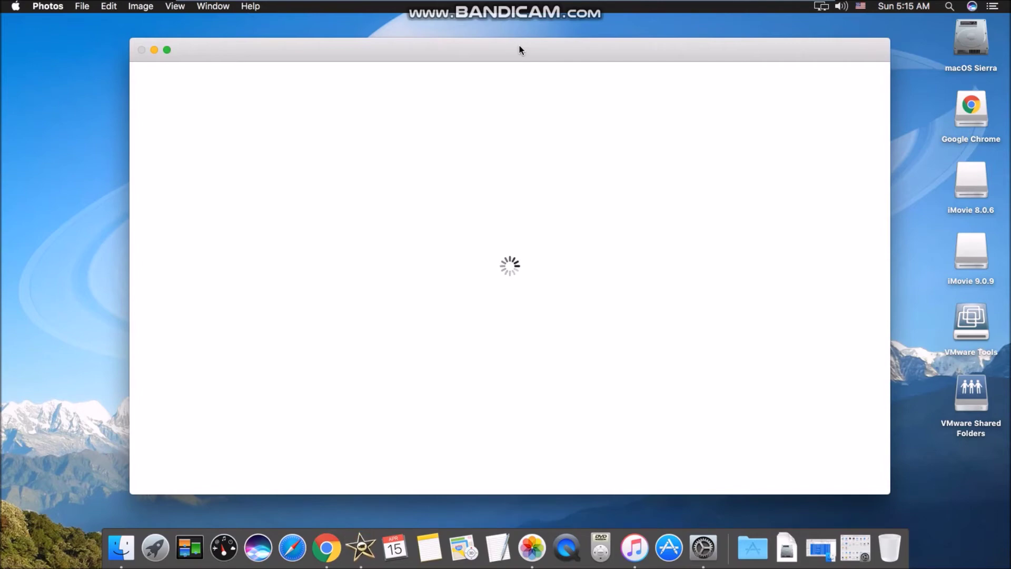
left_click_drag(311, 53, 318, 52)
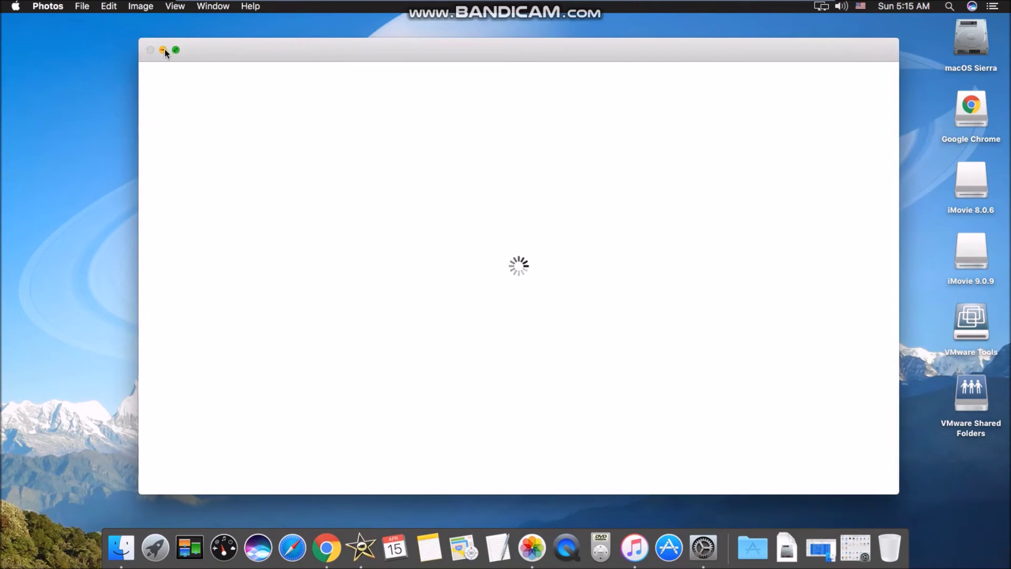
left_click_drag(229, 52, 250, 53)
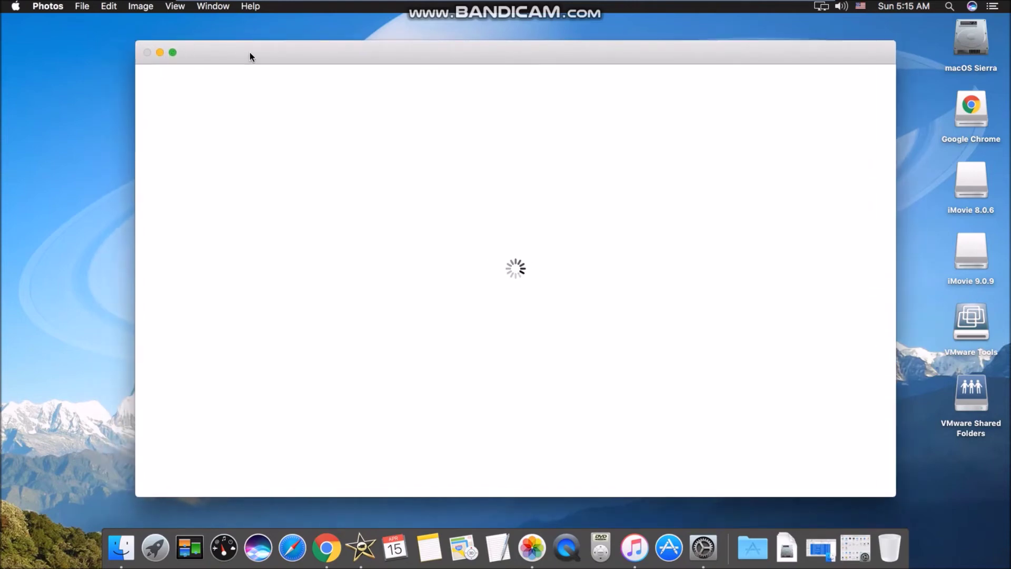
left_click(160, 53)
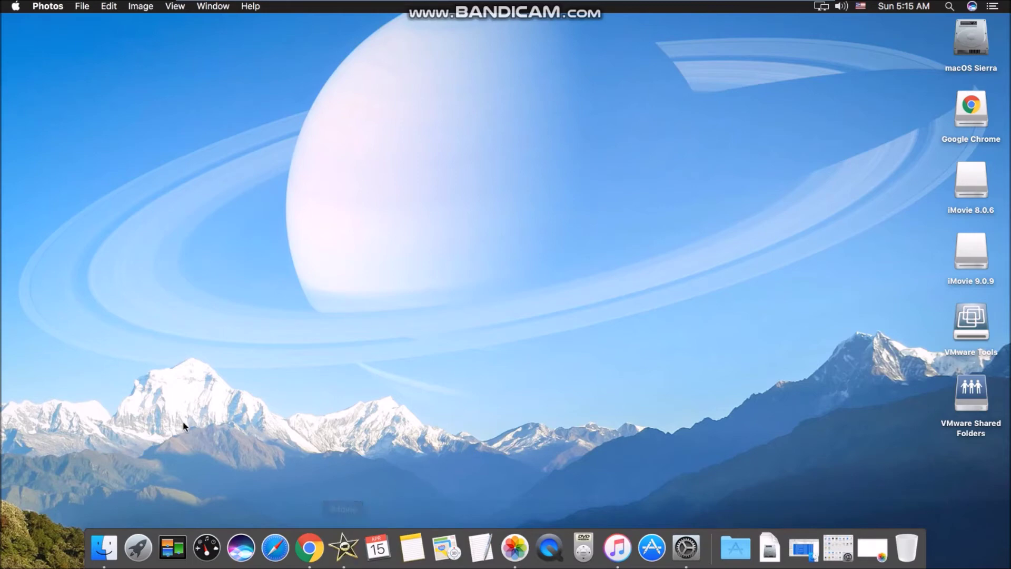
Restore the Photos window and minimize it again to clear the view of iMovie
left_click(883, 549)
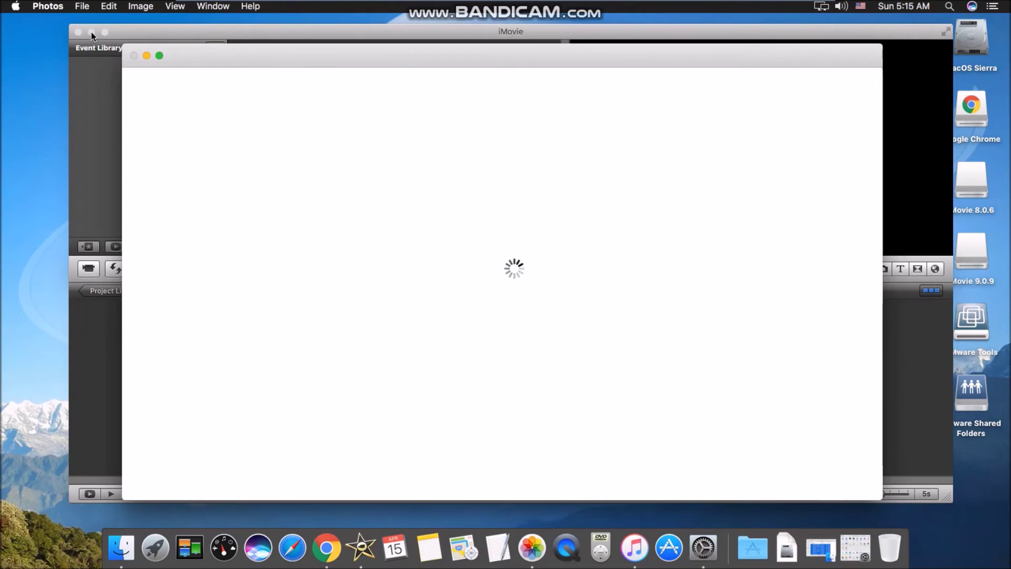
left_click(147, 55)
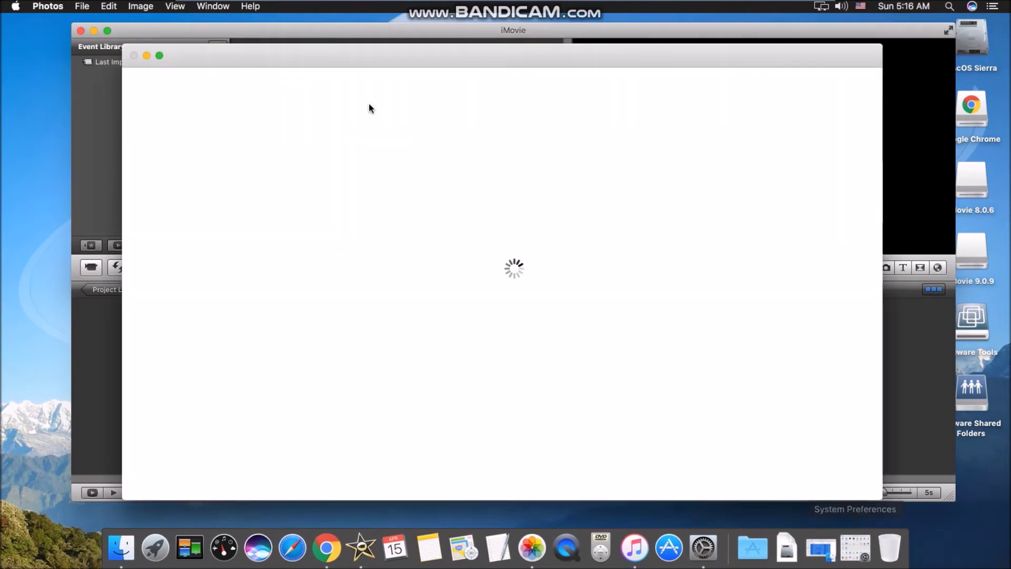
left_click(145, 56)
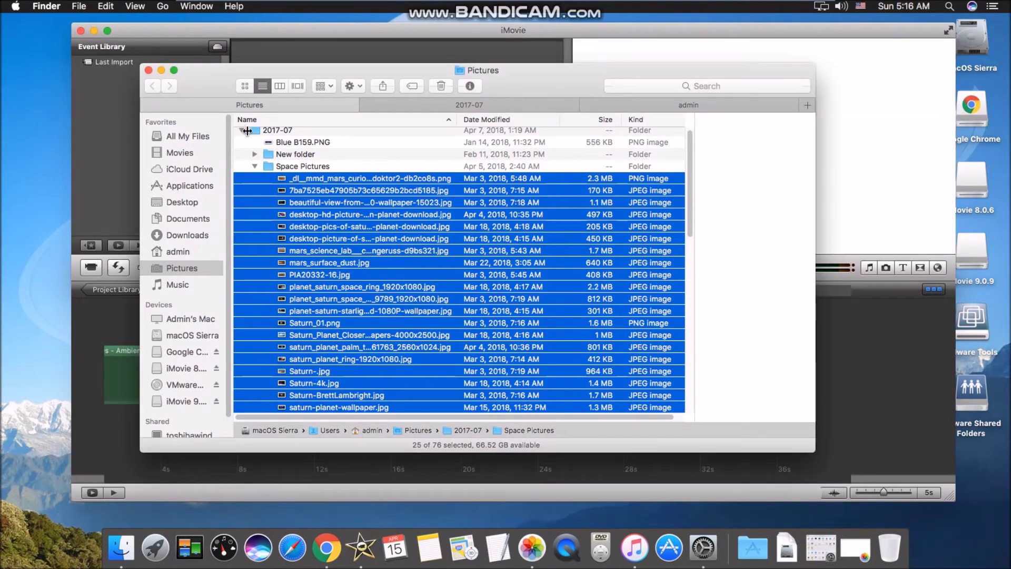
Collapse the Space Pictures and 2017-07 folders in the Finder's Pictures window and minimize that window
left_click_drag(551, 77, 552, 92)
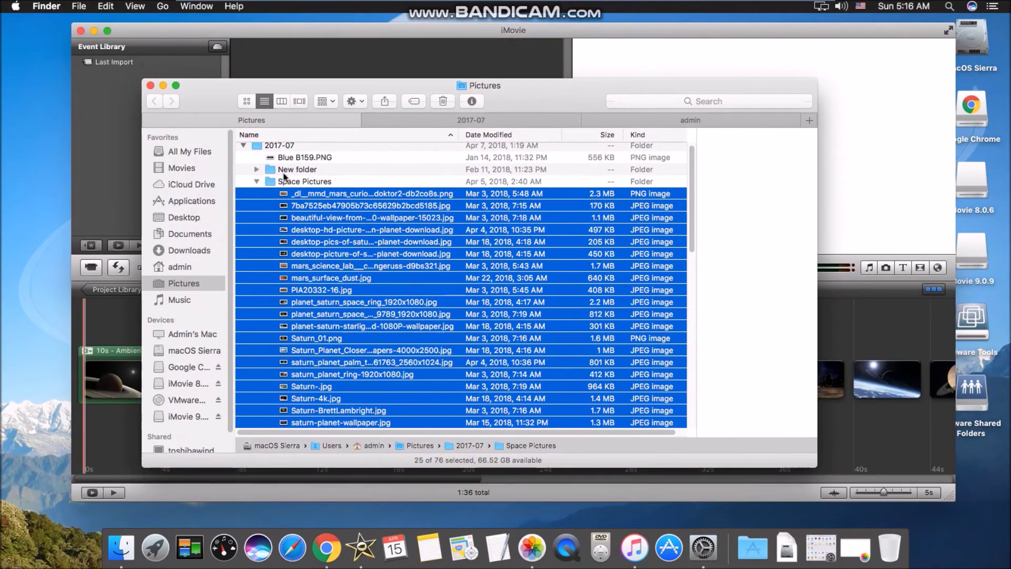
left_click(256, 183)
left_click(243, 145)
left_click_drag(269, 111, 418, 66)
left_click_drag(411, 108, 263, 138)
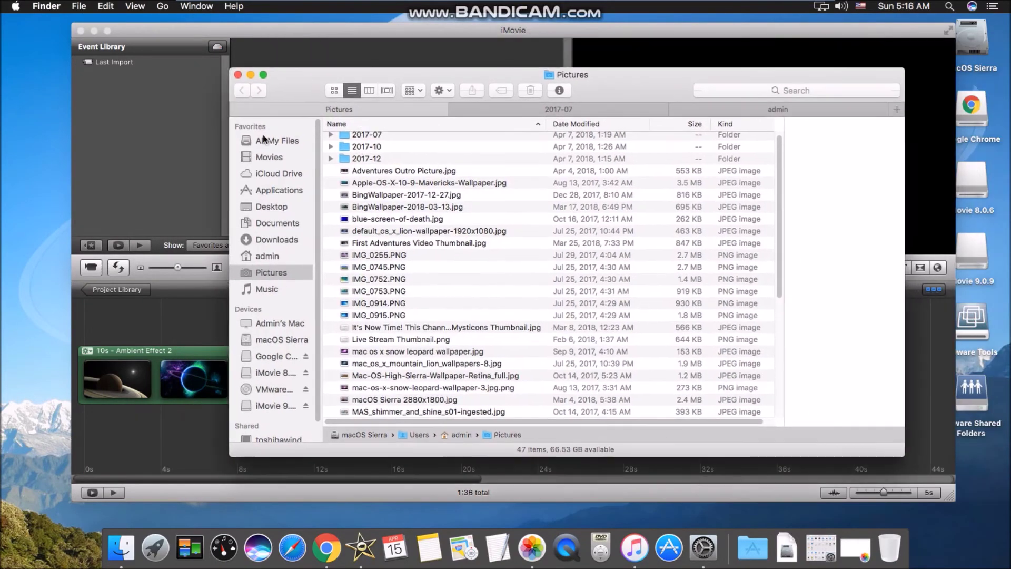
left_click(253, 72)
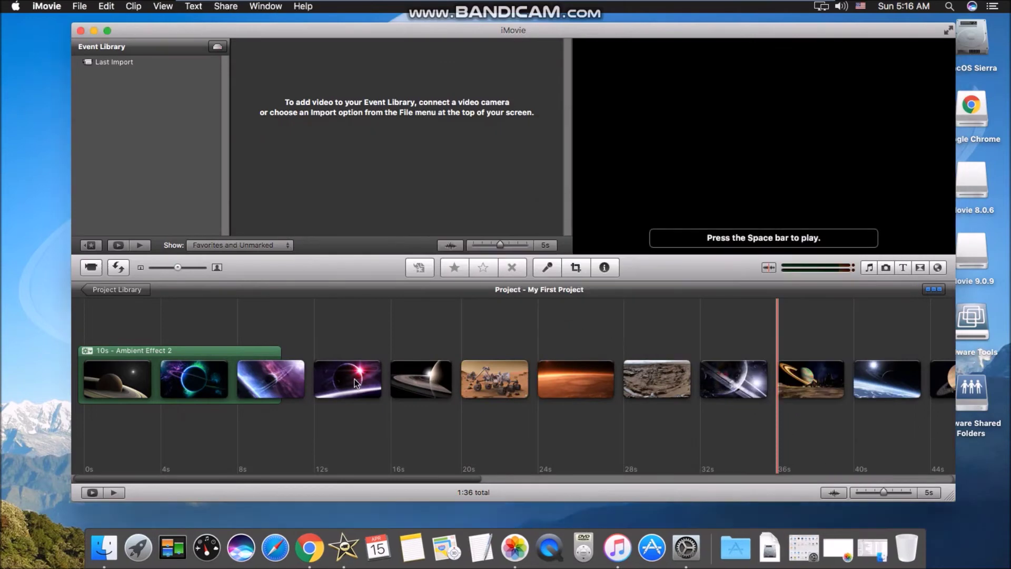
Delete the Mars rover, orange Mars surface and rocky terrain pictures from the My First Project timeline
left_click(500, 371)
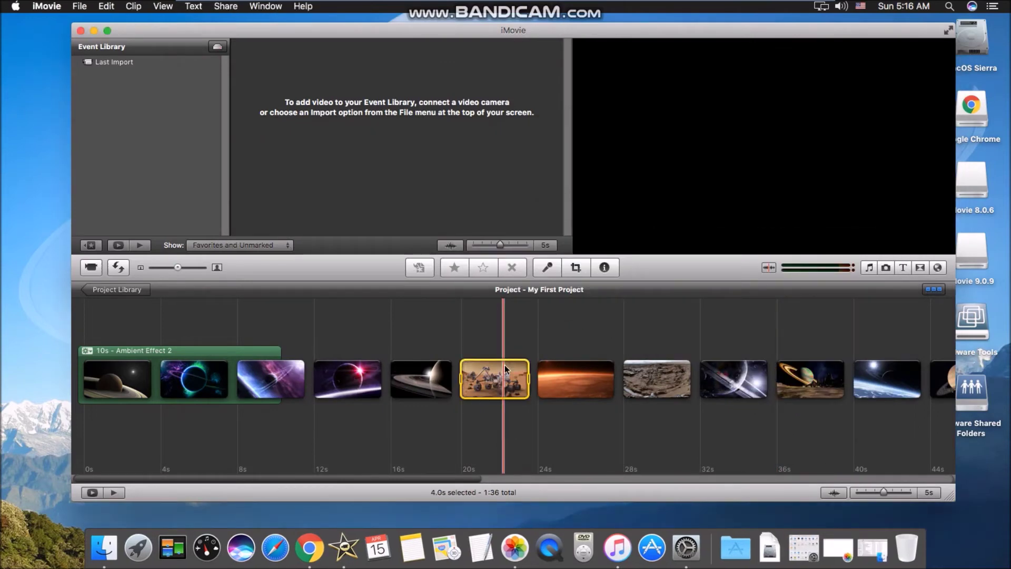
key("super+c")
key("Delete")
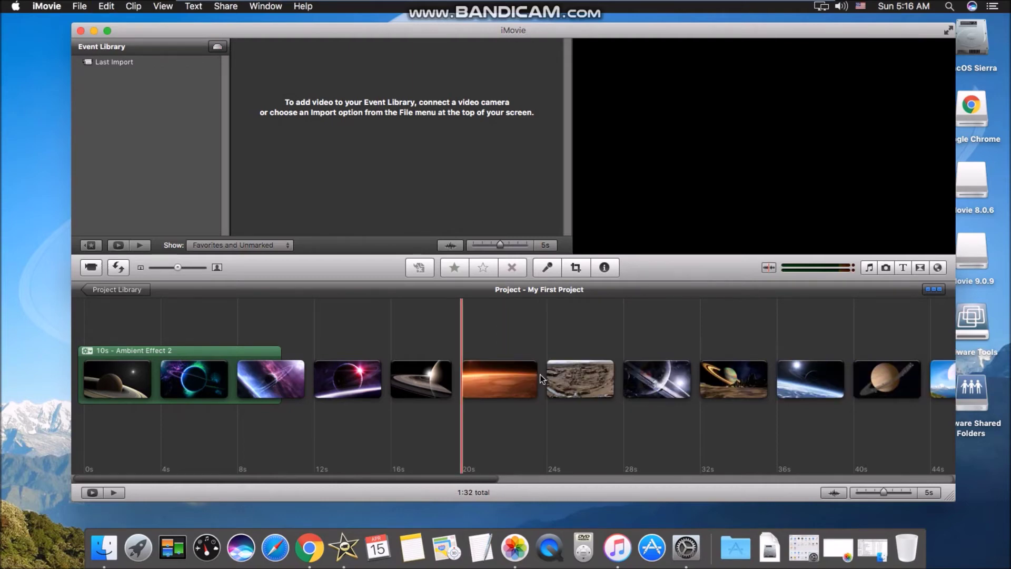
left_click(491, 378)
key("super+c")
key("Delete")
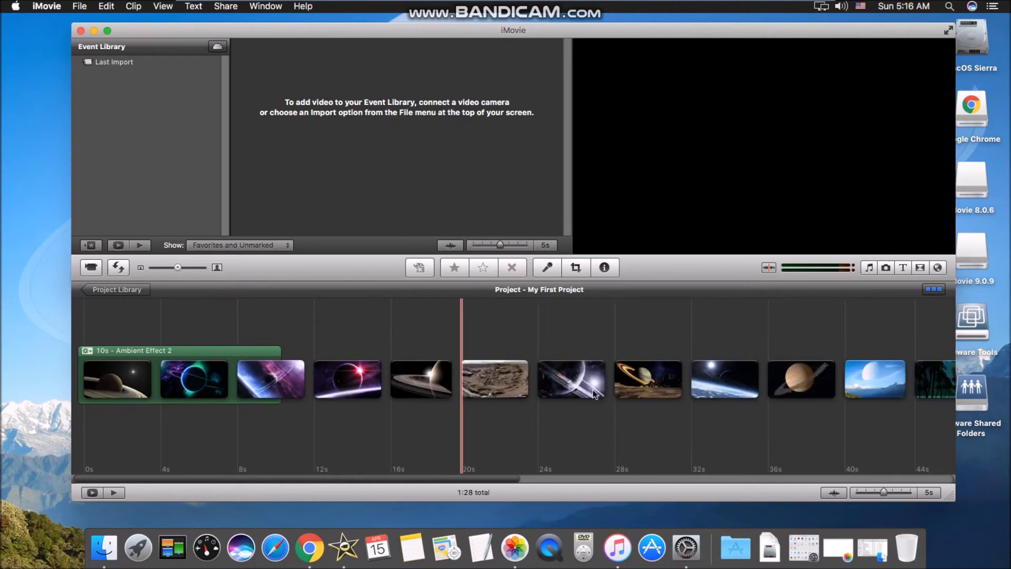
left_click(508, 378)
key("super+c")
key("Delete")
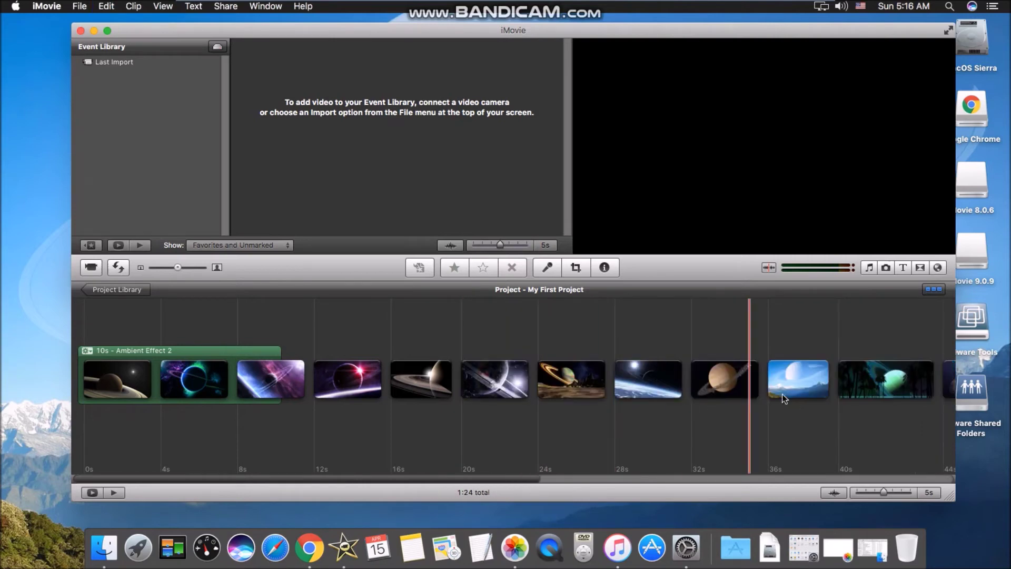
Delete the blue-sky planet, Earth-from-orbit and Saturn-over-rocky-landscape pictures from the project timeline
left_click(791, 377)
key("super+c")
key("Delete")
left_click(653, 378)
key("super+c")
key("Delete")
left_click(559, 378)
key("Delete")
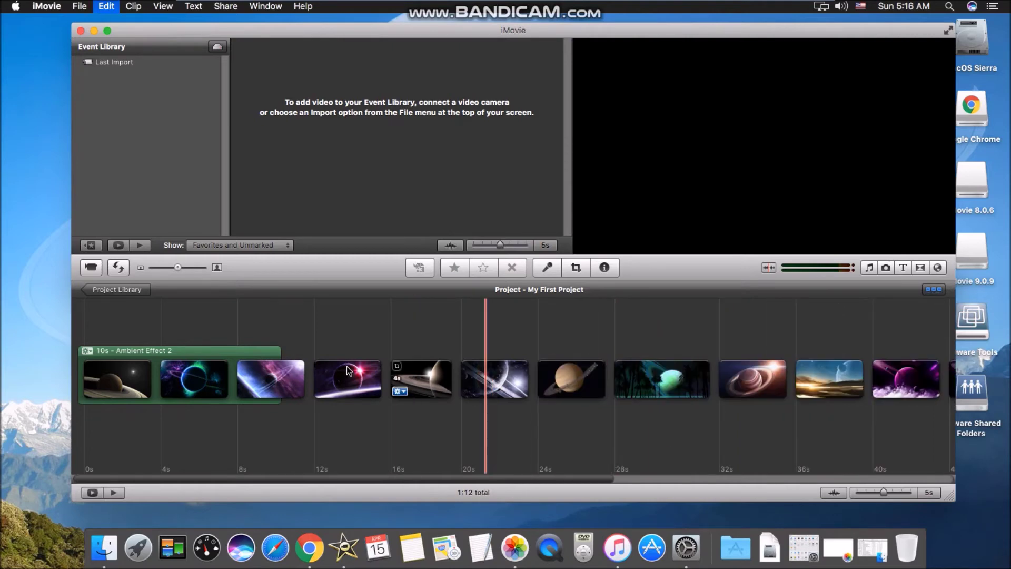
Delete the bright ringed-planet picture at the 20s mark and the backlit ringed planet at 16s
left_click(488, 379)
key("Delete")
left_click(414, 378)
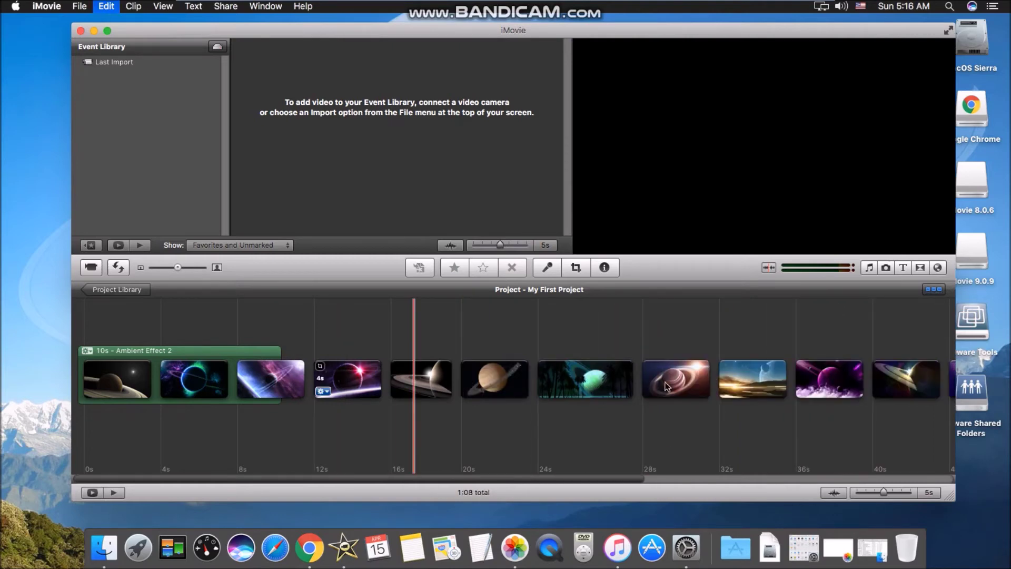
key("Delete")
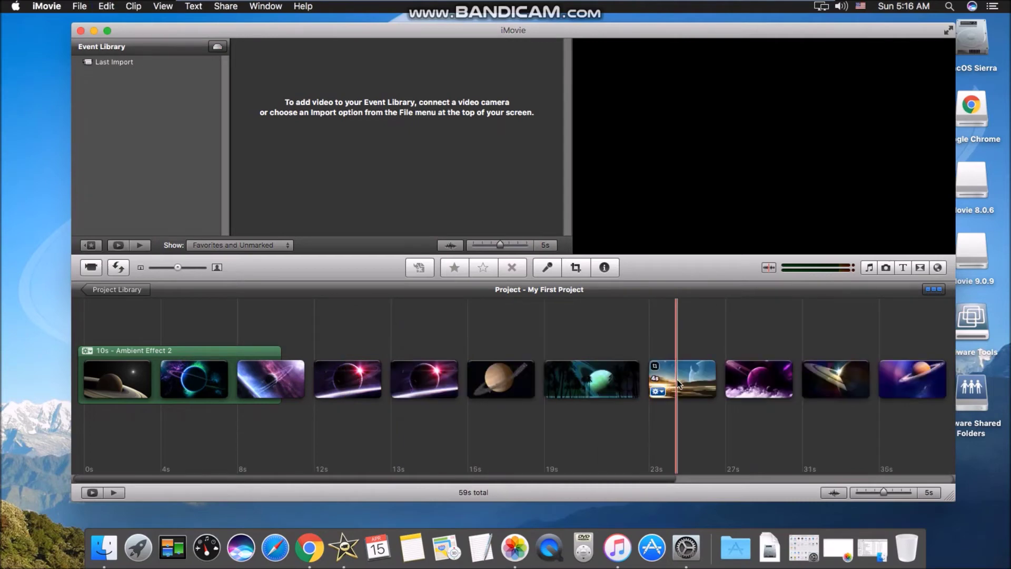
Delete the purple planet clip at 27s and two more space clips around the 35s mark of the project
left_click(745, 383)
key("Delete")
left_click(893, 385)
key("Delete")
key("Delete")
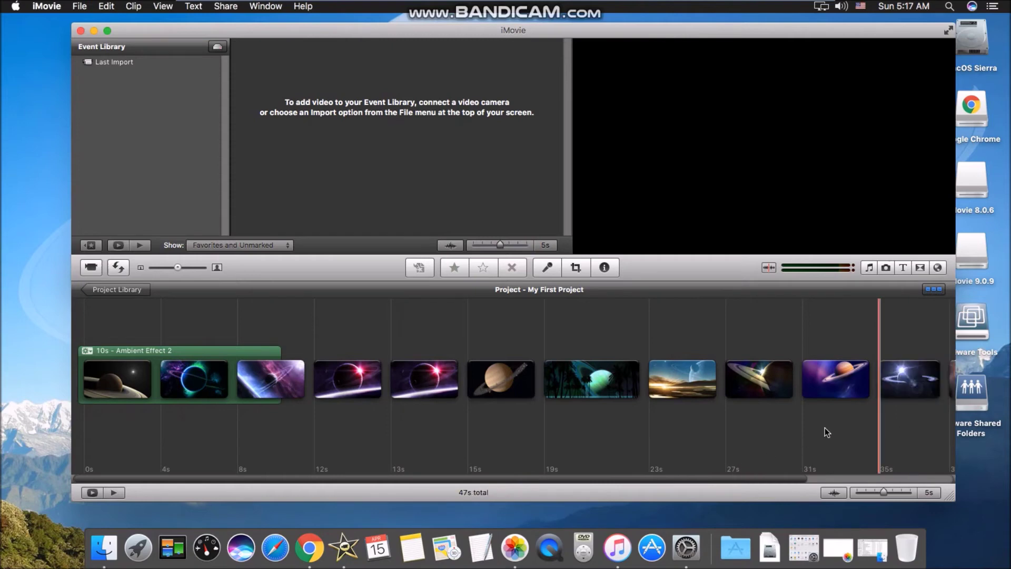
Delete the teal clip at the very end of the project timeline
left_click_drag(769, 478, 910, 478)
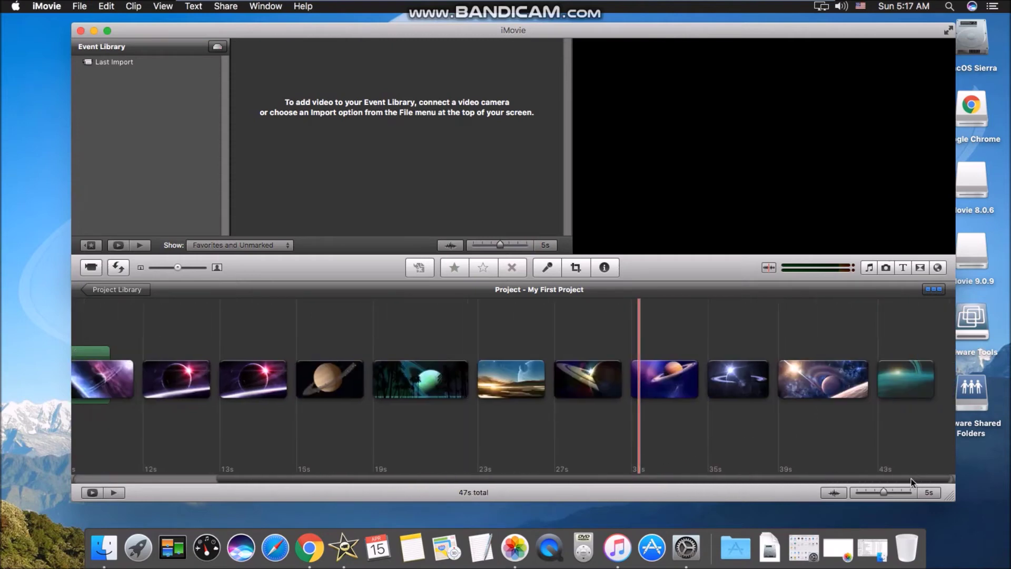
left_click(887, 397)
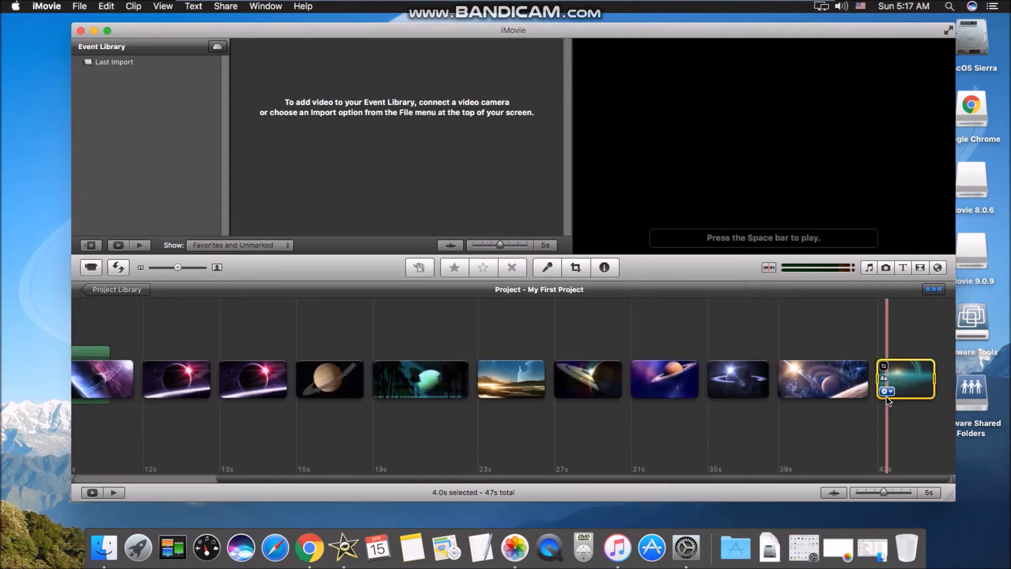
key("Delete")
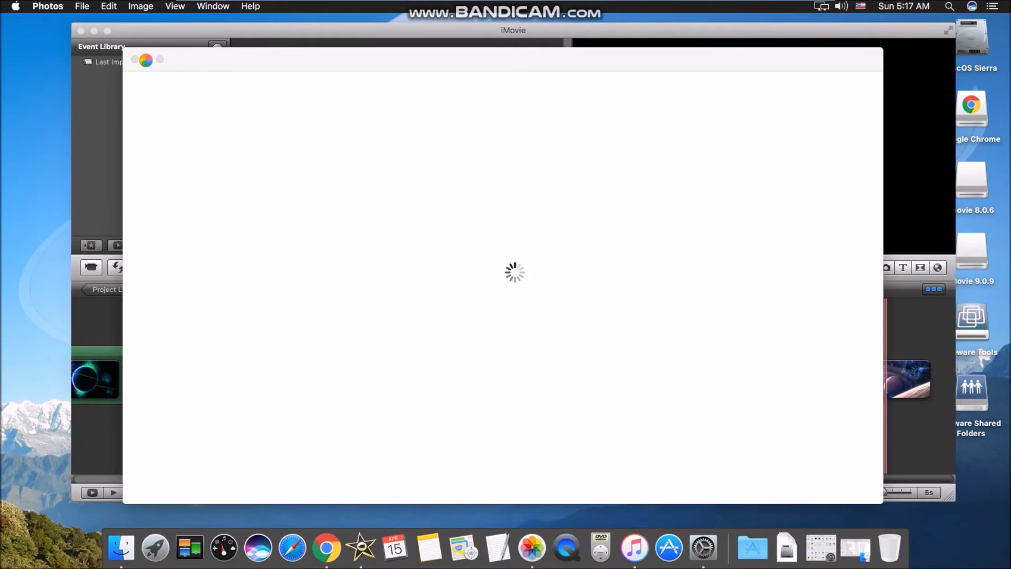
Return to iMovie and delete the three space clips between the desert landscape and the final planet clip
left_click(348, 36)
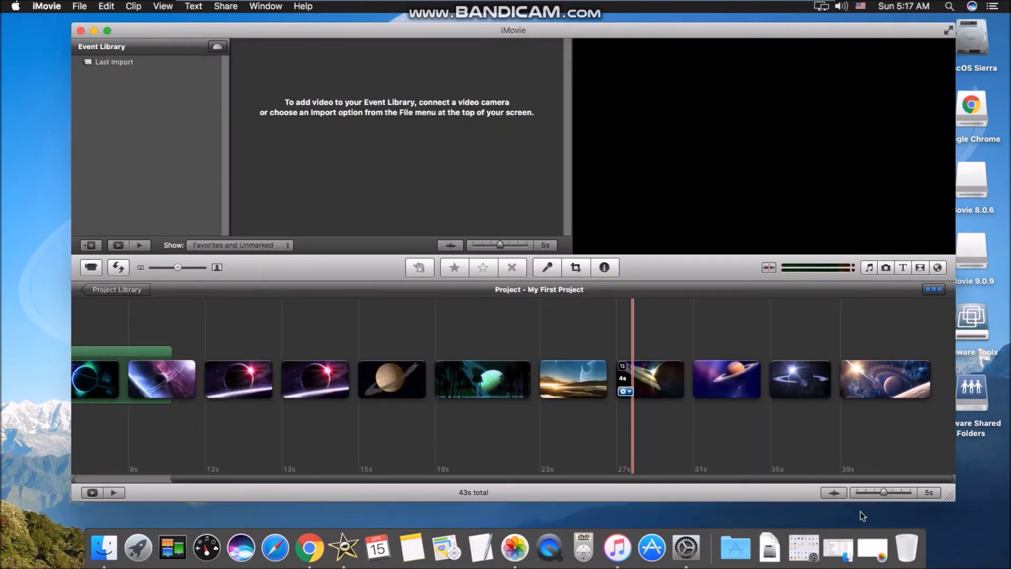
left_click(866, 371)
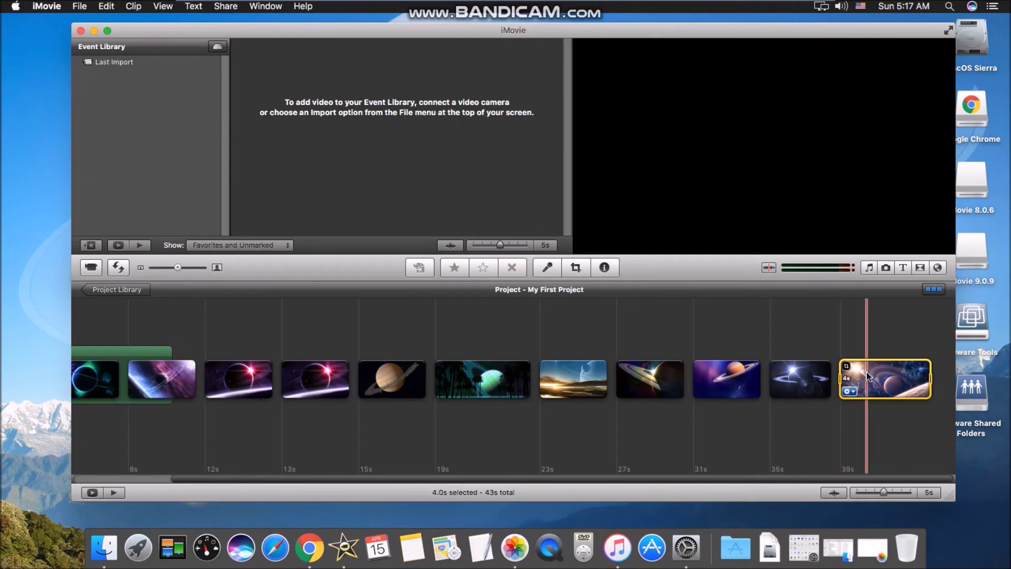
left_click(795, 379)
key("super+c")
key("Delete")
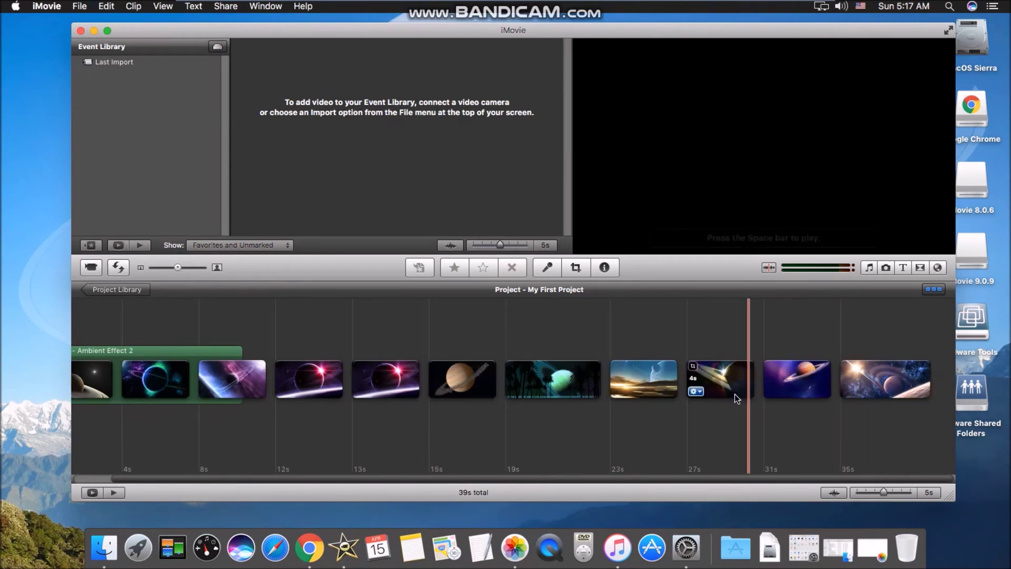
key("Delete")
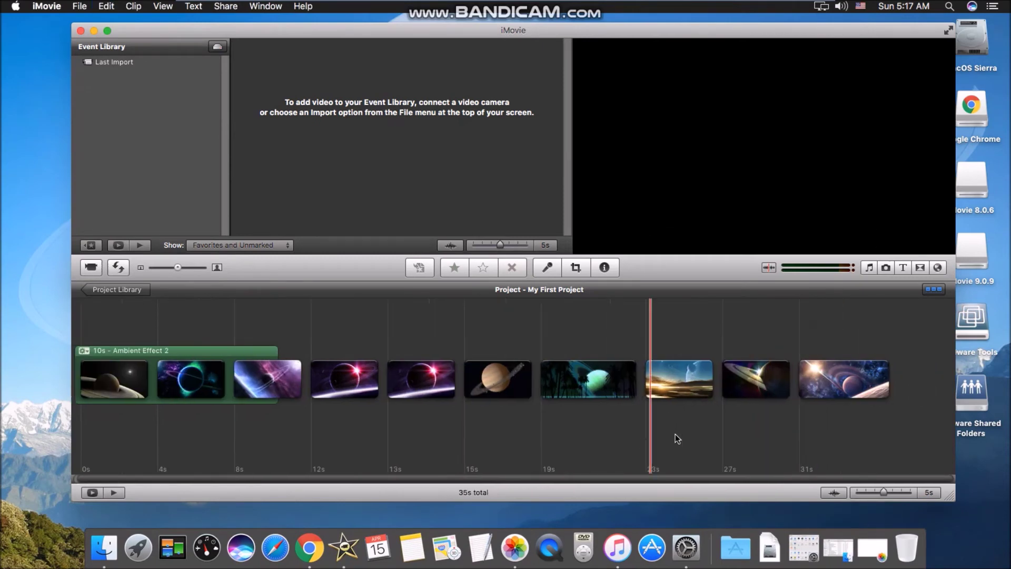
left_click(782, 380)
key("Delete")
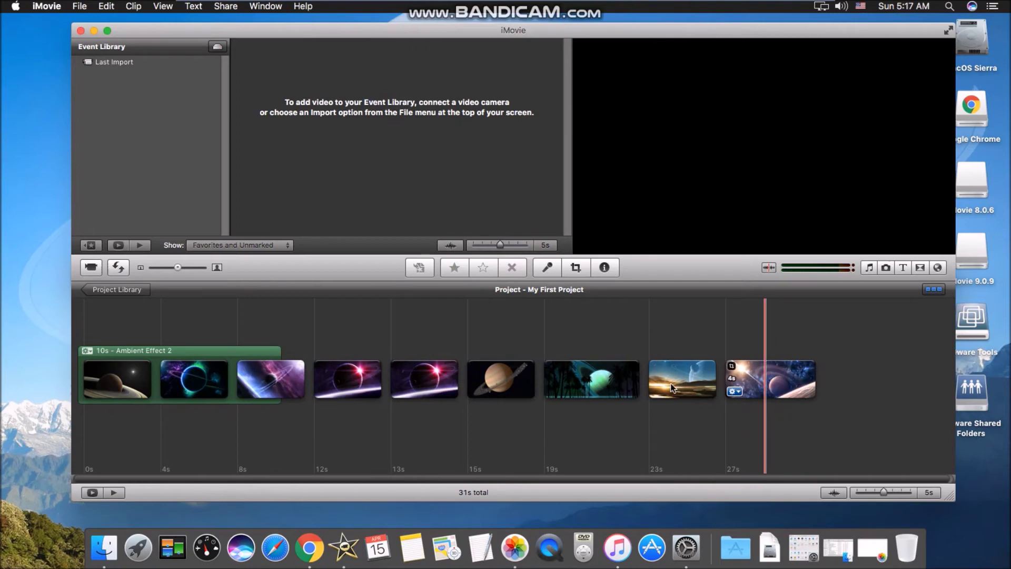
Delete the brown ringed planet, the duplicate red-flare planet, the desert landscape and the final planet clip
left_click(504, 389)
key("Delete")
left_click(421, 380)
key("Delete")
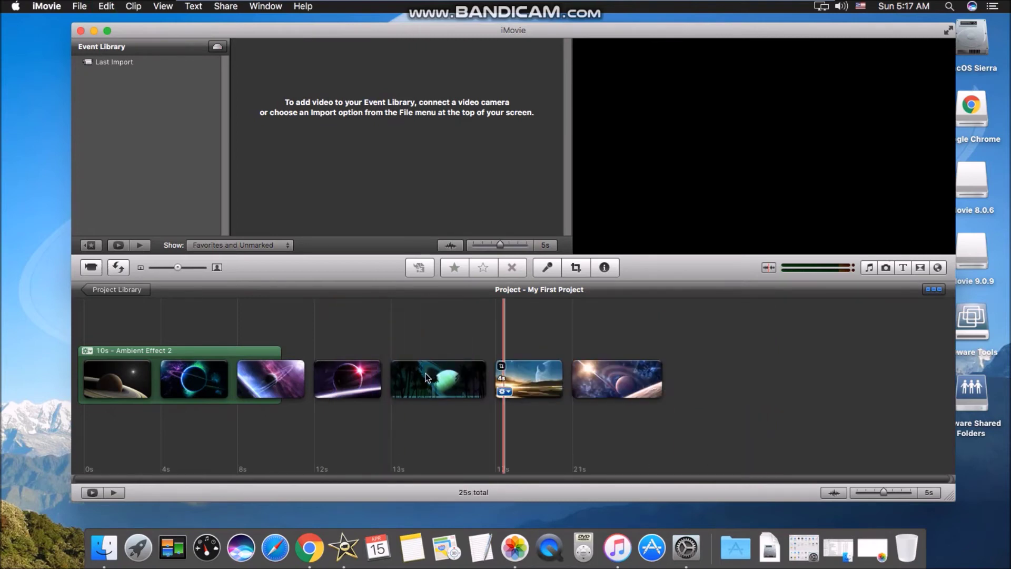
left_click(536, 375)
key("Delete")
left_click(557, 375)
key("Delete")
Bring up the Finder's Pictures folder and arrange its window beside the iMovie project, keeping the timeline's end visible
left_click(839, 547)
left_click_drag(399, 84, 524, 89)
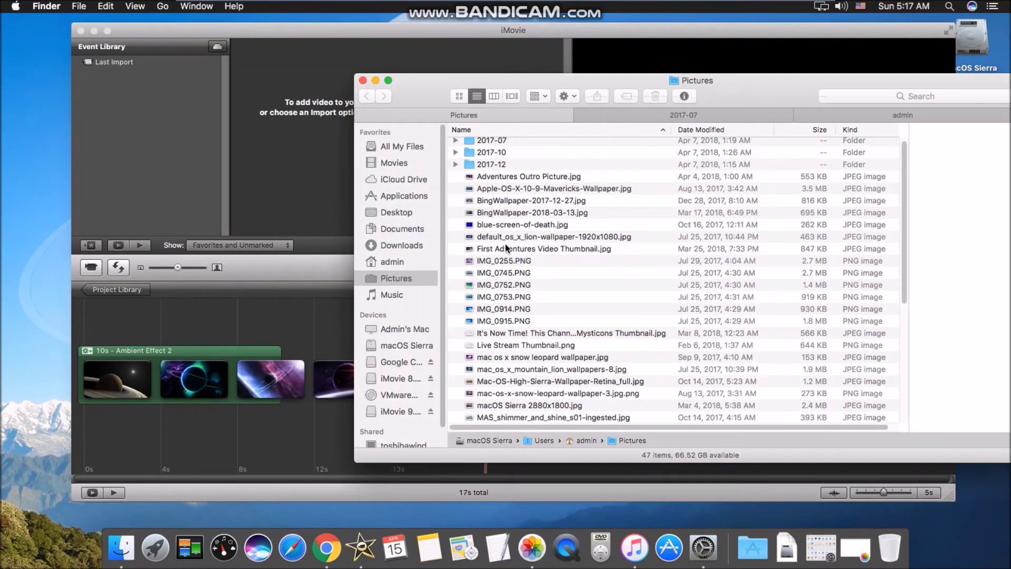
key("f")
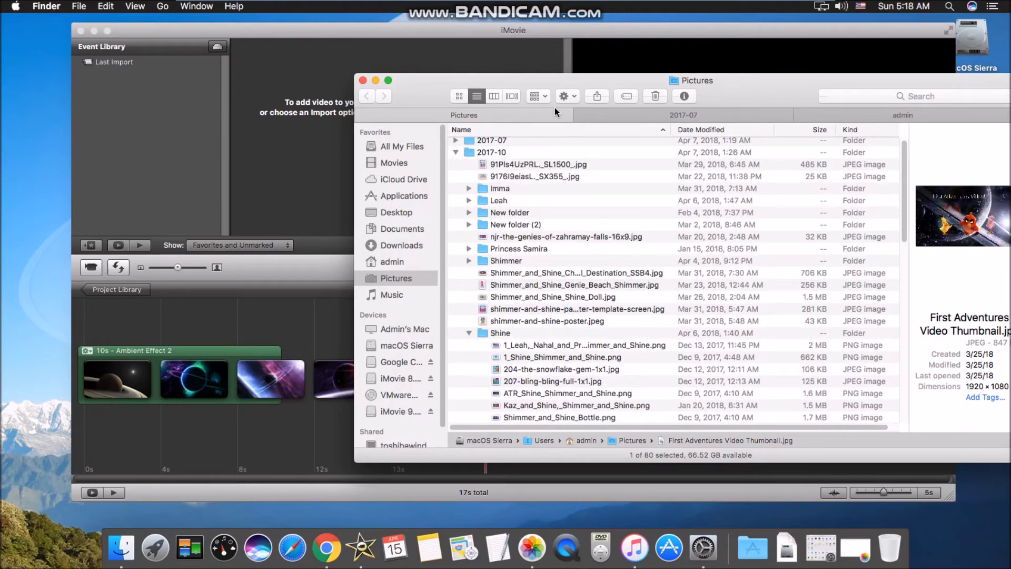
left_click_drag(501, 82, 567, 77)
left_click_drag(415, 34, 348, 35)
left_click(937, 73)
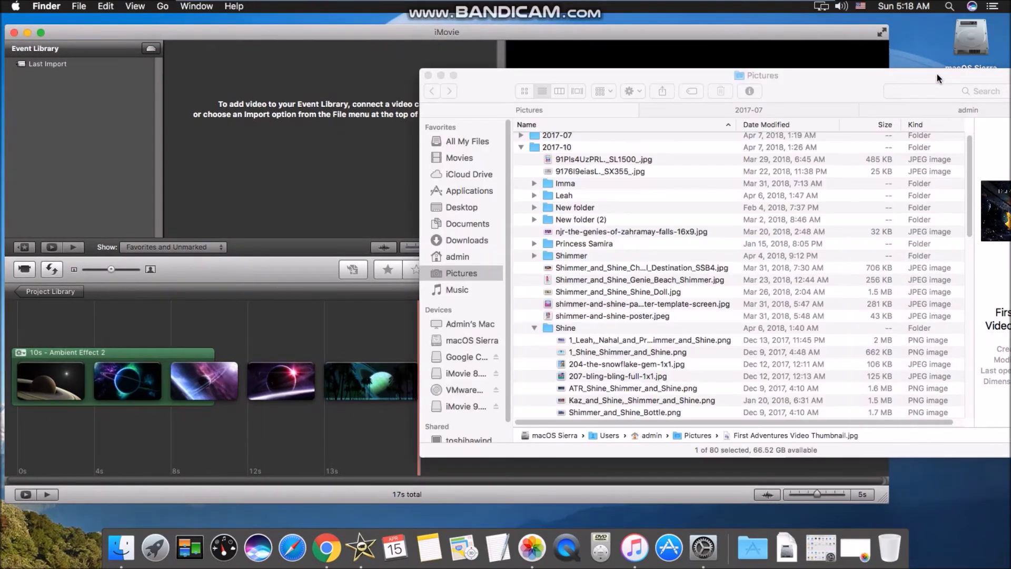
left_click_drag(639, 74, 751, 80)
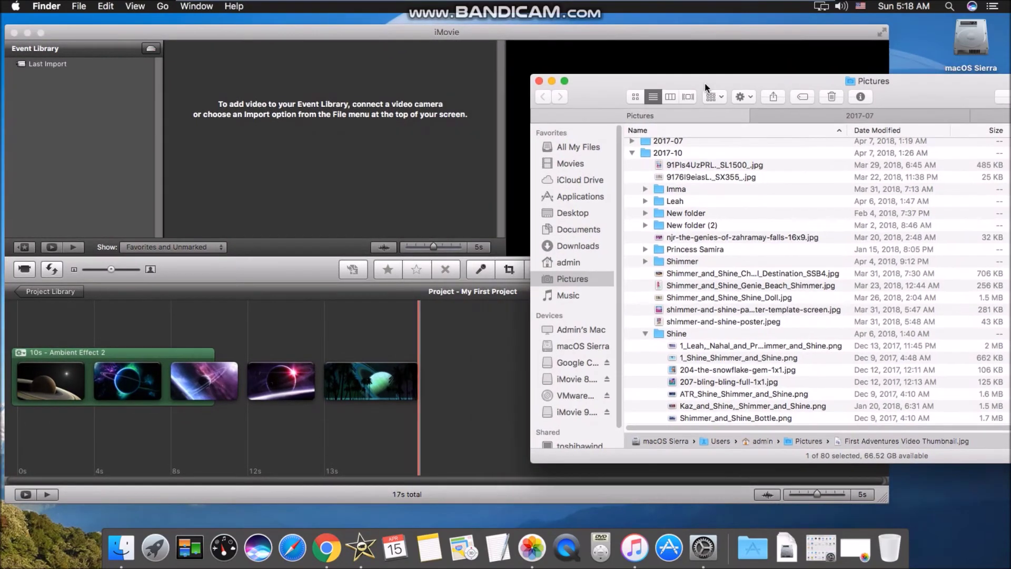
Expand the Shimmer subfolder inside 2017-10 and select Shimmer.jpg
left_click(646, 202)
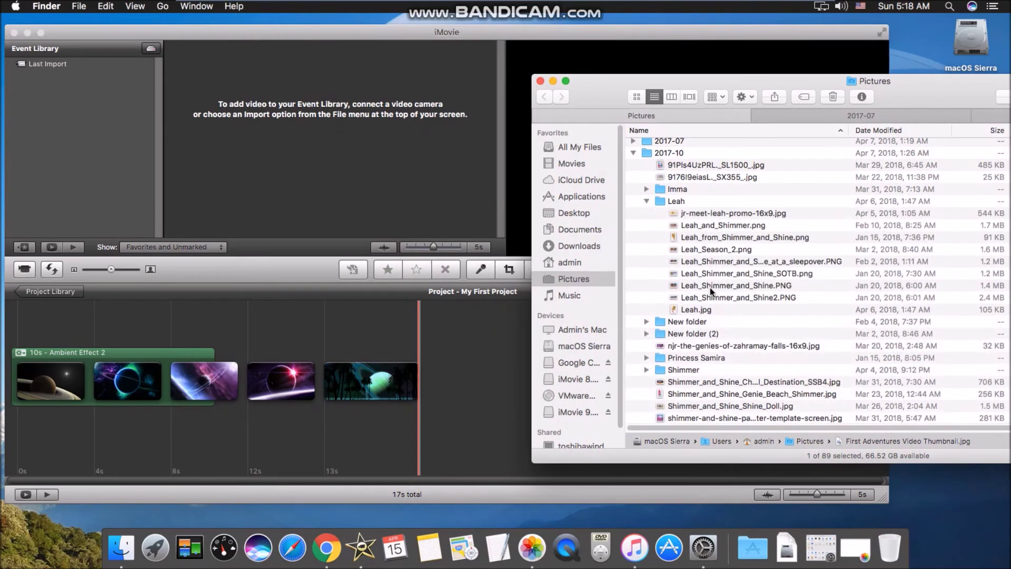
left_click(646, 202)
left_click(647, 262)
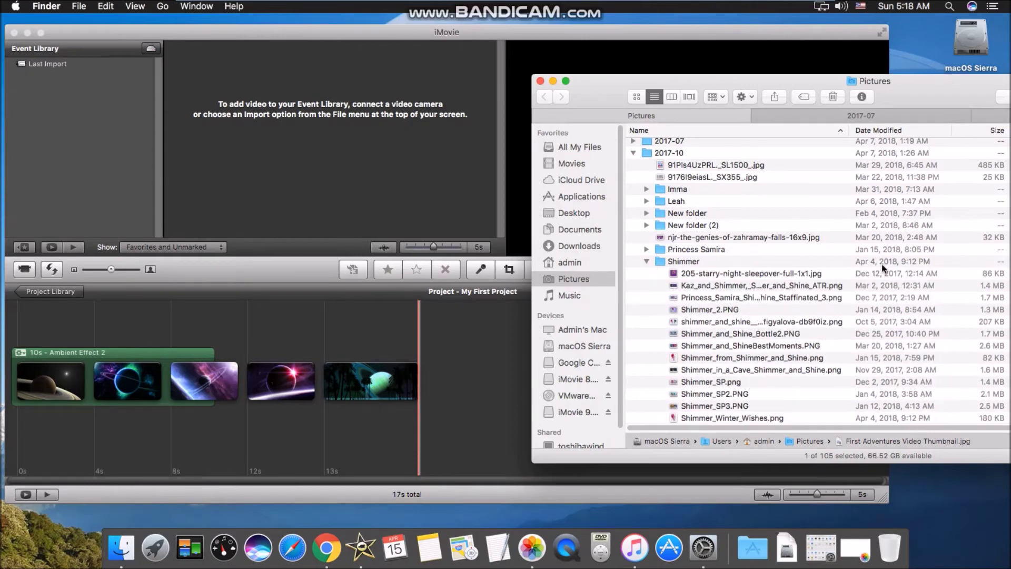
scroll(784, 220, "down", 1)
left_click(711, 97)
left_click(712, 83)
left_click_drag(712, 83, 716, 85)
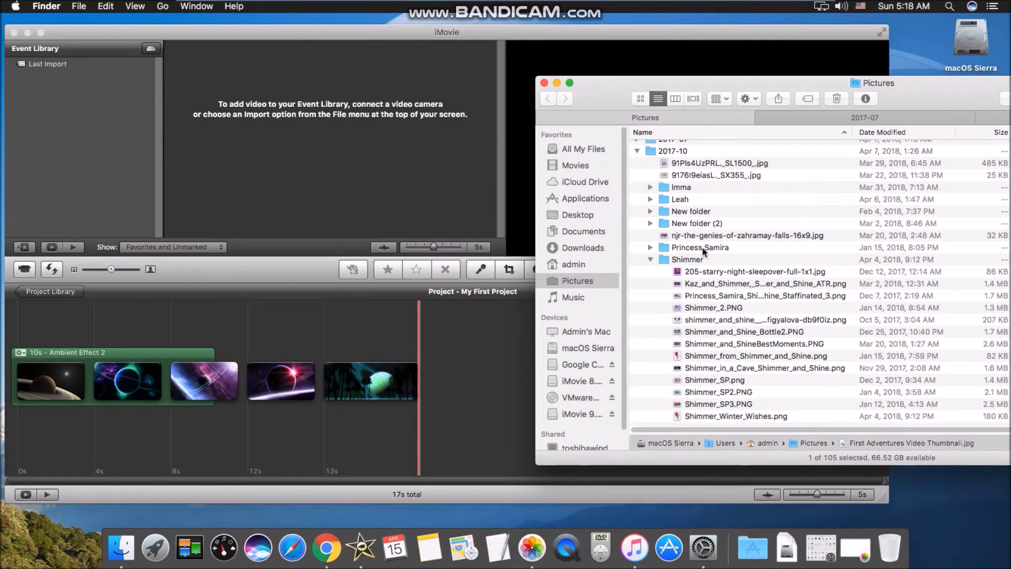
left_click_drag(858, 80, 736, 69)
scroll(966, 152, "down", 5)
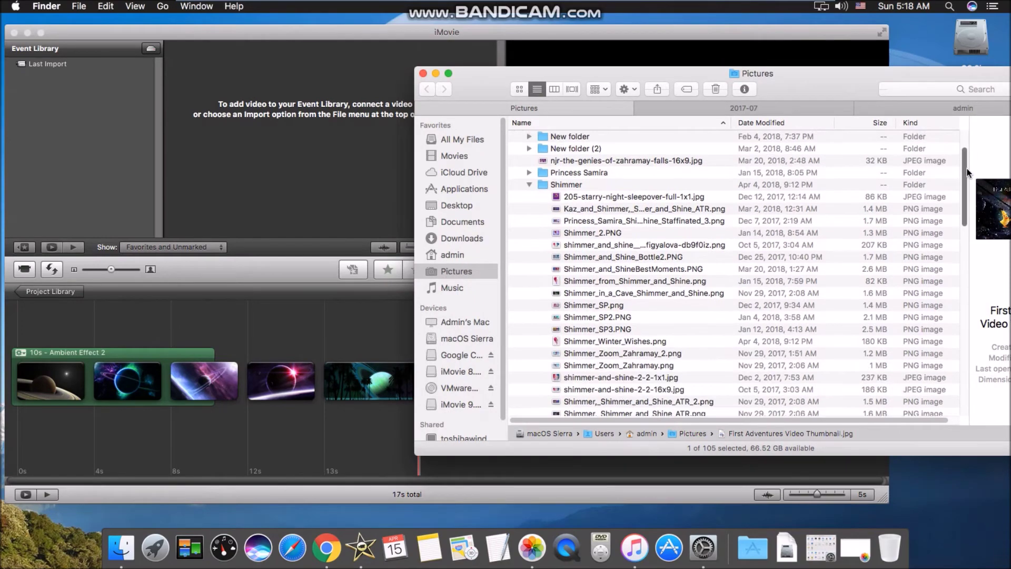
left_click_drag(686, 83, 841, 95)
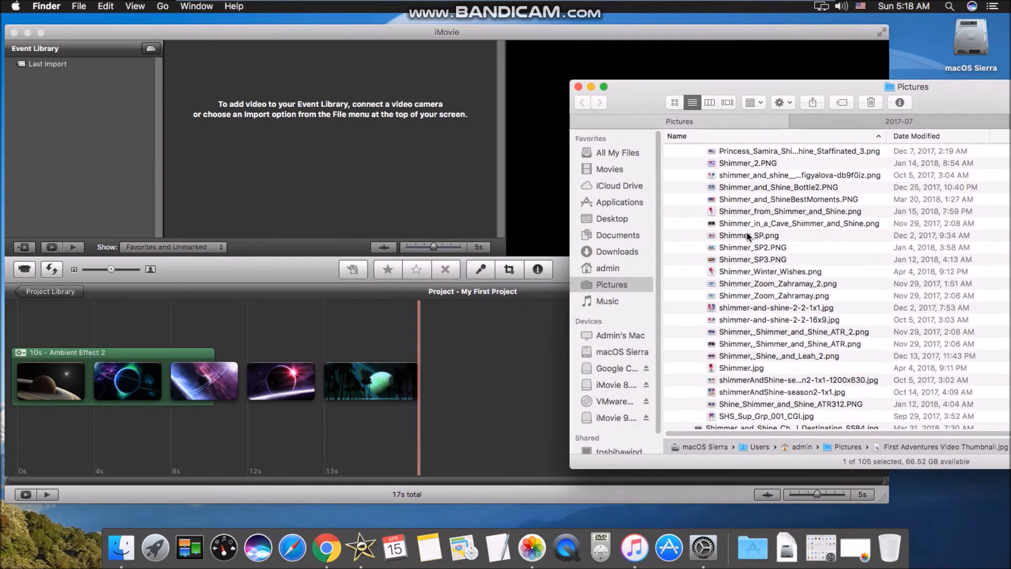
left_click(729, 369)
Try to place Shimmer.jpg at the end of the iMovie project timeline
left_click_drag(501, 381, 444, 383)
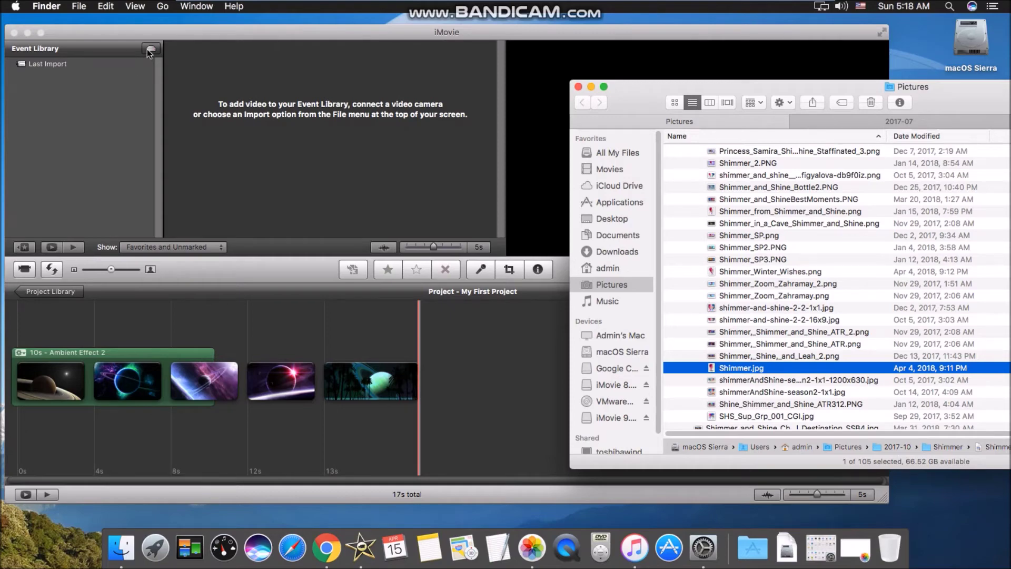
left_click(783, 15)
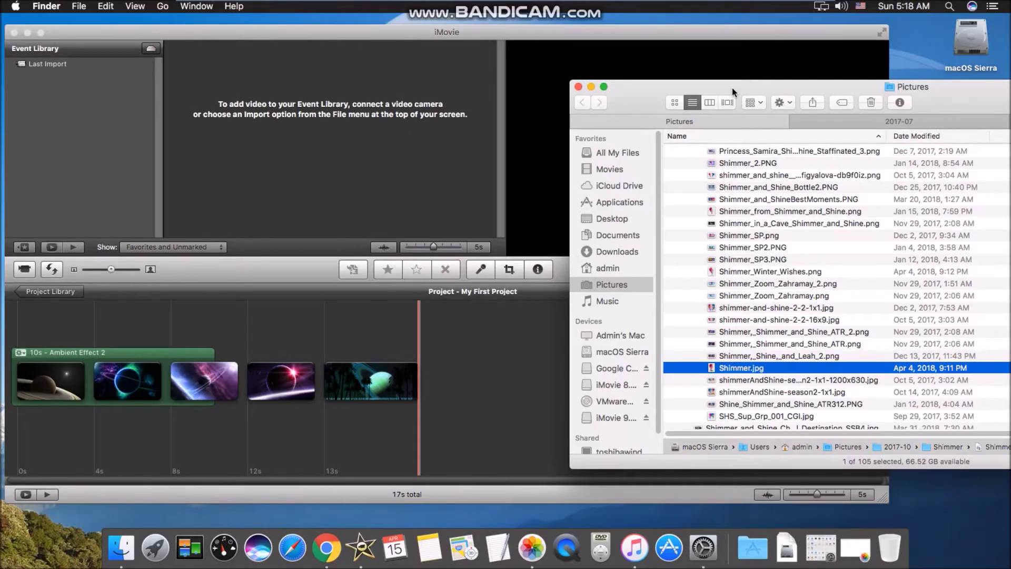
left_click_drag(732, 87, 744, 88)
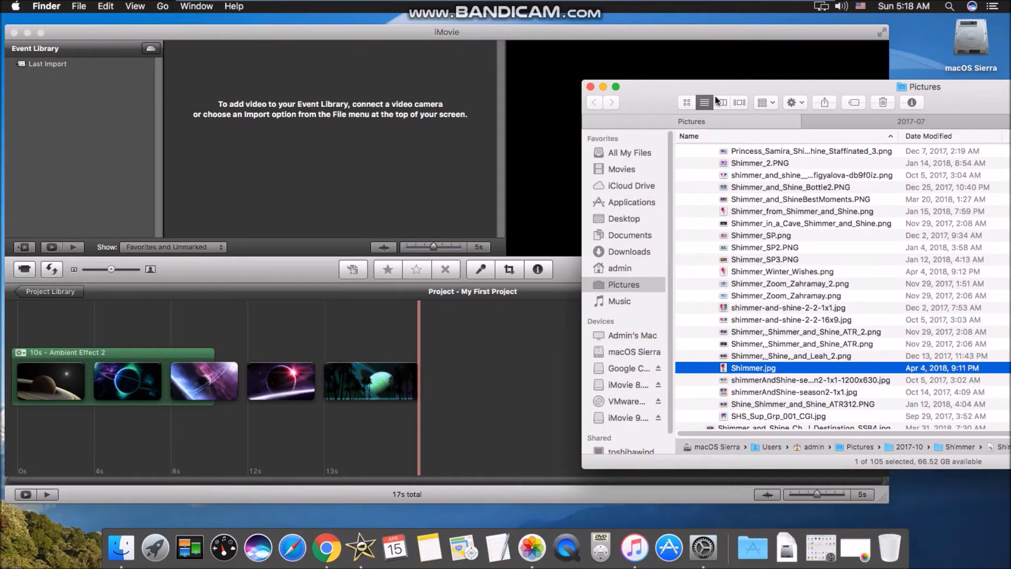
left_click_drag(678, 91, 695, 90)
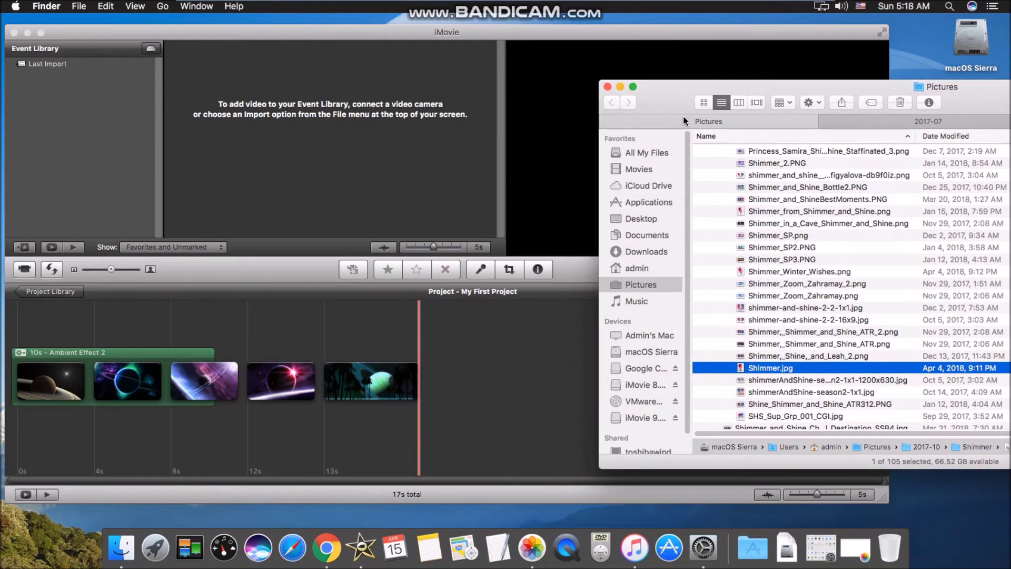
left_click_drag(630, 108, 622, 101)
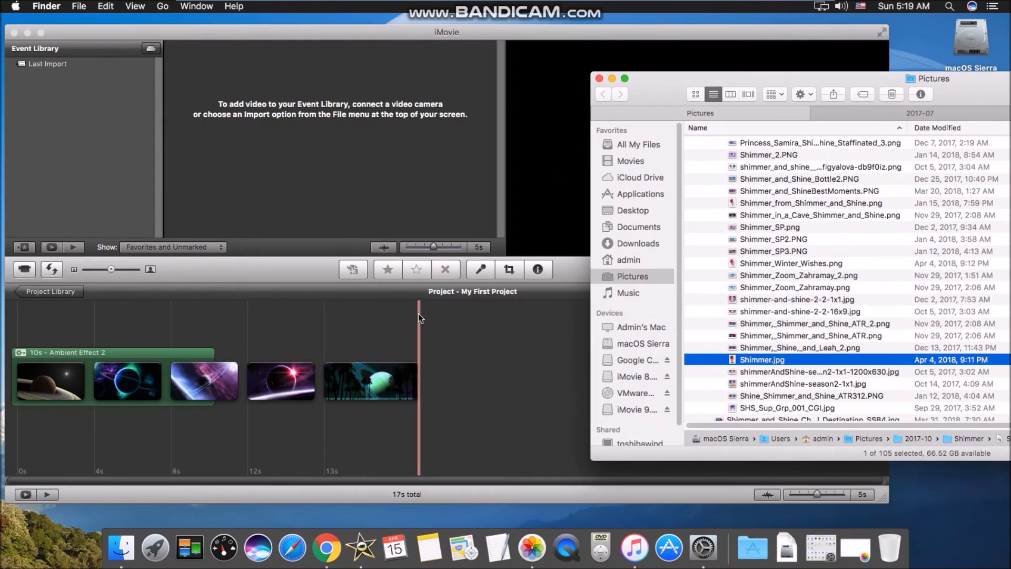
left_click_drag(763, 78, 733, 81)
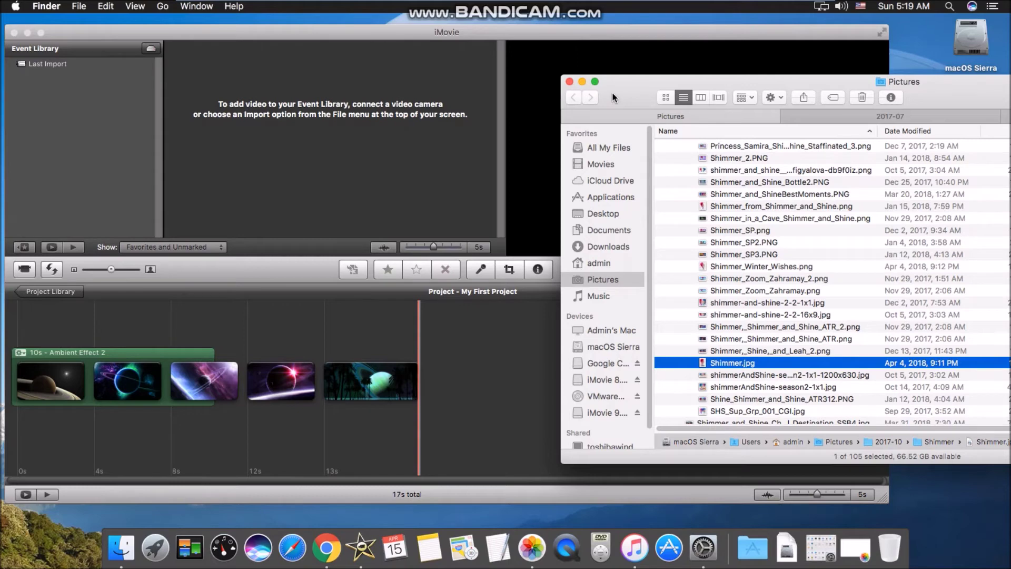
left_click(348, 39)
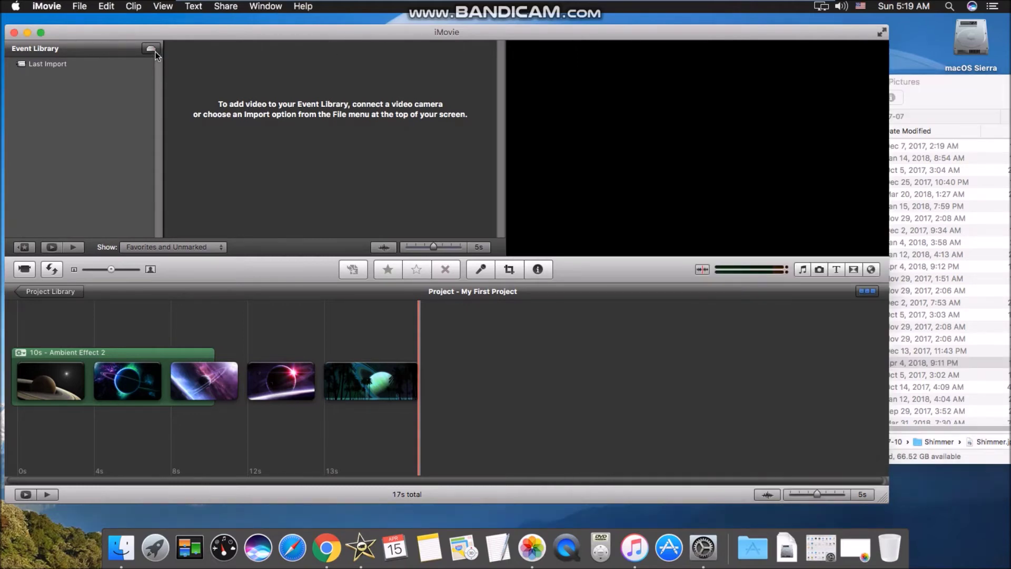
left_click(944, 95)
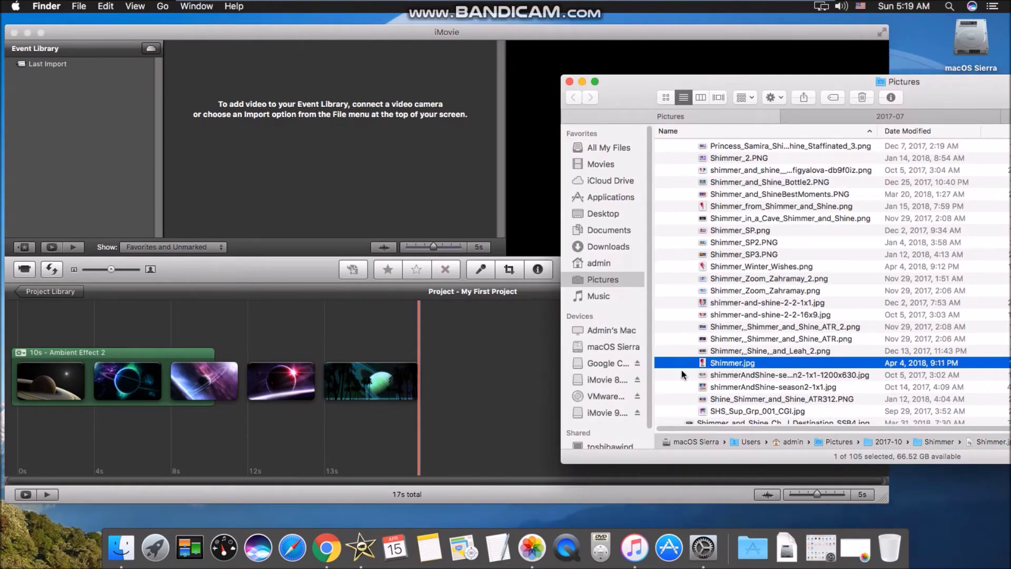
Add Shimmer.jpg to the iMovie project directly after the green forest planet clip
key("shift+Down")
key("shift+Down")
key("shift+Up")
key("shift+Up")
left_click_drag(697, 366, 431, 370)
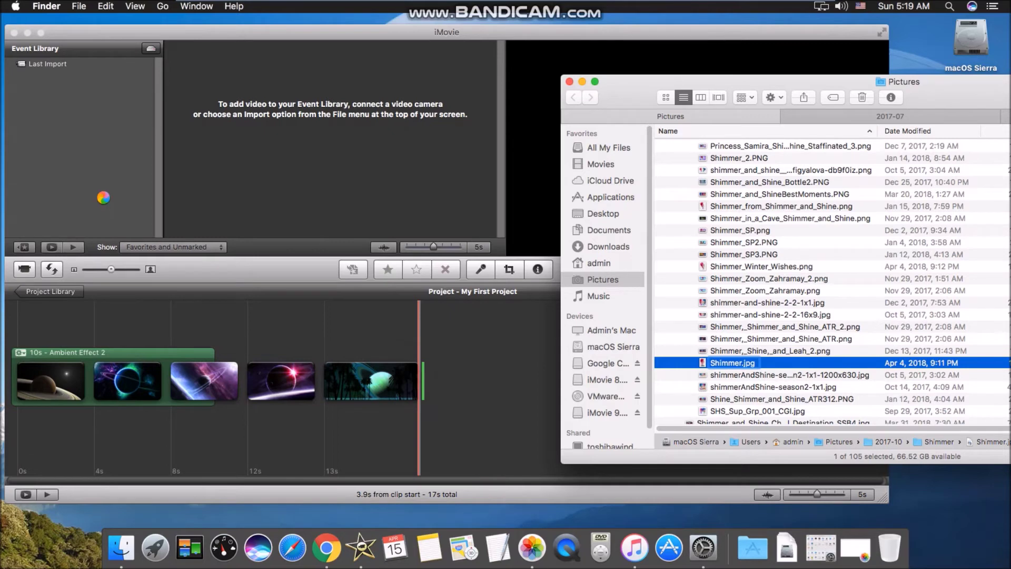
left_click(435, 389)
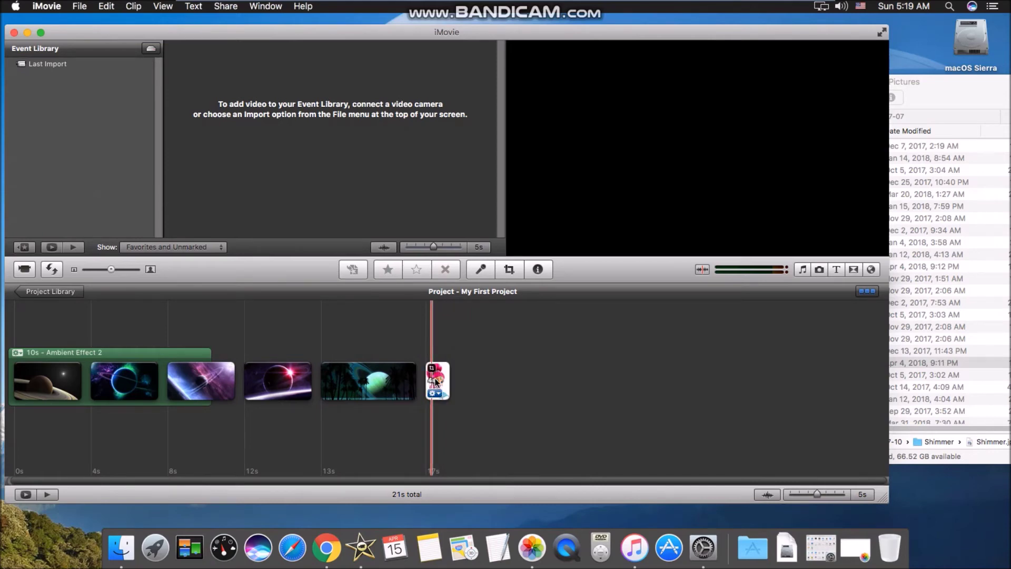
left_click(443, 383)
left_click(514, 389)
Collapse the Shimmer folder in Finder and add Shine.jpg from the Shine folder after the Shimmer image in the timeline
left_click(935, 133)
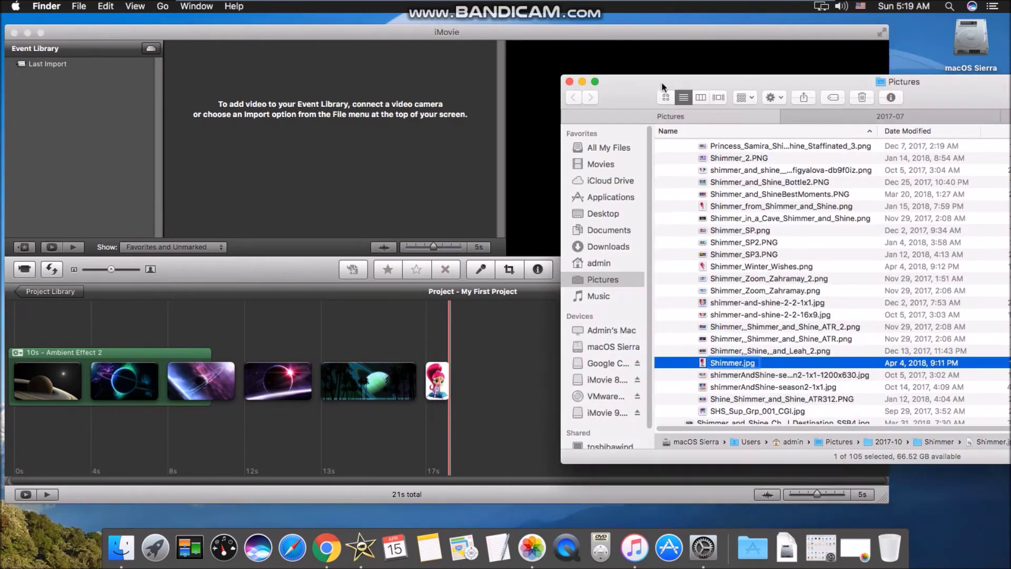
left_click_drag(627, 92, 665, 92)
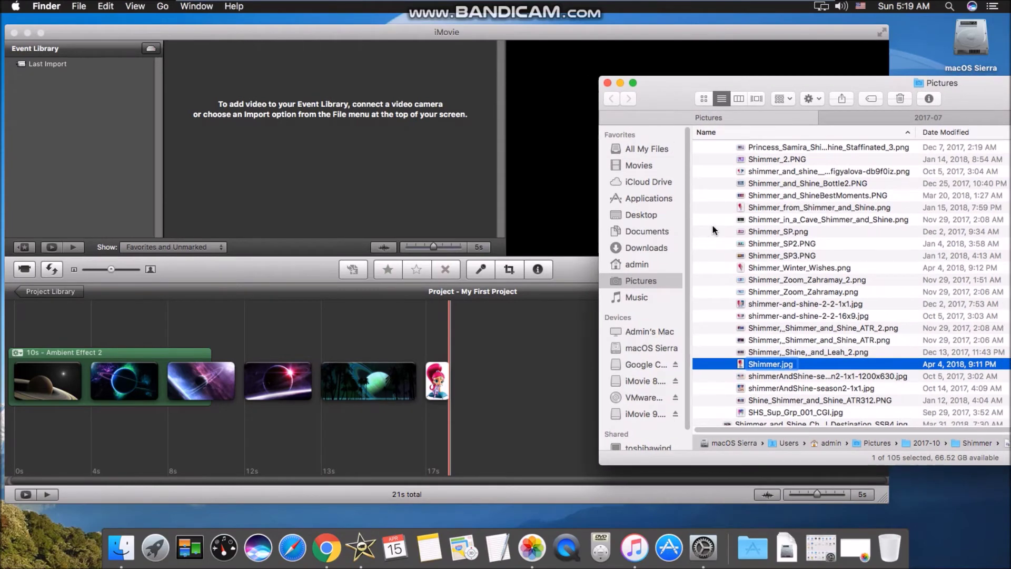
scroll(744, 217, "up", 4)
scroll(753, 221, "up", 3)
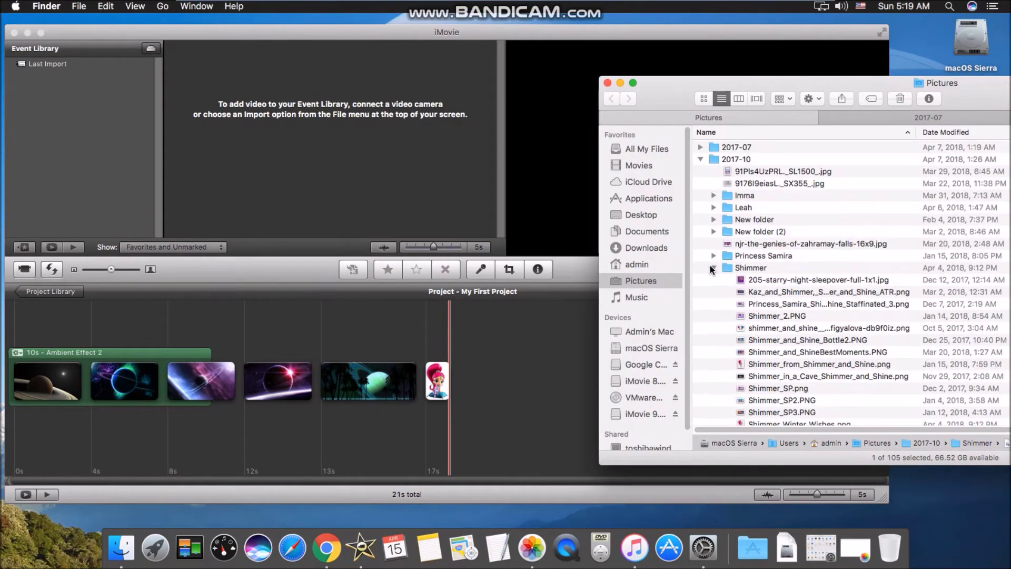
left_click(713, 267)
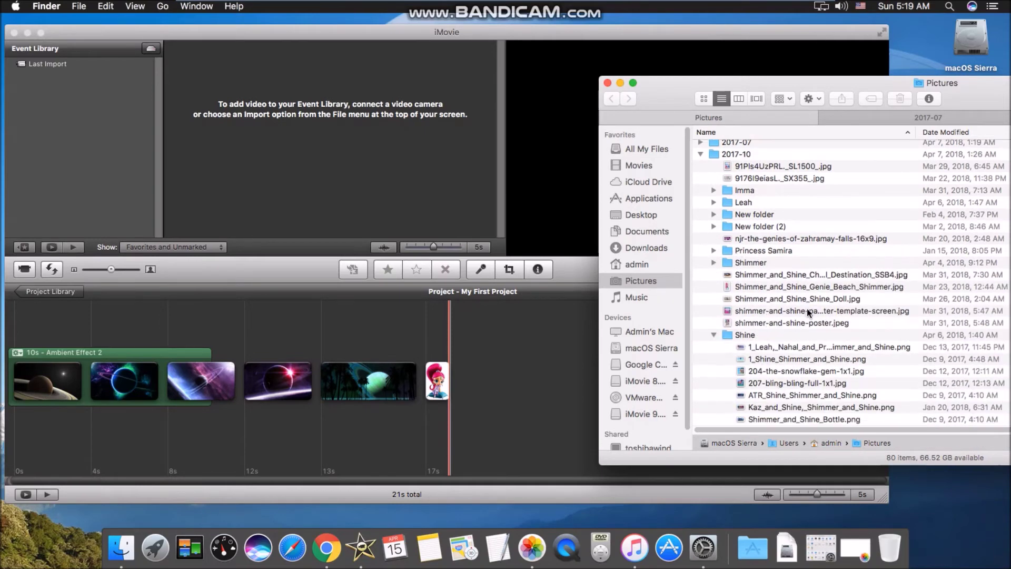
scroll(812, 312, "down", 5)
scroll(840, 258, "down", 3)
left_click(766, 382)
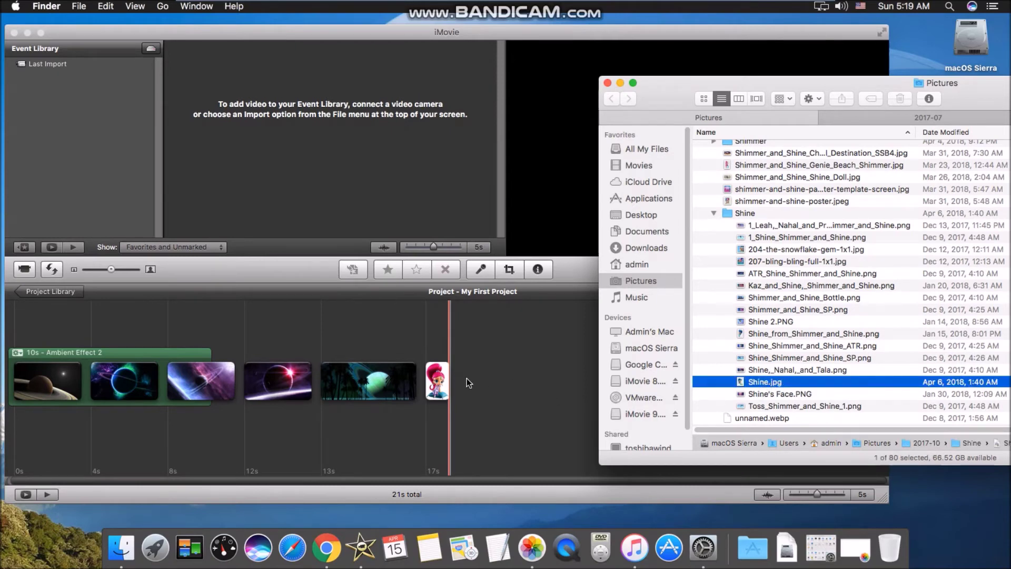
mouse_move(477, 387)
left_mouse_down()
mouse_move(461, 383)
mouse_move(495, 382)
left_mouse_up()
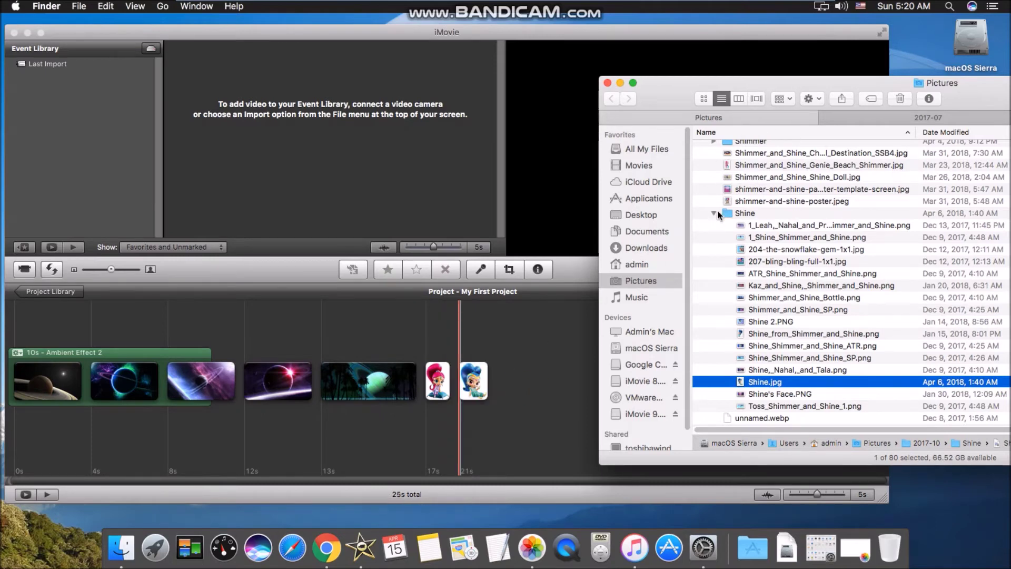
Collapse the Shine folder and add Leah.jpg from the Leah folder after the Shine image in the timeline, then collapse Leah
scroll(769, 212, "up", 2)
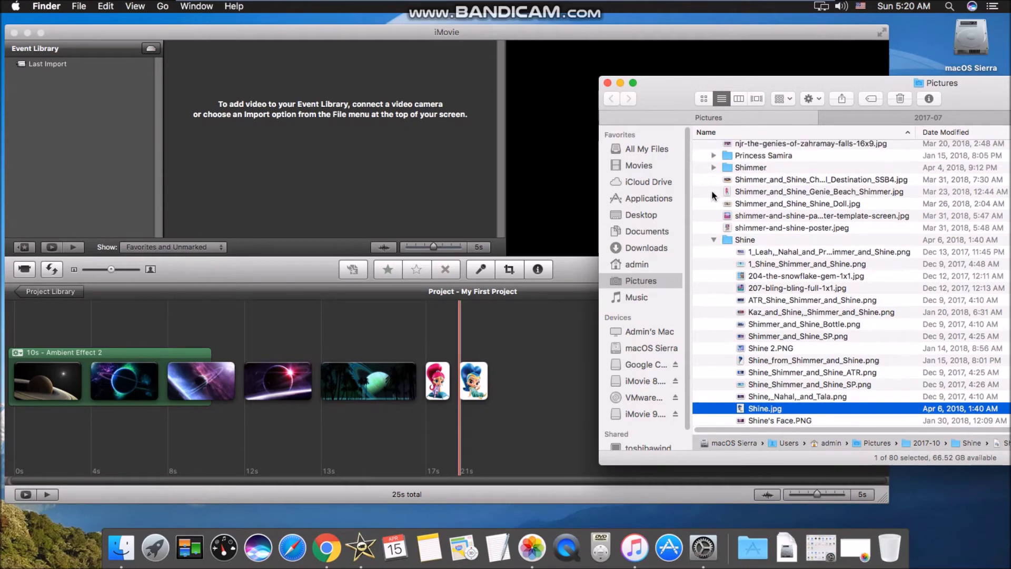
left_click(714, 240)
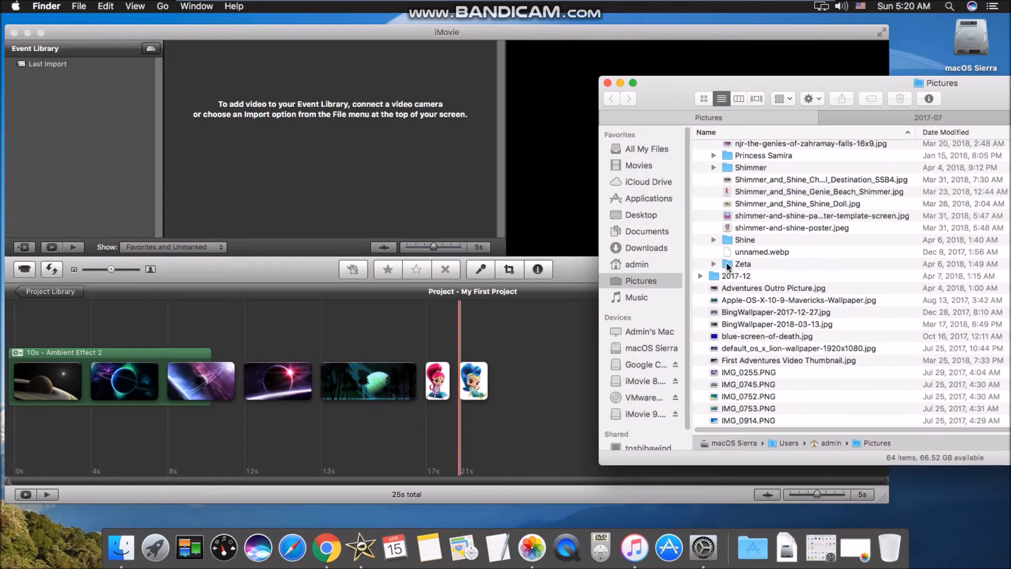
scroll(781, 237, "up", 1)
scroll(763, 221, "up", 3)
left_click(715, 188)
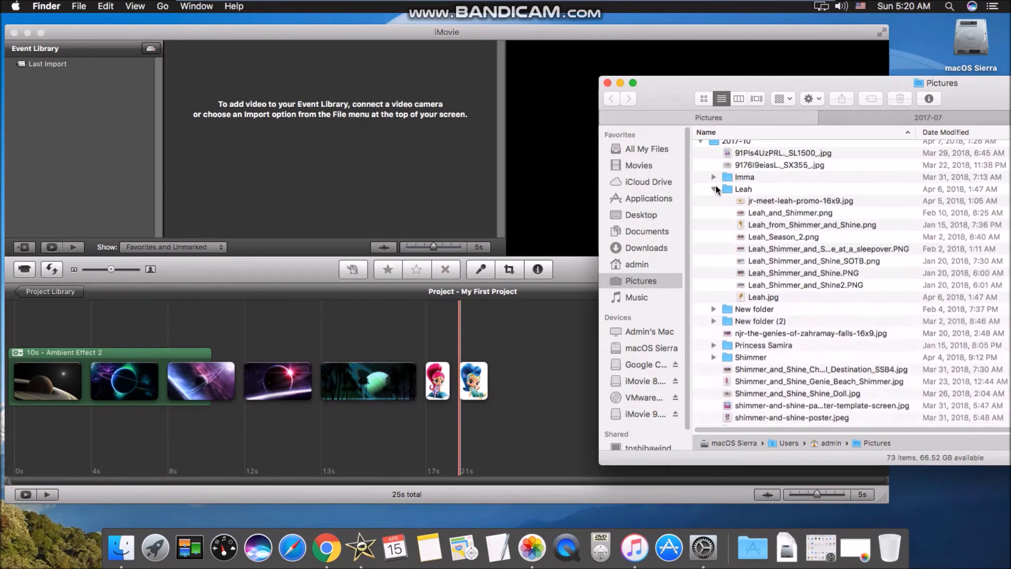
left_click_drag(751, 301, 505, 377)
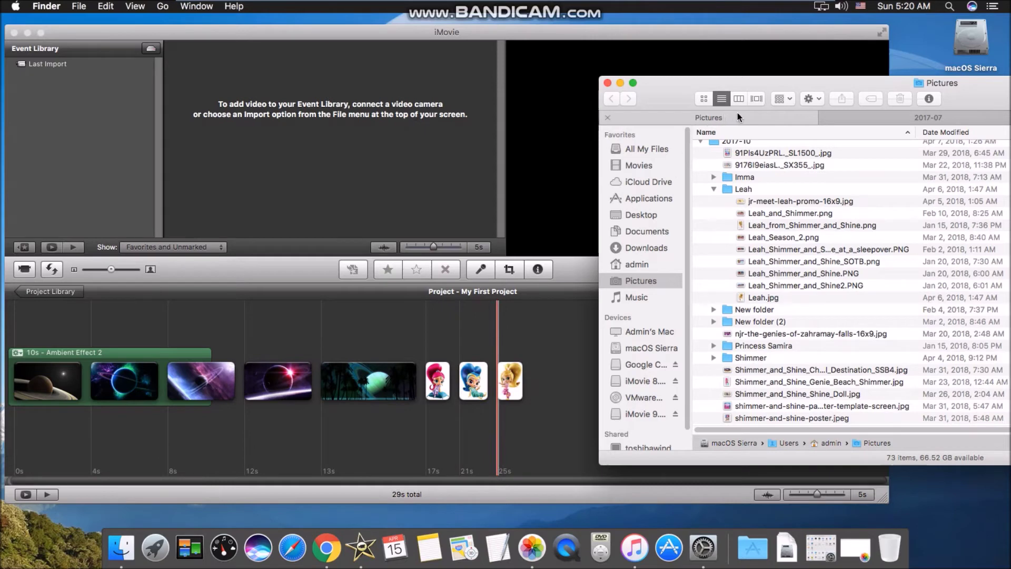
left_click(713, 190)
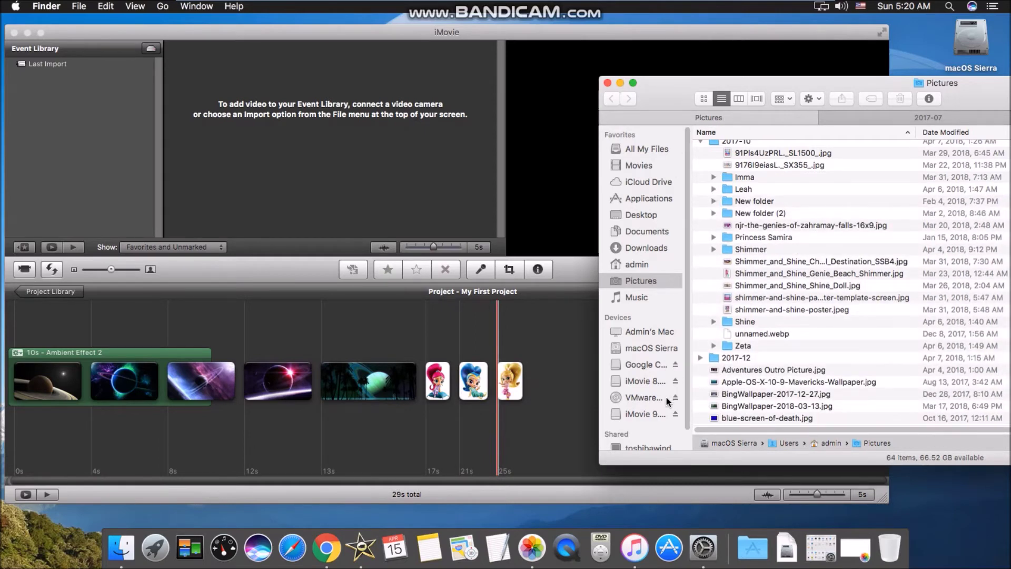
Expand the Zeta folder and add Zeta.jpg after the Leah image in the project timeline
left_click(713, 347)
left_click_drag(753, 368, 546, 370)
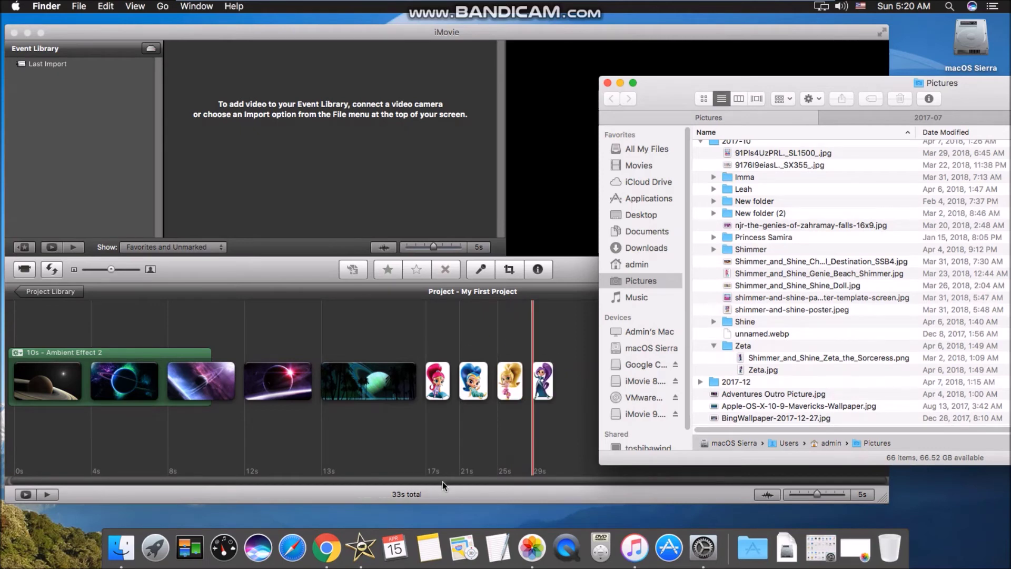
left_click(483, 479)
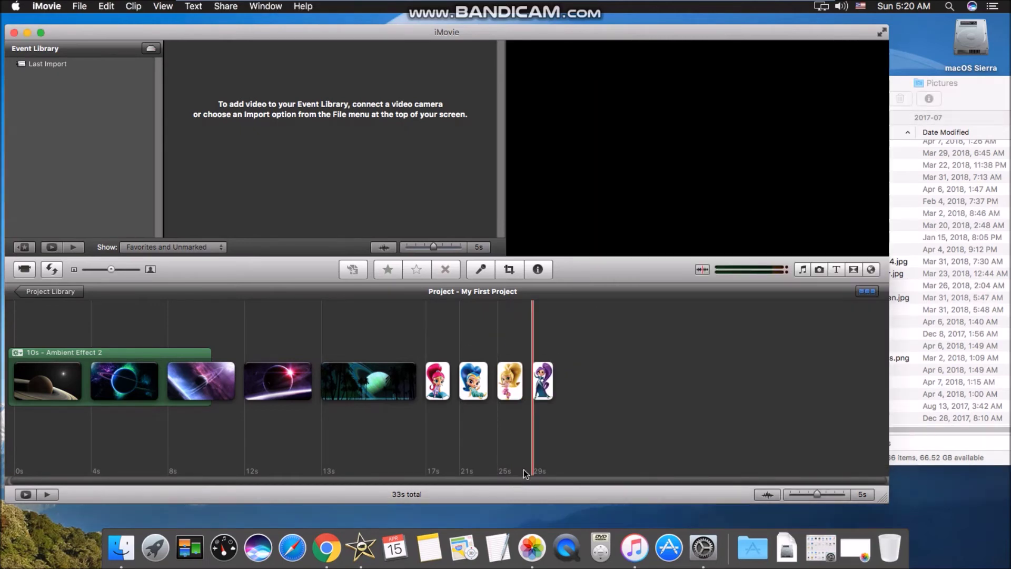
left_click(953, 94)
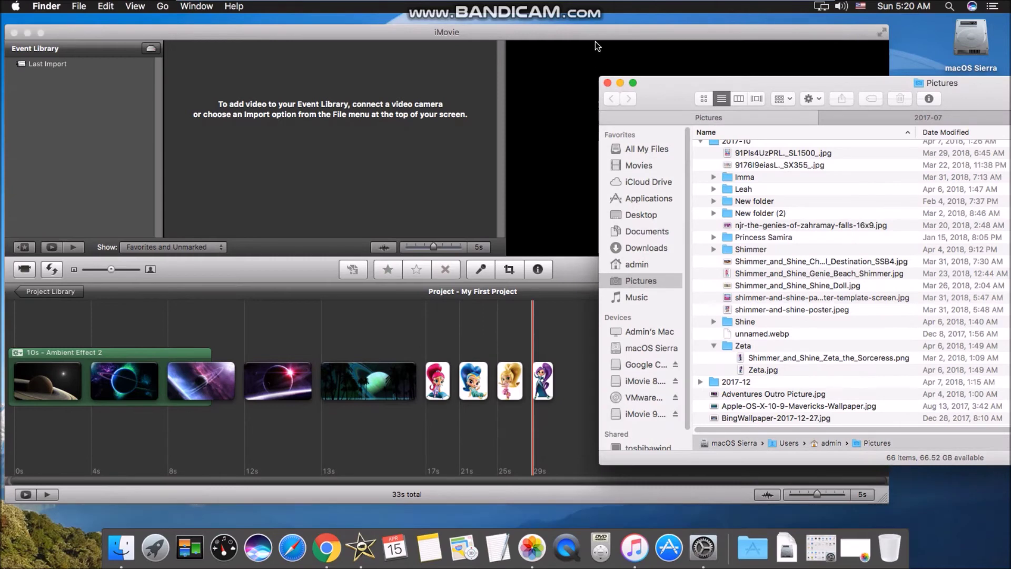
Add Shimmer_from_Shimmer_and_Shine.png from the Shimmer folder after the Zeta image in the timeline, and collapse the folder
left_click(715, 249)
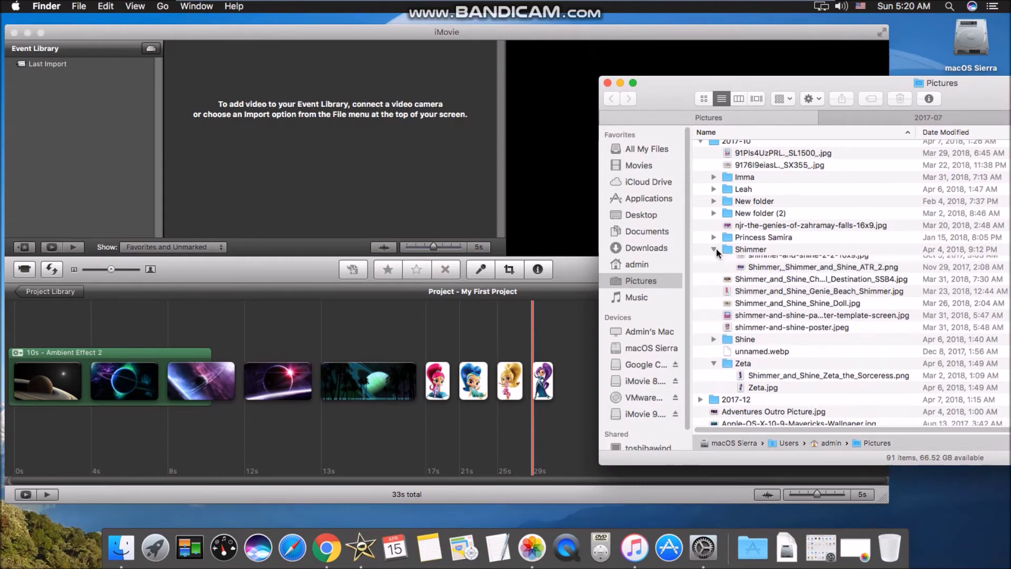
left_click(789, 345)
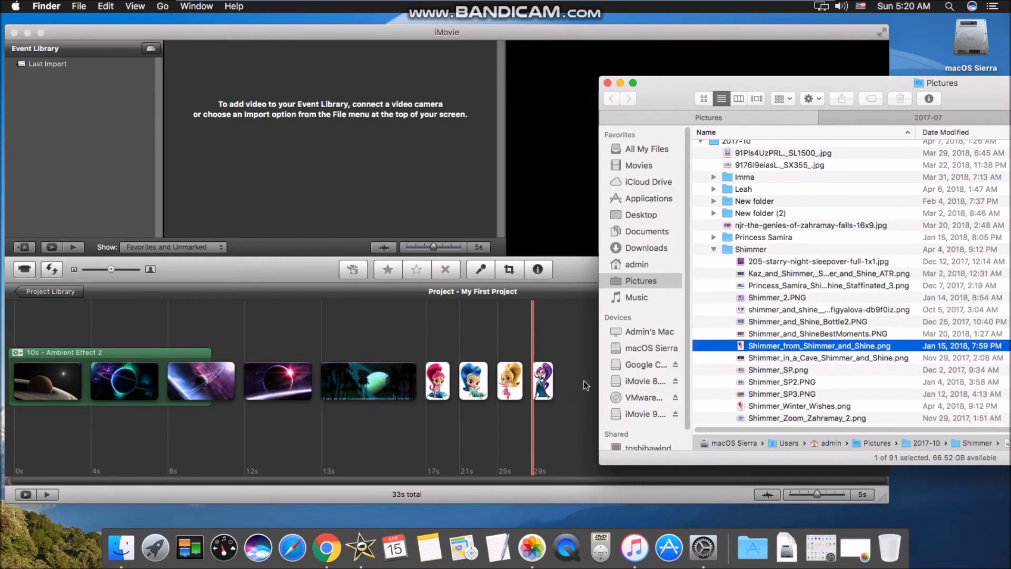
left_click_drag(573, 385, 570, 372)
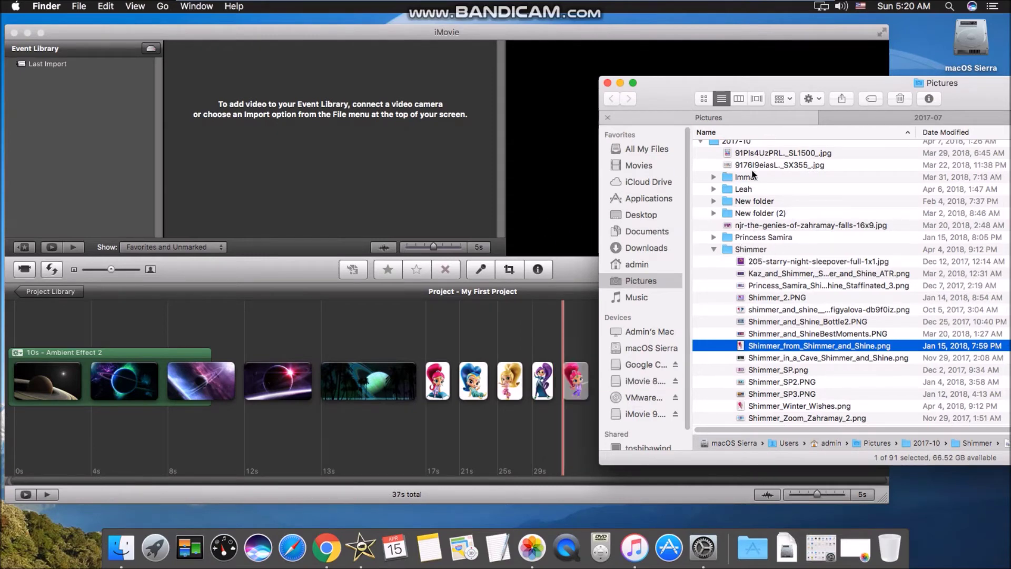
left_click(713, 248)
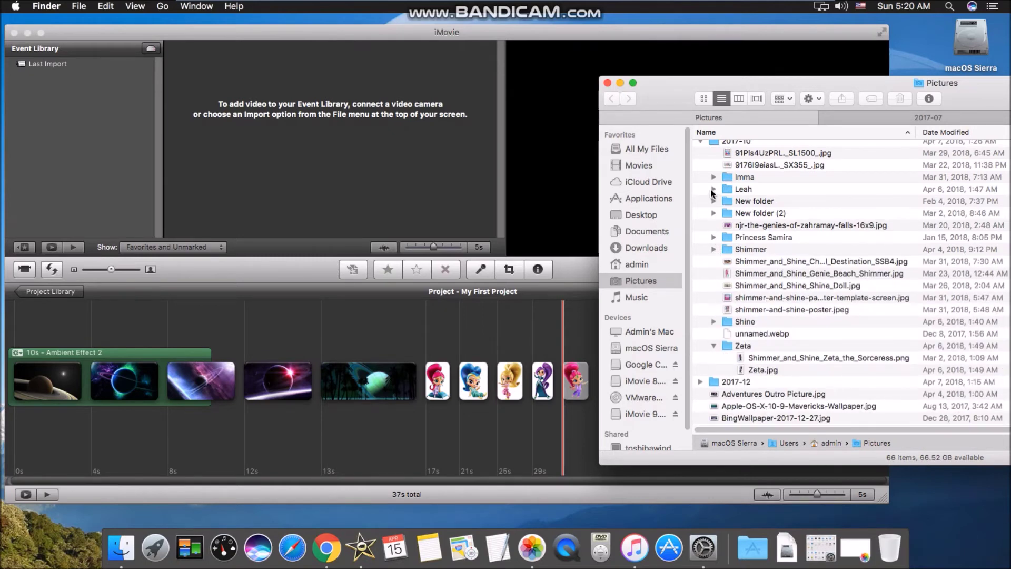
Add Shine_from_Shimmer_and_Shine.png from the Shine folder to the end of the timeline, moving the Finder window aside to make room
left_click(713, 322)
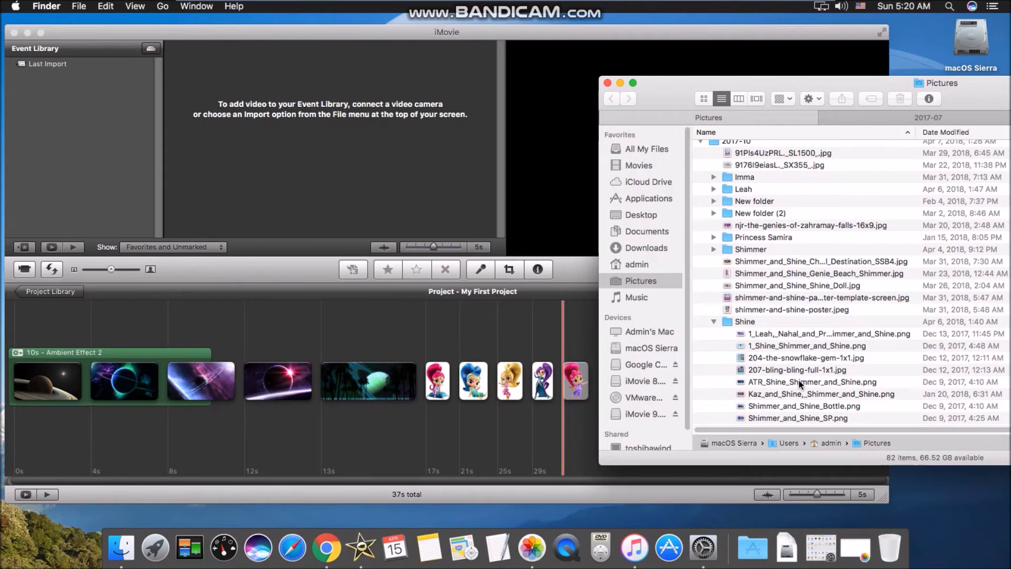
scroll(803, 327, "down", 2)
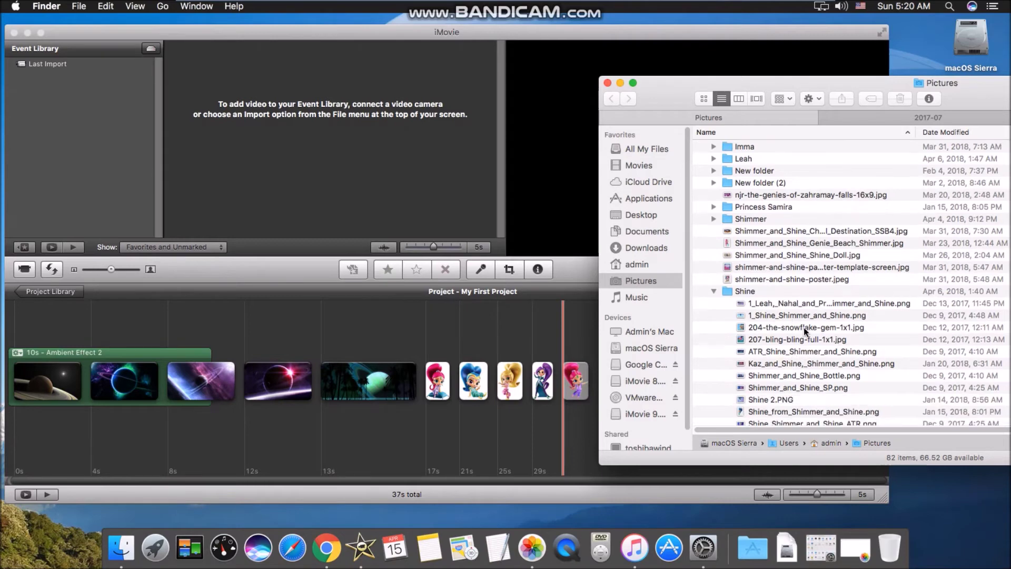
left_click(777, 412)
left_click_drag(747, 402, 592, 380)
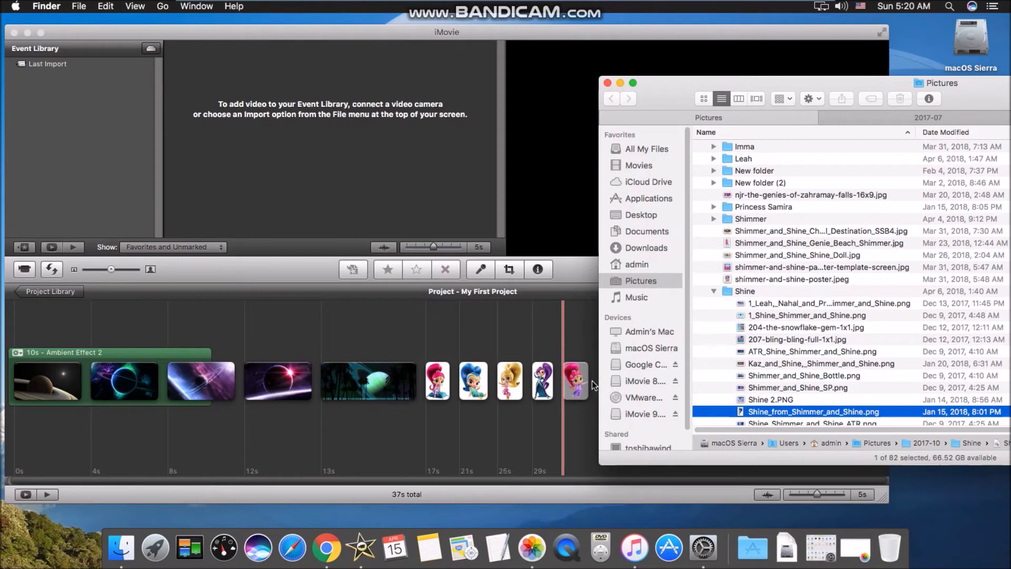
left_click_drag(679, 87, 786, 92)
left_click_drag(841, 416, 600, 387)
left_click_drag(576, 471, 576, 472)
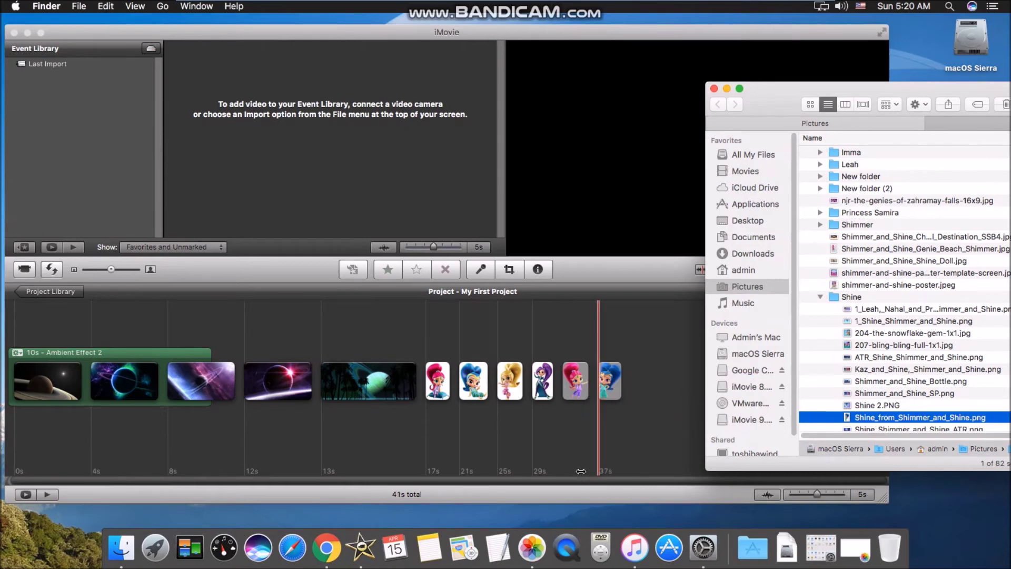
Reposition the iMovie and Finder windows so the end of the timeline and the file list are both accessible
left_click(552, 485)
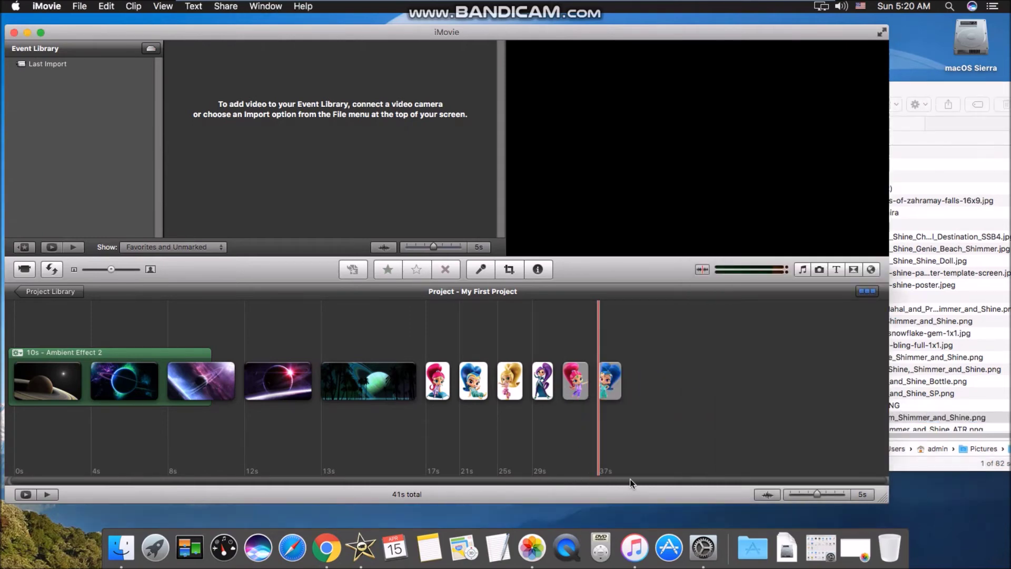
left_click_drag(256, 34, 2, 54)
left_click_drag(337, 55, 303, 48)
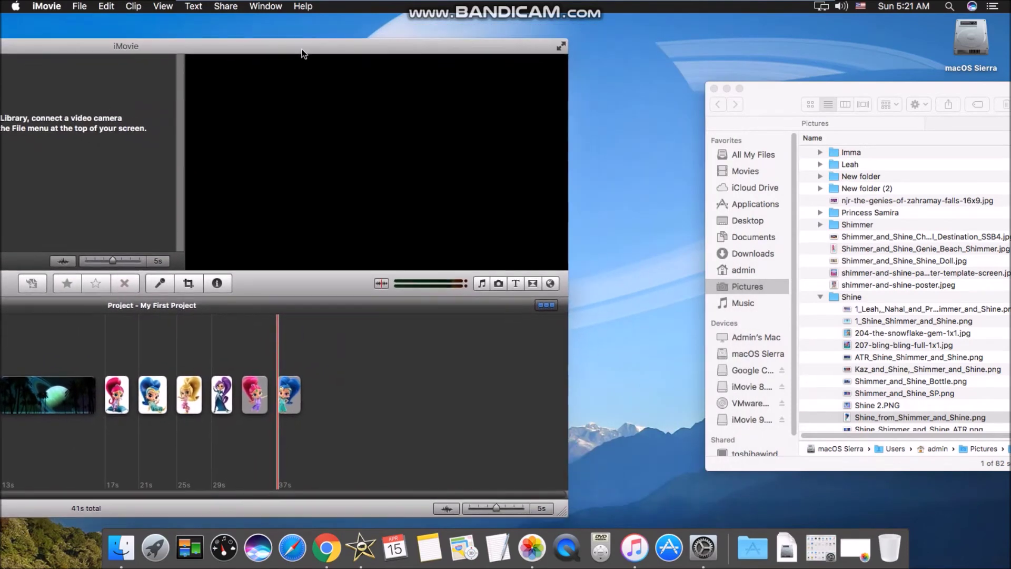
left_click_drag(900, 94, 715, 97)
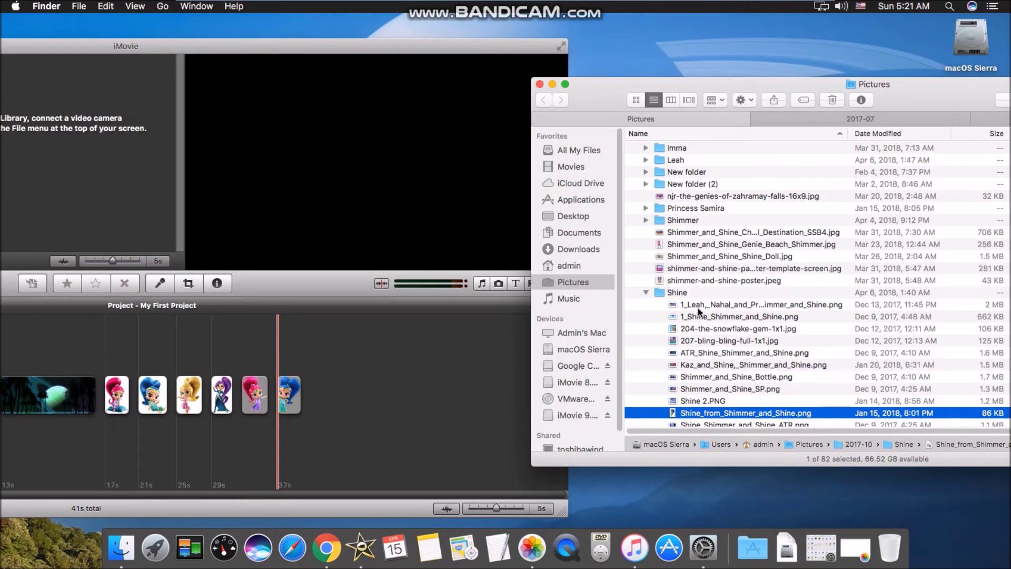
Collapse the Shine folder and add Leah_from_Shimmer_and_Shine.png from the Leah folder to the end of the timeline, closing Leah again
left_click(646, 292)
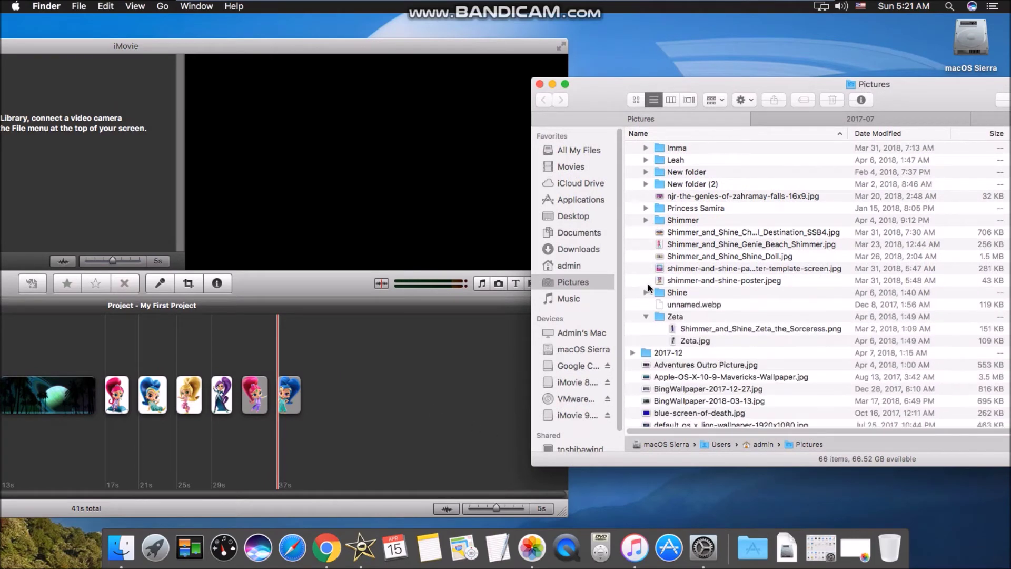
left_click(646, 160)
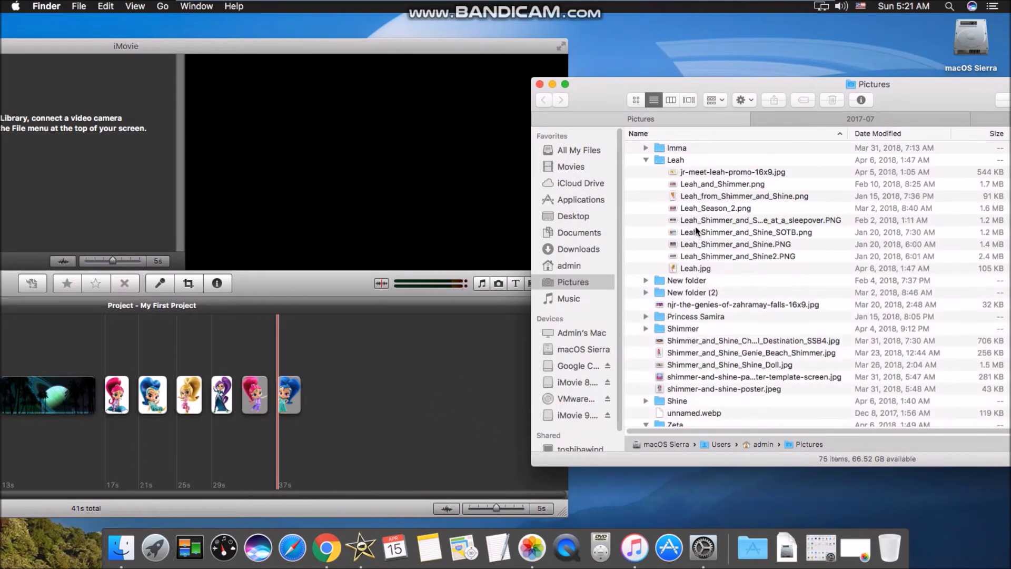
left_click(708, 196)
left_click_drag(708, 199, 326, 391)
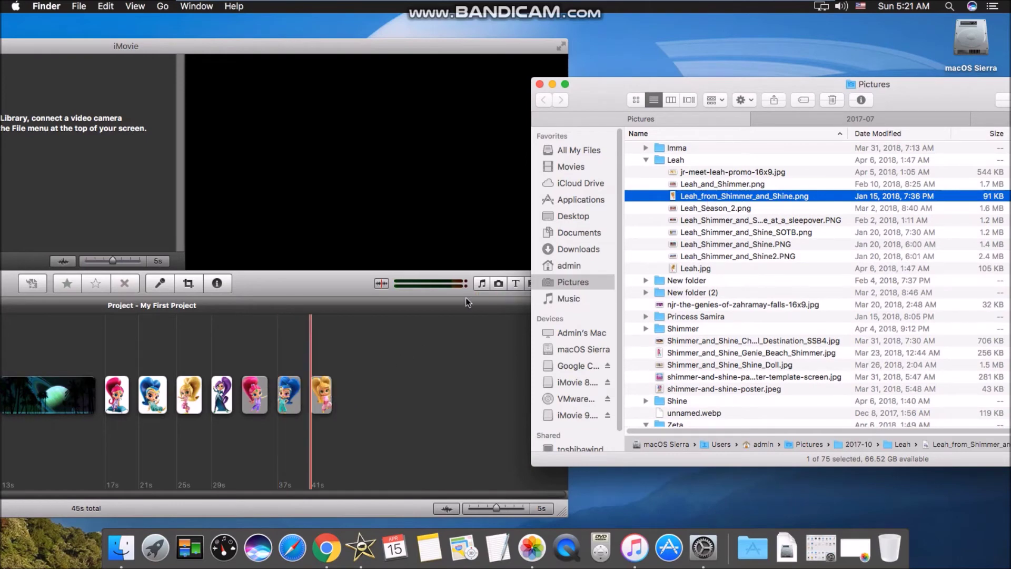
left_click(647, 161)
Add Shimmer_and_Shine_Zeta_the_Sorceress.png from the Zeta folder to the end of the timeline, and collapse the folder
left_click(646, 317)
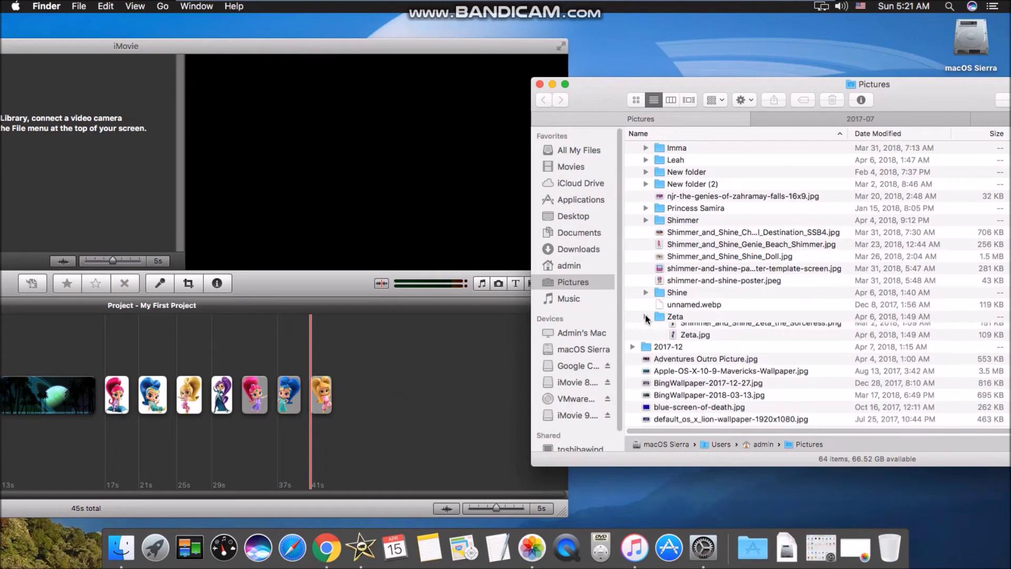
left_click(646, 317)
left_click_drag(511, 350, 390, 388)
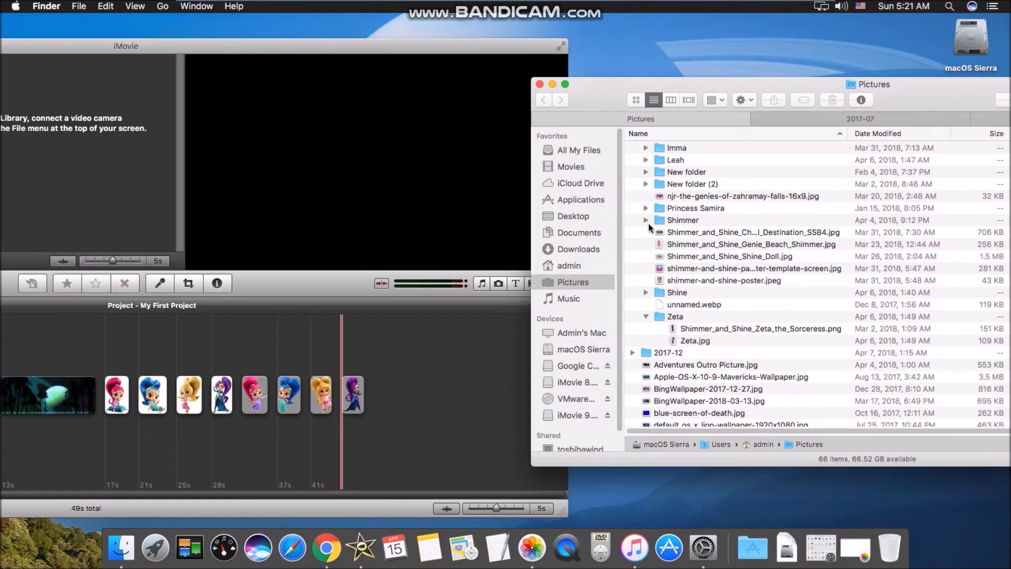
left_click(646, 317)
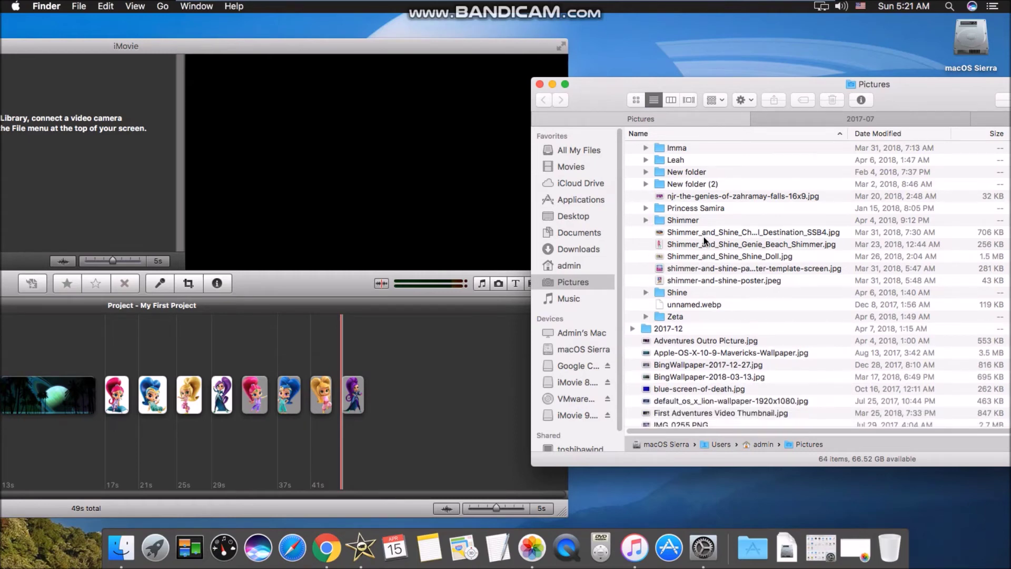
scroll(737, 226, "up", 2)
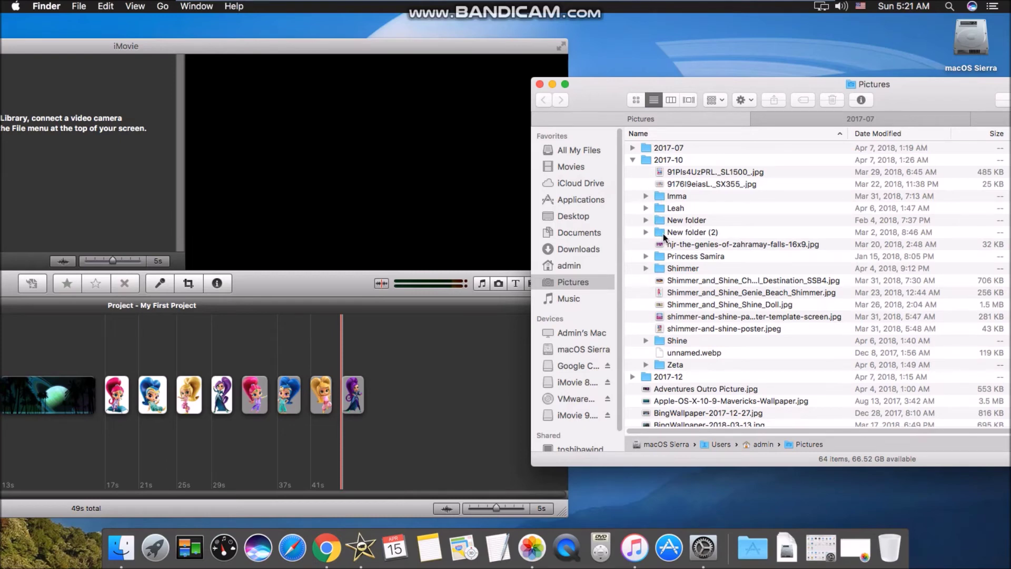
left_click_drag(613, 90, 605, 88)
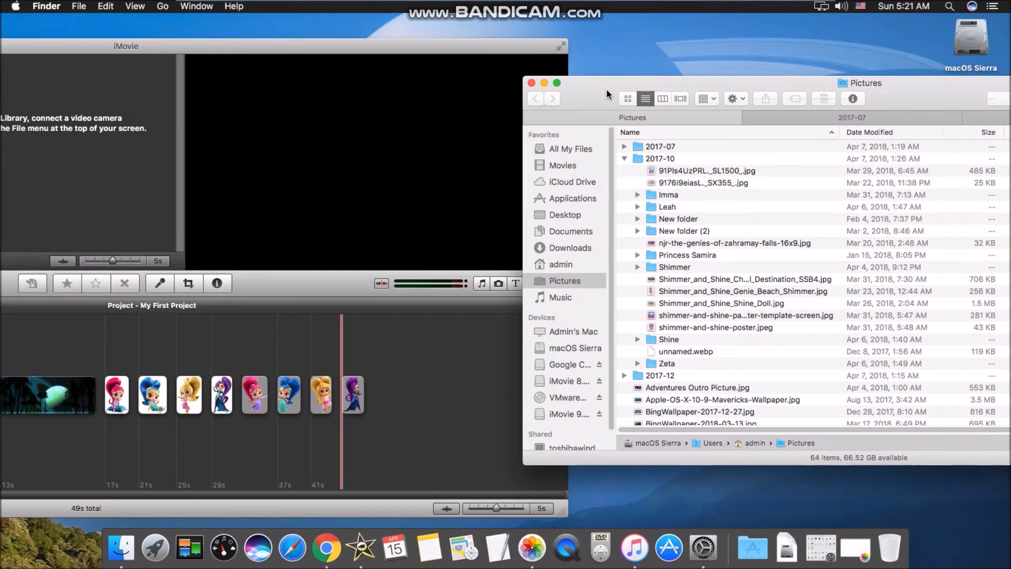
left_click(343, 491)
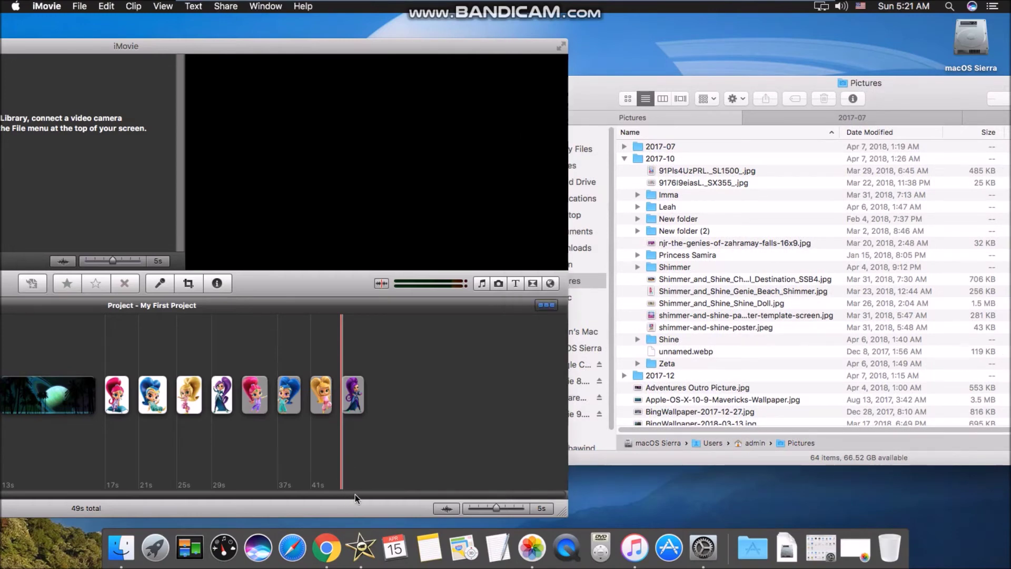
left_click(697, 83)
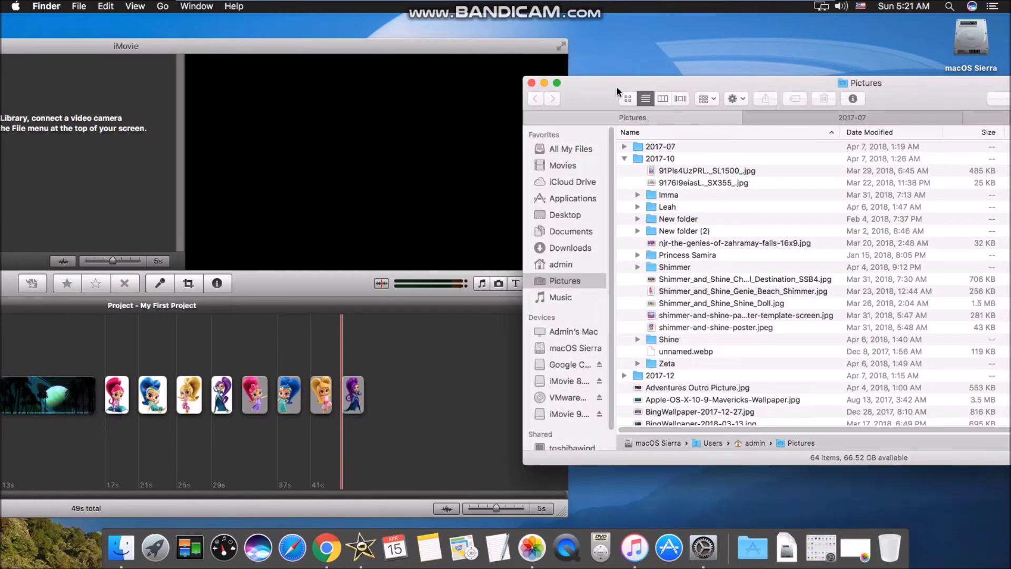
left_click_drag(616, 86, 605, 100)
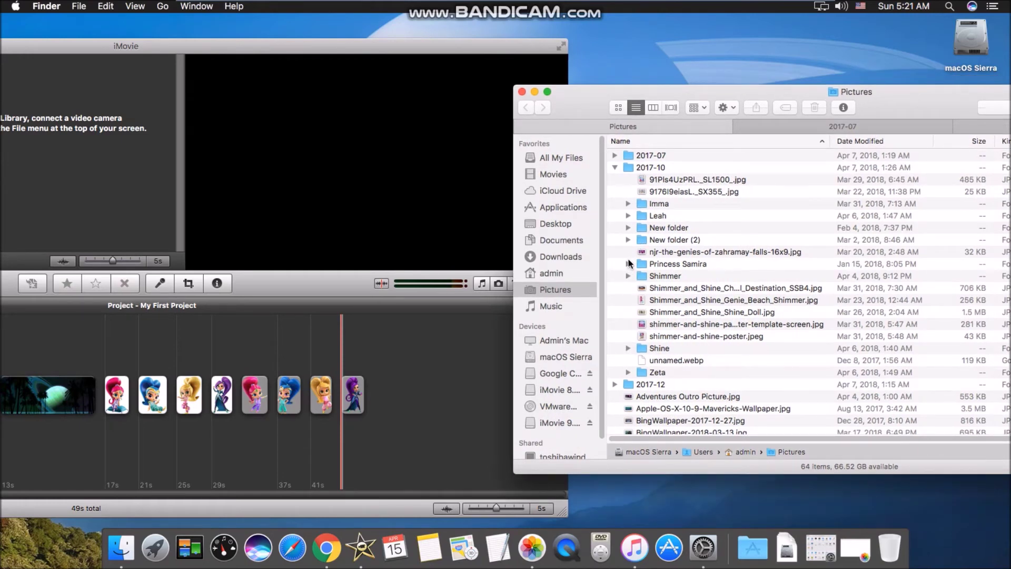
Add the PNG image from the Princess Samira folder to the end of the timeline, and collapse the folder
left_click(627, 203)
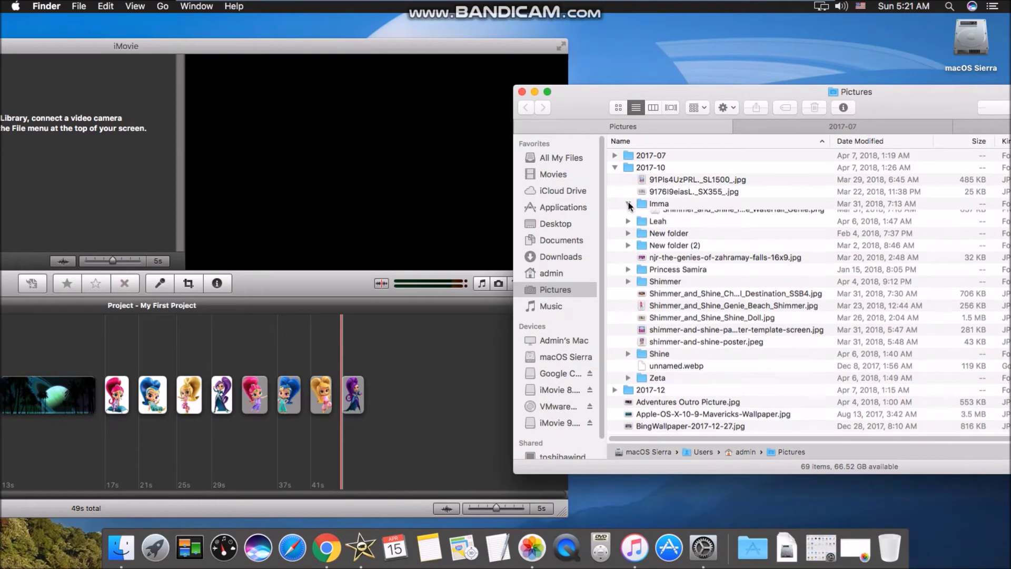
left_click(628, 203)
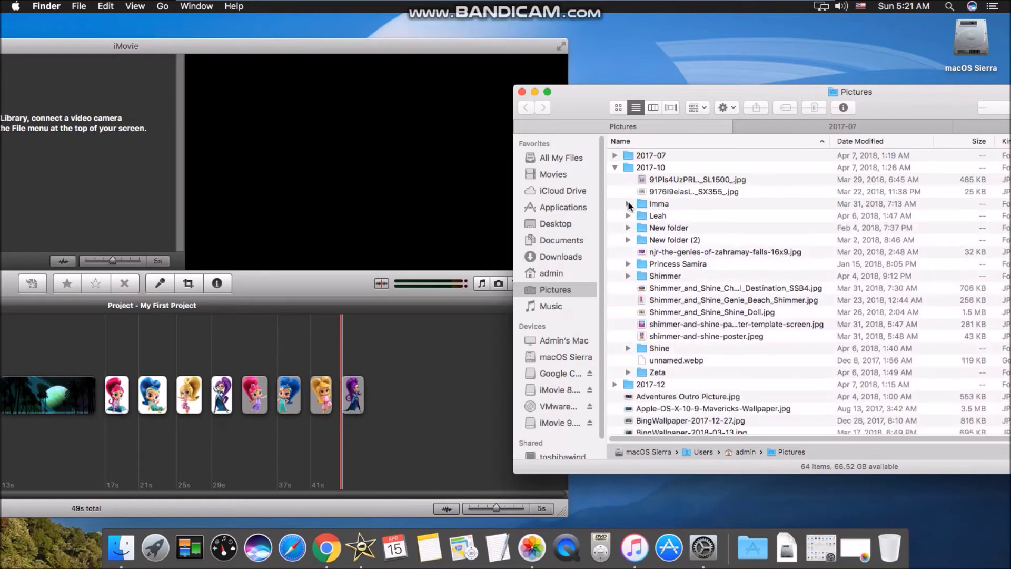
left_click(629, 263)
mouse_move(700, 276)
left_mouse_down()
mouse_move(495, 346)
mouse_move(406, 394)
left_mouse_up()
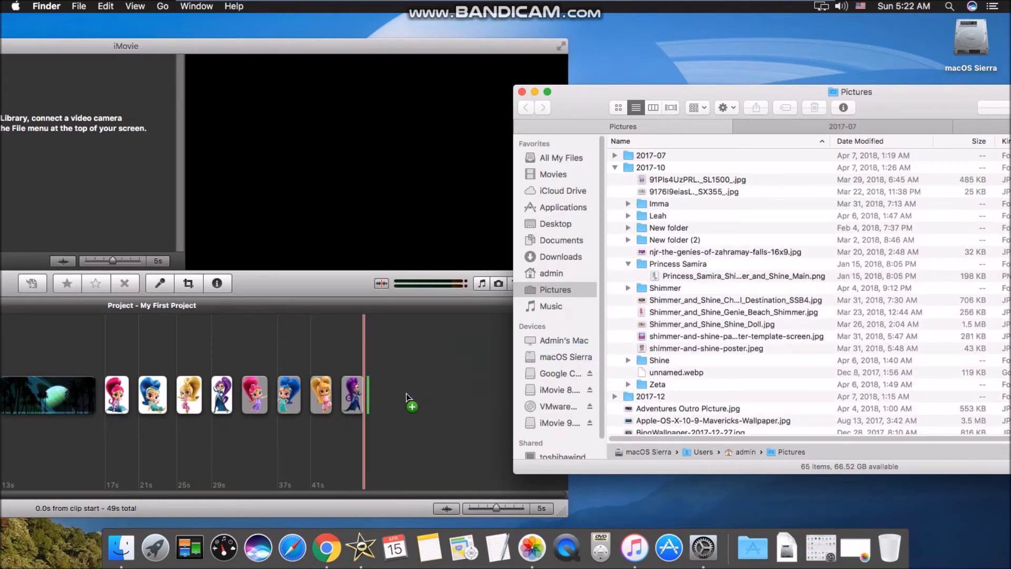
left_click_drag(522, 315, 378, 400)
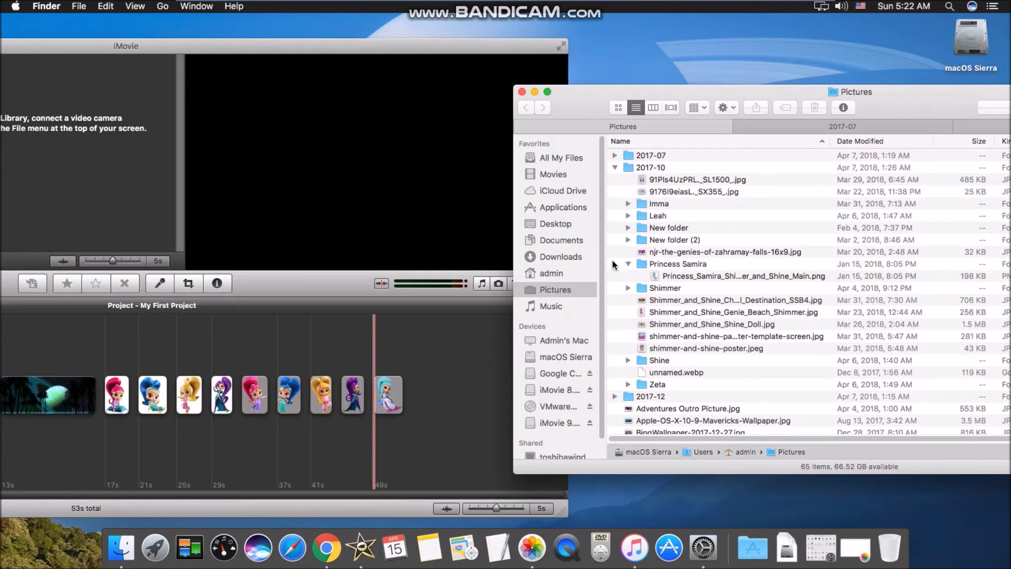
left_click(628, 264)
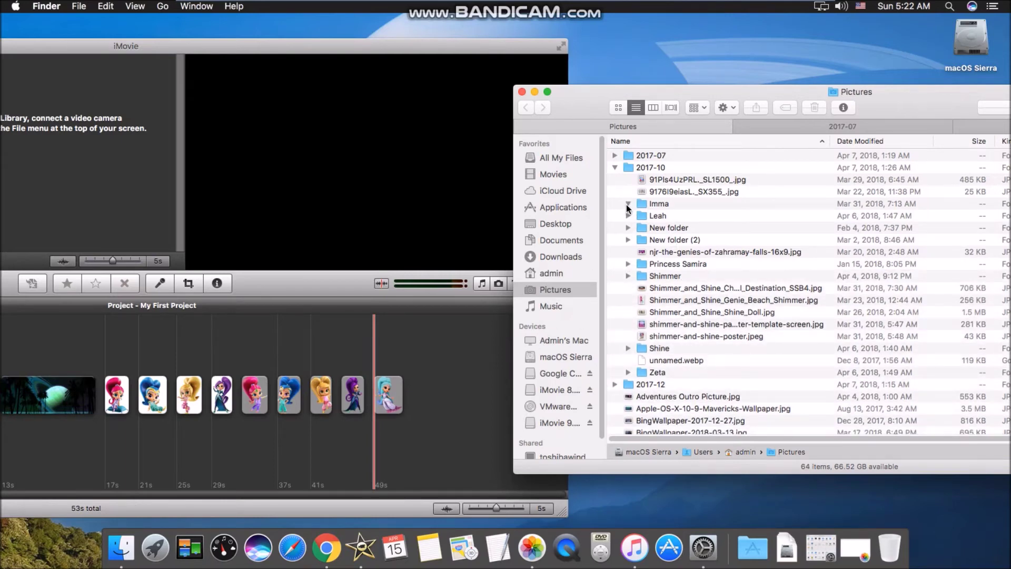
Add Shimmer_and_Shine_Imma_the_Waterfall_Genie.png from the Imma folder to the end of the timeline, and collapse the folder
left_click(627, 204)
left_click(725, 264)
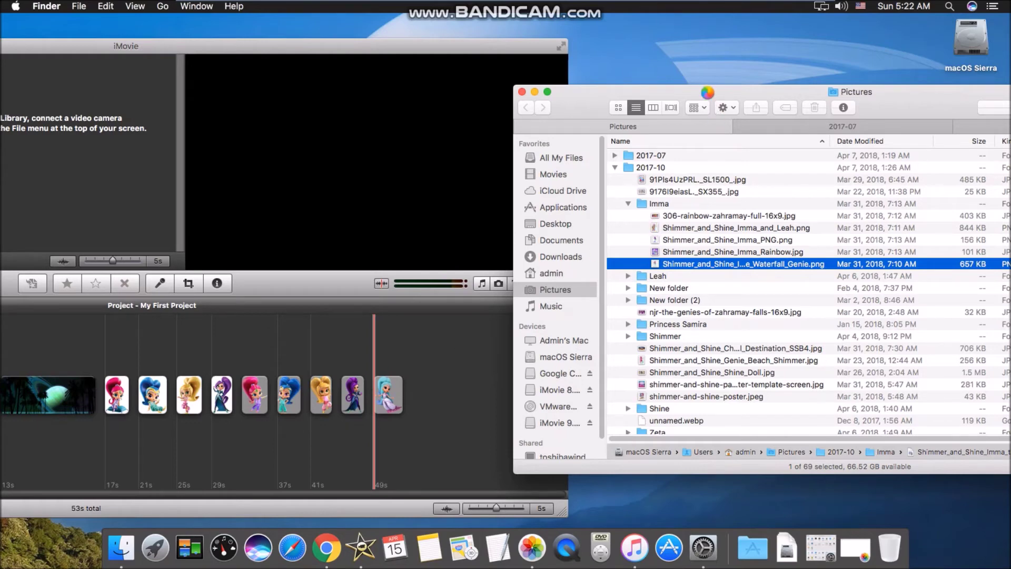
mouse_move(704, 93)
left_mouse_down()
mouse_move(692, 96)
mouse_move(703, 93)
left_mouse_up()
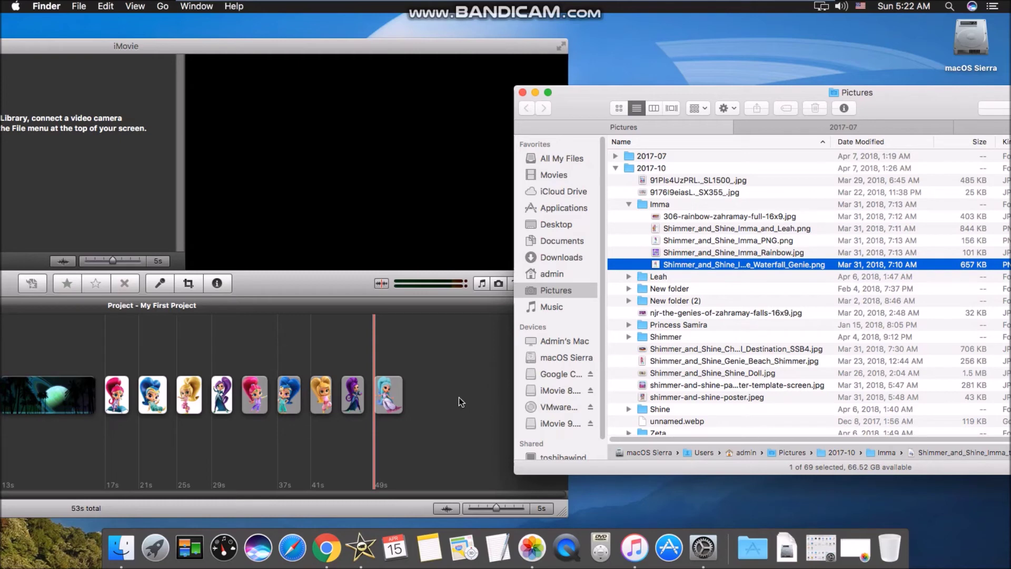
left_click_drag(434, 396, 434, 397)
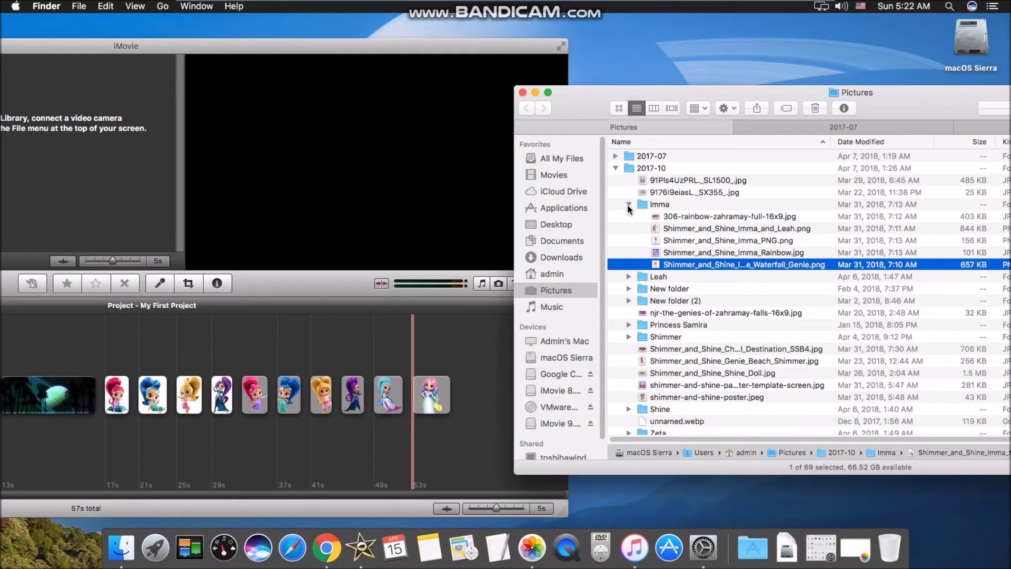
key("Return")
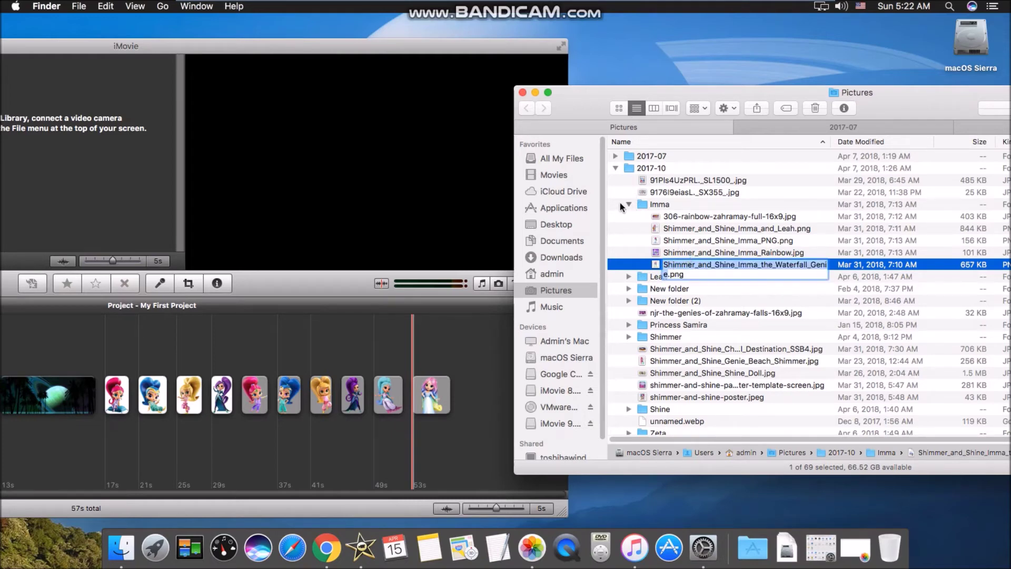
left_click(629, 204)
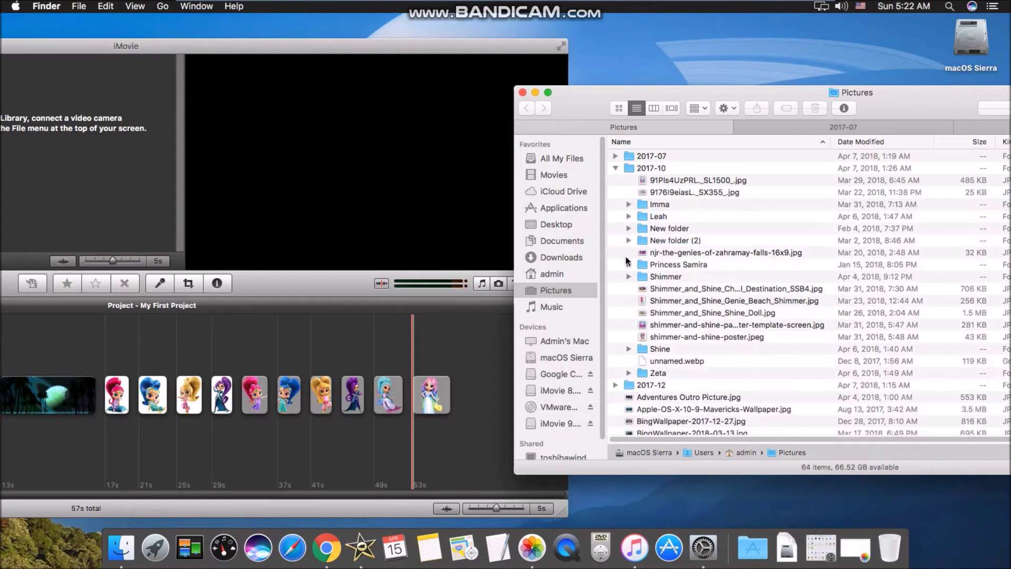
Append the Shimmer and Shine Final Destination SSB4 JPG from the 2017-10 folder to the timeline, and shift the Pictures window off the timeline's end
left_click(690, 325)
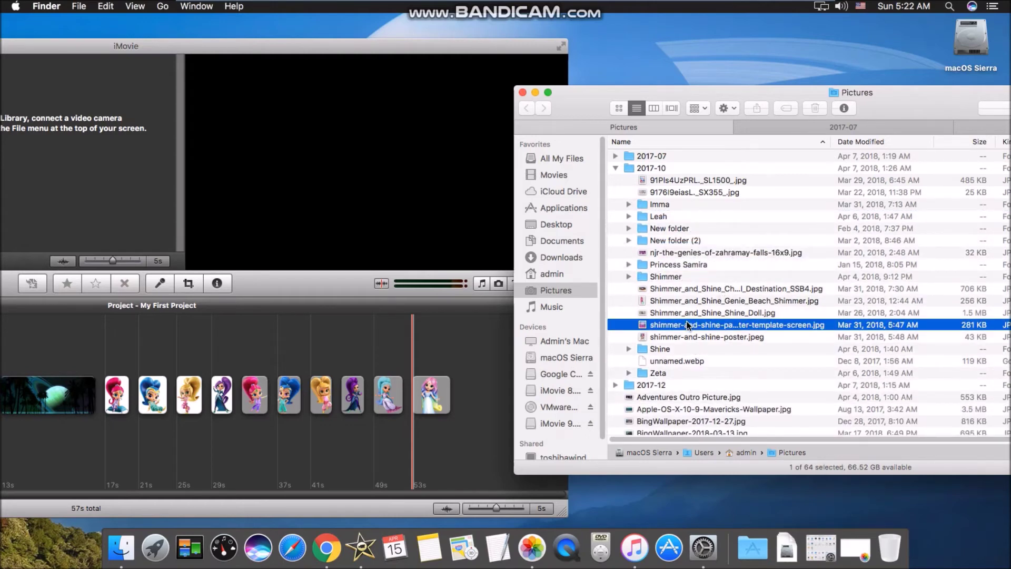
left_click(691, 290)
left_click_drag(692, 289, 484, 397)
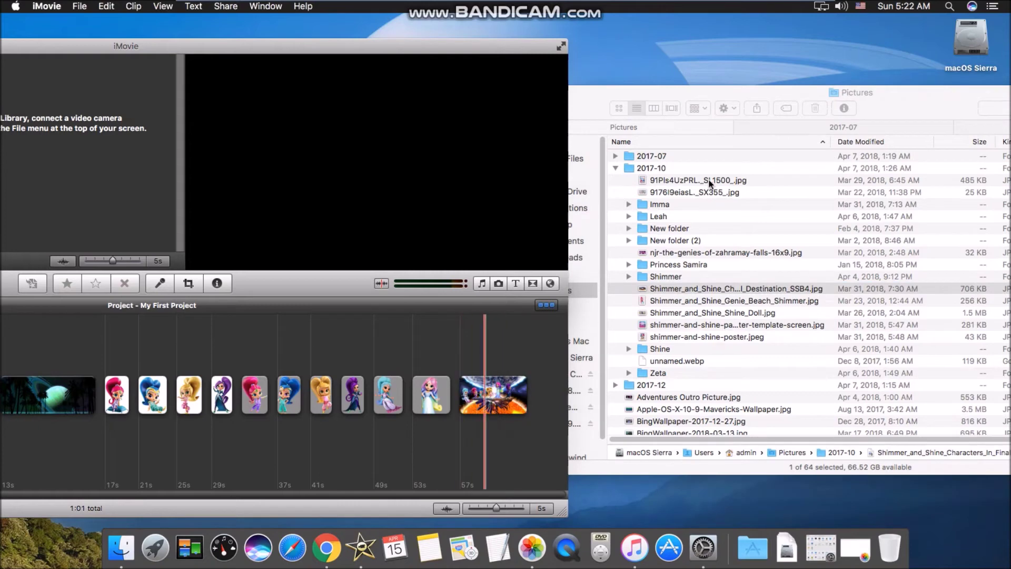
left_click(697, 99)
left_click_drag(697, 99, 735, 105)
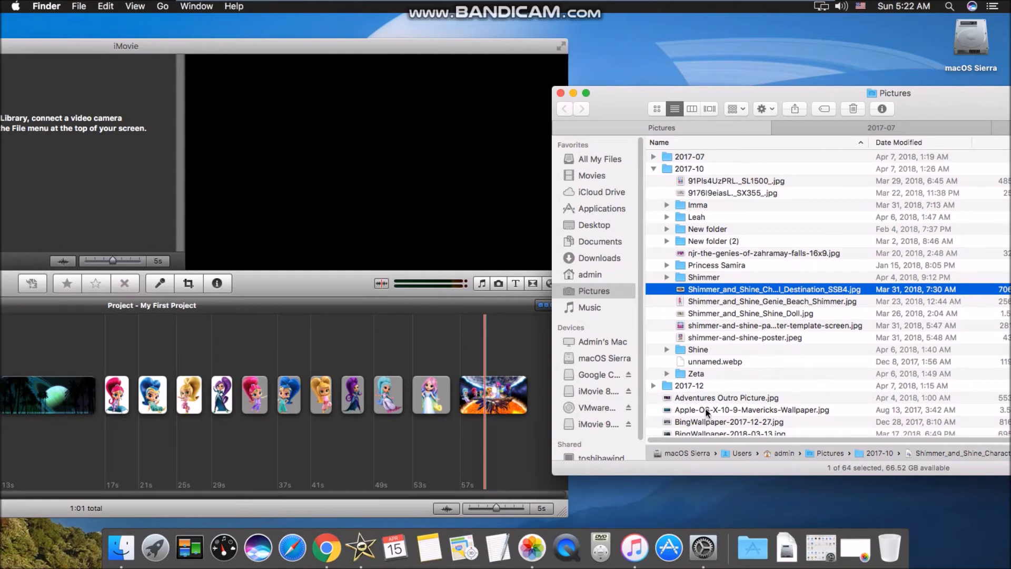
Add Mac-OS-High-Sierra-Wallpaper-Retina_full.jpg from the Pictures folder to the end of the timeline
scroll(718, 404, "down", 3)
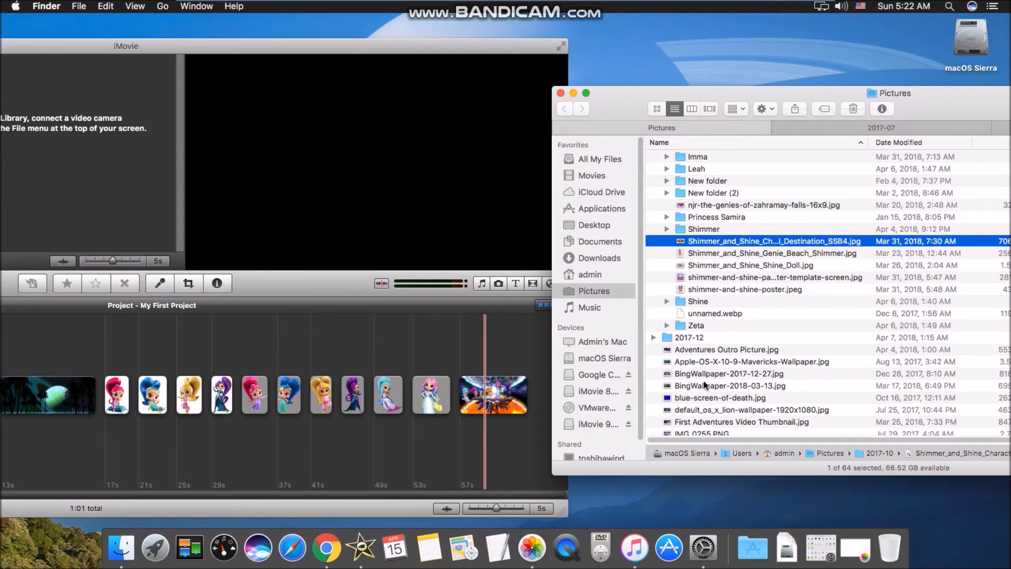
scroll(712, 362, "down", 10)
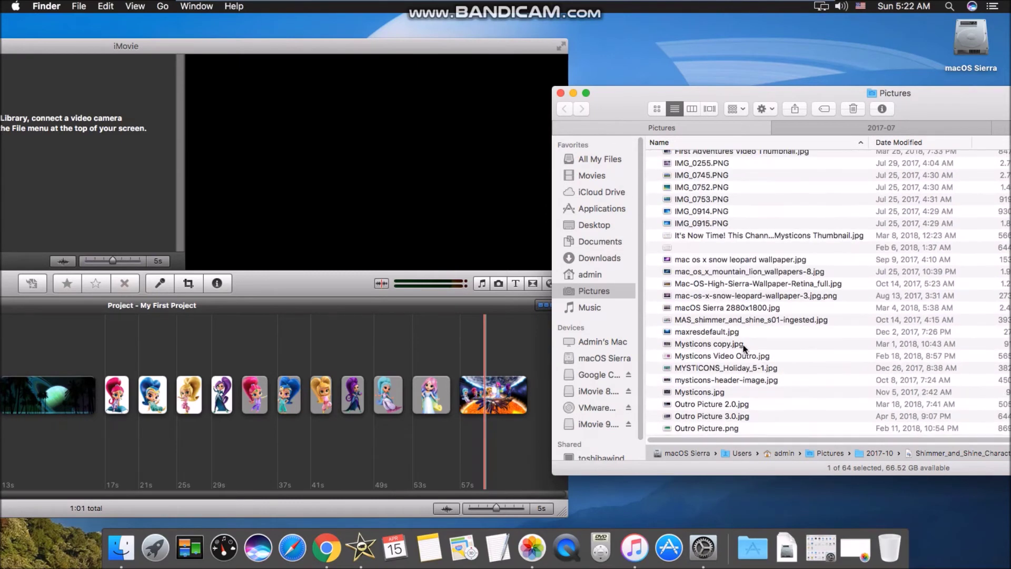
left_click(702, 284)
left_click_drag(715, 284, 538, 394)
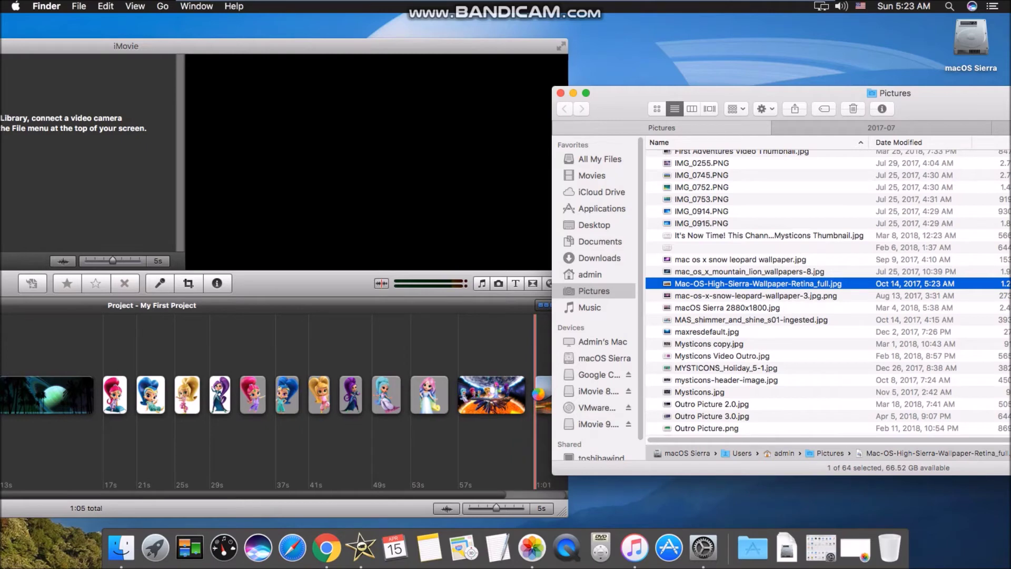
left_click(482, 495)
scroll(548, 496, "right", 2)
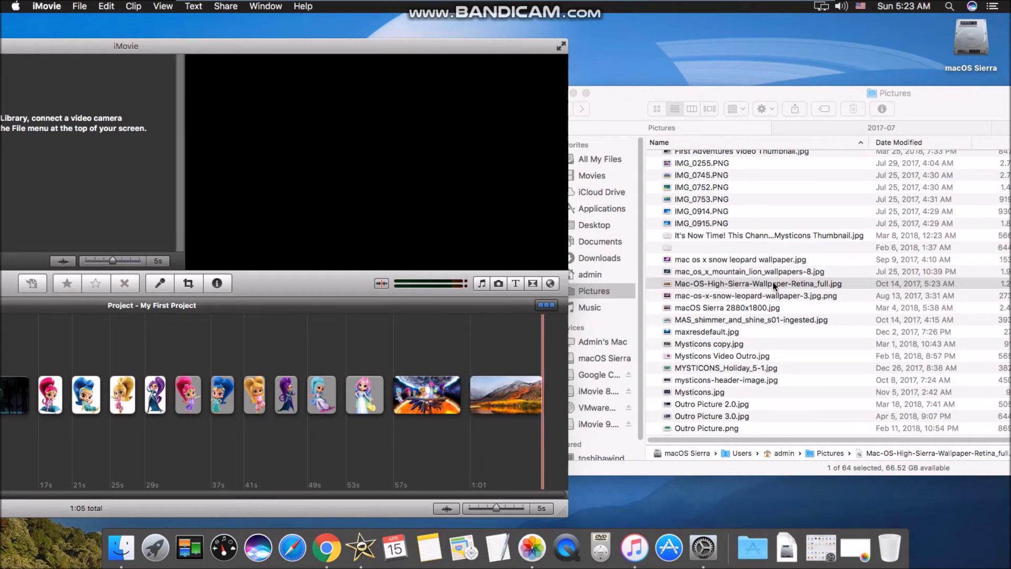
Append MYSTICONS_Holiday_5-1.jpg and Mysticons.jpg from the Pictures folder to the end of the timeline
left_click_drag(700, 368, 561, 395)
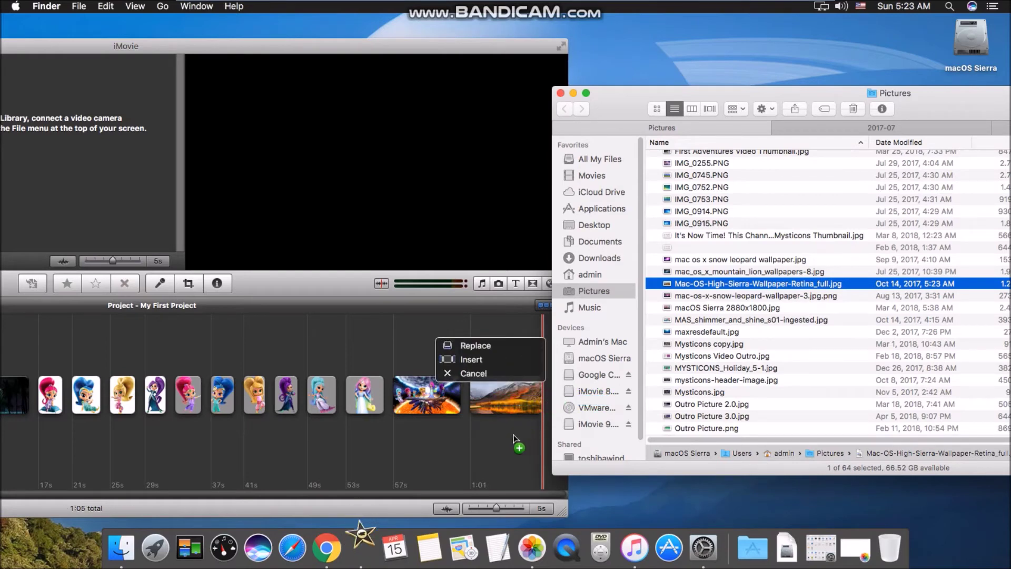
left_click(508, 373)
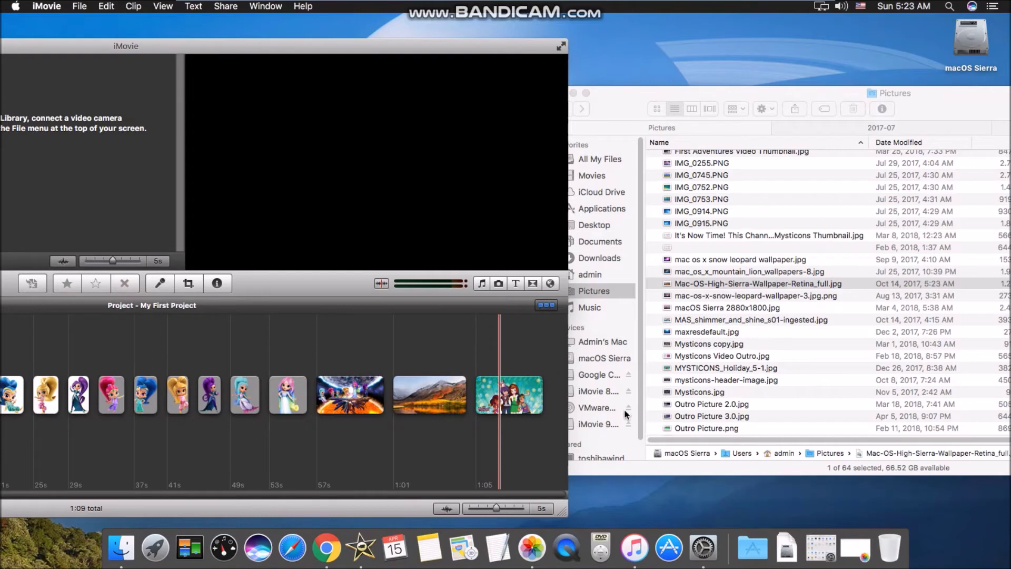
left_click(725, 390)
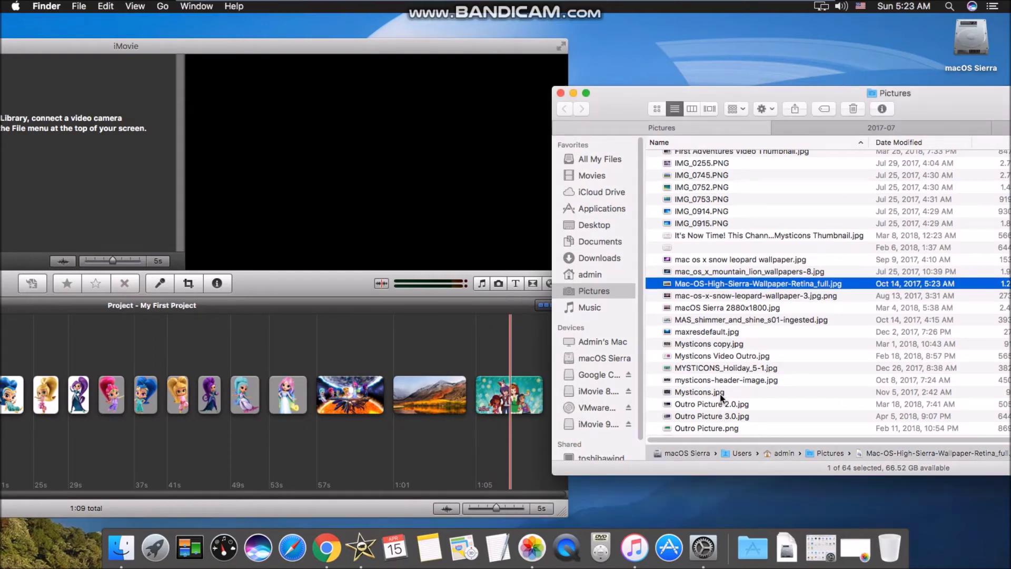
left_click_drag(718, 396, 549, 392)
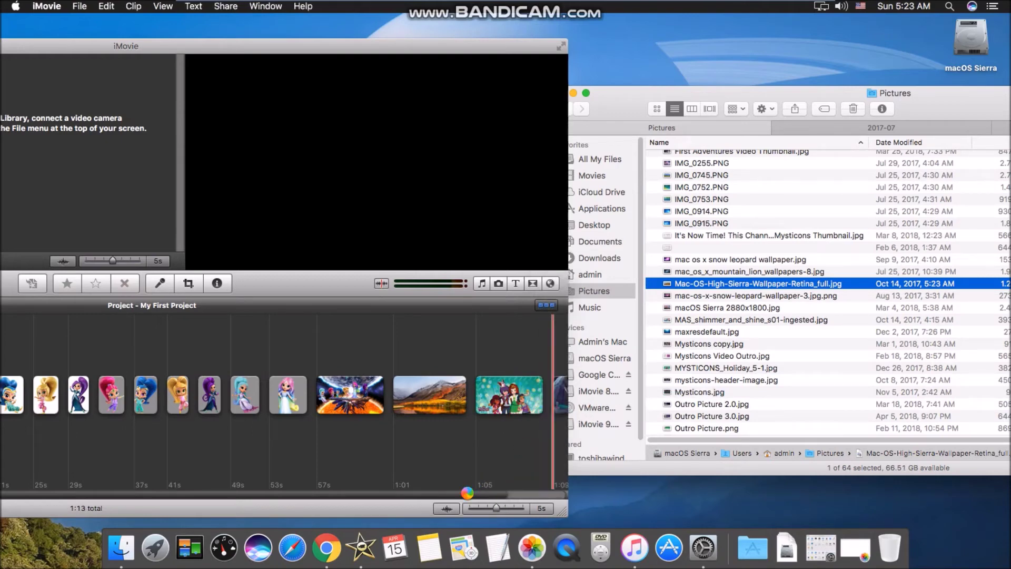
scroll(486, 492, "right", 3)
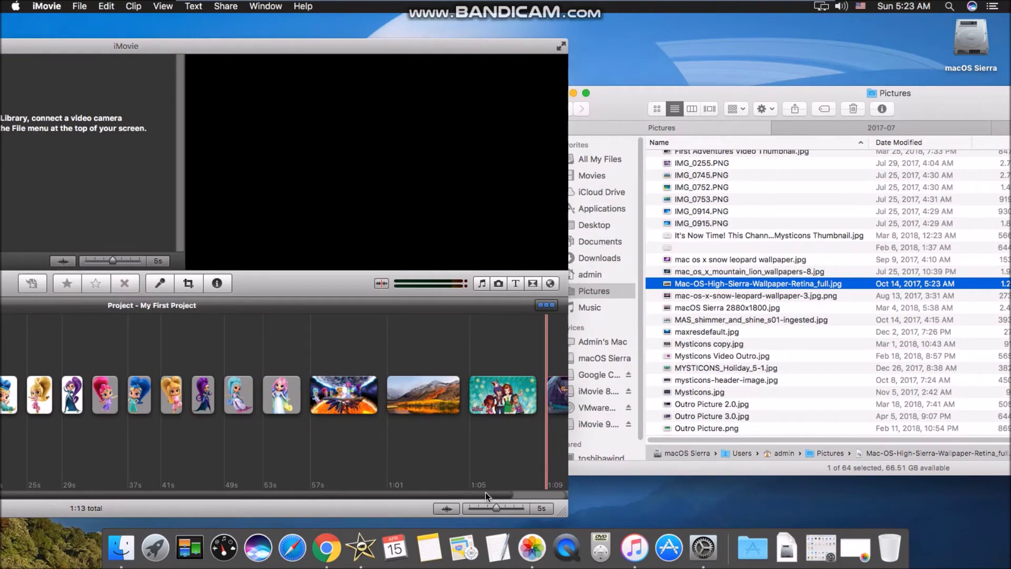
left_click_drag(486, 492, 549, 494)
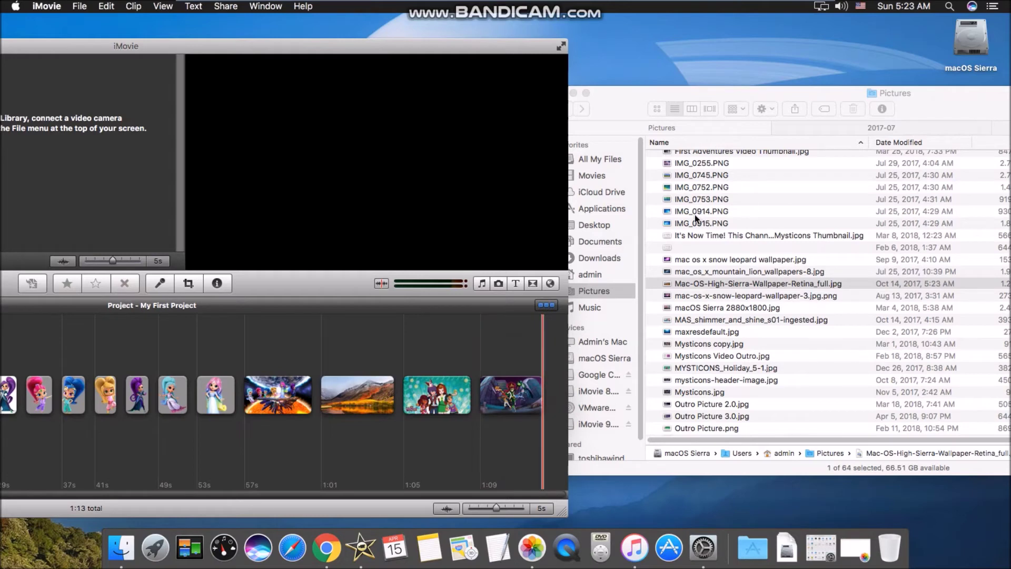
Add blue-screen-of-death.jpg from the Pictures folder to the end of the timeline
scroll(692, 189, "up", 5)
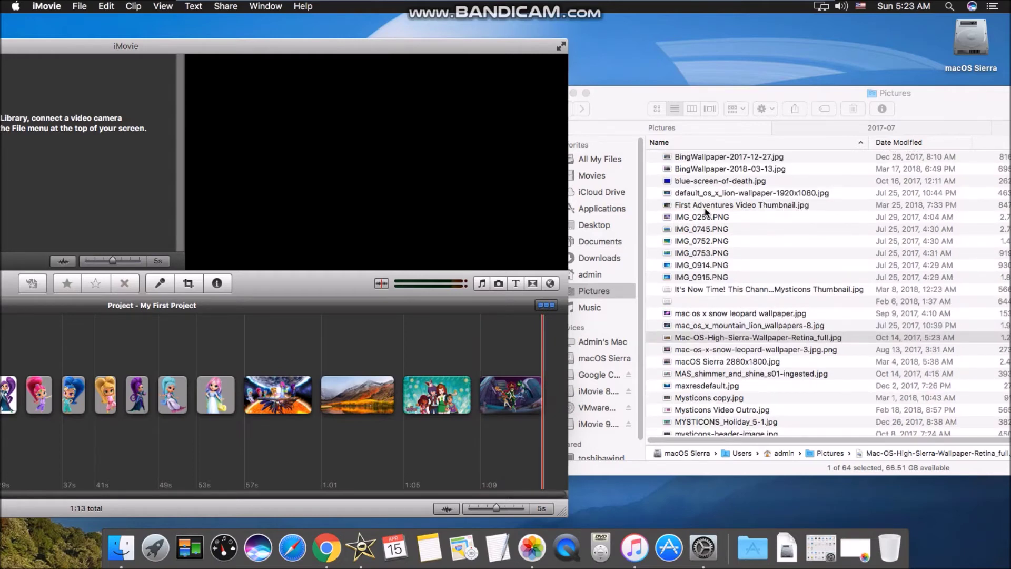
scroll(744, 218, "up", 5)
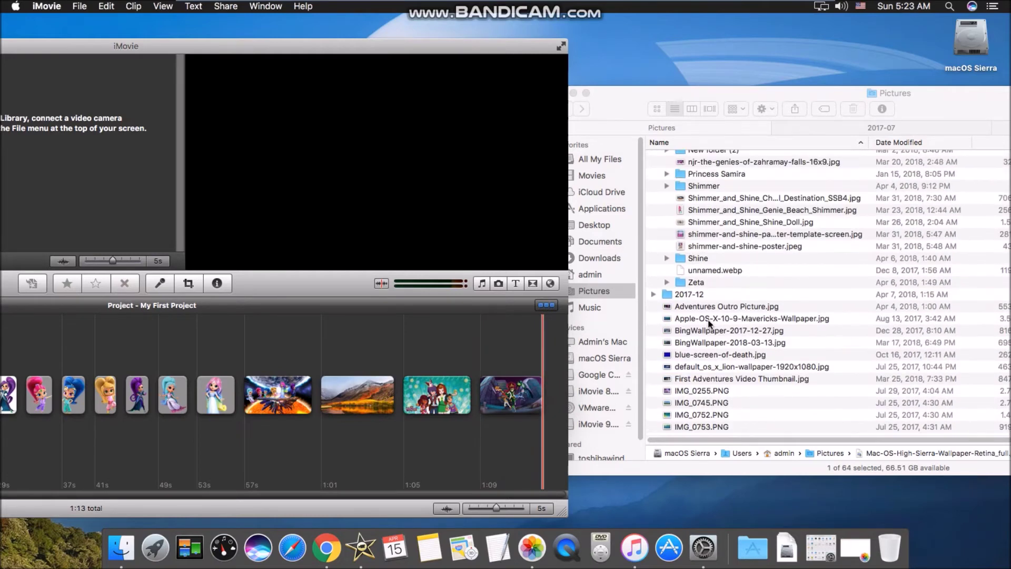
left_click(724, 355)
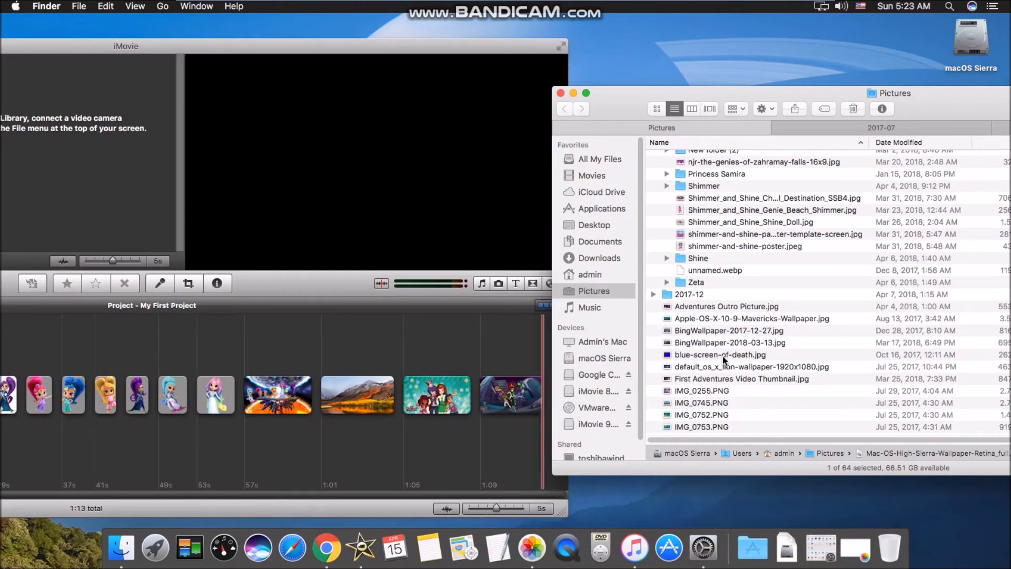
left_click(722, 356)
left_click_drag(566, 407, 366, 498)
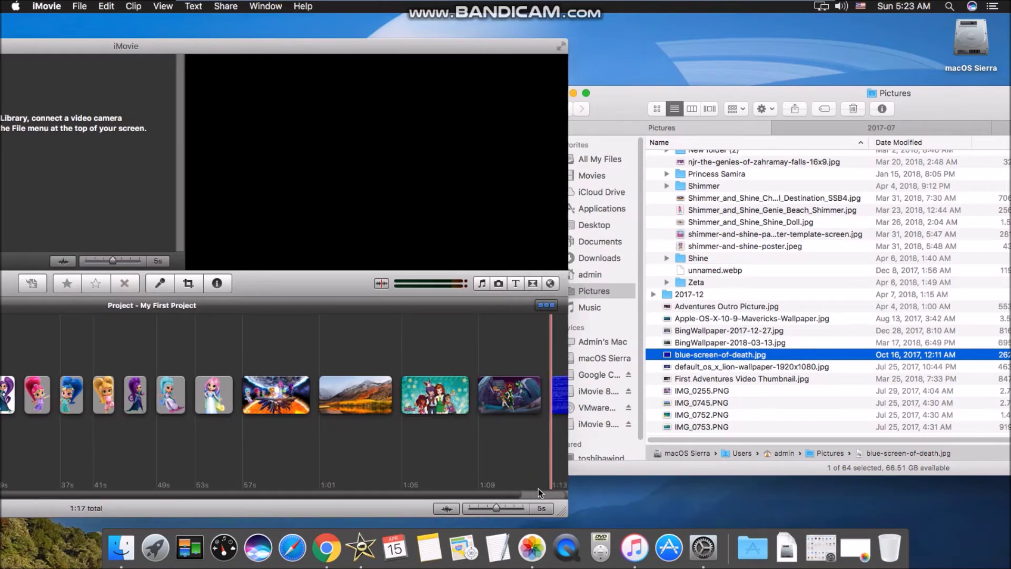
scroll(539, 488, "right", 2)
left_click(557, 490)
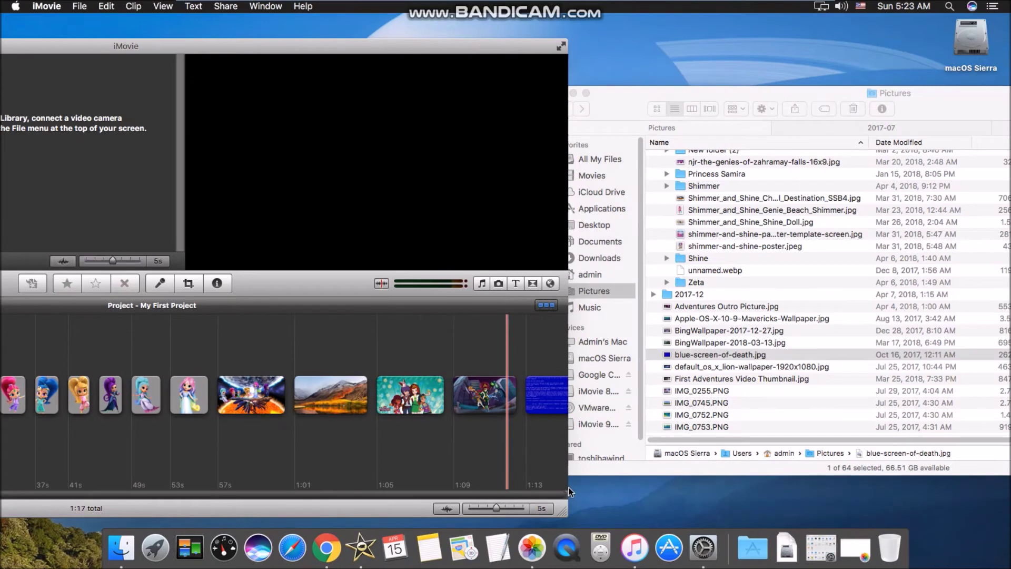
Place Apple-OS-X-10-9-Mavericks-Wallpaper.jpg after the blue screen image at the end of the timeline
left_click(772, 93)
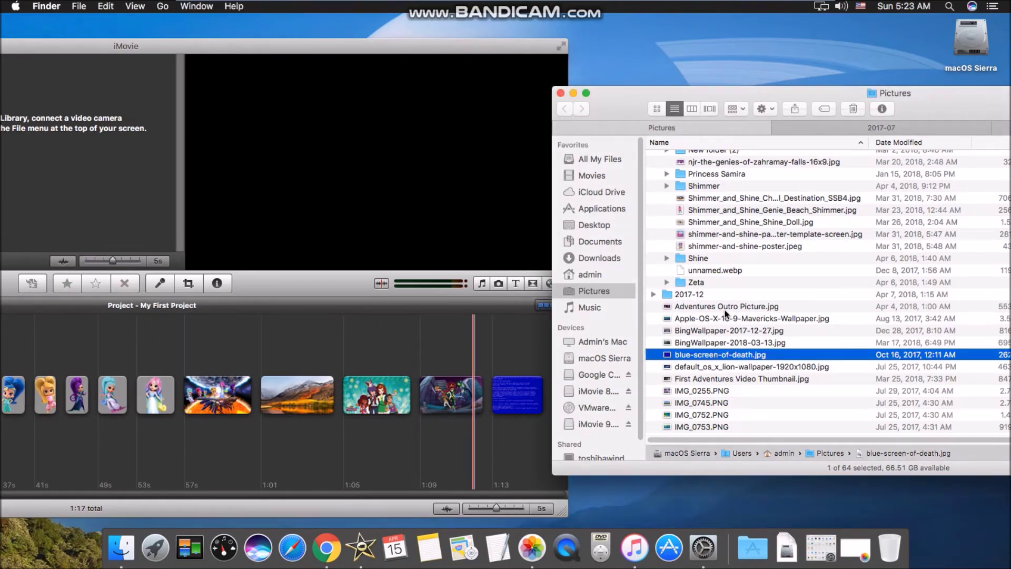
left_click_drag(727, 354, 499, 463)
left_click_drag(548, 395, 548, 396)
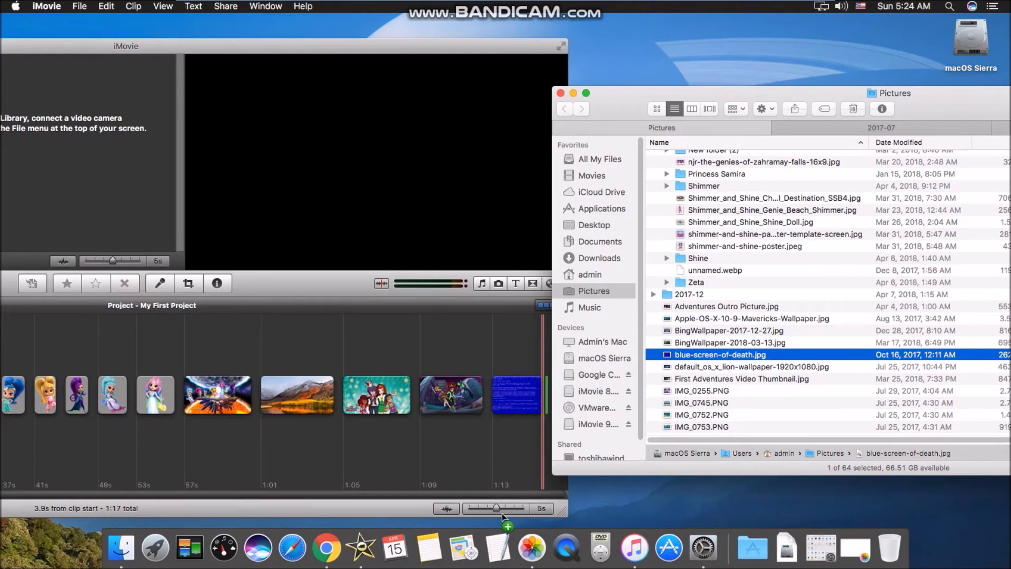
left_click_drag(507, 498, 524, 498)
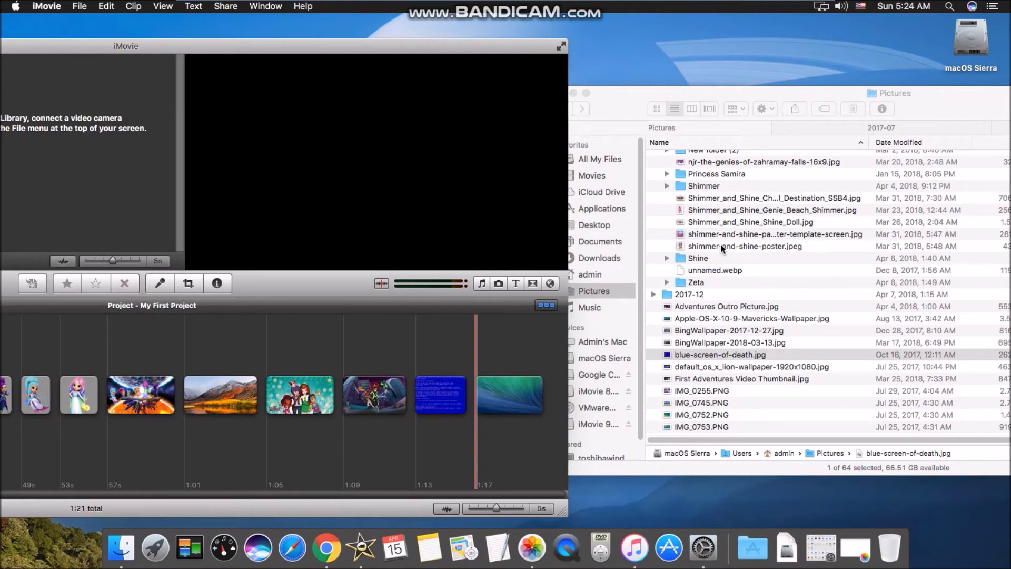
Collapse the 2017-10 folder, expand 2017-07, and append mars_surface_dust.jpg from its Space Pictures folder to the timeline
scroll(721, 238, "up", 4)
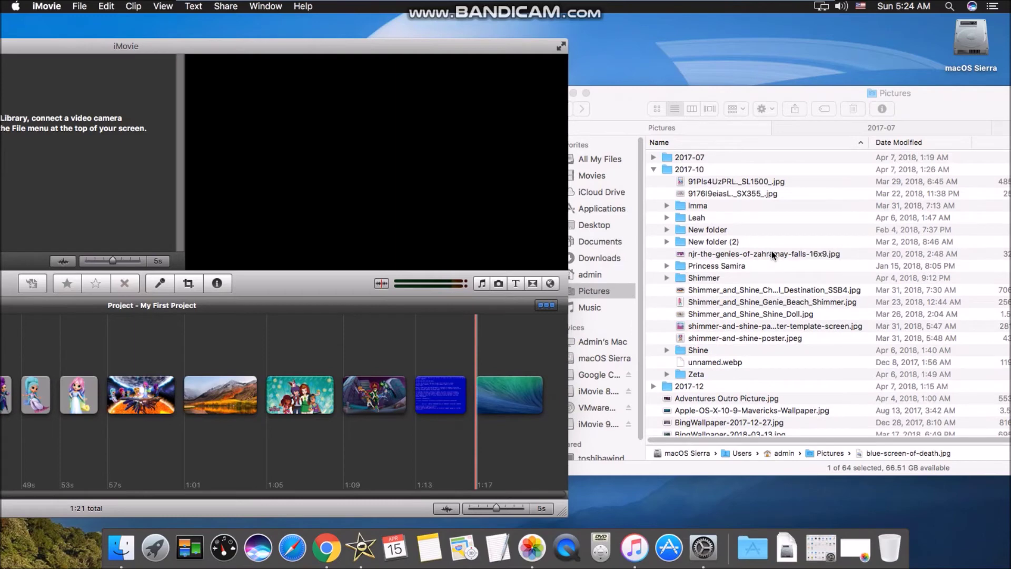
left_click(654, 171)
left_click(654, 170)
left_click(654, 157)
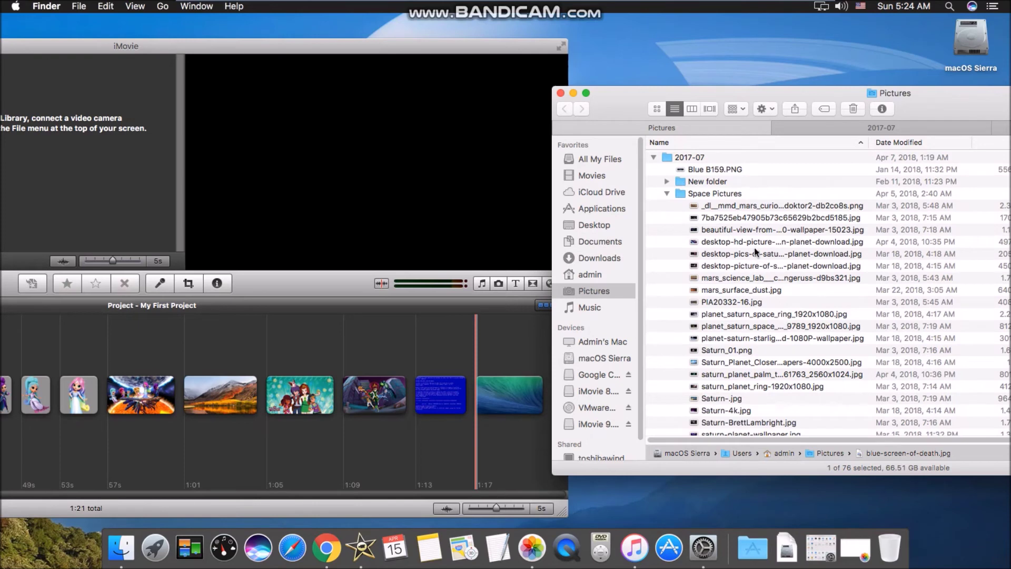
left_click(744, 290)
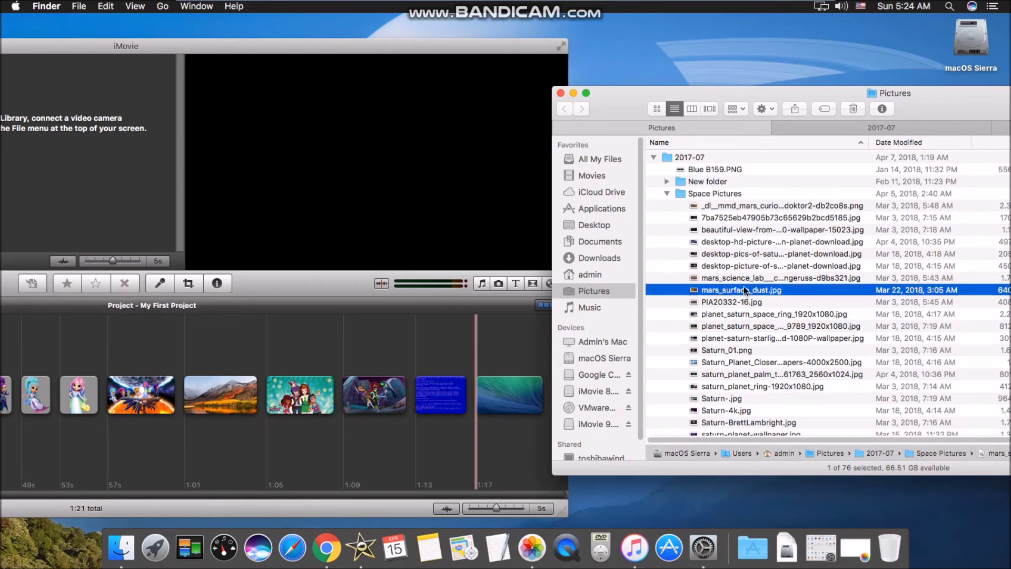
left_click_drag(744, 288, 402, 482)
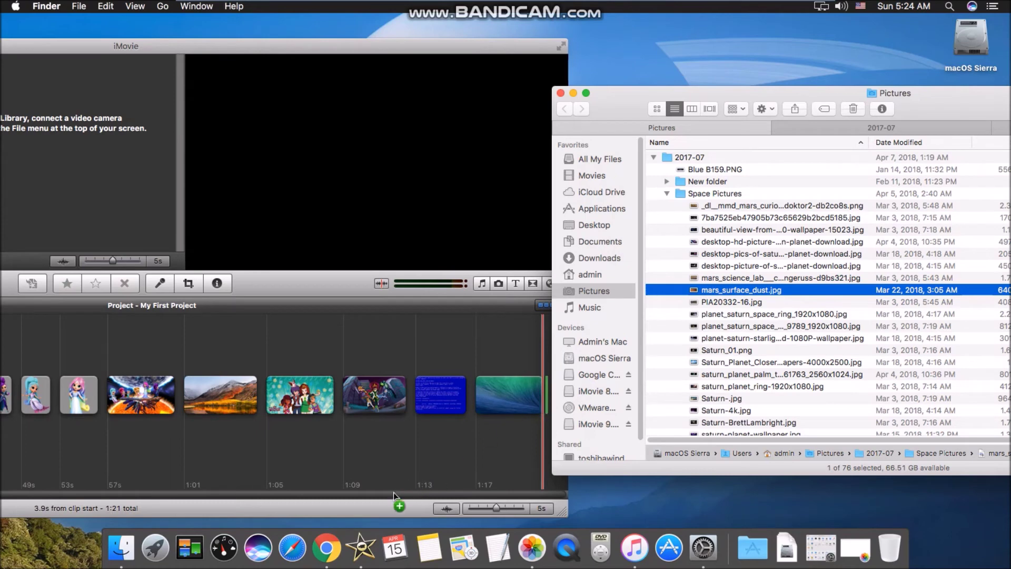
left_click_drag(482, 407, 545, 400)
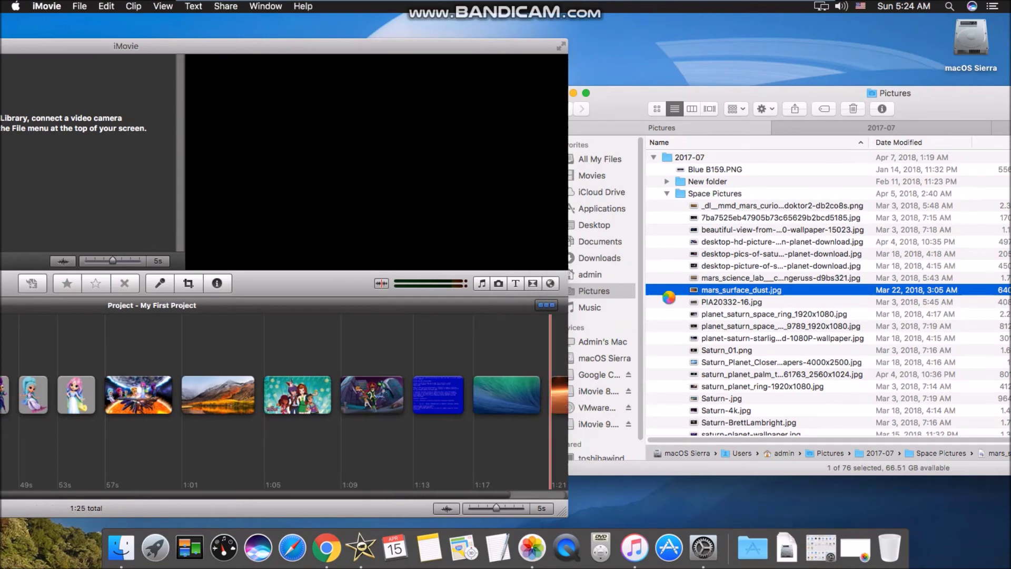
left_click_drag(507, 495, 516, 495)
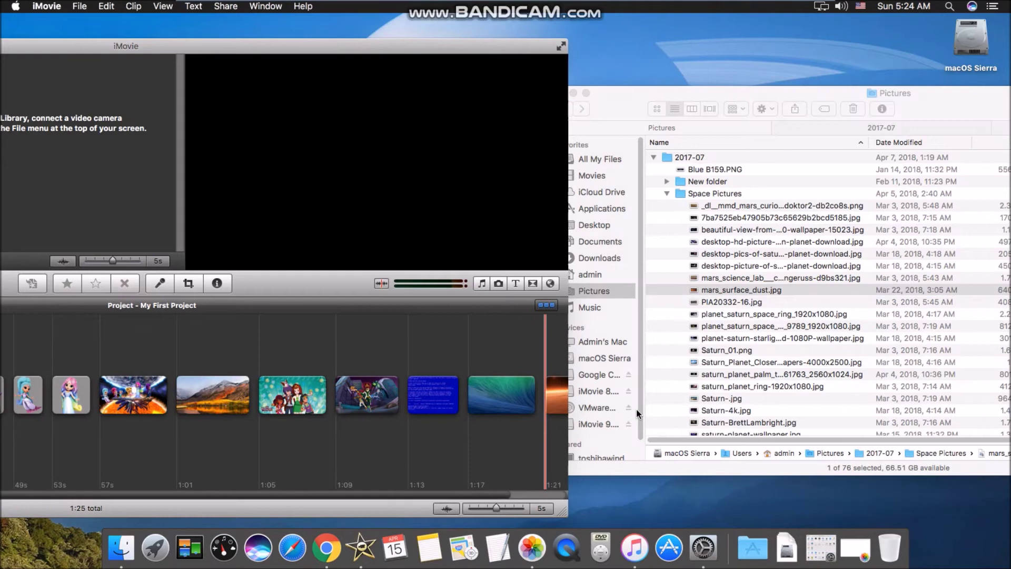
Add Saturn_01.png from the Space Pictures folder to the end of the timeline
left_click(716, 413)
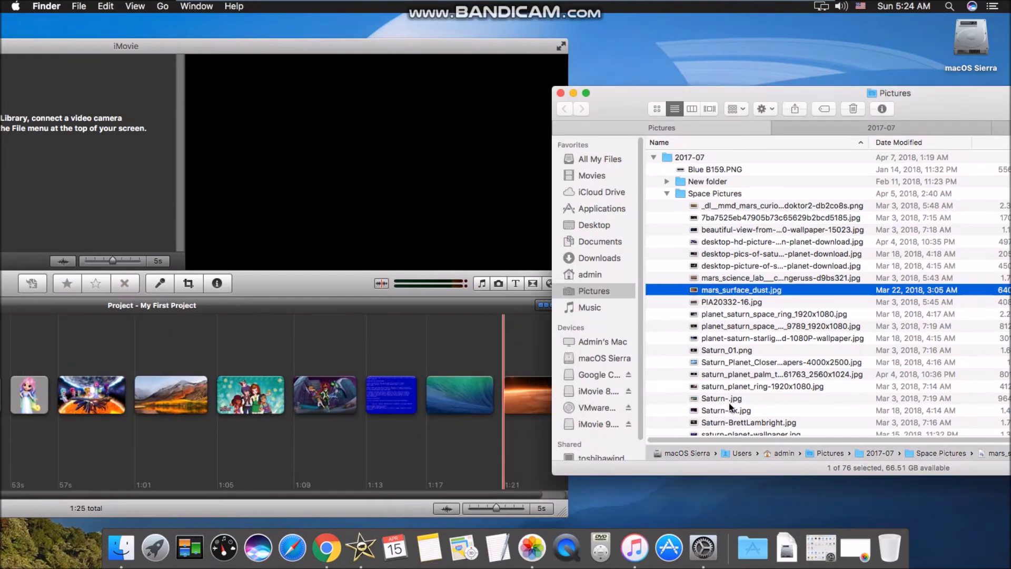
left_click(742, 351)
left_click_drag(743, 351, 530, 413)
left_click_drag(475, 493, 474, 495)
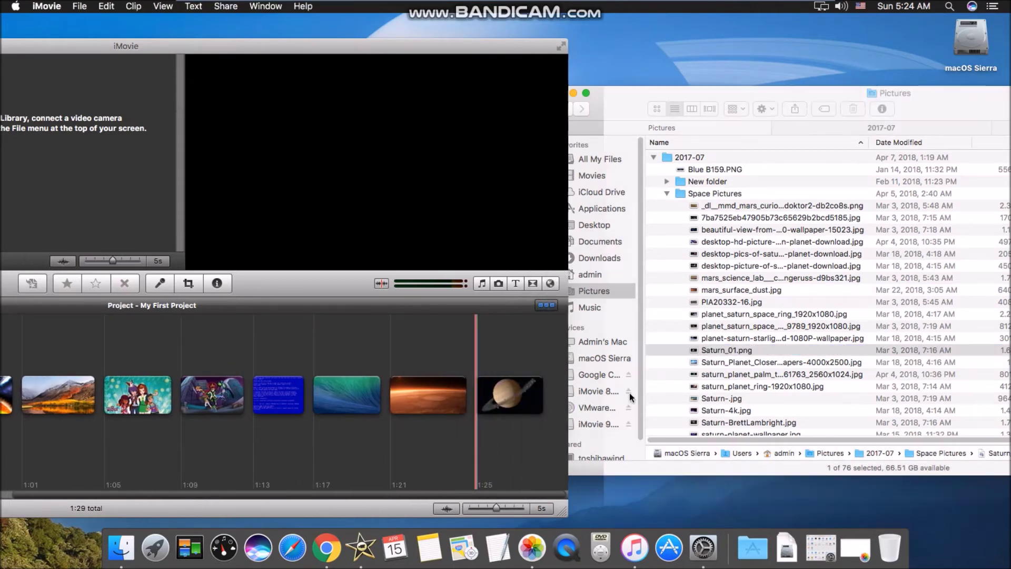
scroll(760, 307, "down", 10)
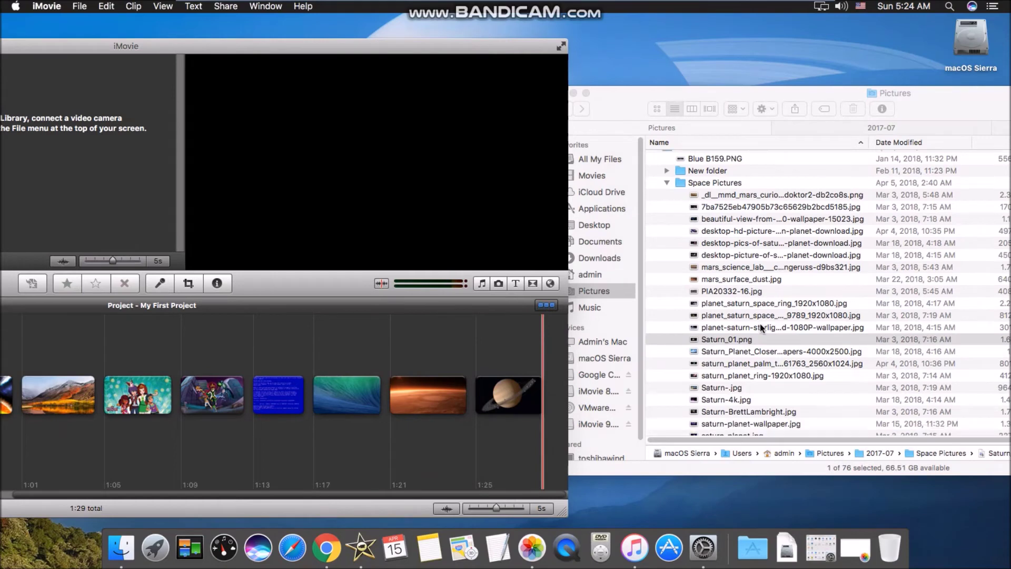
Add default_os_x_lion-wallpaper-1920x1080.jpg from the Pictures folder to the end of the timeline
scroll(735, 352, "down", 5)
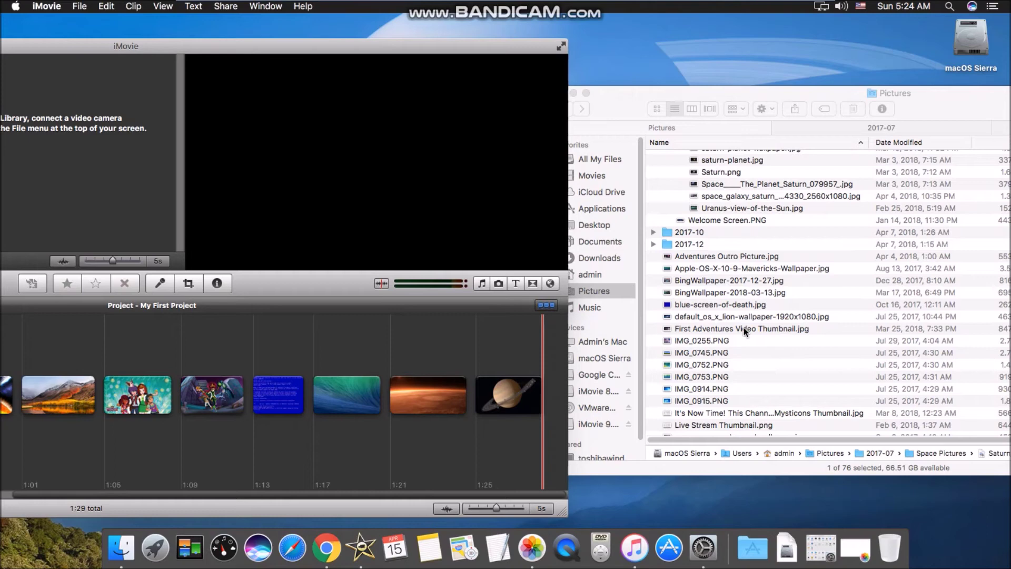
left_click(743, 327)
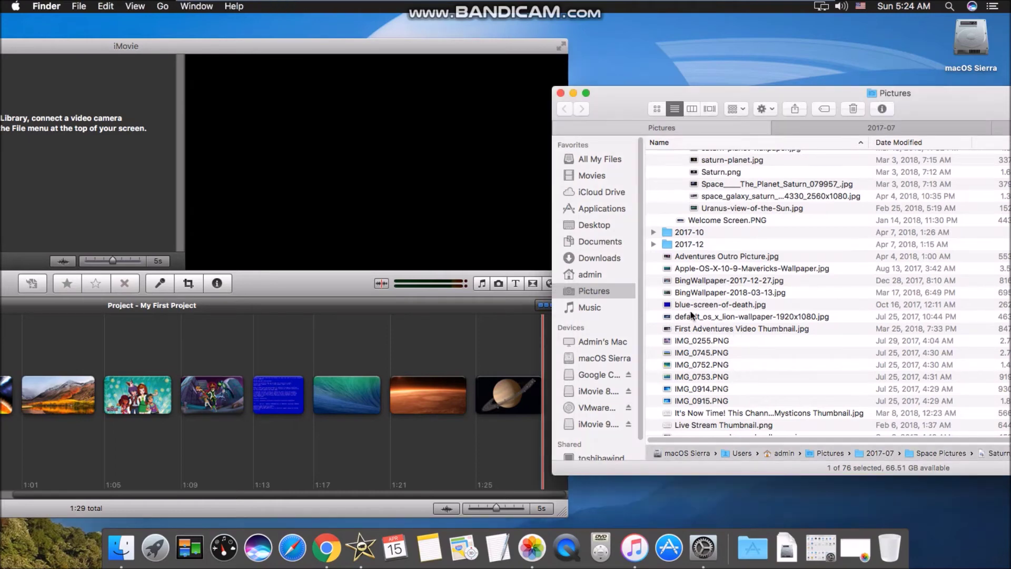
left_click(694, 316)
left_click_drag(695, 316, 545, 397)
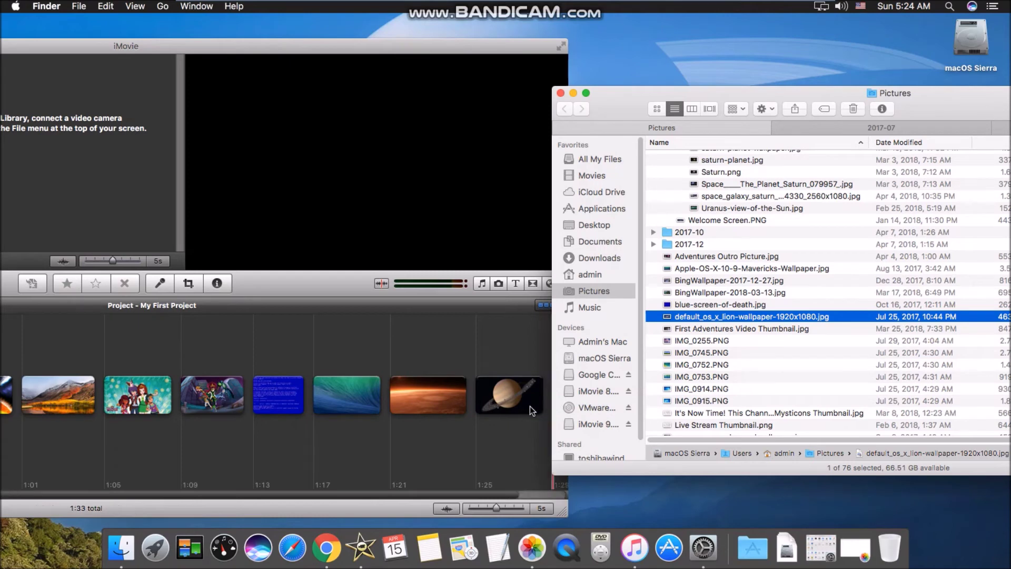
left_click_drag(499, 494, 565, 489)
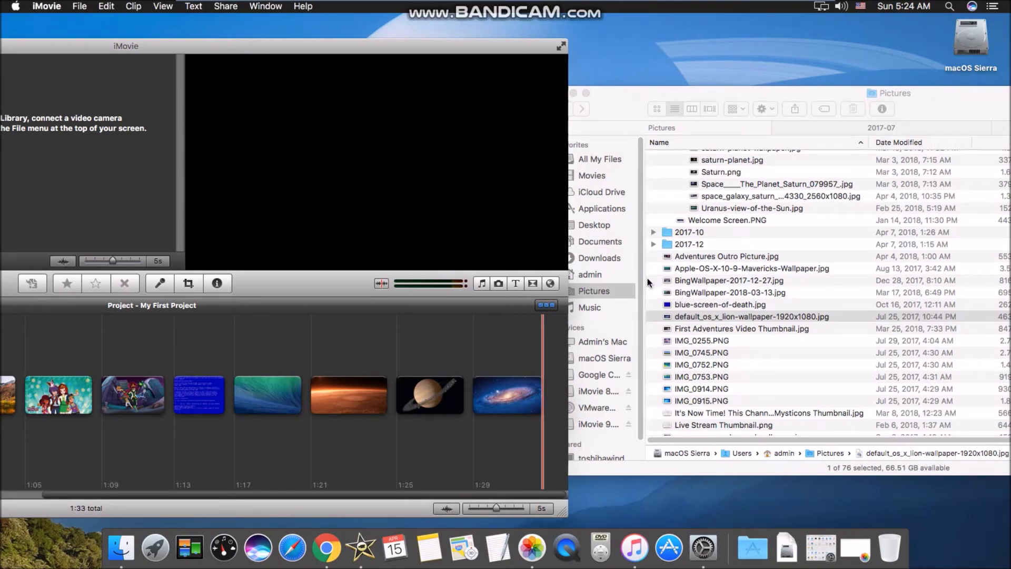
Widen the Finder sidebar slightly and append BingWallpaper-2017-12-27.jpg and BingWallpaper-2018-03-13.jpg together to the end of the timeline
left_click(690, 279)
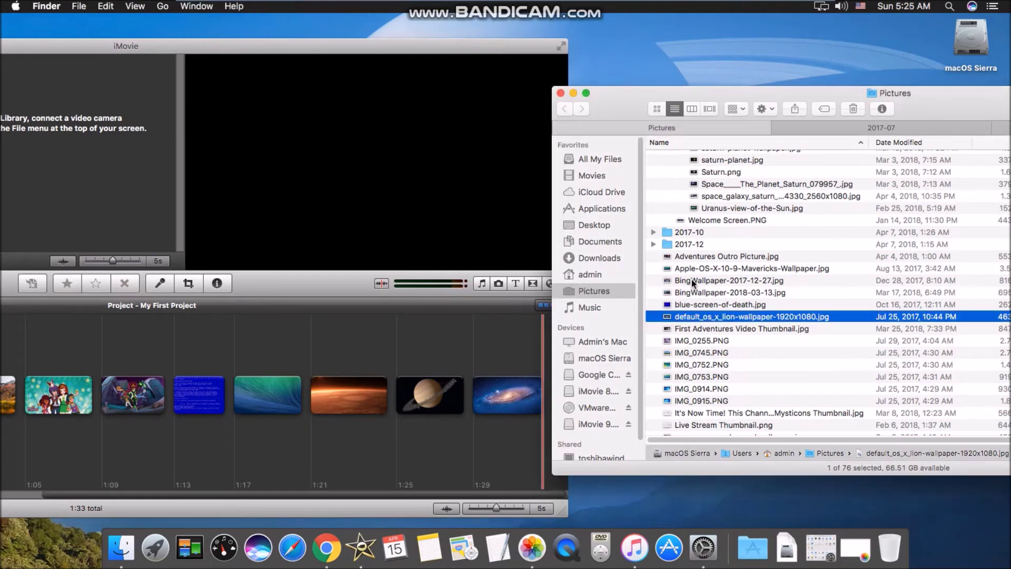
left_click_drag(643, 290, 661, 289)
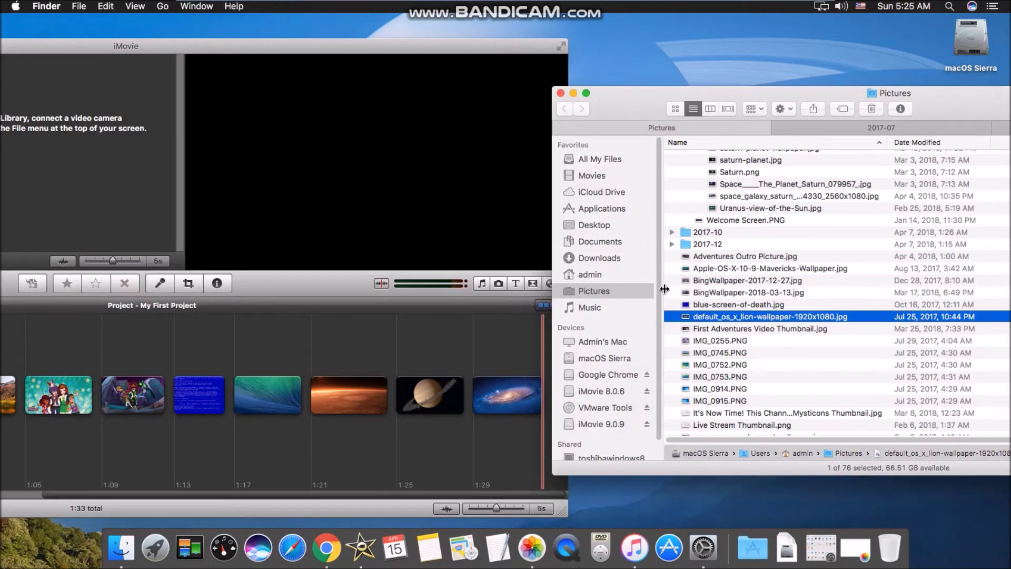
left_click(690, 280)
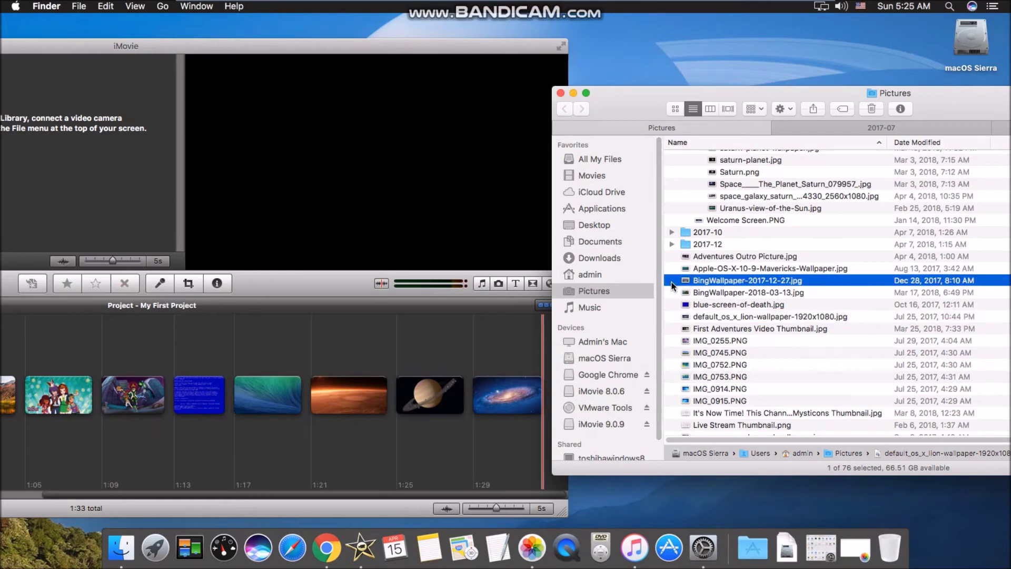
left_click(691, 292, "shift")
left_click_drag(691, 291, 546, 391)
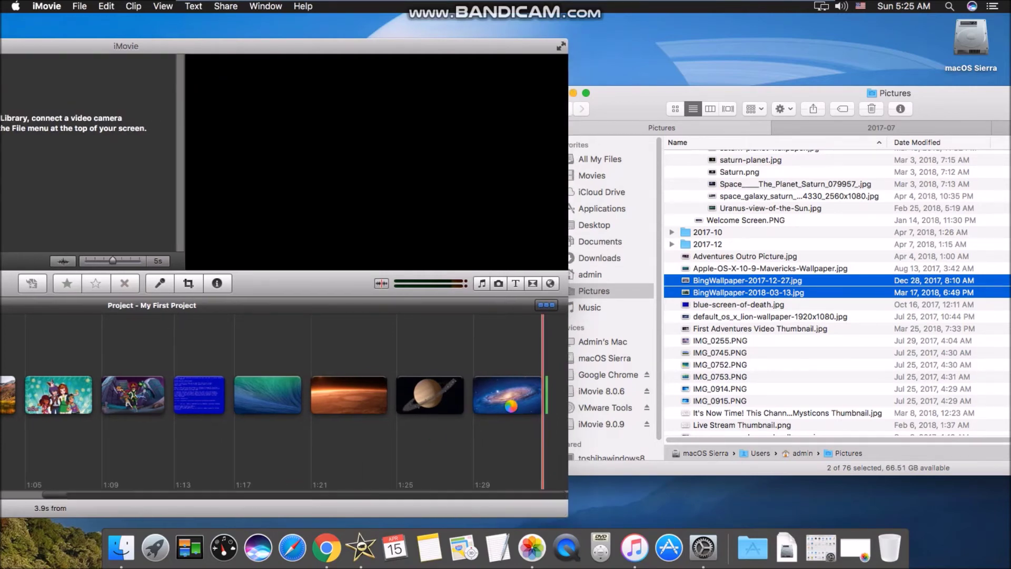
left_click(413, 493)
scroll(411, 488, "right", 3)
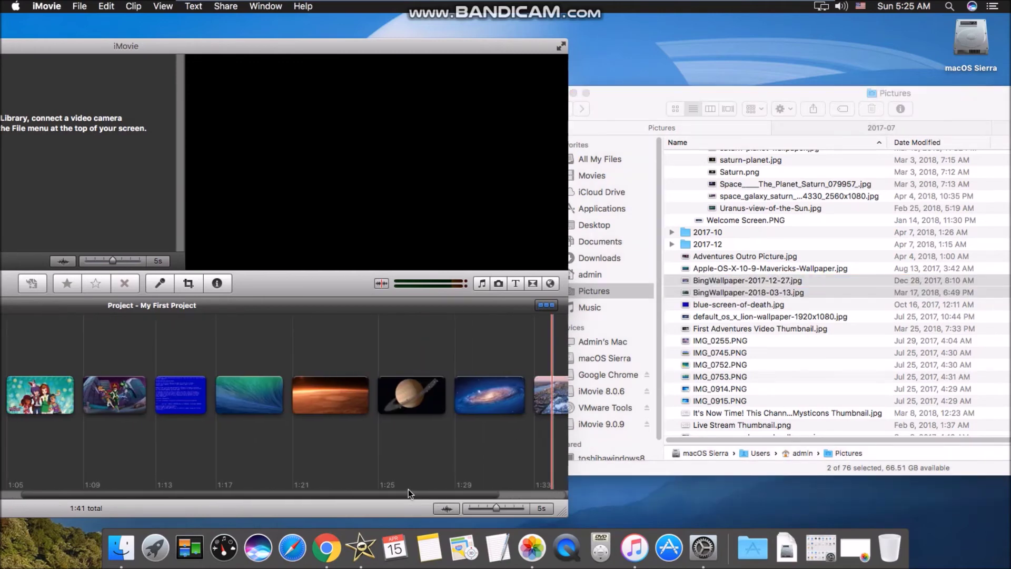
scroll(523, 485, "right", 6)
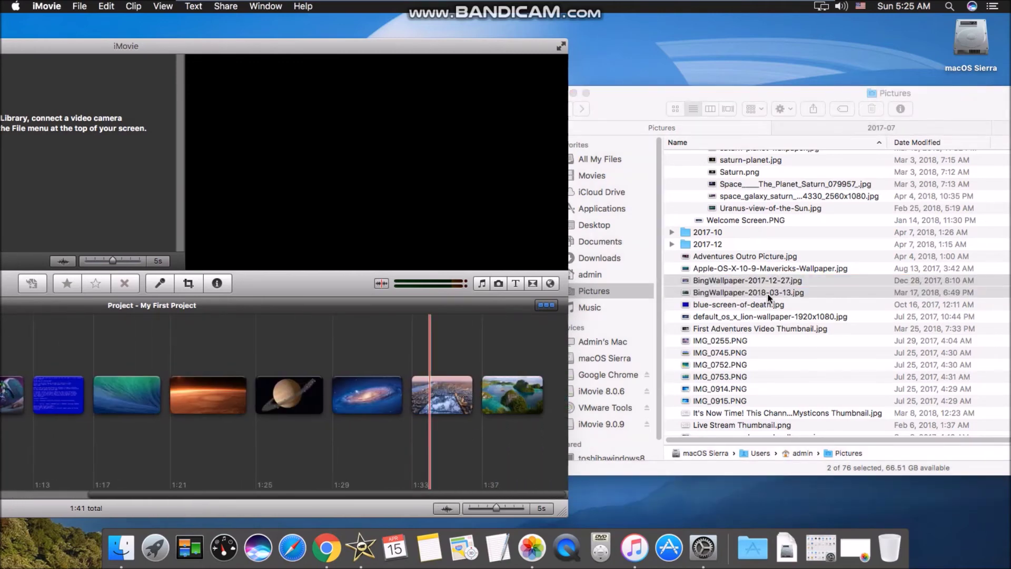
Add Uranus-view-of-the-Sun.jpg from the Space Pictures folder to the end of the timeline
left_click(710, 96)
scroll(778, 165, "down", 5)
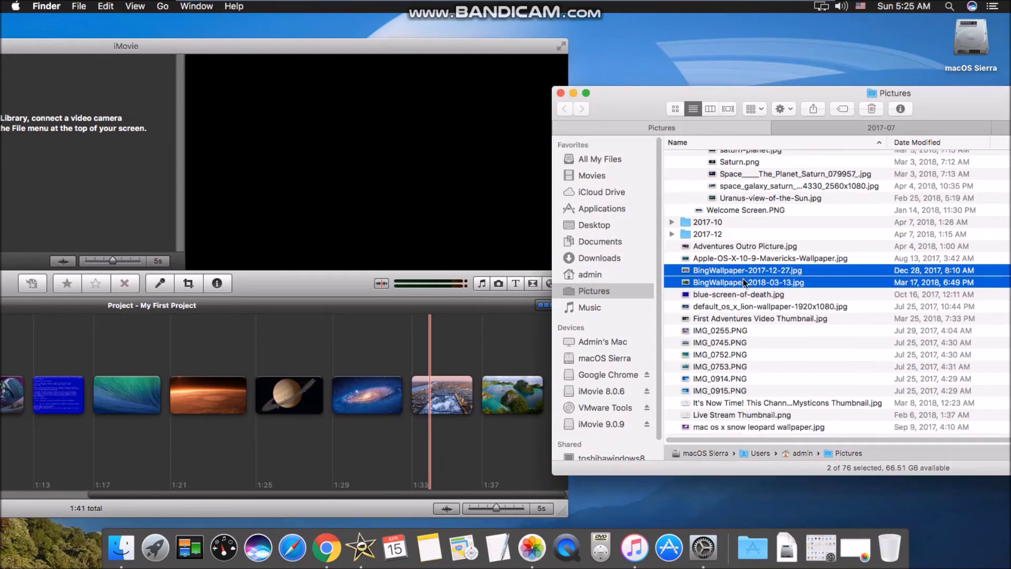
scroll(753, 235, "up", 5)
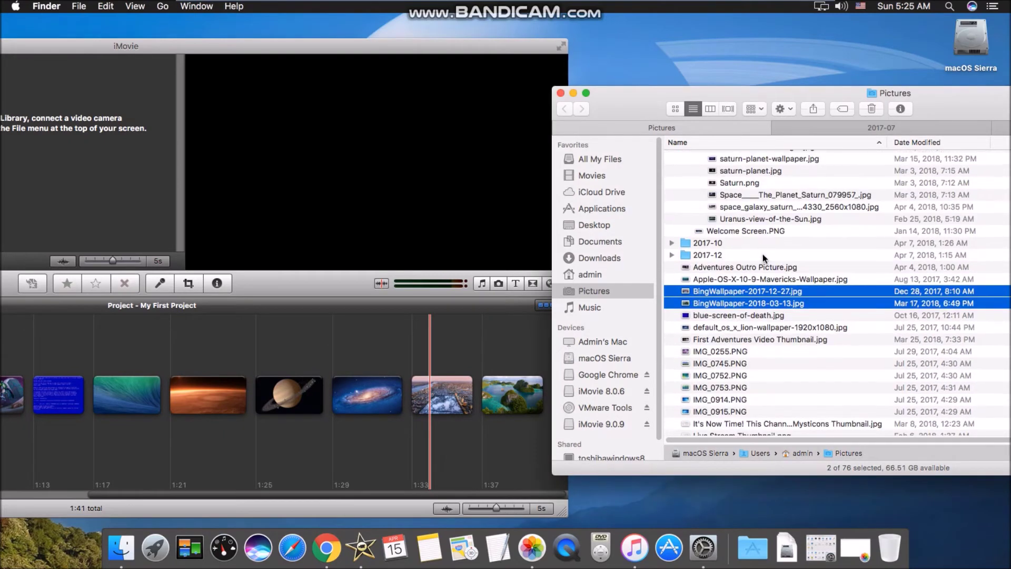
left_click(757, 218)
left_click_drag(776, 219, 545, 396)
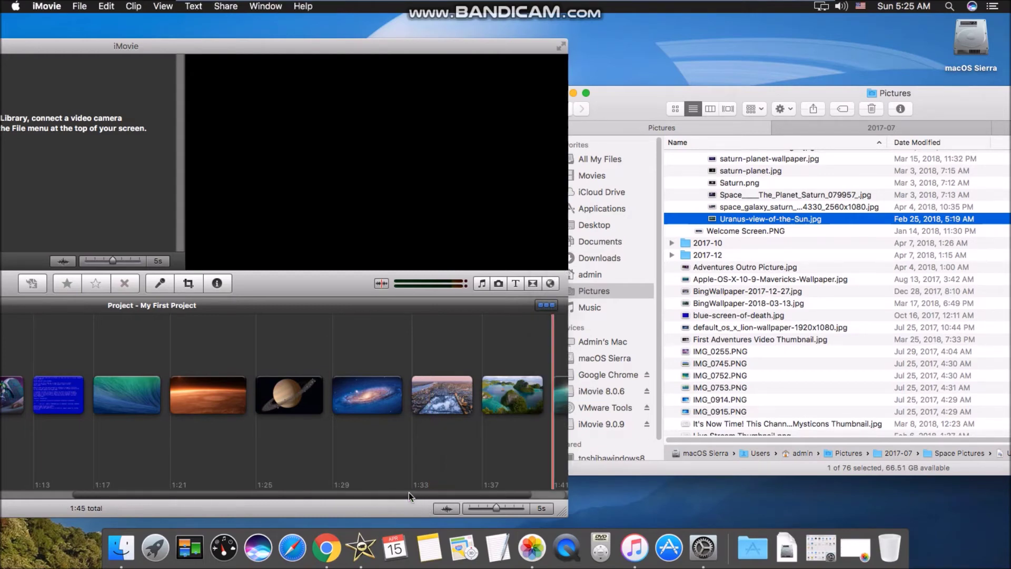
left_click_drag(496, 491, 538, 494)
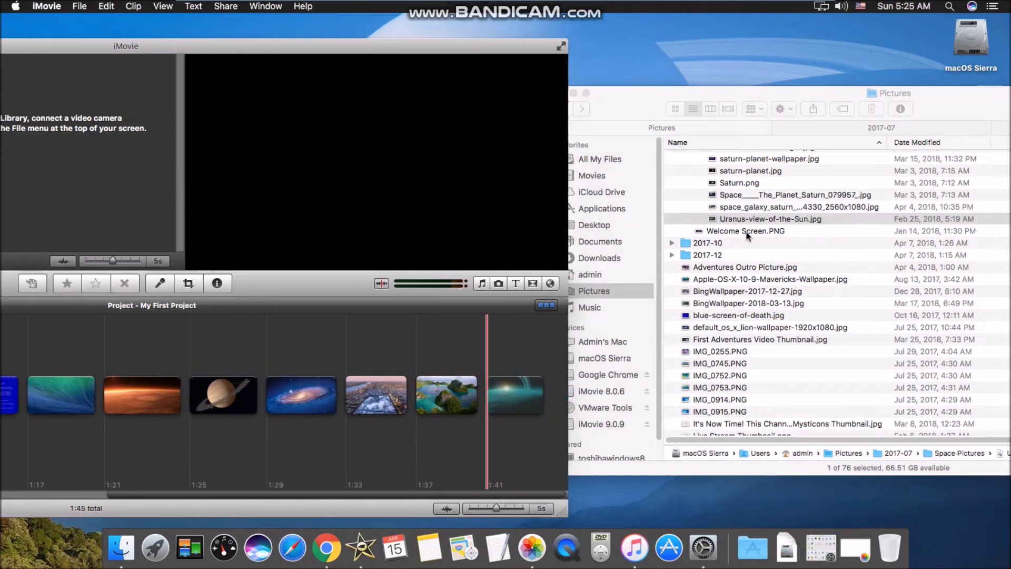
Collapse the Space Pictures folder and append IMG_0745.PNG from the Pictures folder to the timeline
scroll(832, 232, "up", 3)
scroll(800, 237, "up", 2)
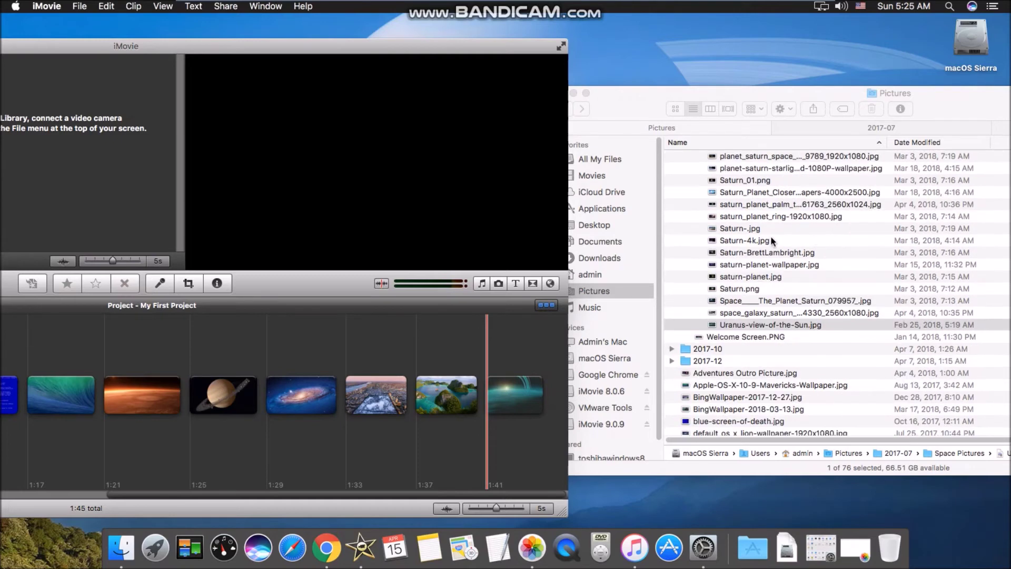
scroll(753, 233, "up", 6)
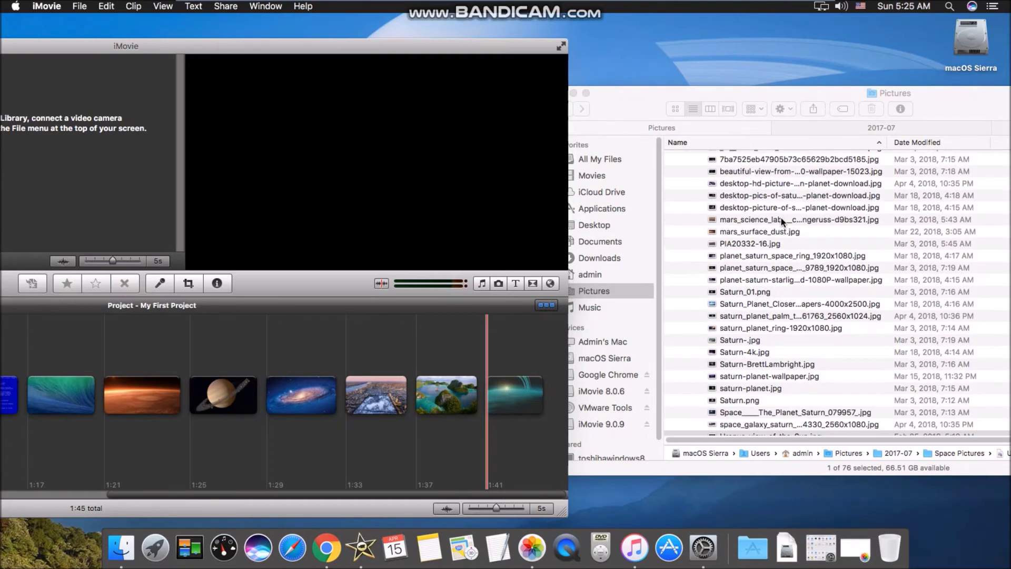
left_click(685, 187)
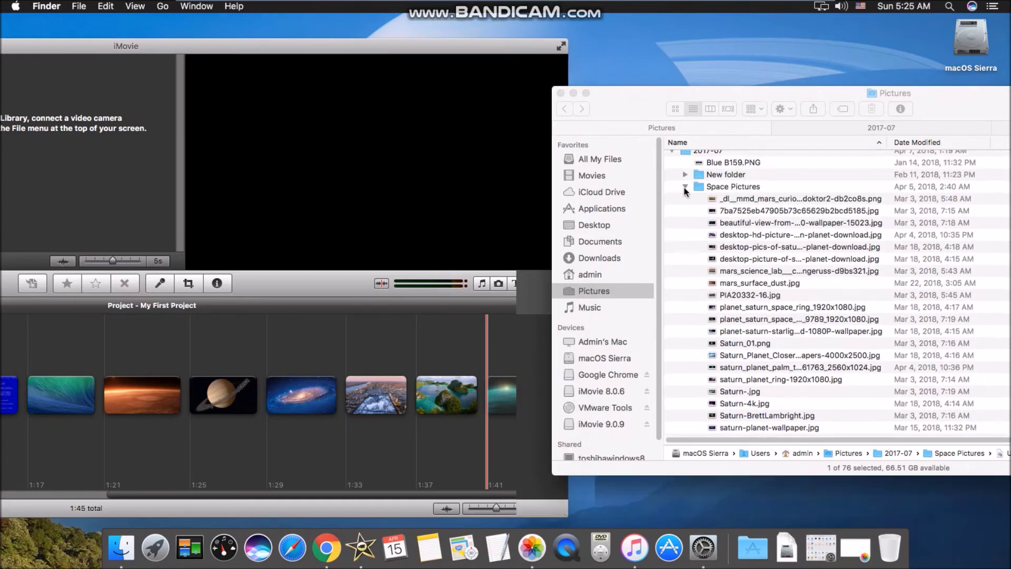
scroll(778, 351, "down", 3)
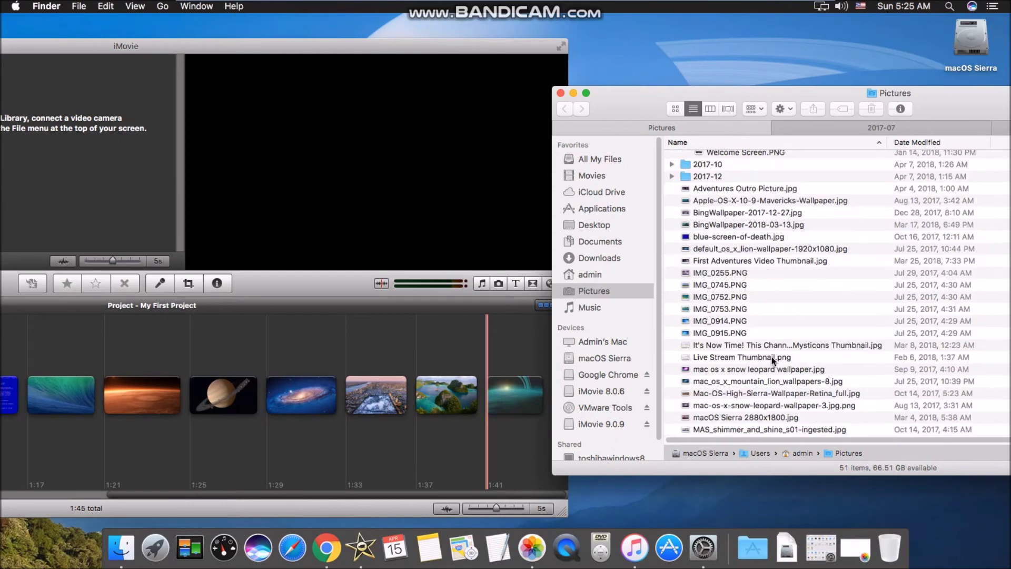
left_click_drag(685, 287, 548, 395)
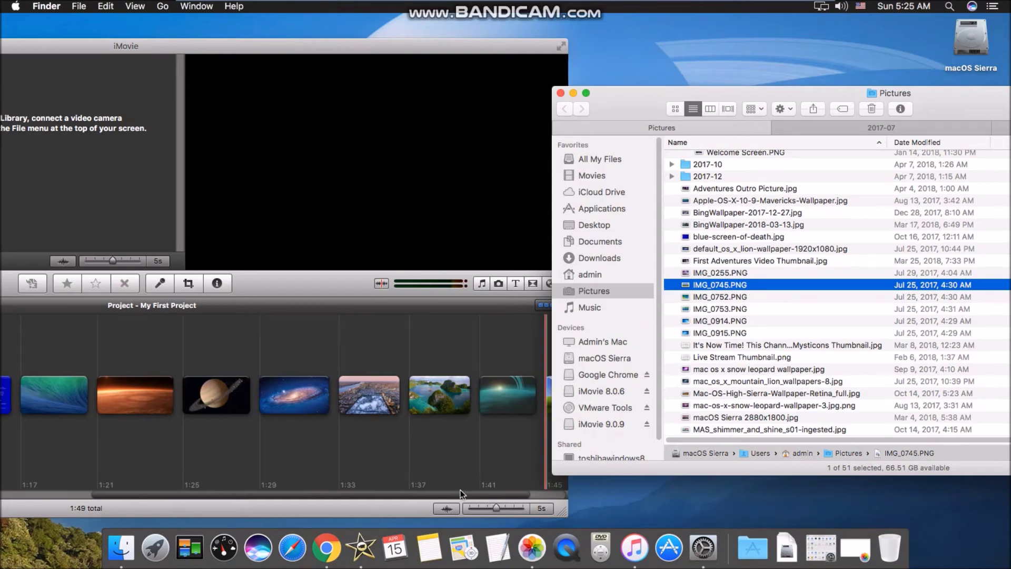
key("Down")
left_click(492, 494)
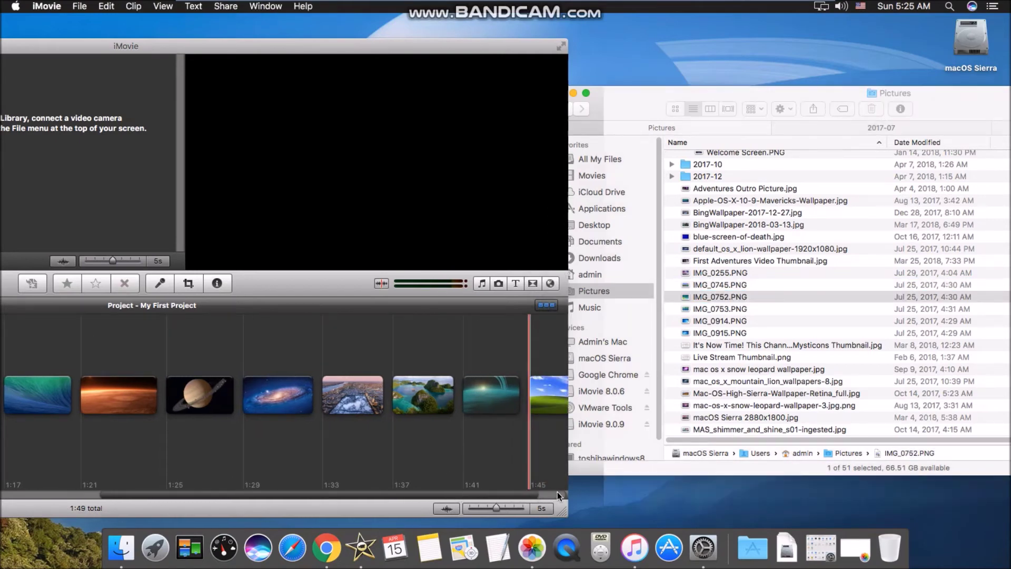
left_click(558, 494)
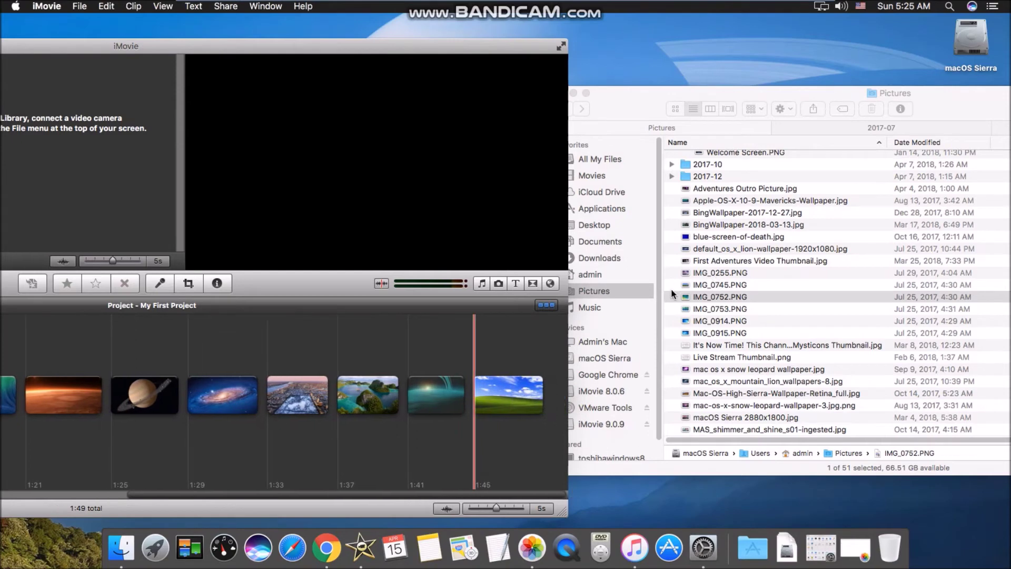
Append IMG_0752.PNG, IMG_0753.PNG, IMG_0914.PNG and IMG_0915.PNG together to the end of the timeline
mouse_move(667, 293)
left_mouse_down()
mouse_move(687, 317)
mouse_move(693, 308)
mouse_move(678, 296)
mouse_move(687, 322)
mouse_move(680, 307)
mouse_move(693, 306)
mouse_move(682, 298)
mouse_move(685, 316)
mouse_move(687, 301)
mouse_move(665, 298)
left_mouse_up()
left_click(763, 304)
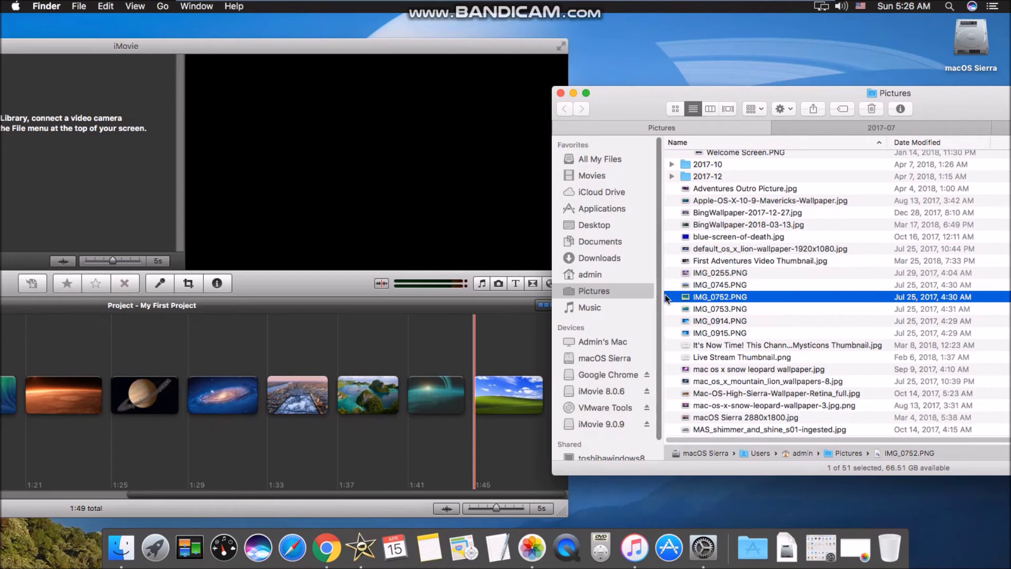
left_click_drag(685, 303, 719, 333)
left_click(719, 333)
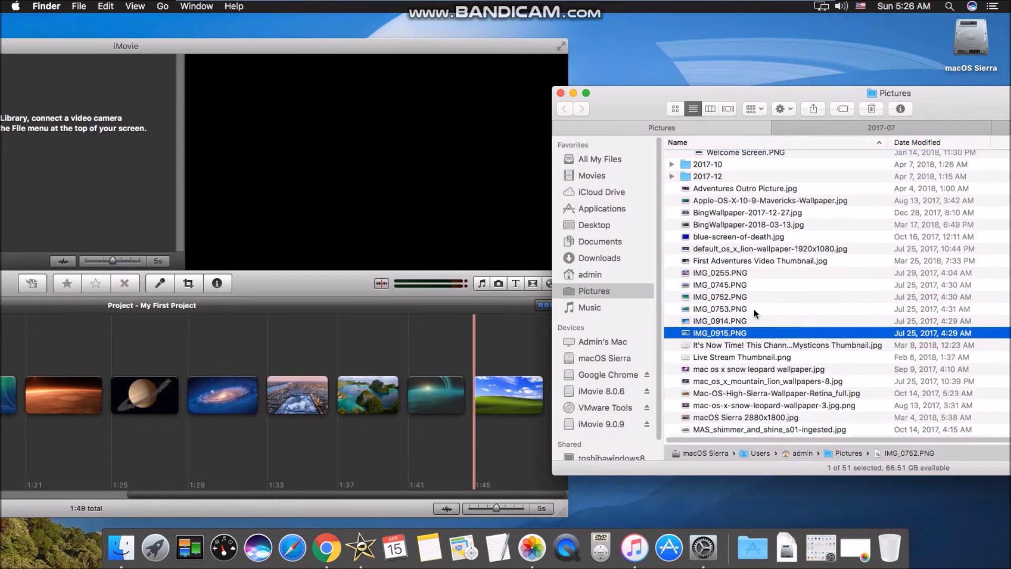
left_click(719, 297, "shift")
left_click_drag(567, 382, 545, 383)
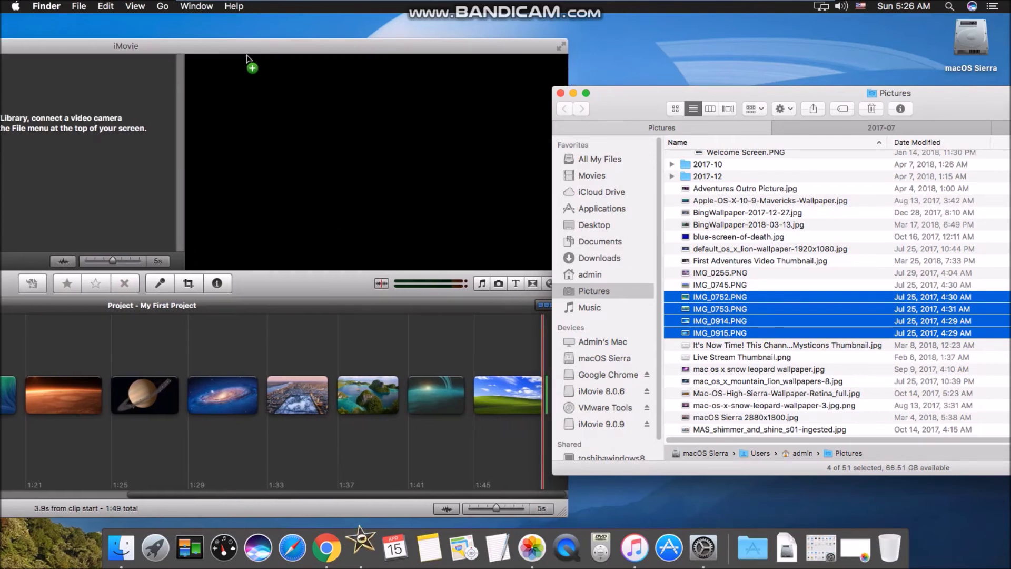
left_click(492, 493)
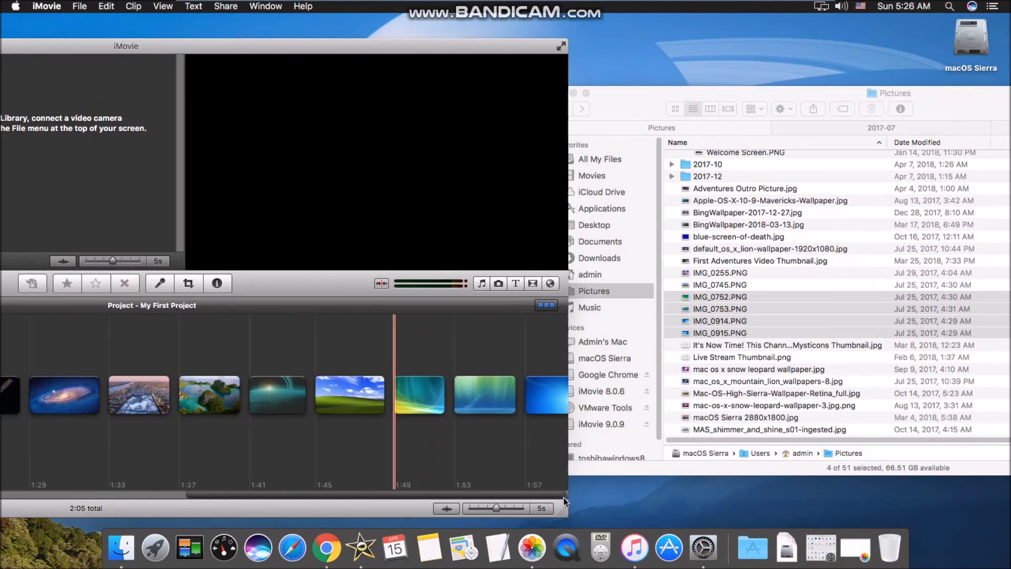
Minimize the Pictures Finder window and reposition the iMovie window so that it is fully on screen
left_click_drag(645, 94, 290, 72)
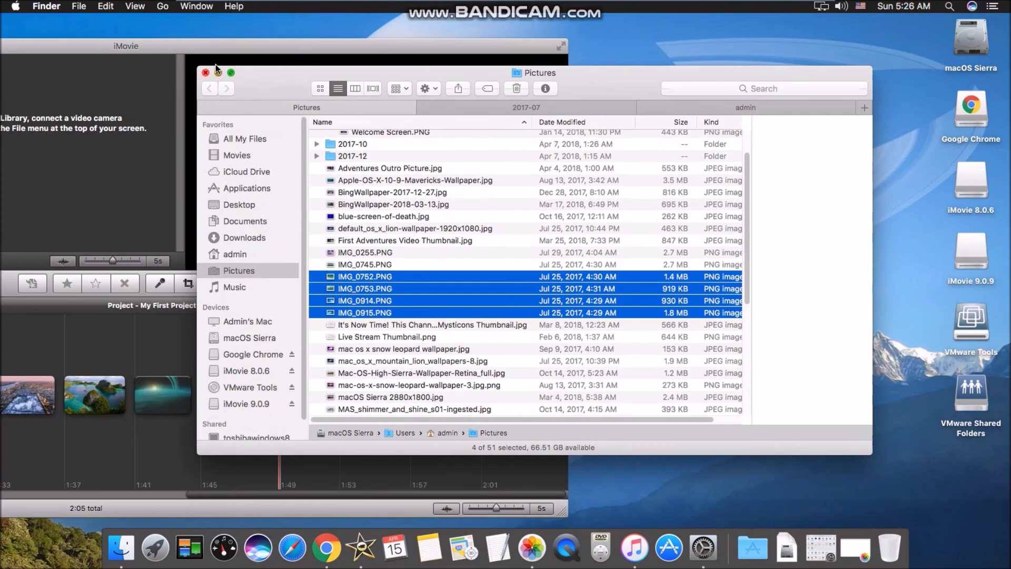
left_click(218, 72)
double_click(397, 44)
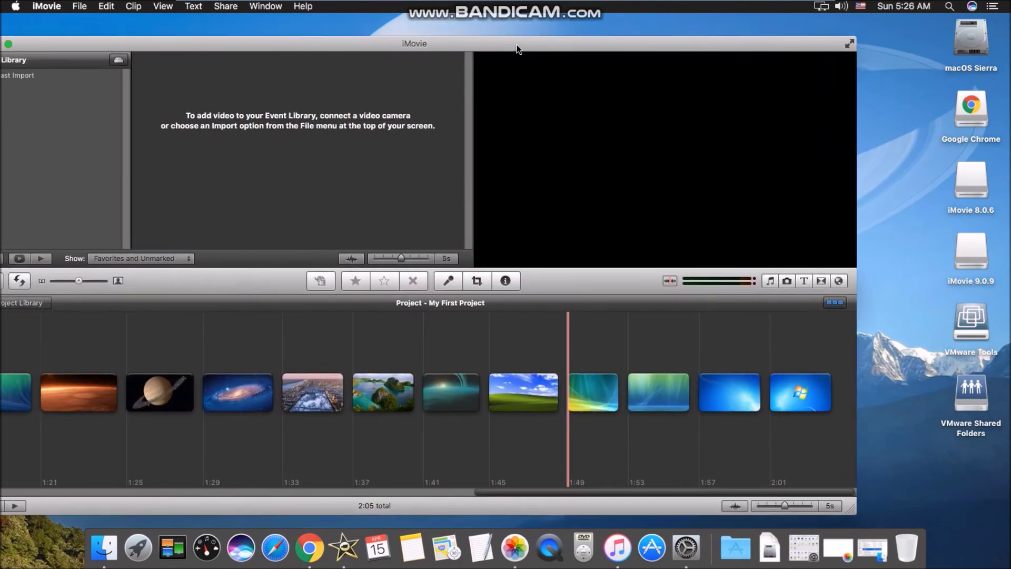
left_click_drag(547, 43, 551, 36)
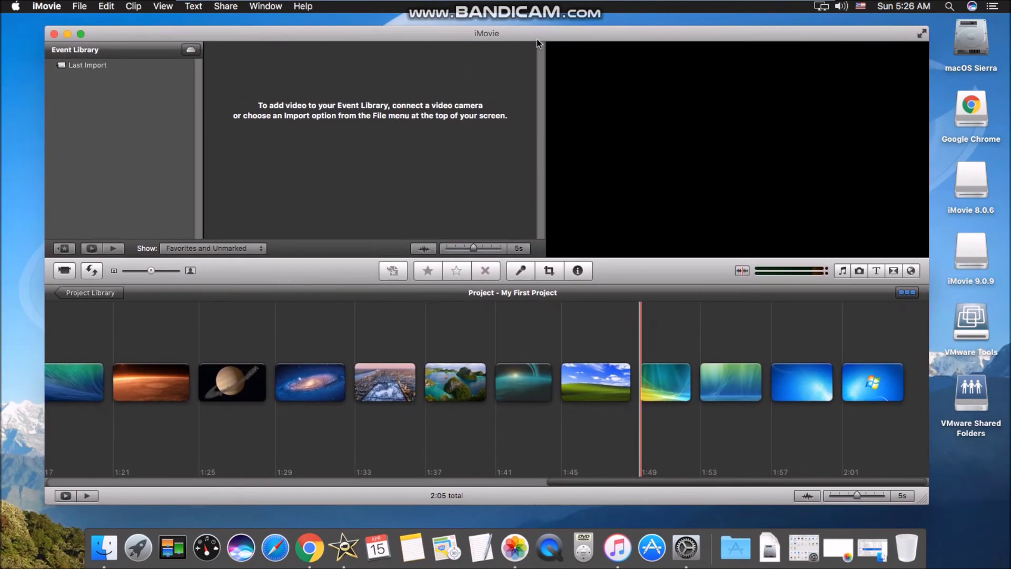
left_click_drag(669, 482, 438, 481)
scroll(201, 479, "left", 10)
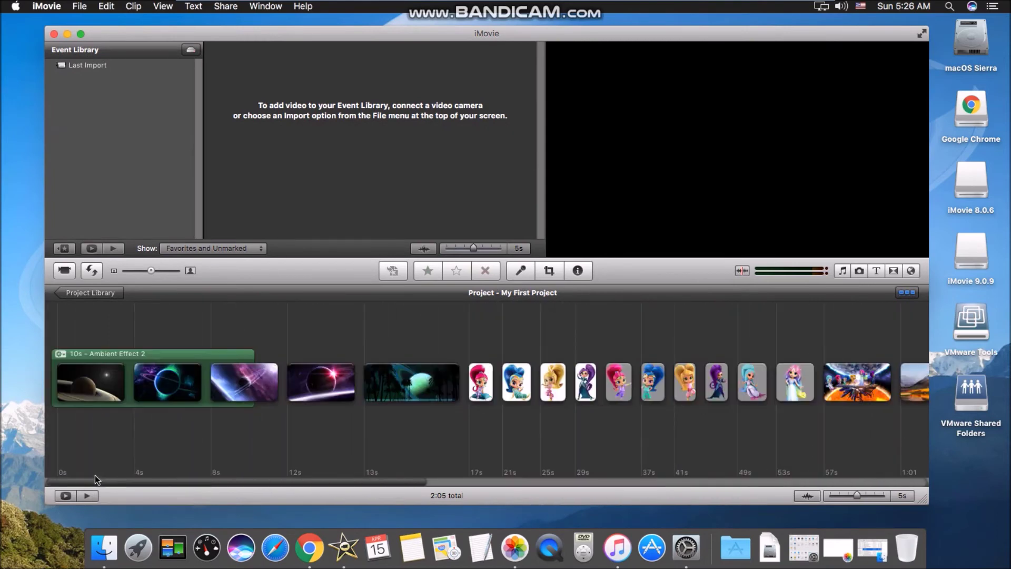
Select the green planet clip and review the project's clips in both the multi-row layout and the single-row timeline
left_click(432, 383)
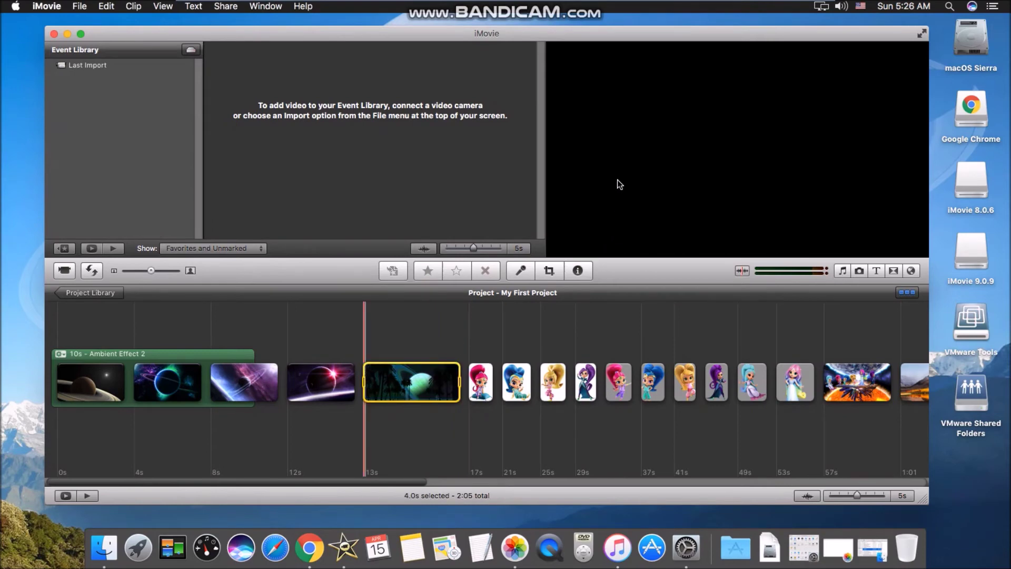
key("space")
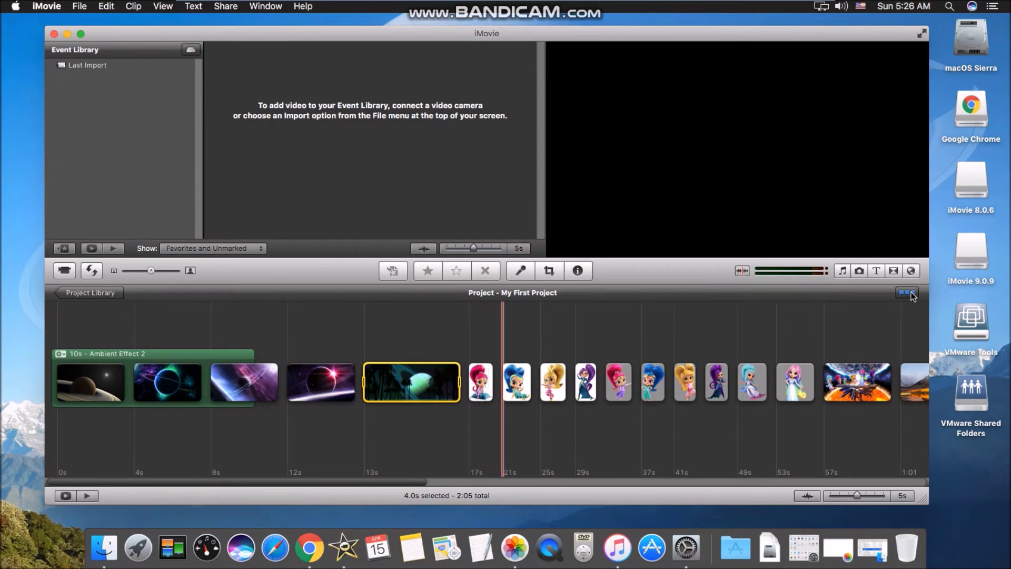
key("space")
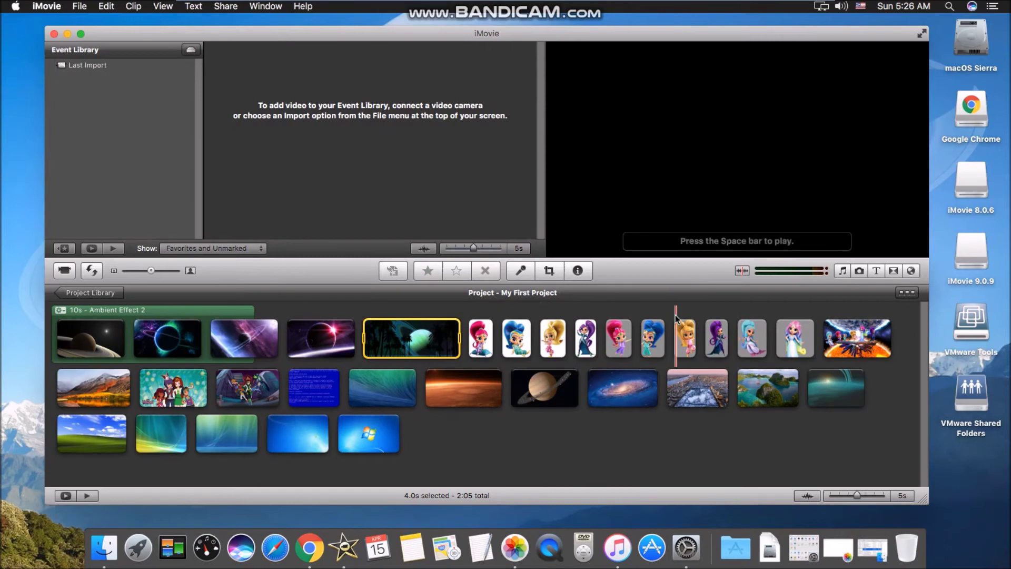
left_click(914, 293)
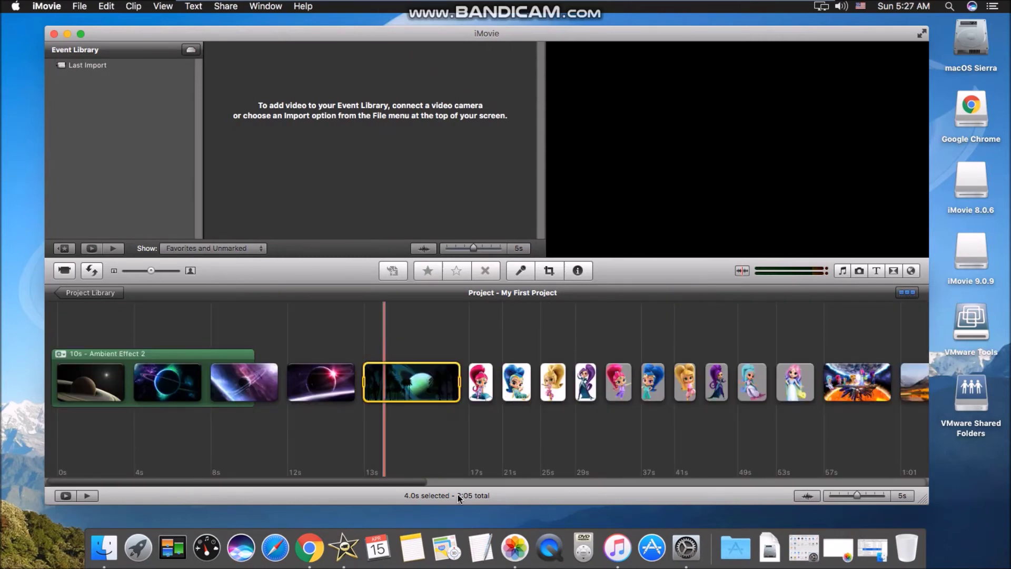
left_click_drag(359, 482, 375, 482)
scroll(754, 446, "right", 10)
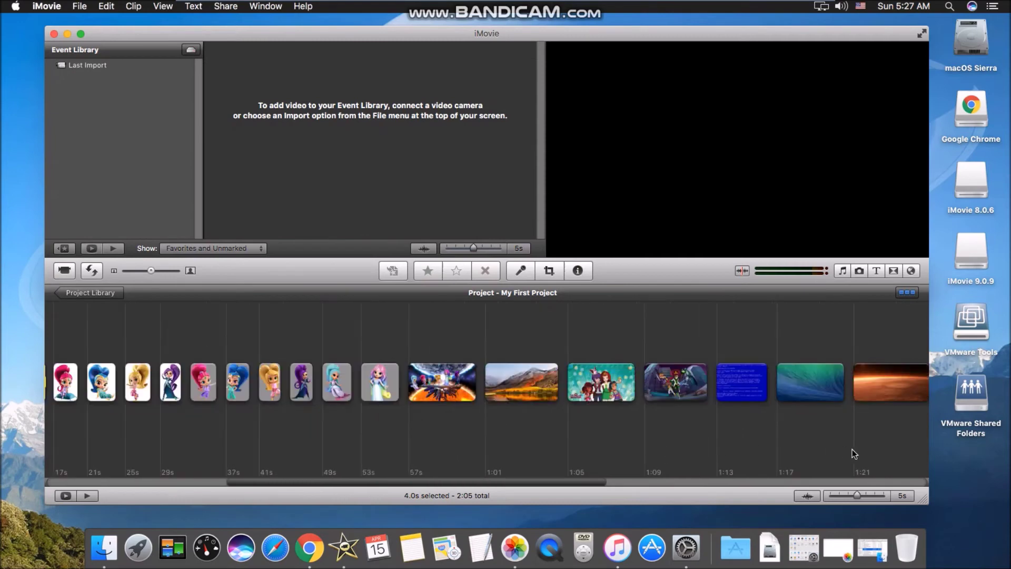
scroll(896, 468, "right", 15)
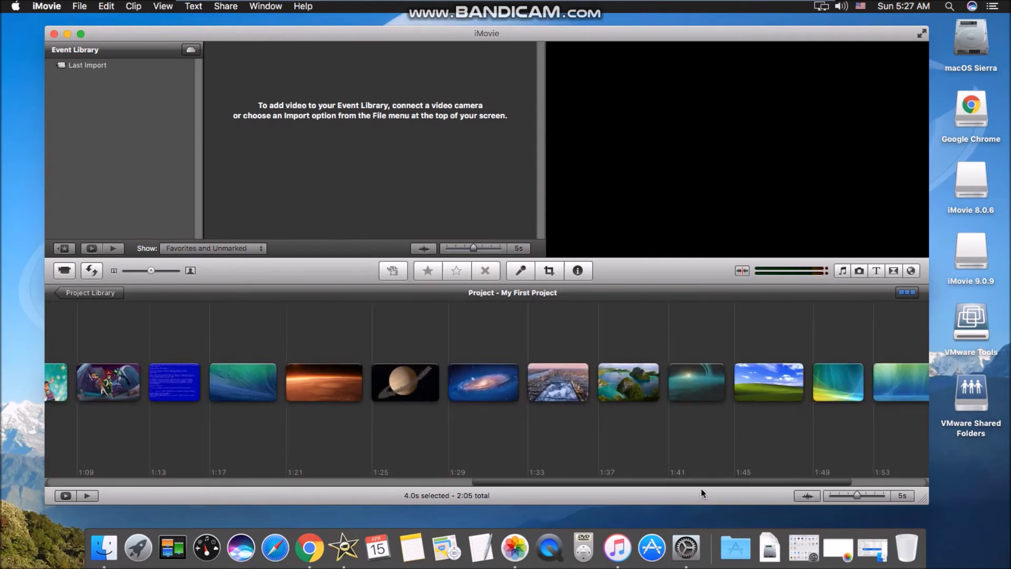
Examine the project's clips back and forth along the single-row timeline, ending at the first clips
scroll(705, 487, "right", 2)
left_click_drag(277, 479, 429, 480)
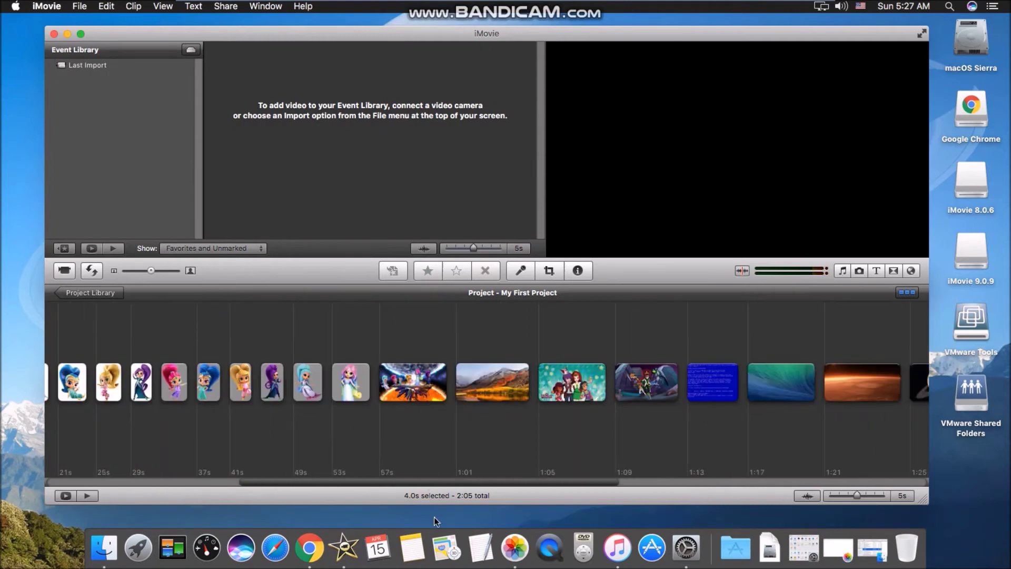
scroll(158, 479, "right", 10)
scroll(176, 481, "left", 15)
scroll(489, 475, "right", 10)
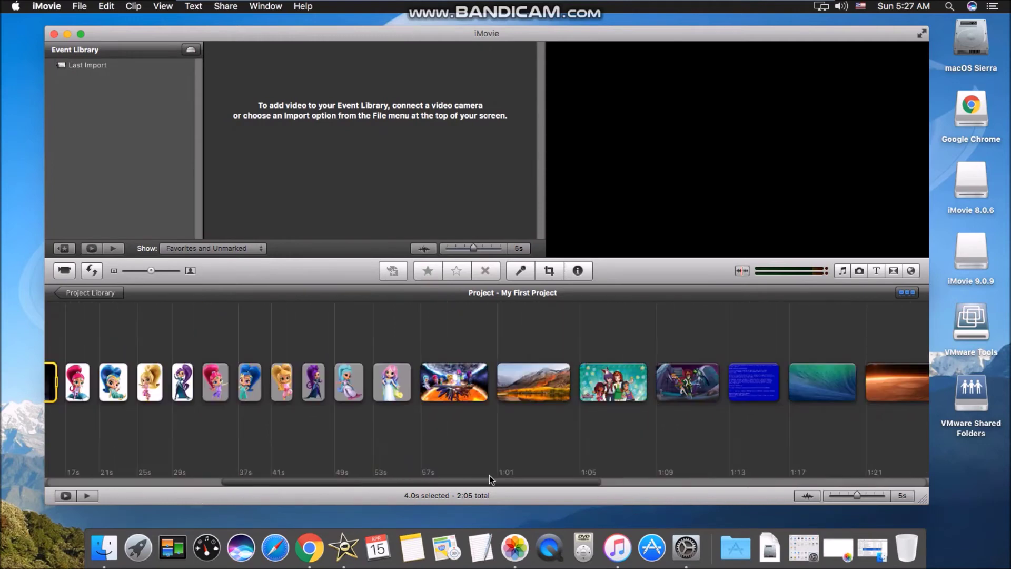
scroll(557, 476, "left", 15)
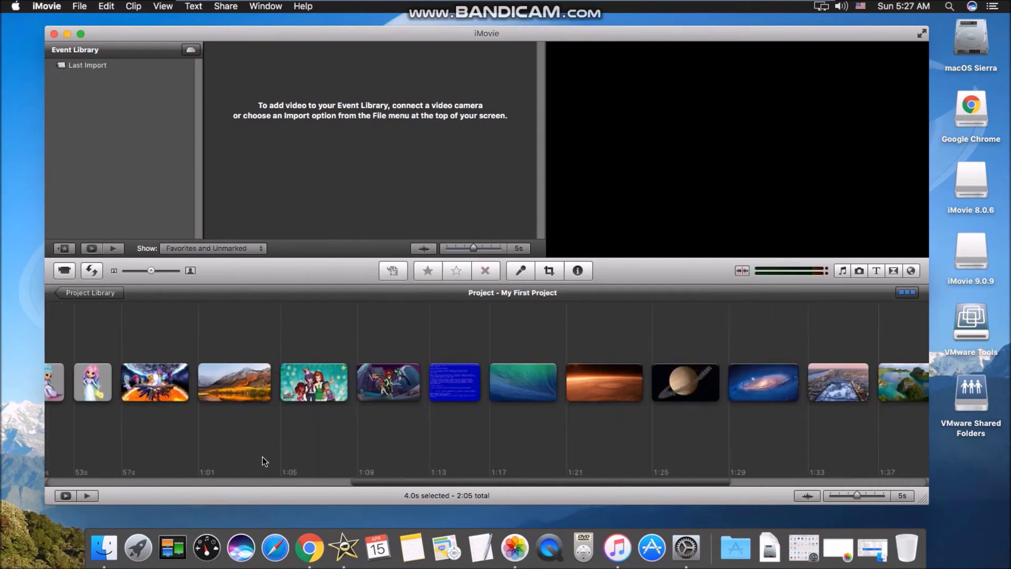
scroll(214, 460, "right", 2)
scroll(355, 469, "right", 8)
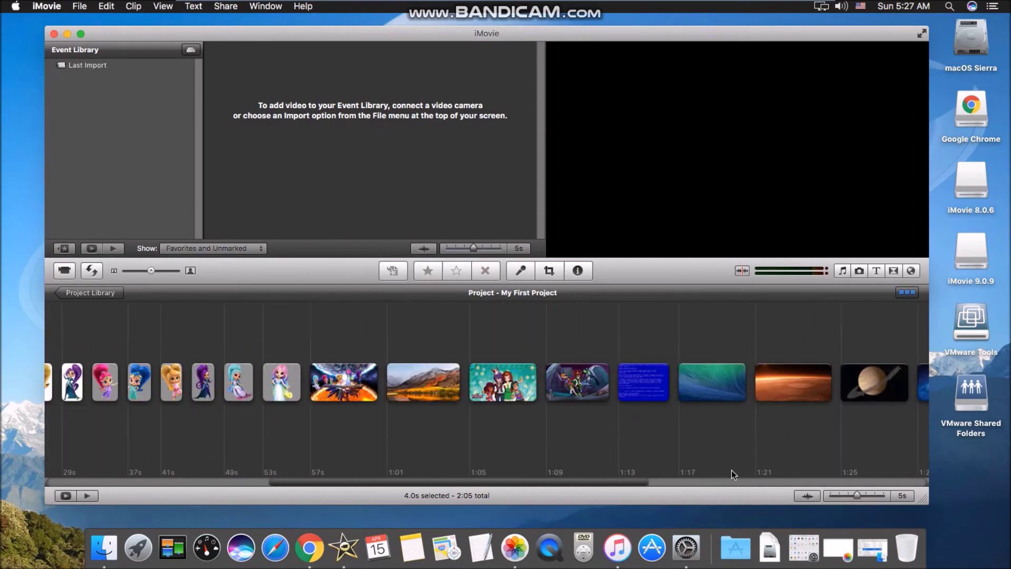
scroll(156, 472, "right", 10)
scroll(272, 489, "left", 15)
scroll(760, 495, "right", 8)
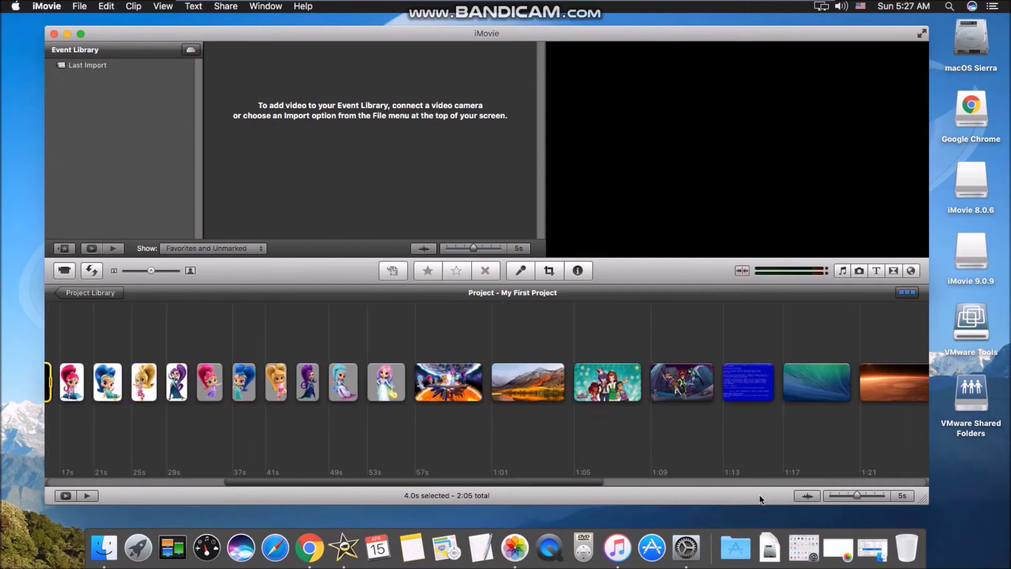
scroll(882, 484, "right", 3)
scroll(707, 478, "left", 6)
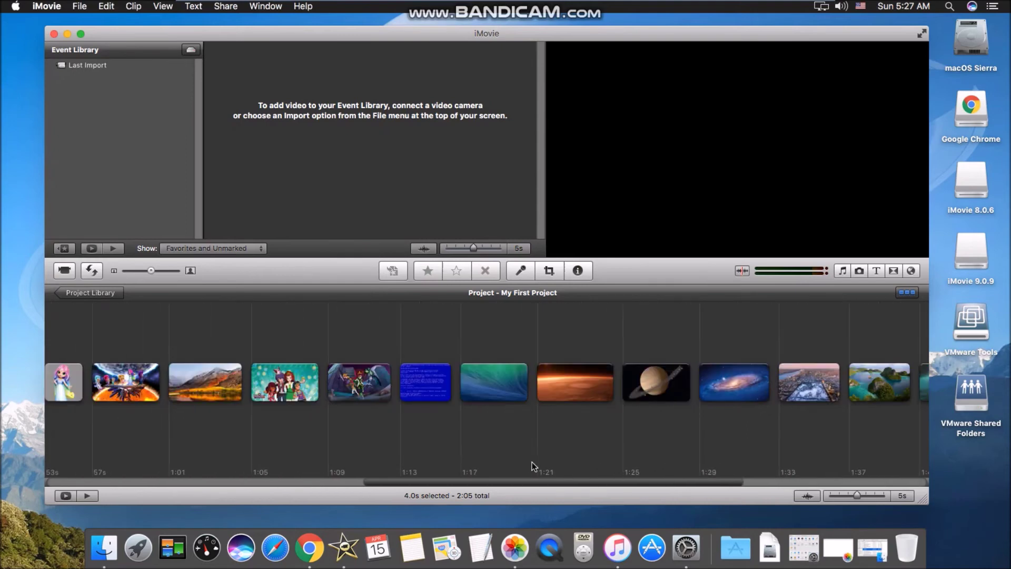
scroll(239, 465, "left", 15)
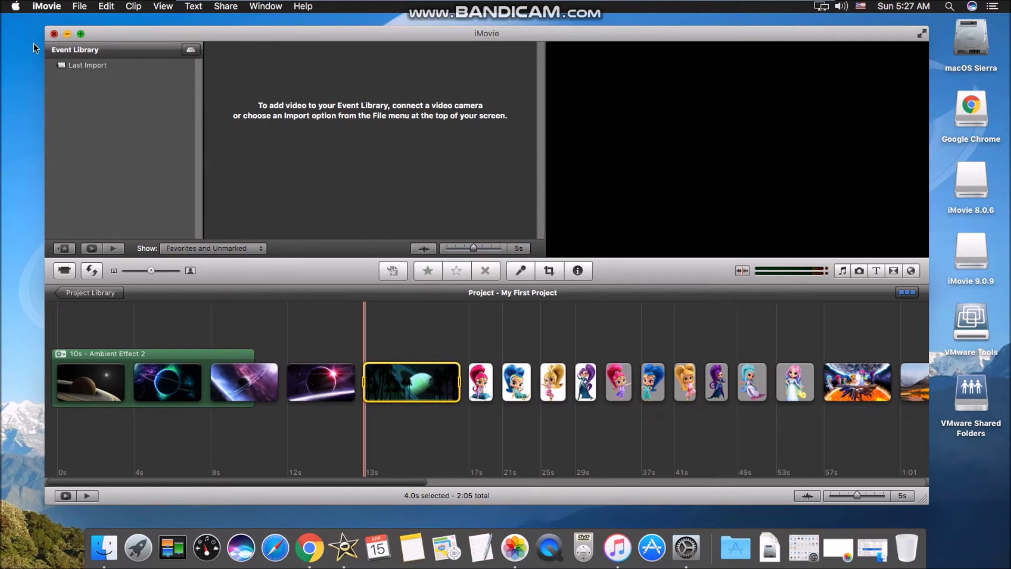
Quit iMovie, and close the Photos window after restoring it from its minimized state
key("cmd+q")
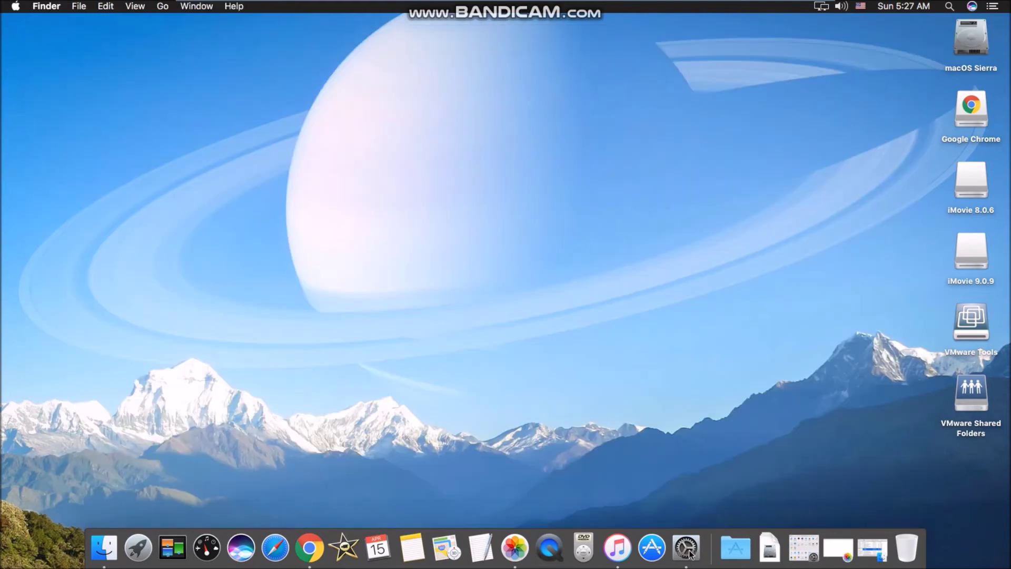
left_click(838, 549)
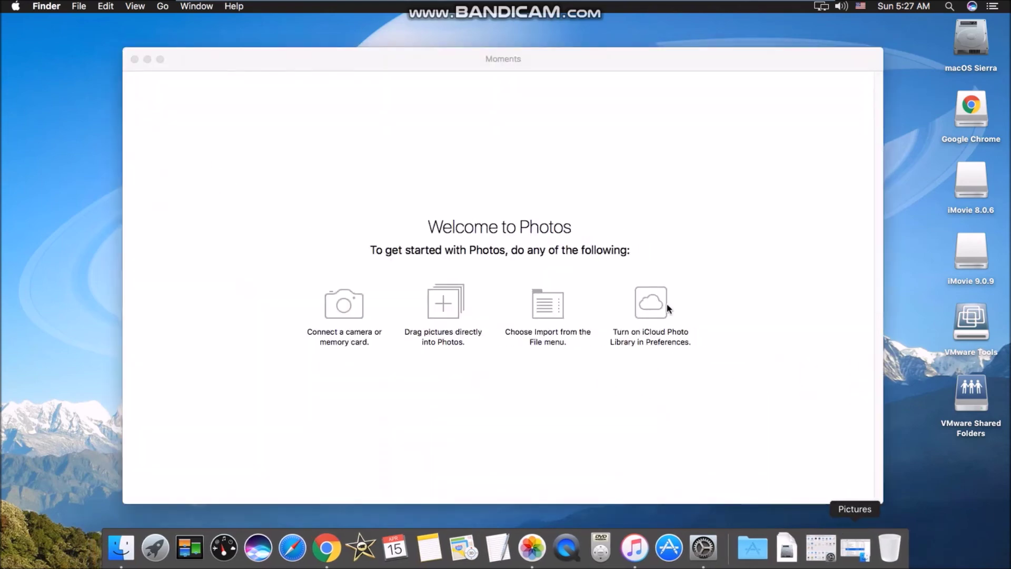
left_click_drag(387, 59, 384, 50)
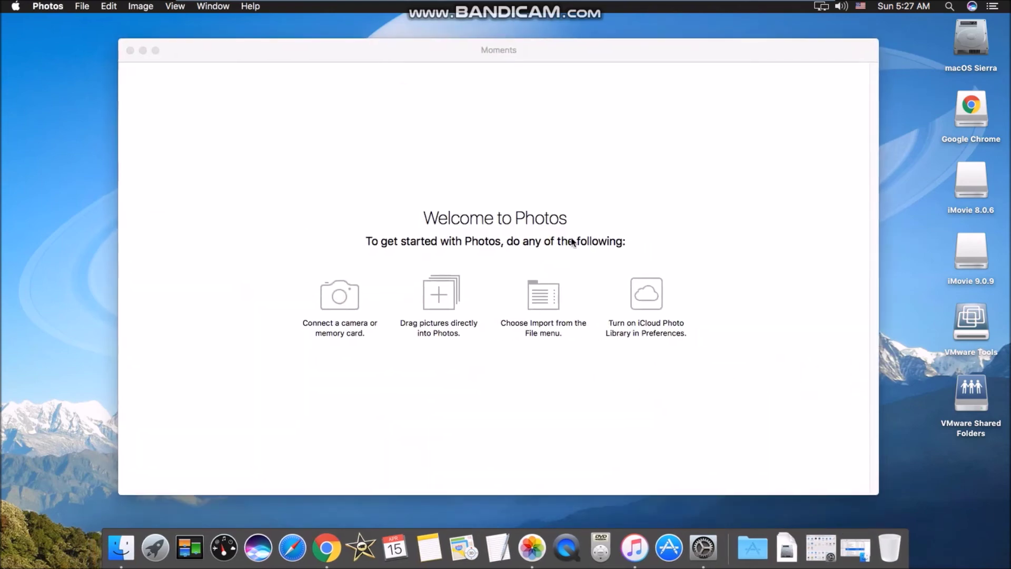
left_click(538, 301)
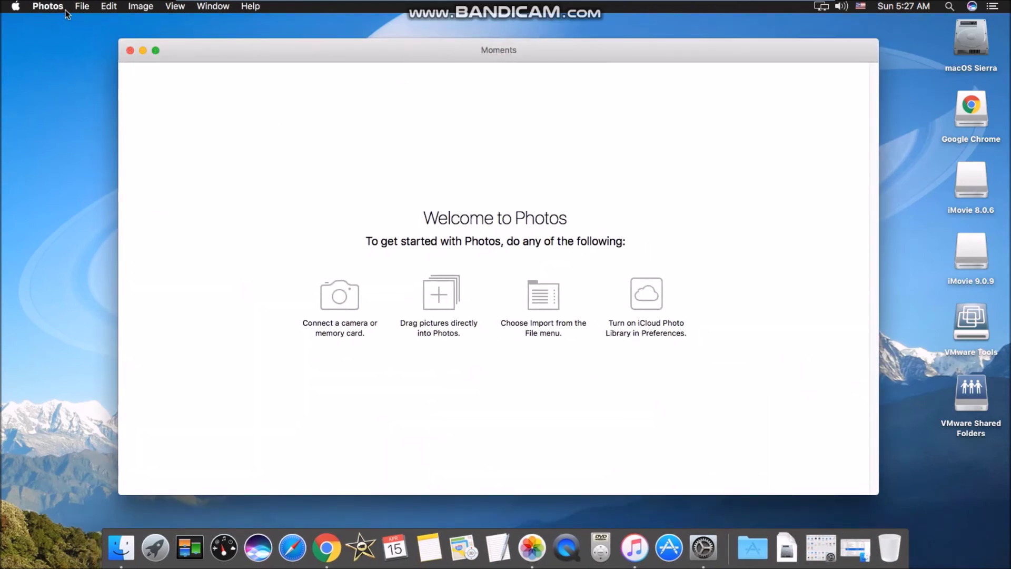
left_click(130, 51)
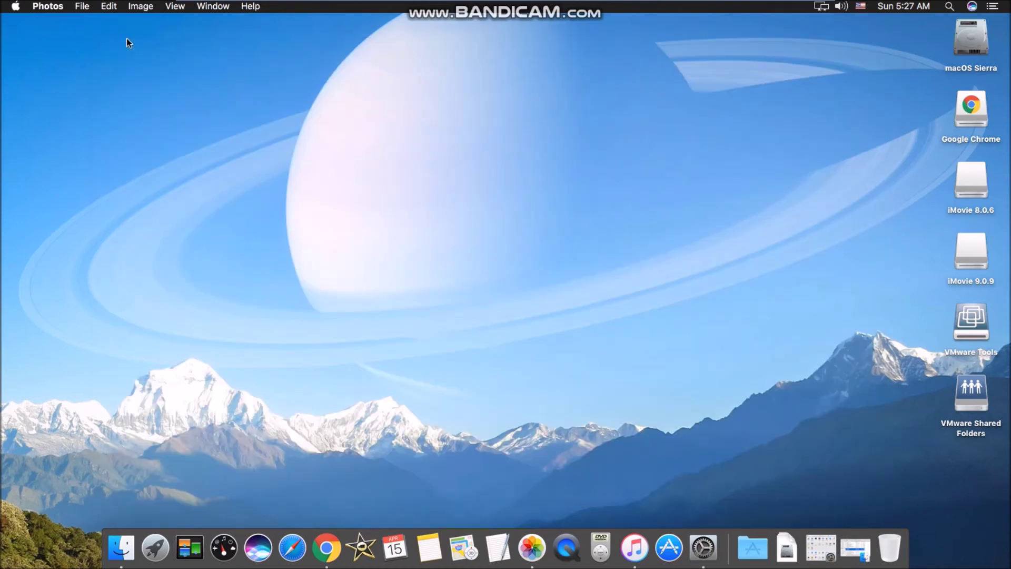
Restore the System Preferences window and set the General appearance for buttons, menus and windows to Graphite
left_click(832, 551)
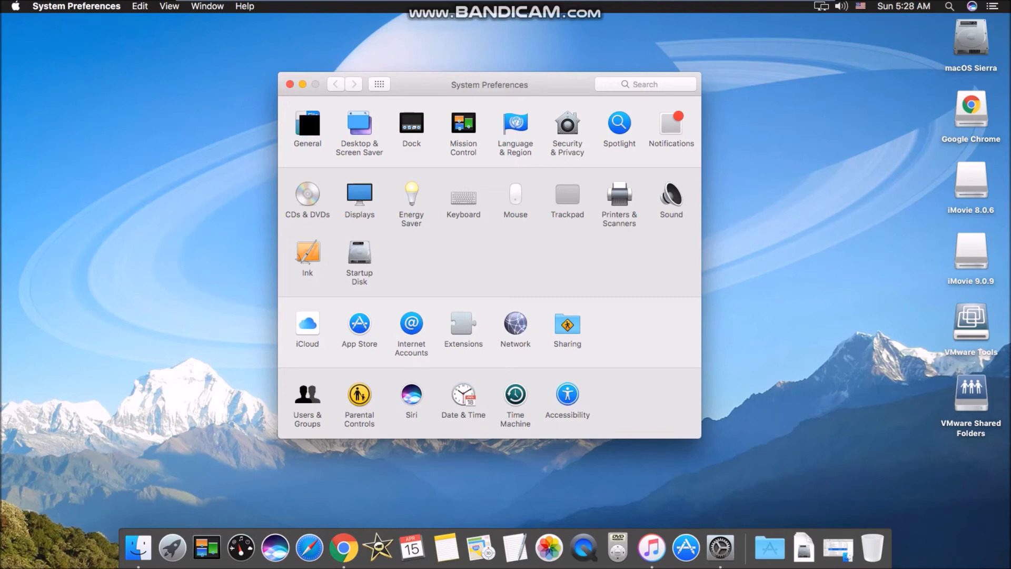
mouse_move(574, 6)
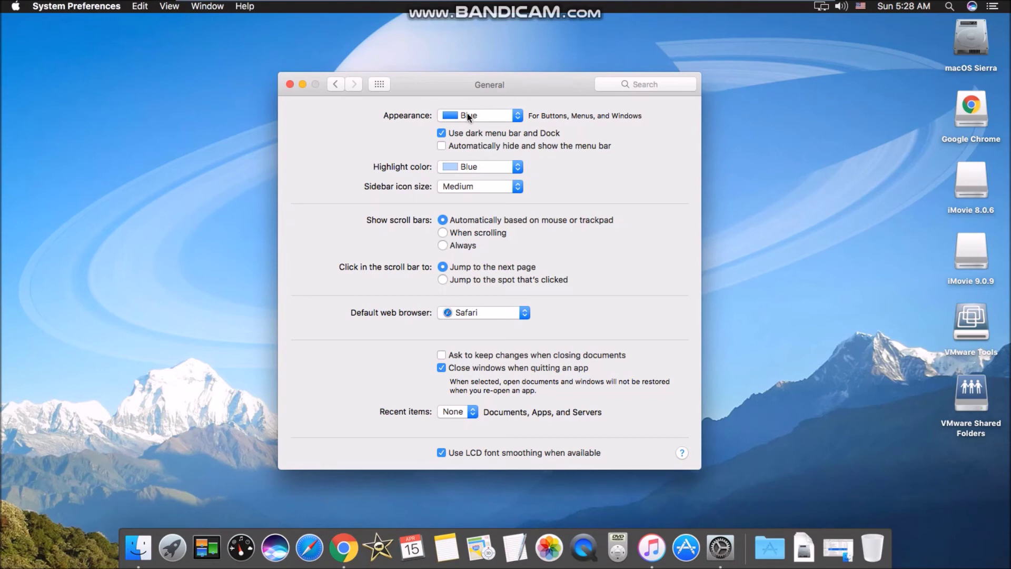
left_click(514, 121)
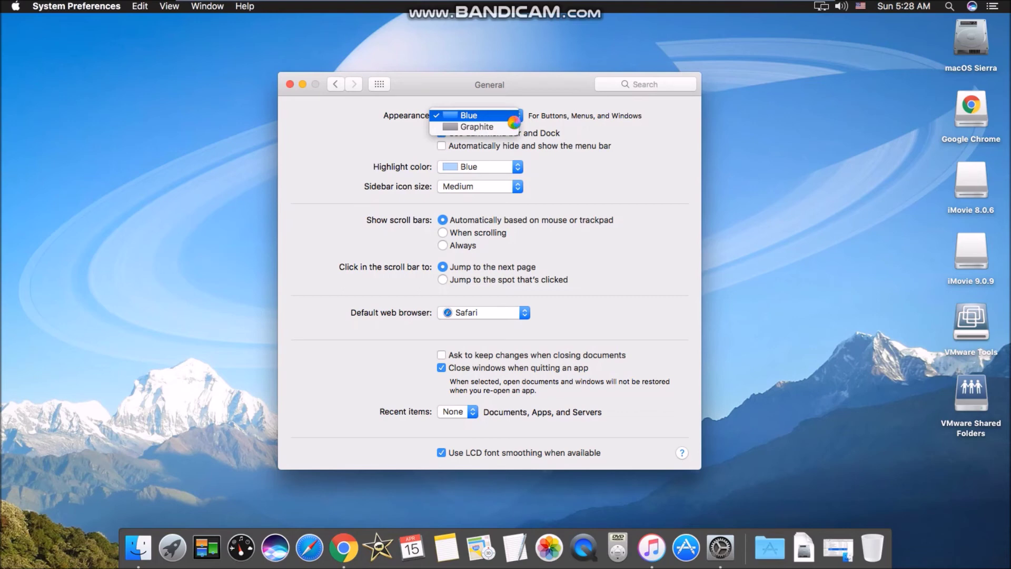
left_click(492, 127)
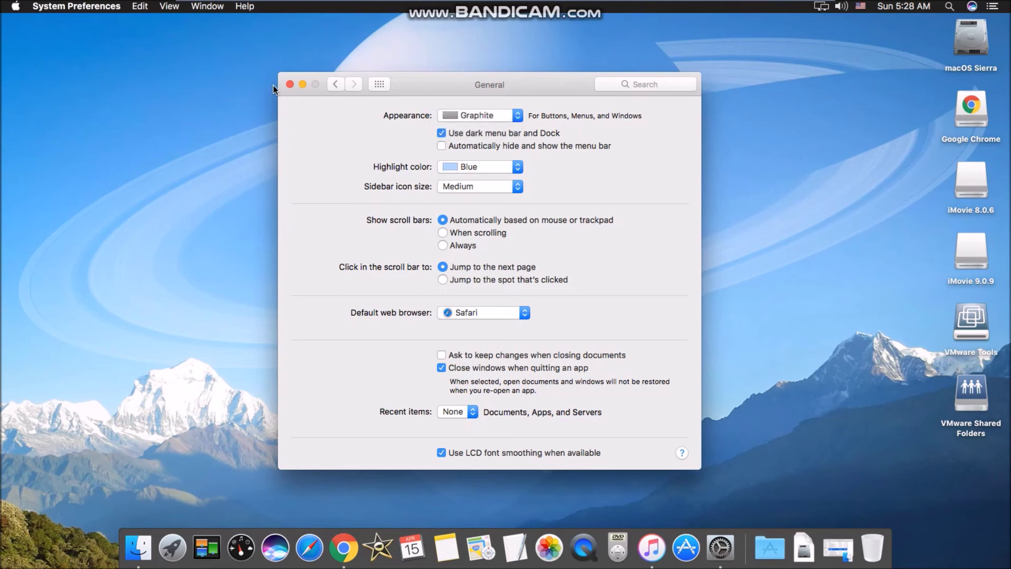
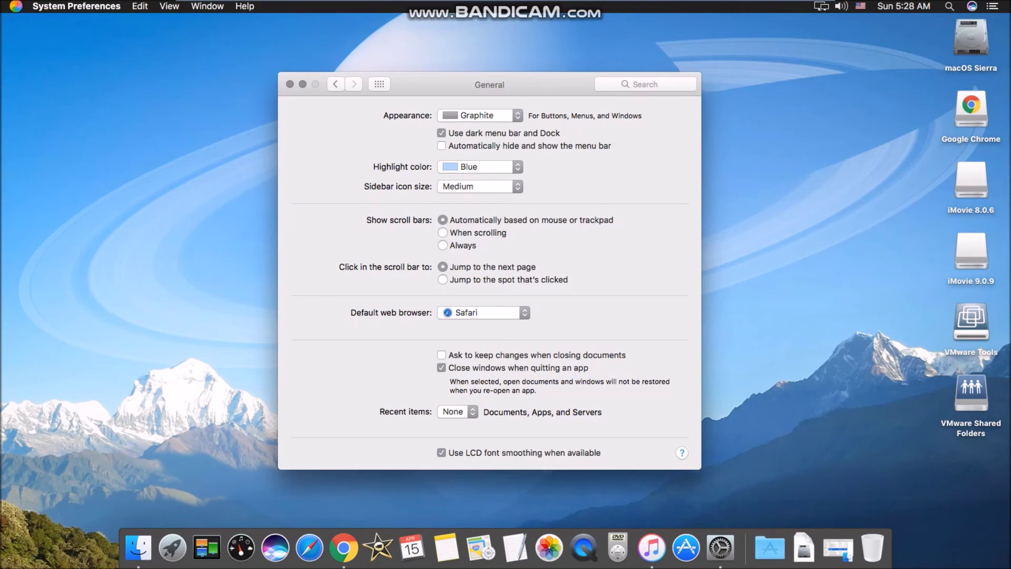
Check the Apple menu's highlight, set the appearance to Blue, and make Google Chrome the default web browser
left_click(16, 6)
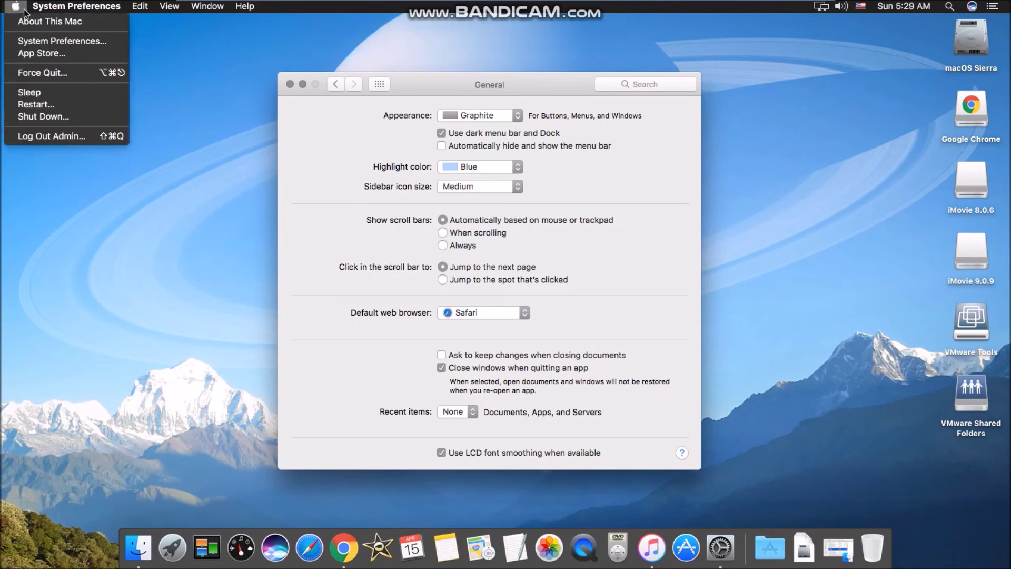
mouse_move(34, 9)
left_click(445, 98)
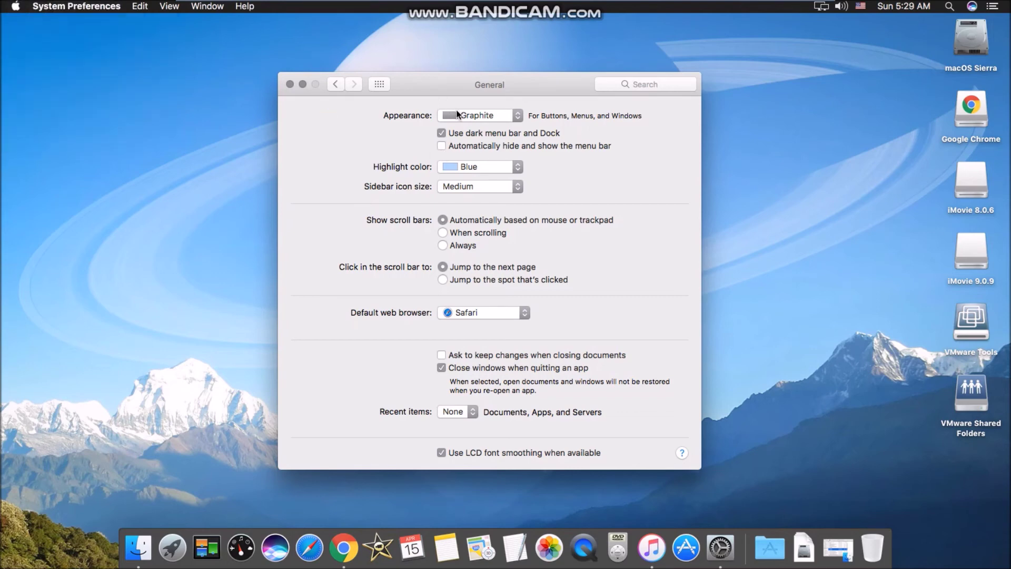
left_click(459, 115)
left_click(454, 106)
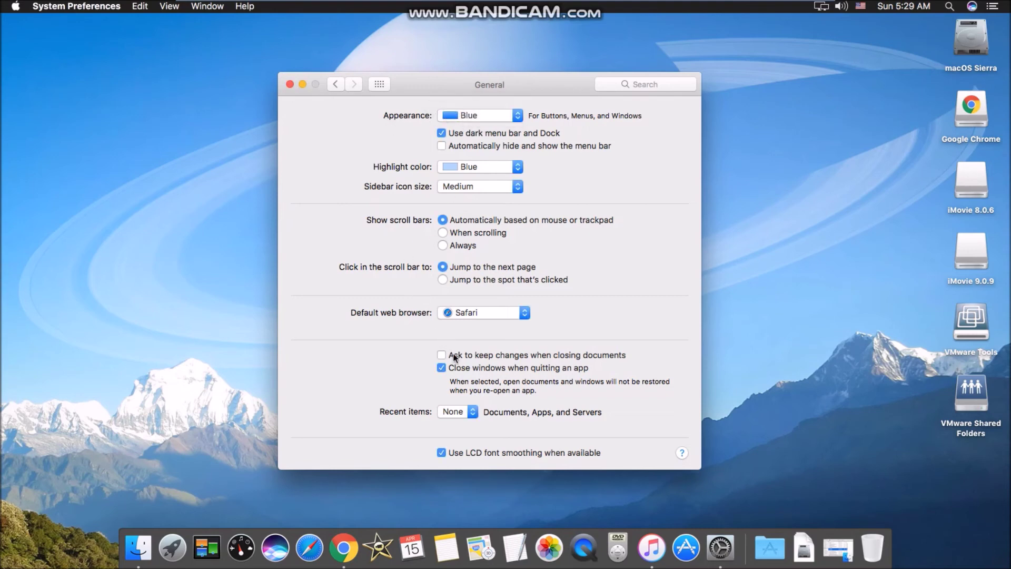
left_click(479, 314)
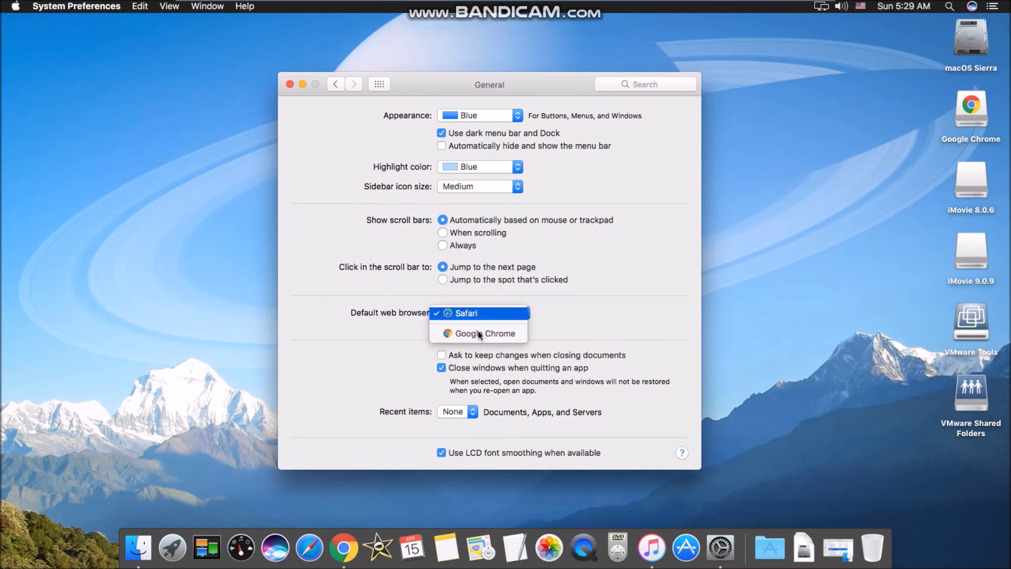
left_click(477, 333)
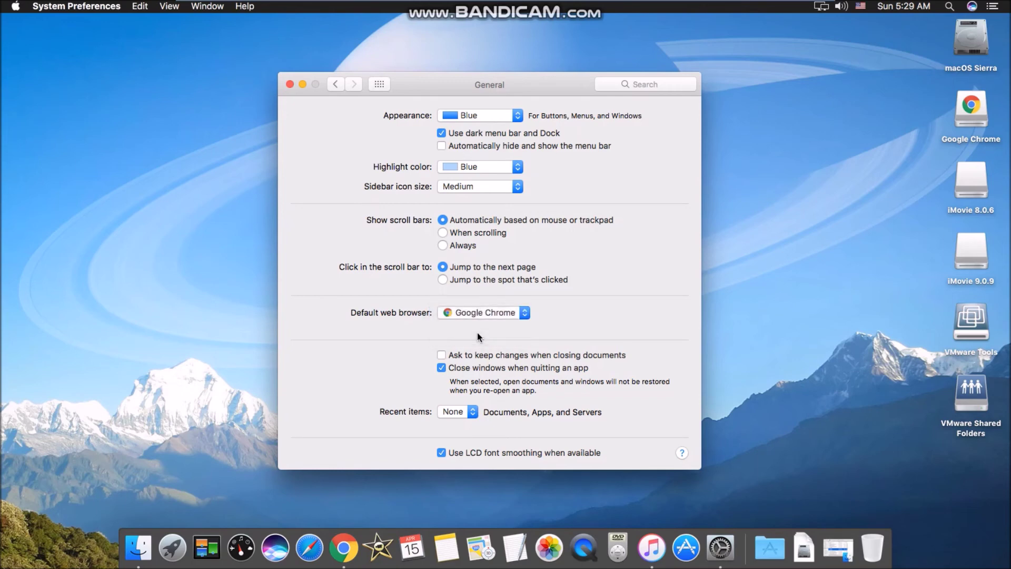
Turn off the dark menu bar and Dock, inspect the Apple menu in the light style, and restore the dark style
left_click(441, 133)
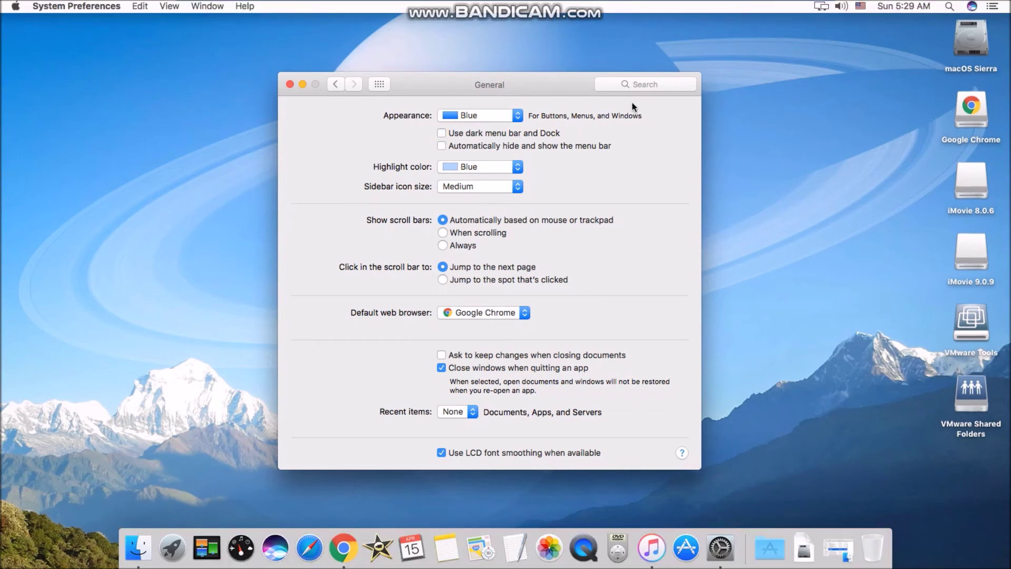
left_click_drag(462, 97, 469, 95)
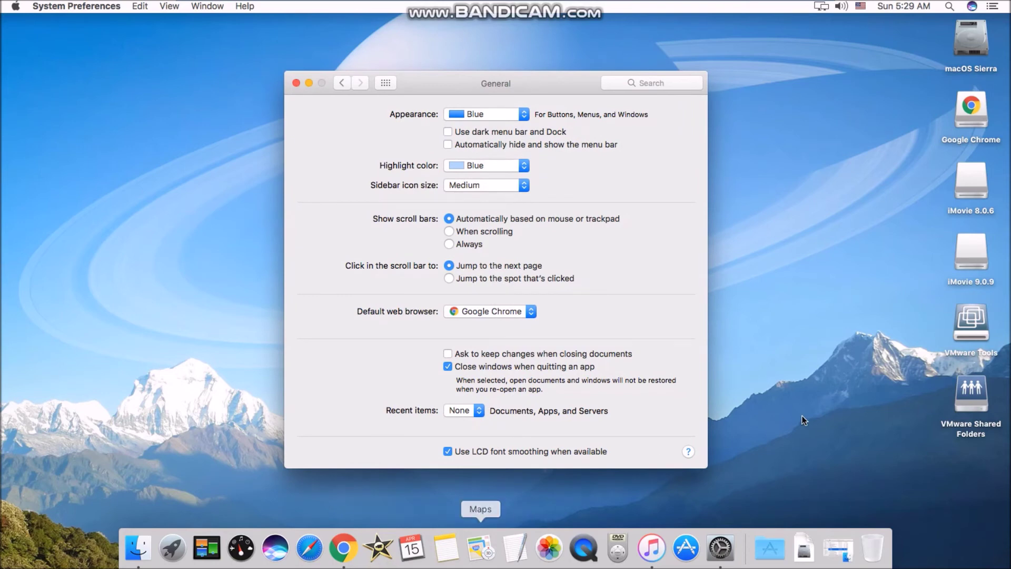
left_click(16, 6)
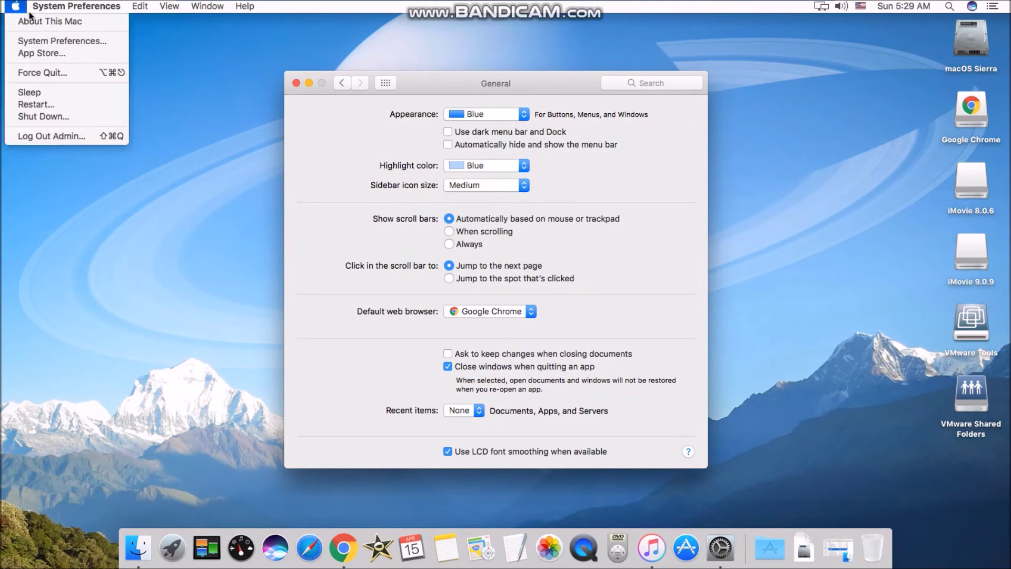
left_click(414, 88)
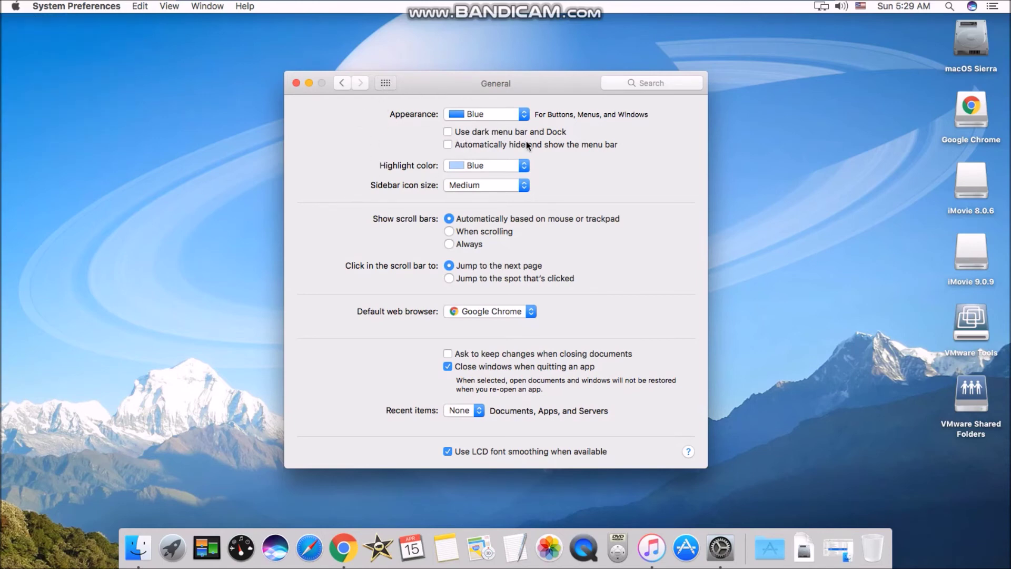
key("Escape")
left_click(452, 134)
mouse_move(453, 88)
left_mouse_down()
mouse_move(462, 87)
mouse_move(444, 85)
left_mouse_up()
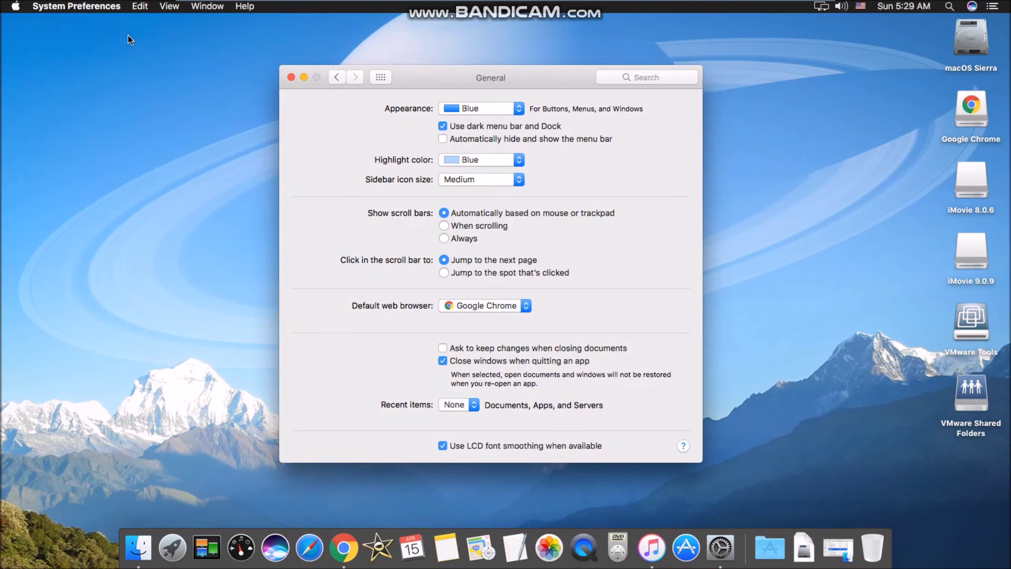
Switch the dark menu bar and Dock option off and on repeatedly to compare both looks, ending with it on
left_click(443, 126)
left_click(442, 127)
left_click(446, 126)
left_click(446, 126)
left_click(447, 126)
left_click(446, 126)
left_click(443, 126)
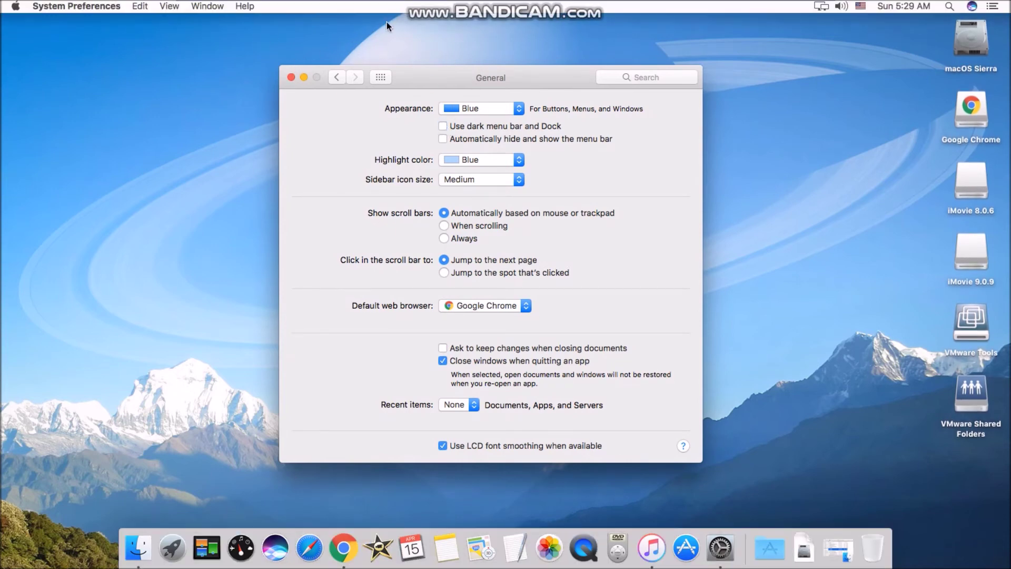
left_click(443, 126)
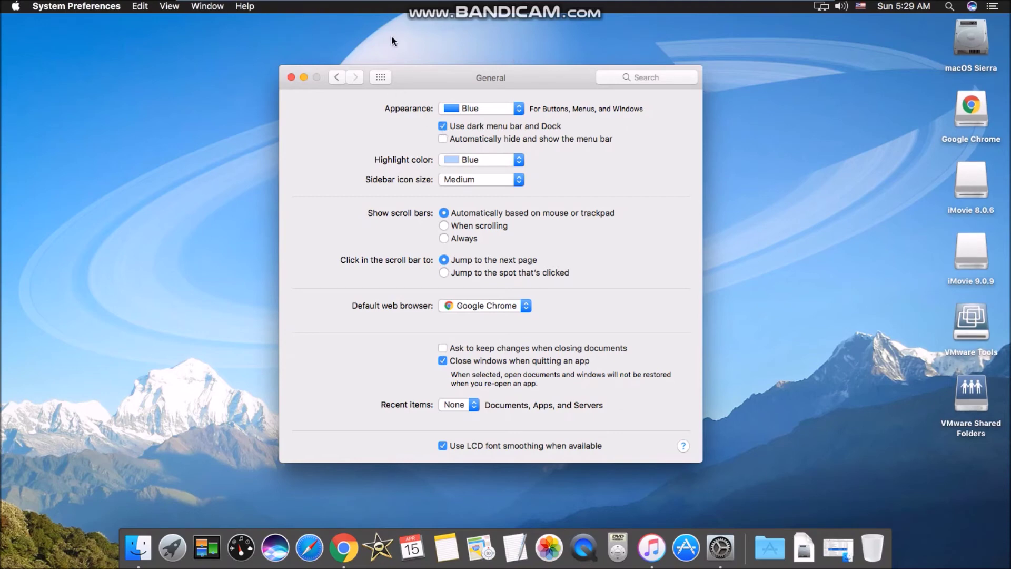
Arrange the restored Pictures Finder window beside the General preferences and set scroll bars to show always
left_click_drag(458, 78, 450, 80)
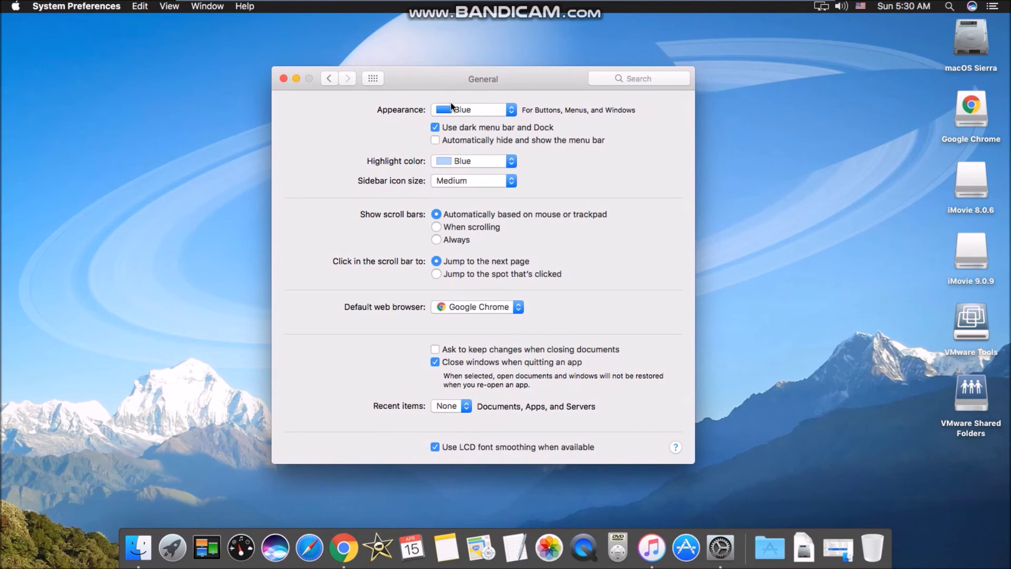
left_click_drag(400, 77, 392, 77)
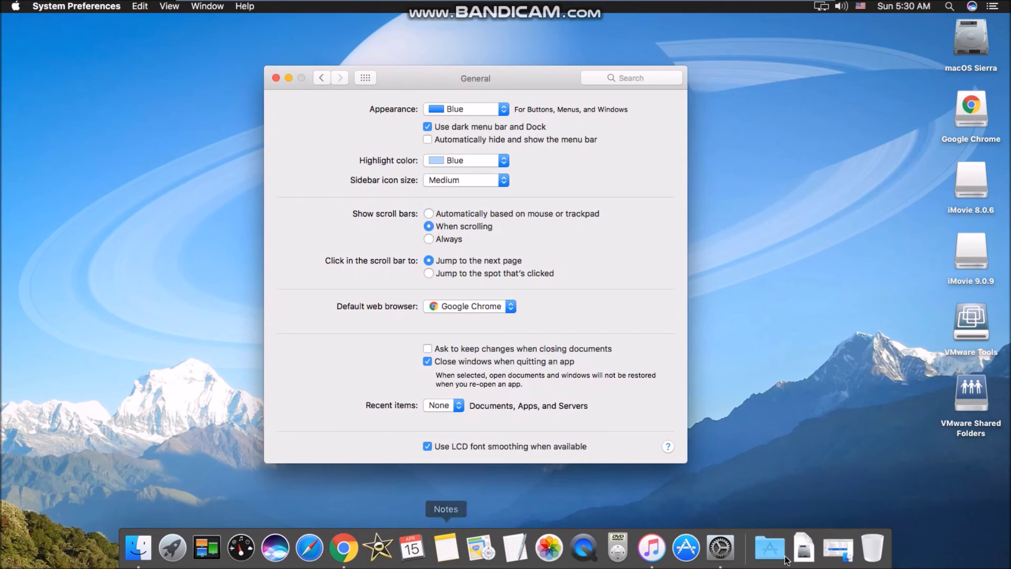
left_click(838, 547)
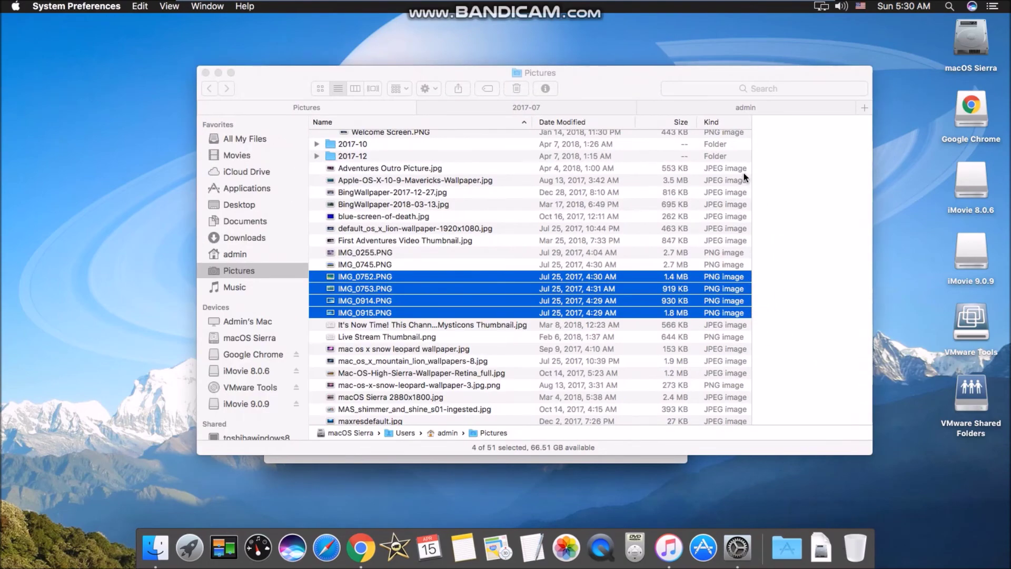
left_click_drag(590, 81, 684, 83)
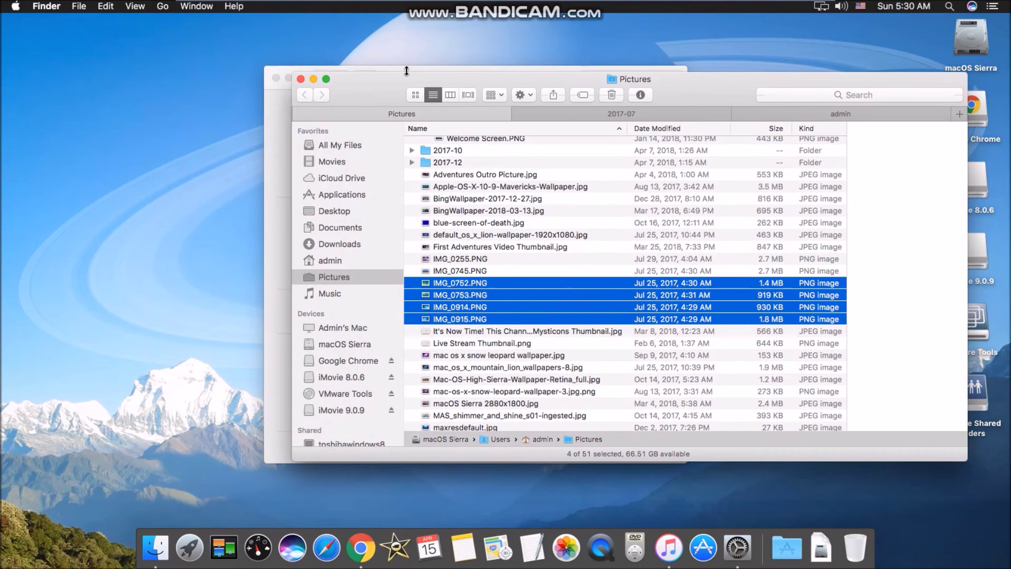
left_click_drag(406, 71, 284, 72)
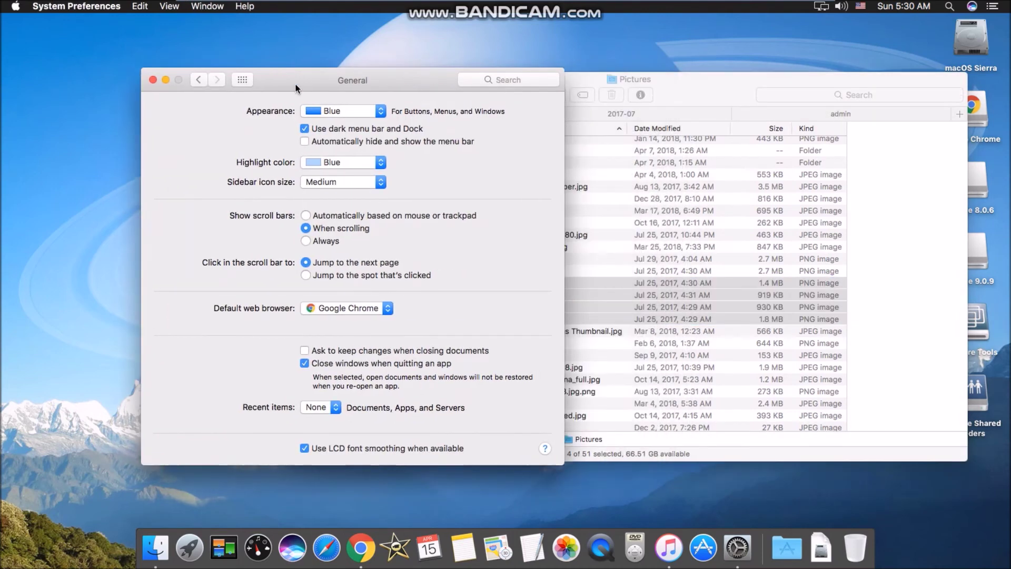
left_click(313, 243)
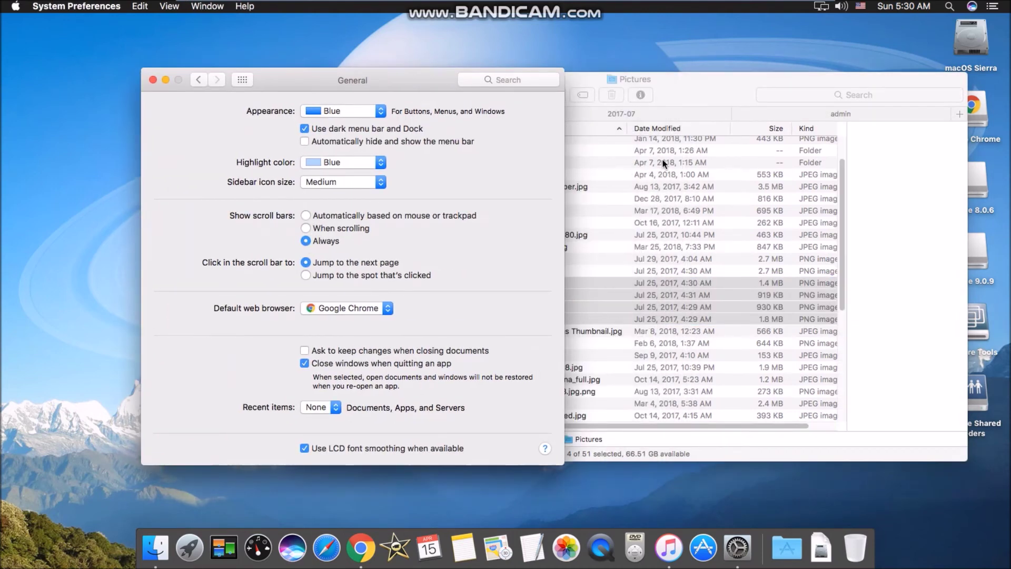
Scroll through the Pictures file list to check the always-shown scroll bars, and return to the General preferences
left_click(838, 172)
scroll(838, 158, "up", 3)
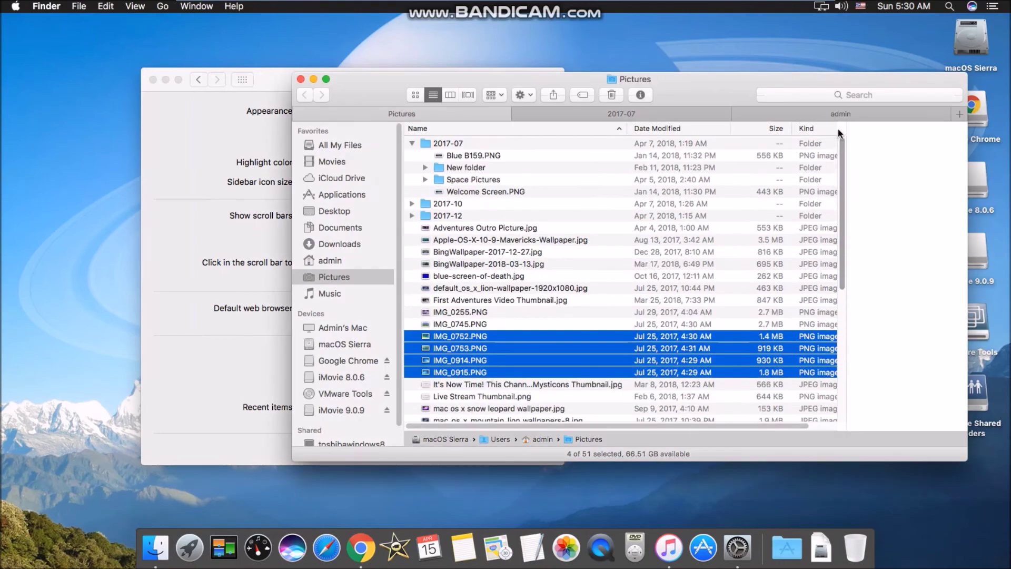
scroll(858, 260, "down", 3)
scroll(841, 276, "down", 5)
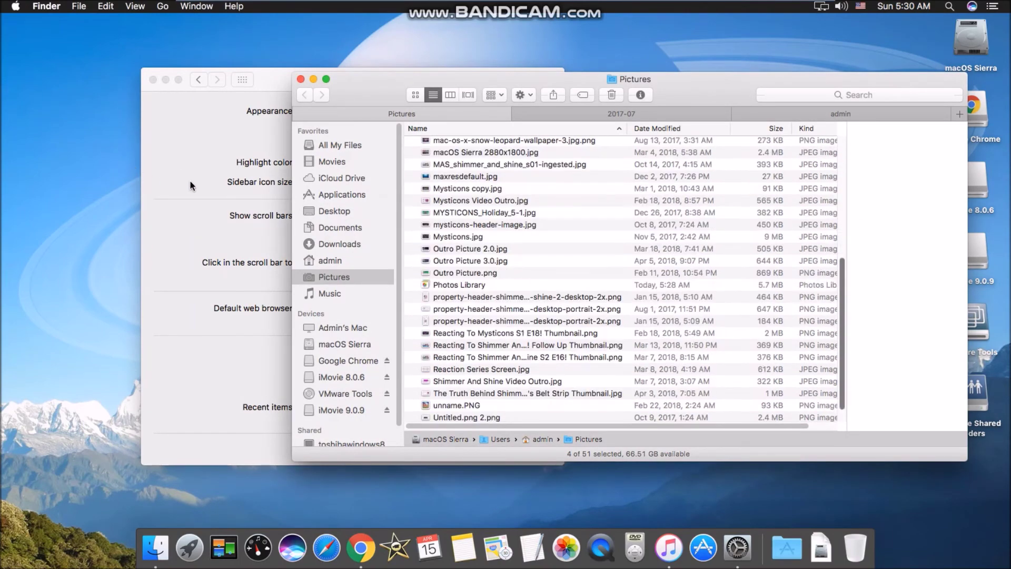
left_click(163, 177)
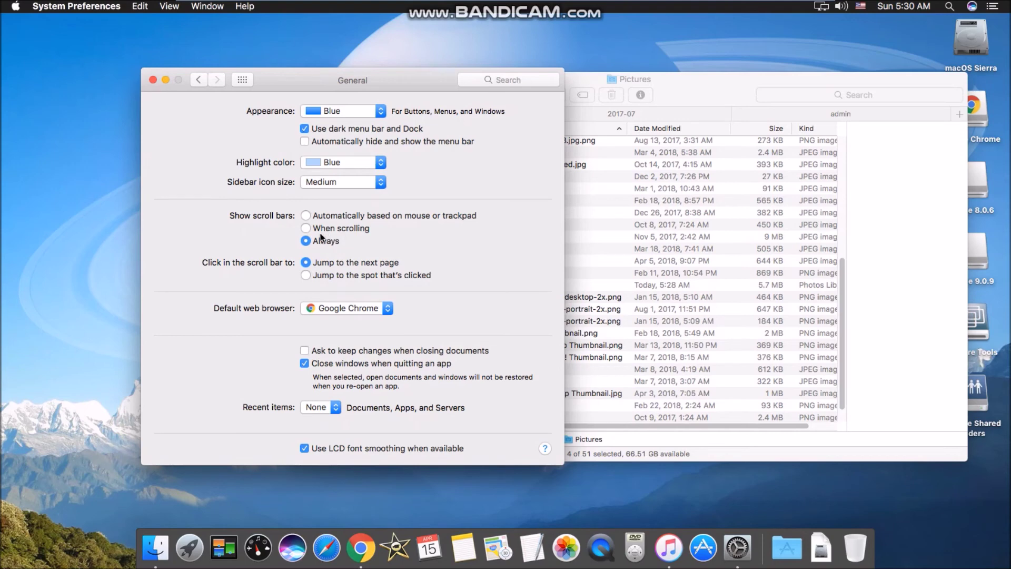
Set scroll bars to show automatically based on mouse or trackpad, and minimize the Pictures Finder window after checking its scrolling
left_click(307, 216)
left_click(820, 226)
scroll(822, 211, "up", 4)
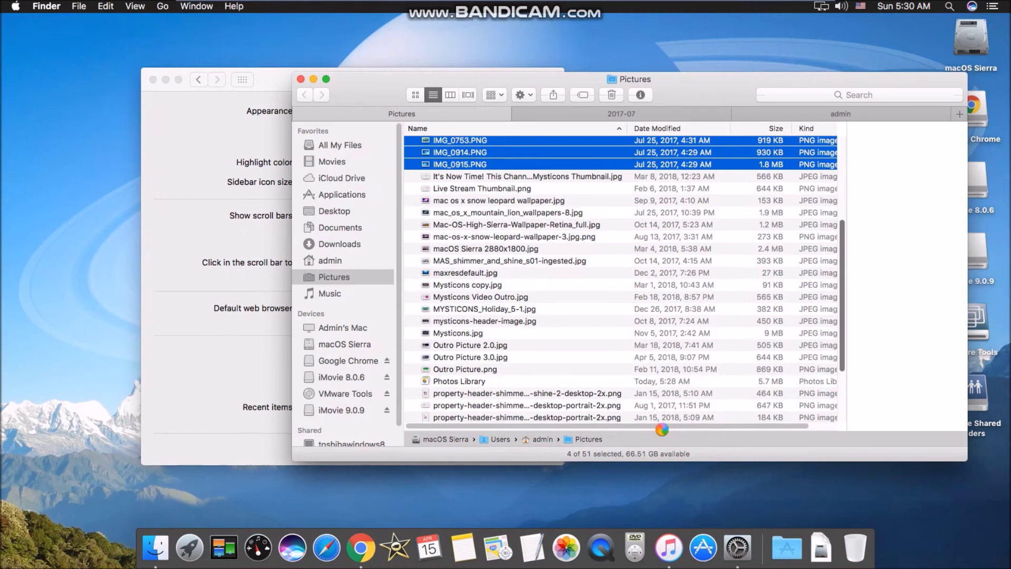
left_click(232, 133)
left_click_drag(691, 90, 632, 99)
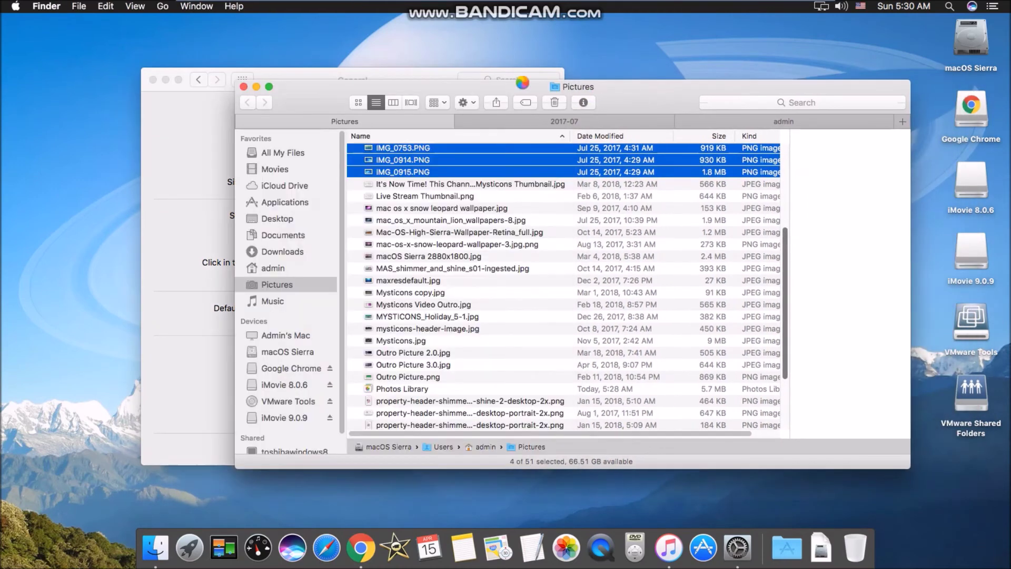
left_click(256, 87)
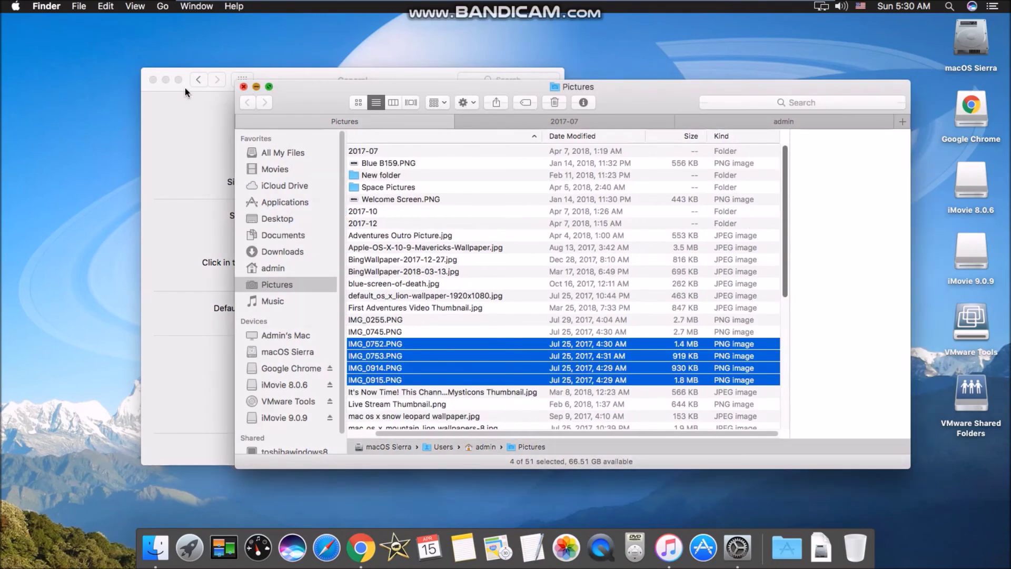
left_click_drag(343, 83, 413, 79)
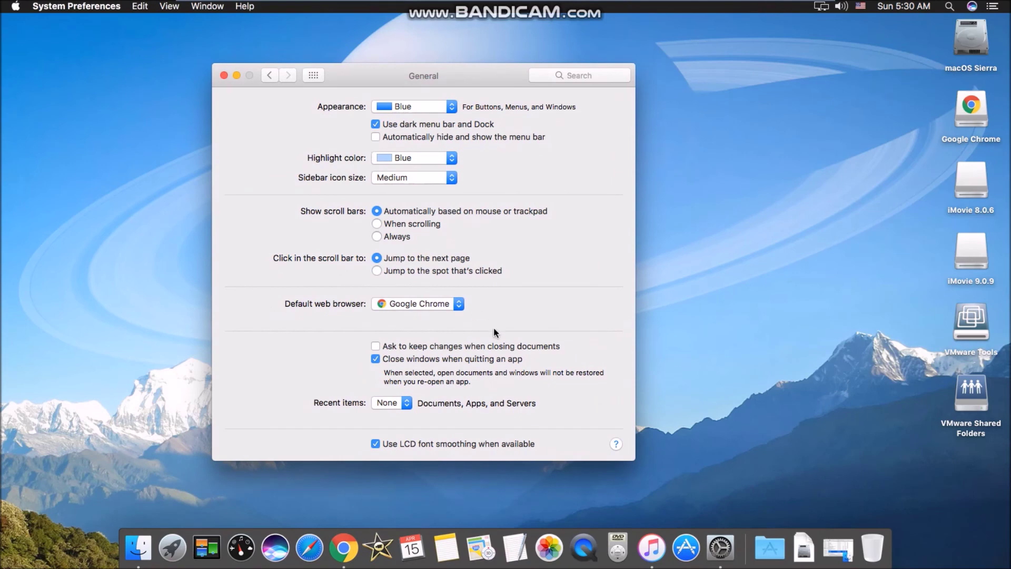
Open the Desktop & Screen Saver preferences and show the wallpapers in the Pictures folder
left_click(271, 74)
left_click_drag(421, 67, 474, 68)
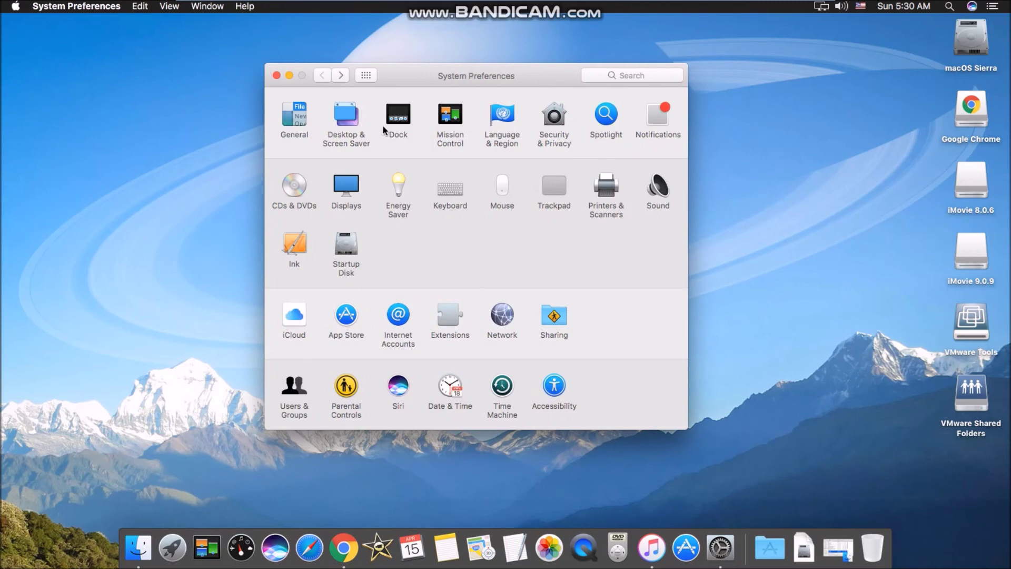
left_click(350, 120)
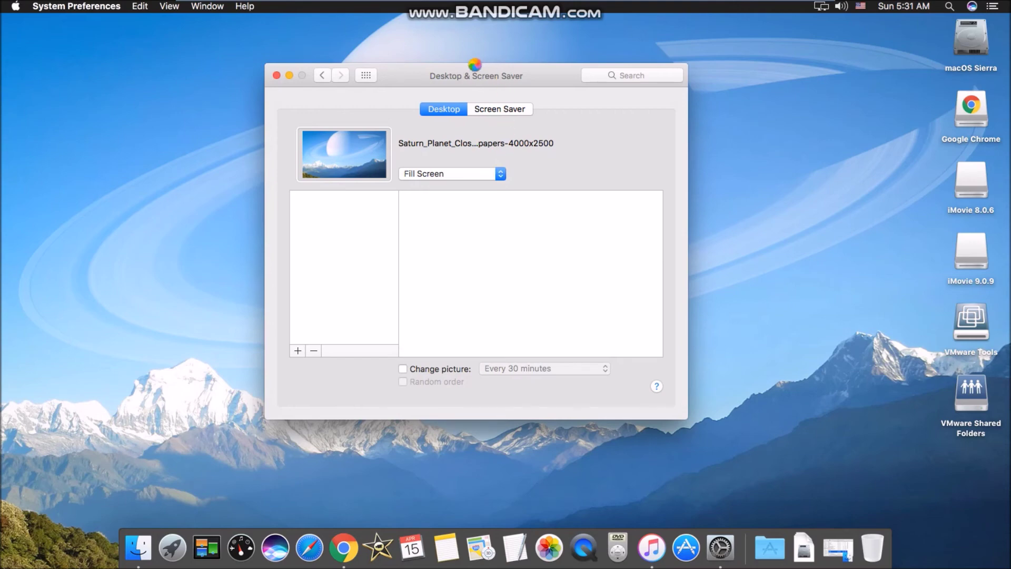
left_click_drag(413, 83, 428, 92)
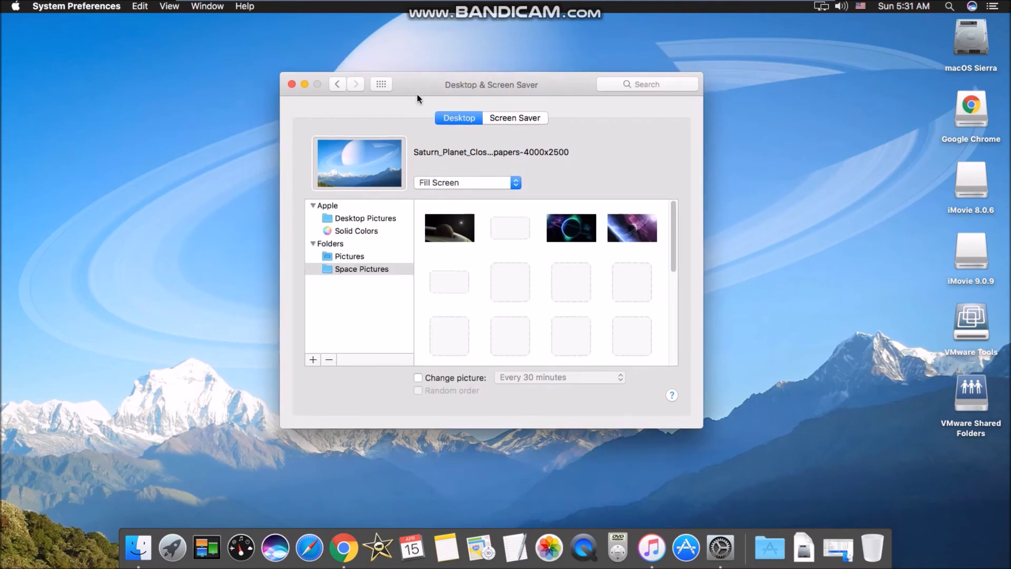
left_click(339, 258)
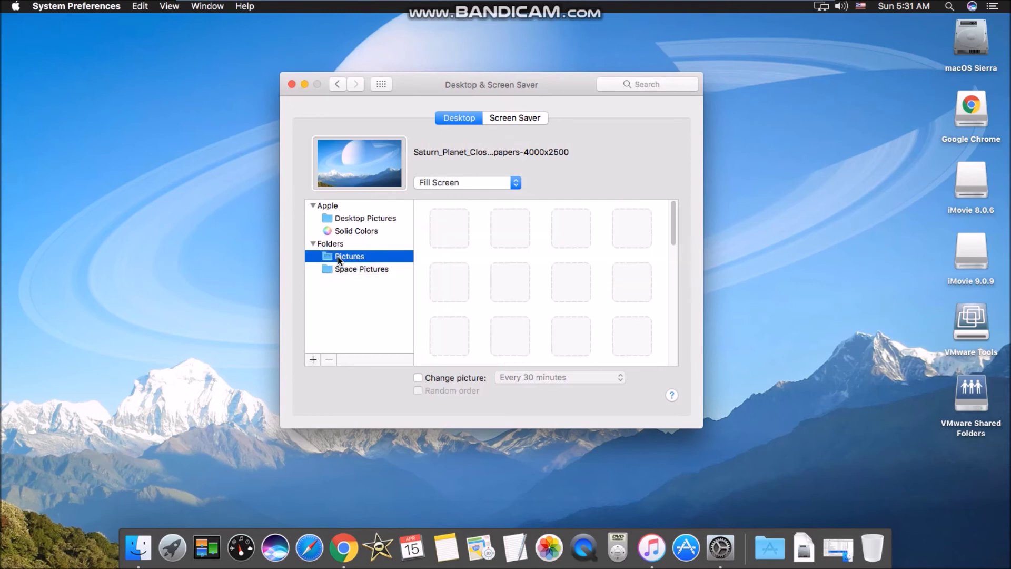
Try maxresdefault, macOS Sierra 2880x1800 and mac_os_x_mountain_lion_wallpapers-8 from the Pictures folder as desktop wallpapers
scroll(670, 227, "down", 1)
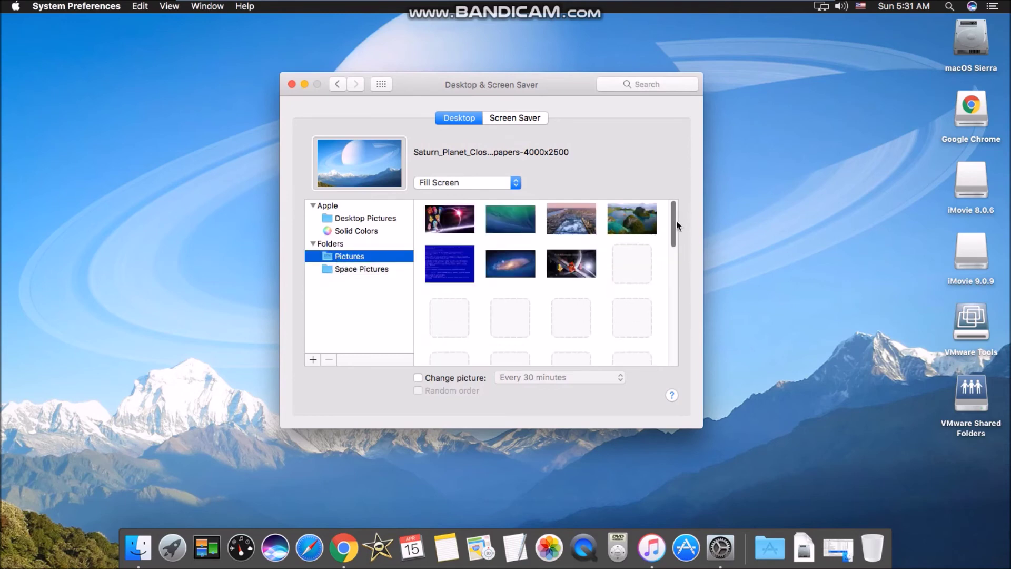
left_click_drag(672, 229, 670, 291)
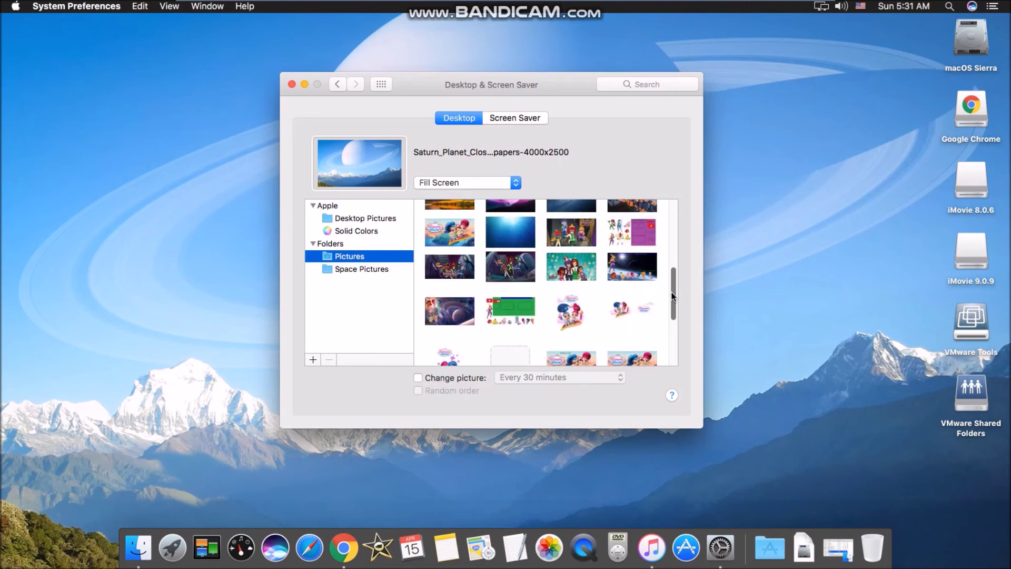
left_click(511, 238)
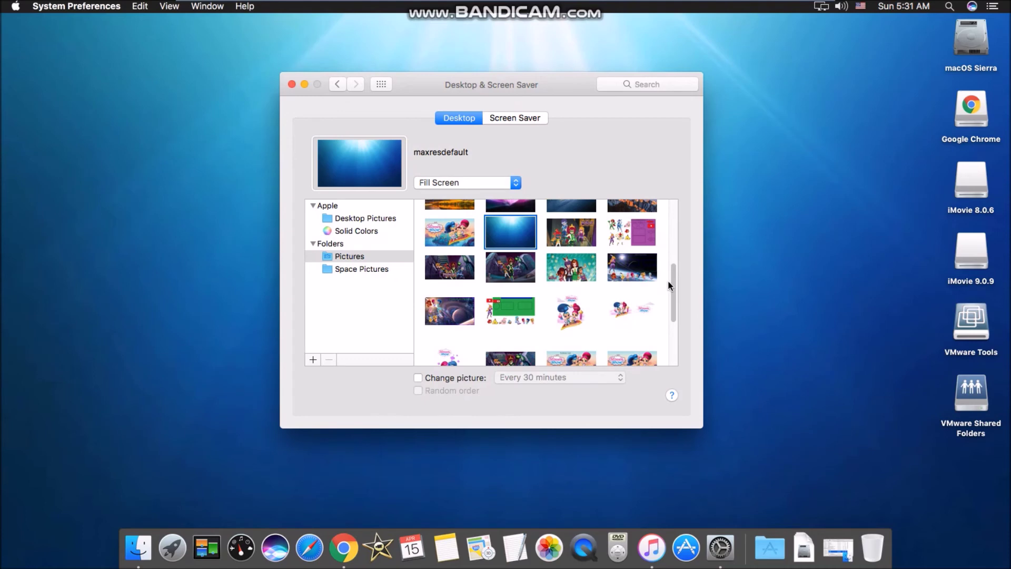
scroll(671, 282, "up", 3)
left_click(633, 236)
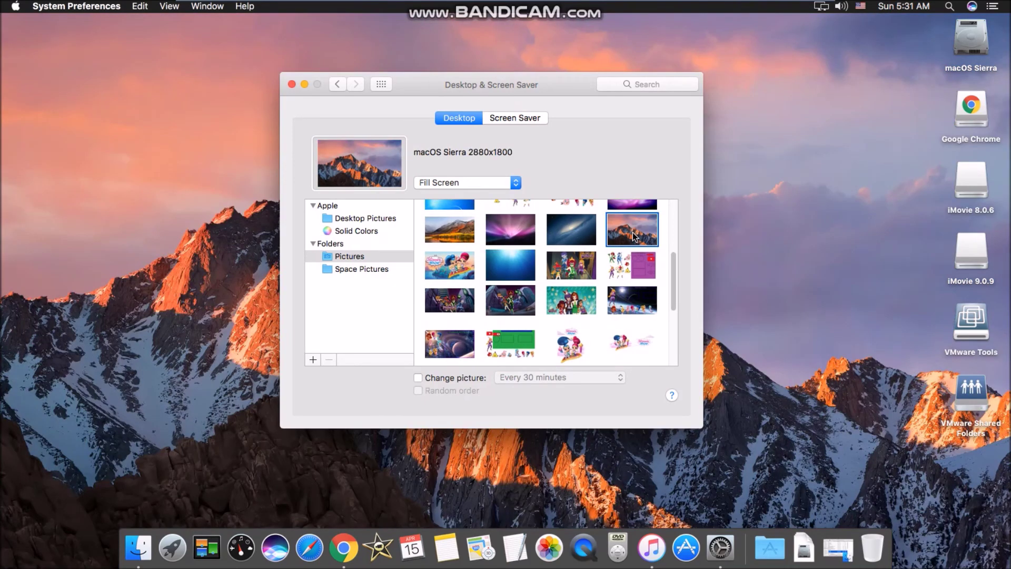
left_click(573, 230)
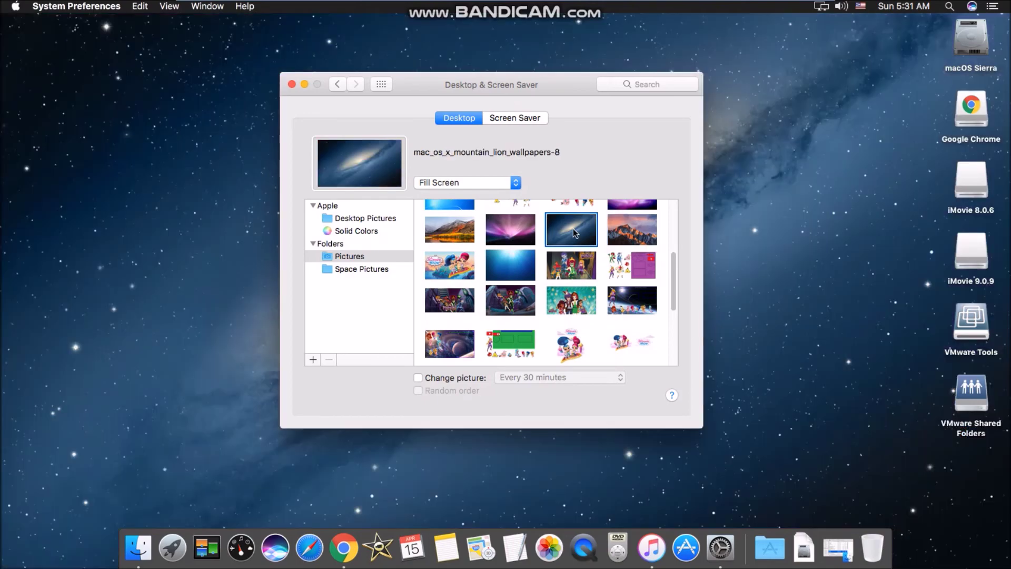
Try the mac-os-x-snow-leopard-wallpaper-3 and Mac-OS-High-Sierra-Wallpaper-Retina_full pictures as desktop wallpapers, keeping the preferences window out of the way
left_click_drag(479, 81, 481, 106)
left_click(518, 247)
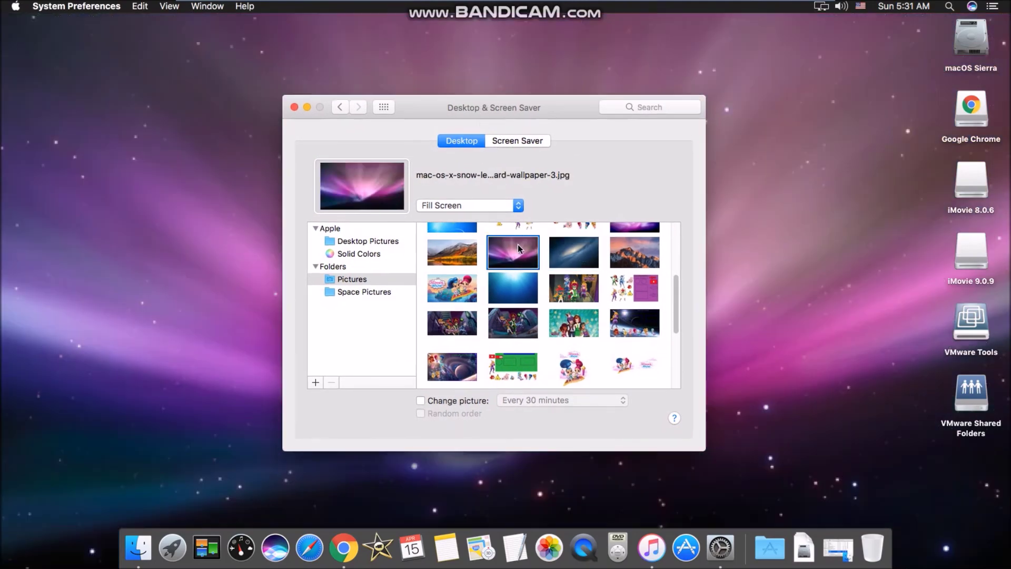
left_click(520, 295)
left_click(452, 228)
left_click(452, 250)
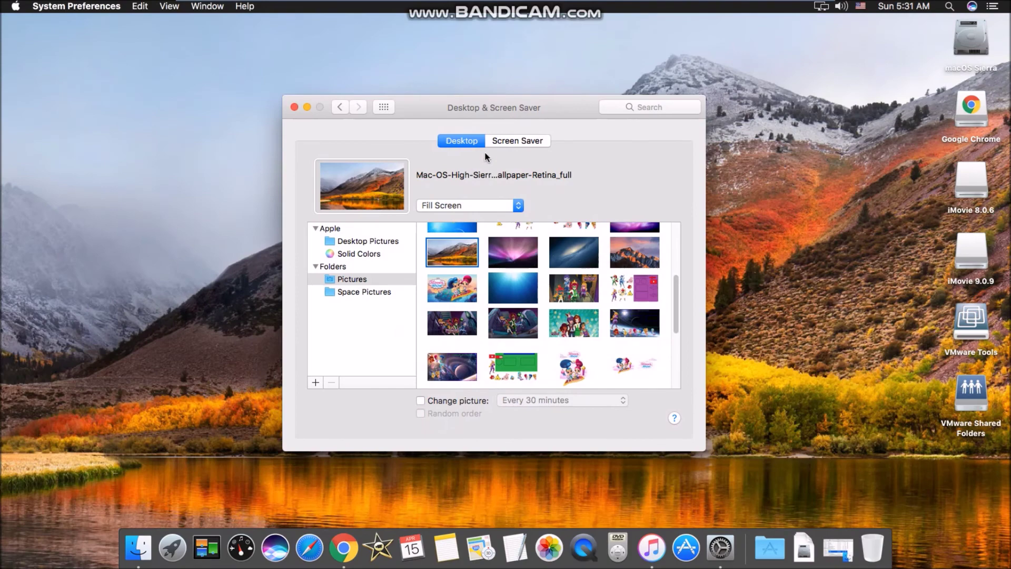
left_click_drag(424, 102, 390, 90)
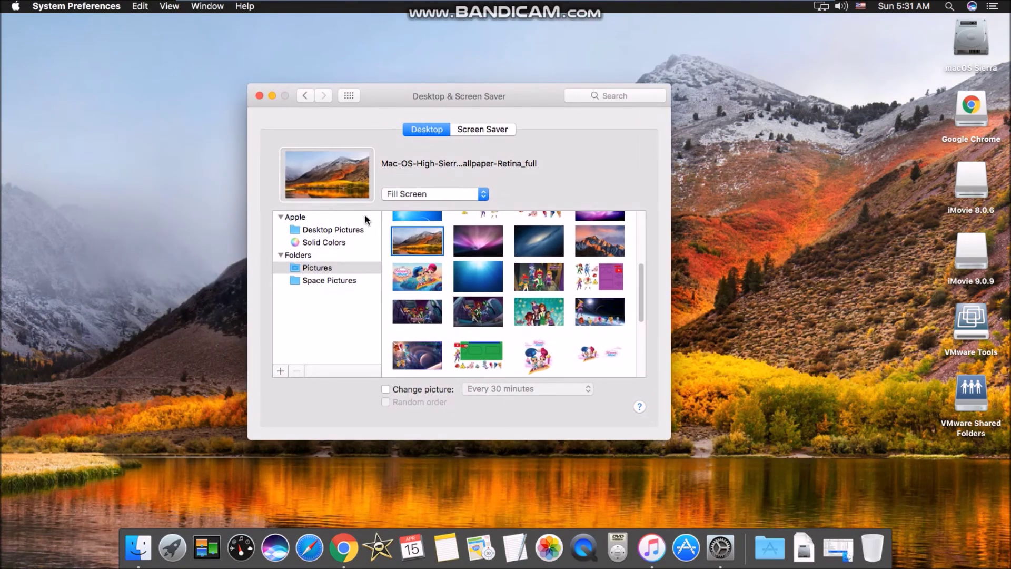
Try the mac os x snow leopard wallpaper and the Windows pictures IMG_0753, IMG_0752, IMG_0914 and IMG_0915 on the desktop
left_click_drag(642, 279, 641, 253)
left_click(601, 257)
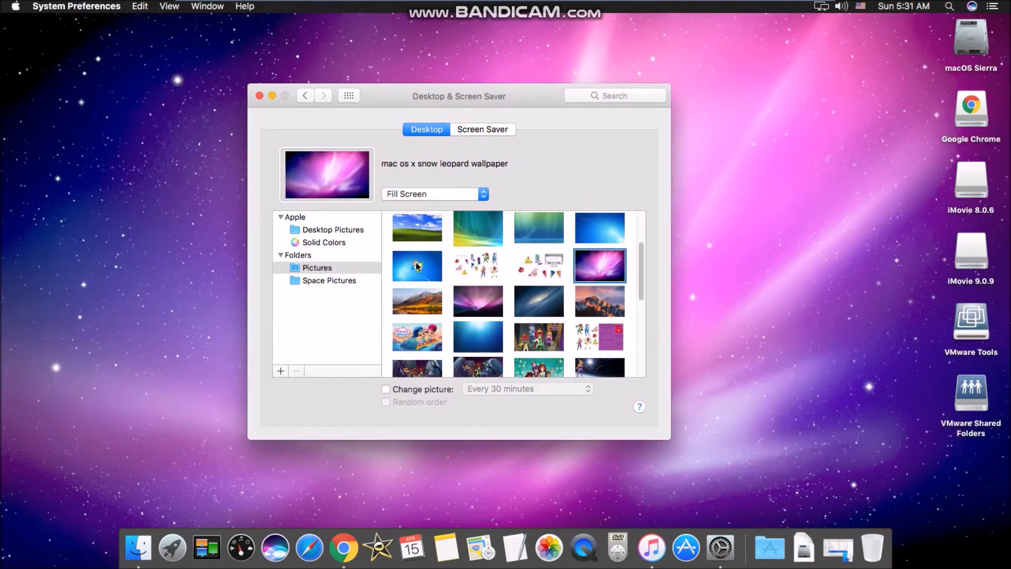
left_click(536, 226)
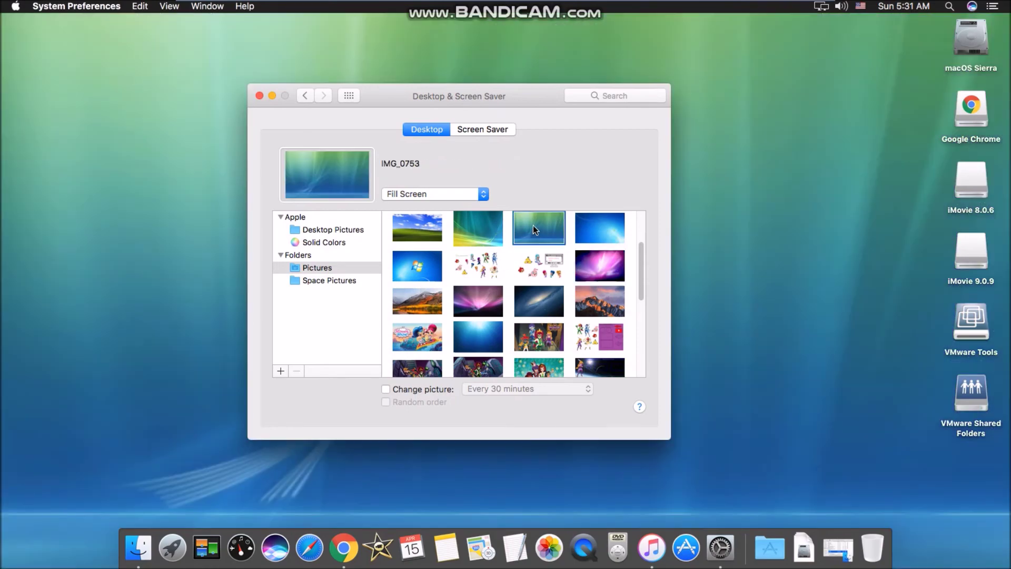
left_click(486, 232)
left_click(599, 233)
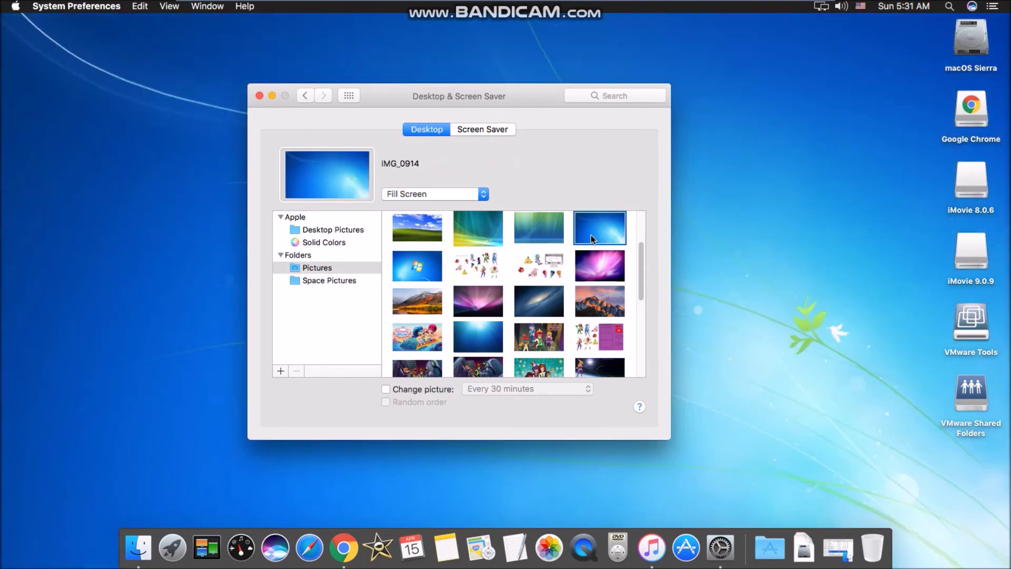
left_click(410, 261)
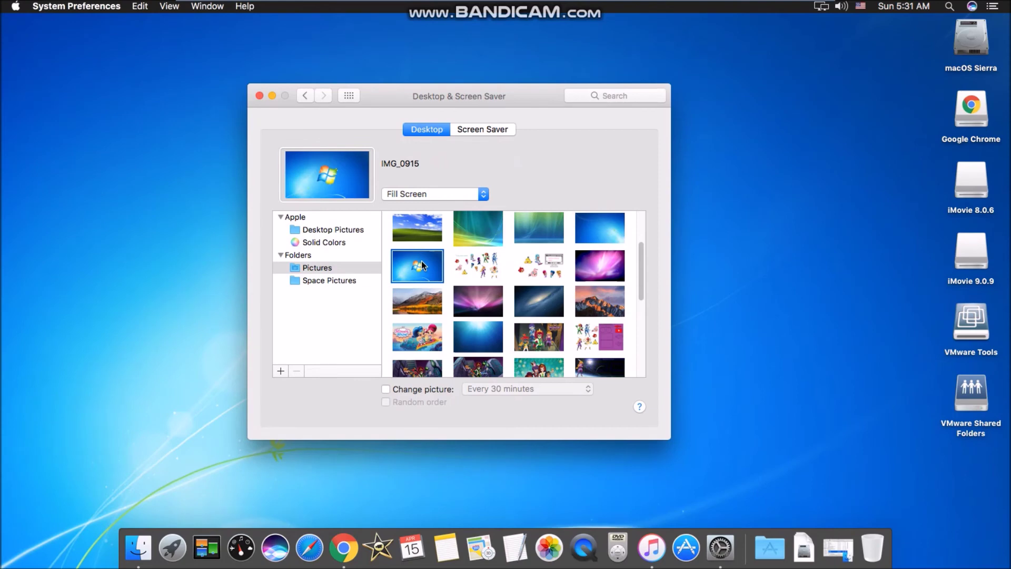
Try the default_os_x_lion-wallpaper-1920x1080 and Apple-OS-X-10-9-Mavericks-Wallpaper pictures as desktop wallpapers
scroll(579, 281, "up", 2)
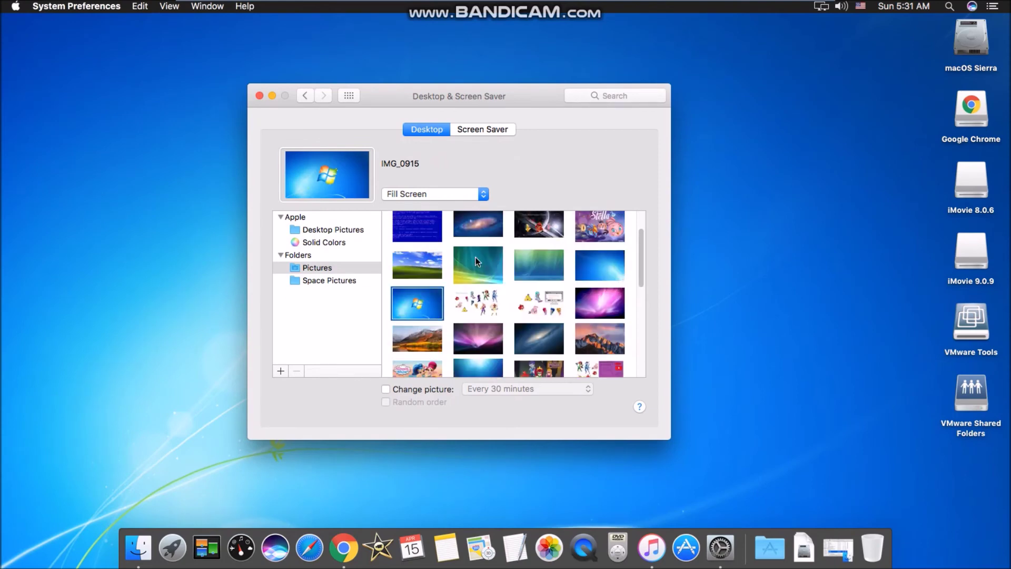
left_click(487, 235)
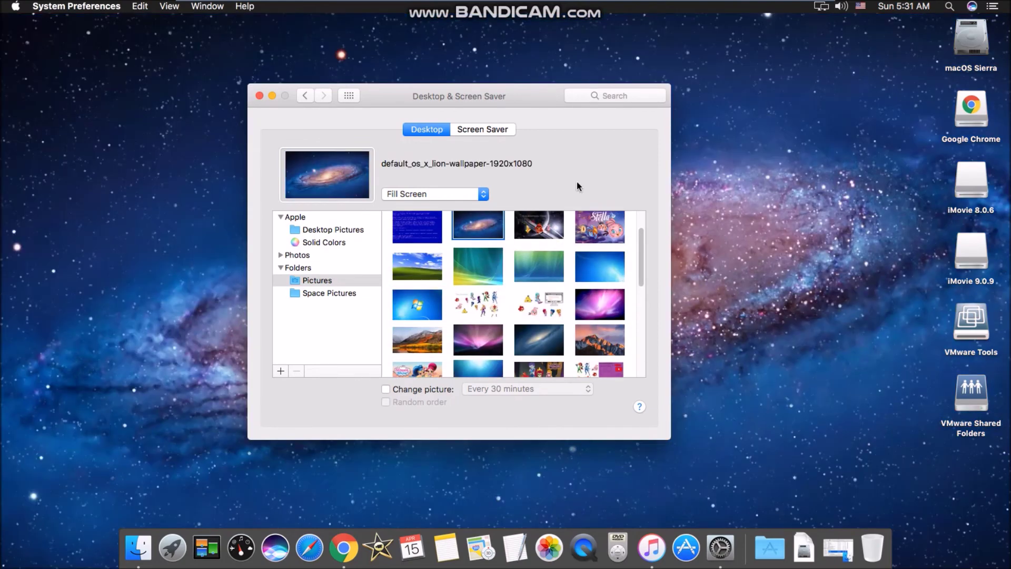
left_click_drag(638, 245, 641, 225)
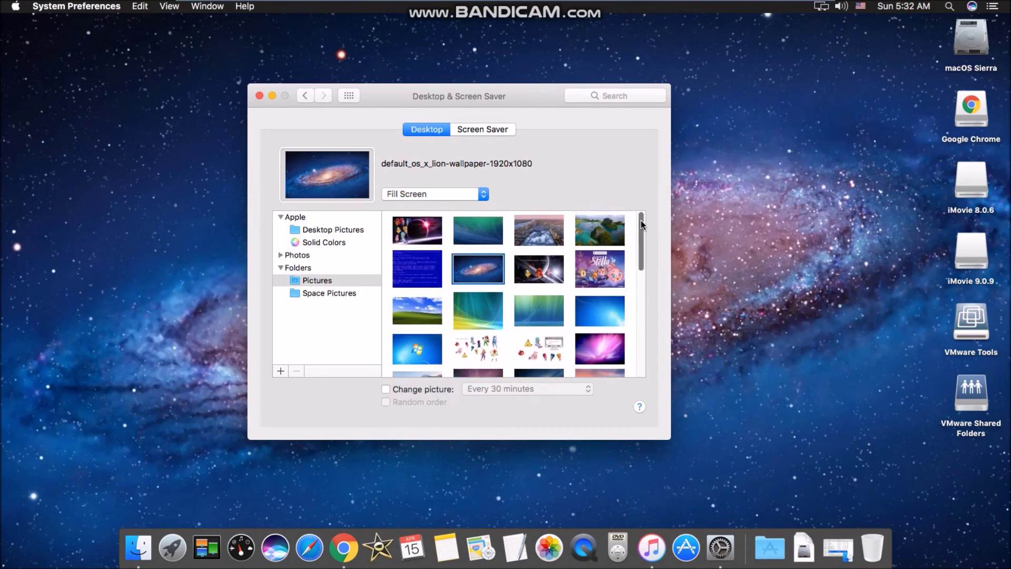
left_click(481, 231)
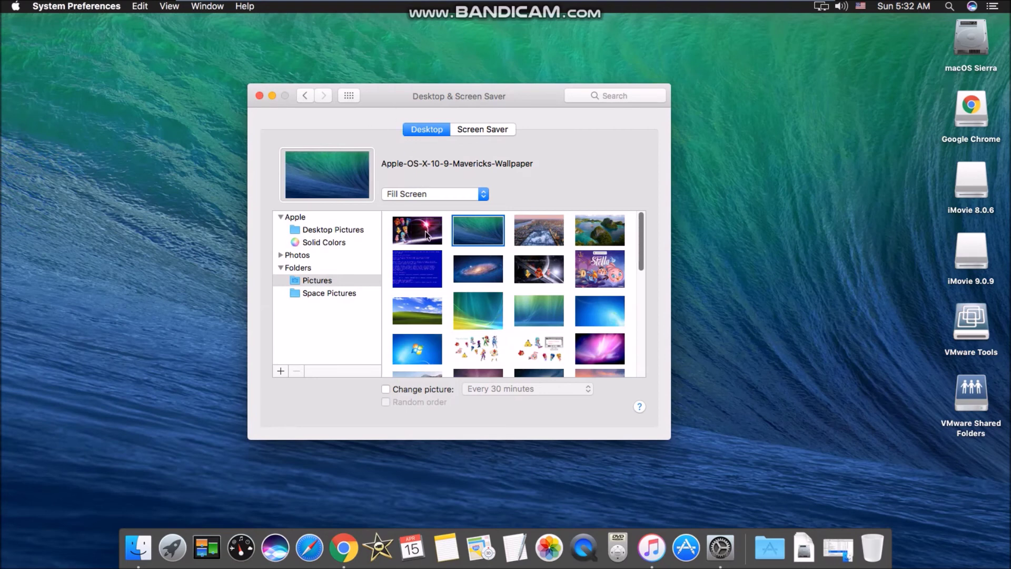
Try the MAS_shimmer_and_shine_s01-ingested picture as the wallpaper and shift the preferences window to view it
left_click_drag(643, 255, 636, 298)
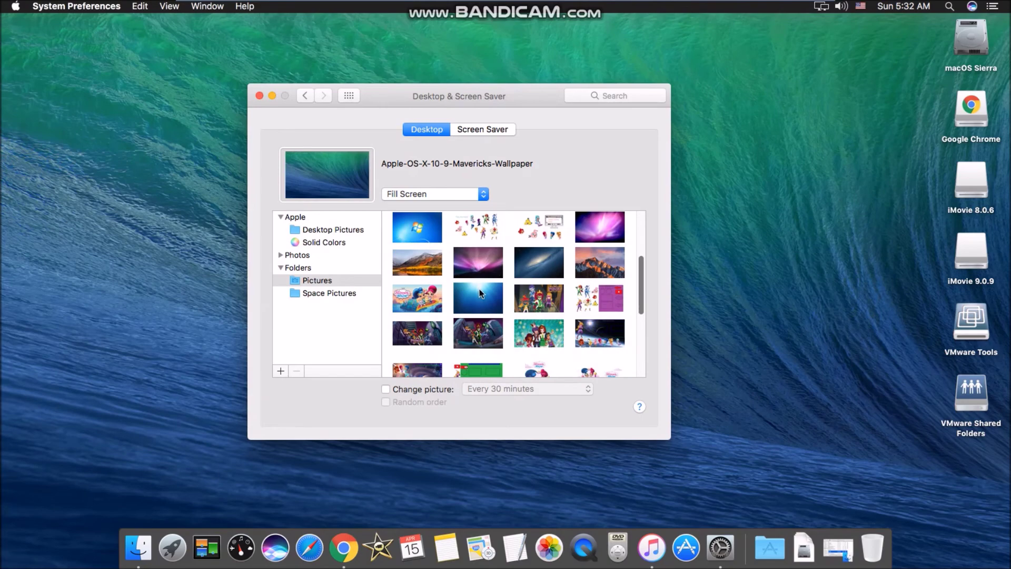
left_click(433, 299)
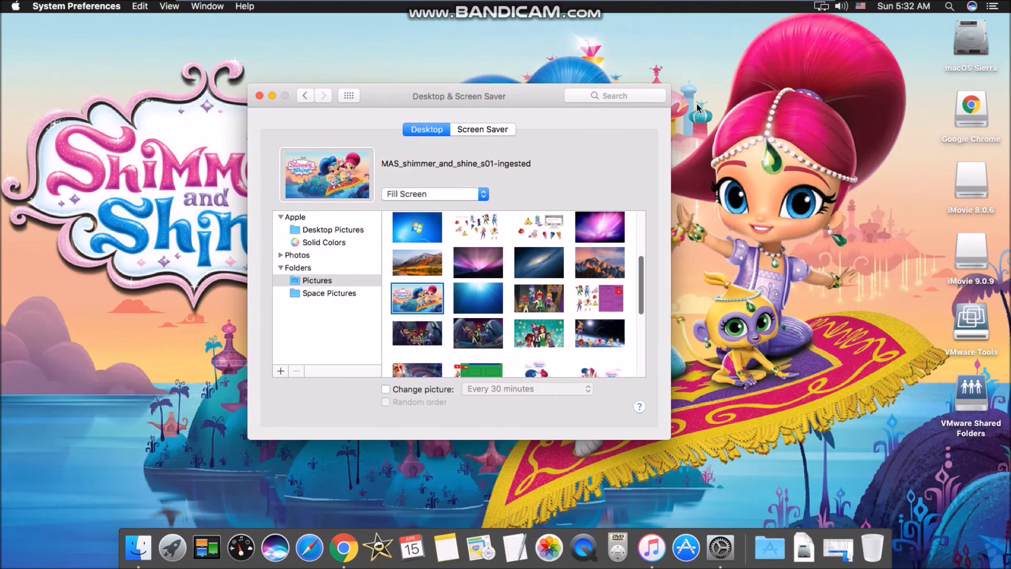
left_click_drag(396, 94, 485, 107)
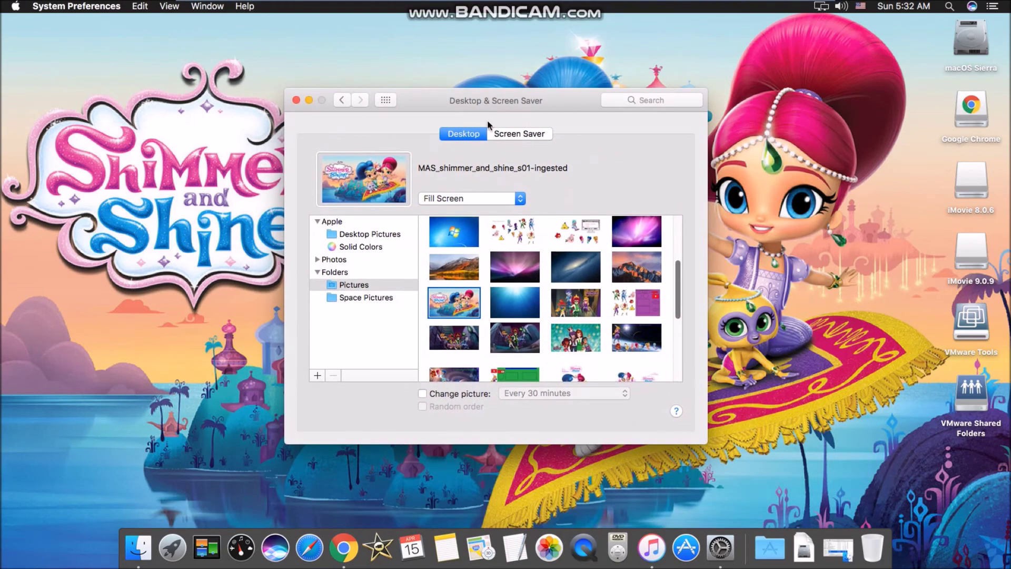
Try the Mysticons pictures, including Mysticons copy and MYSTICONS_Holiday_5-1, as wallpapers and move the preferences window around to view them
left_click(507, 339)
left_click_drag(469, 103, 451, 80)
left_click(559, 290)
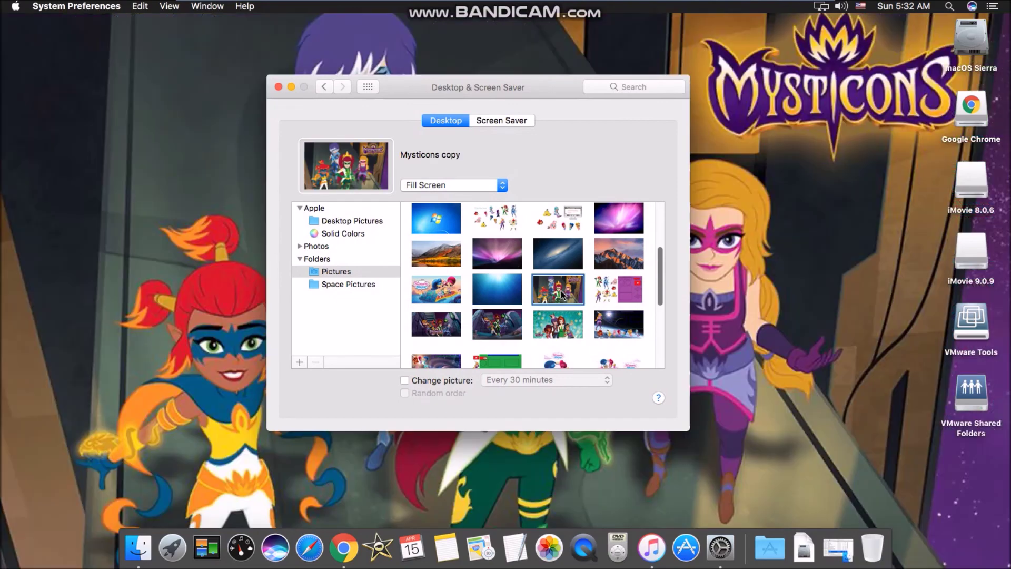
mouse_move(534, 102)
left_mouse_down()
mouse_move(465, 433)
mouse_move(405, 466)
mouse_move(501, 90)
mouse_move(523, 110)
left_mouse_up()
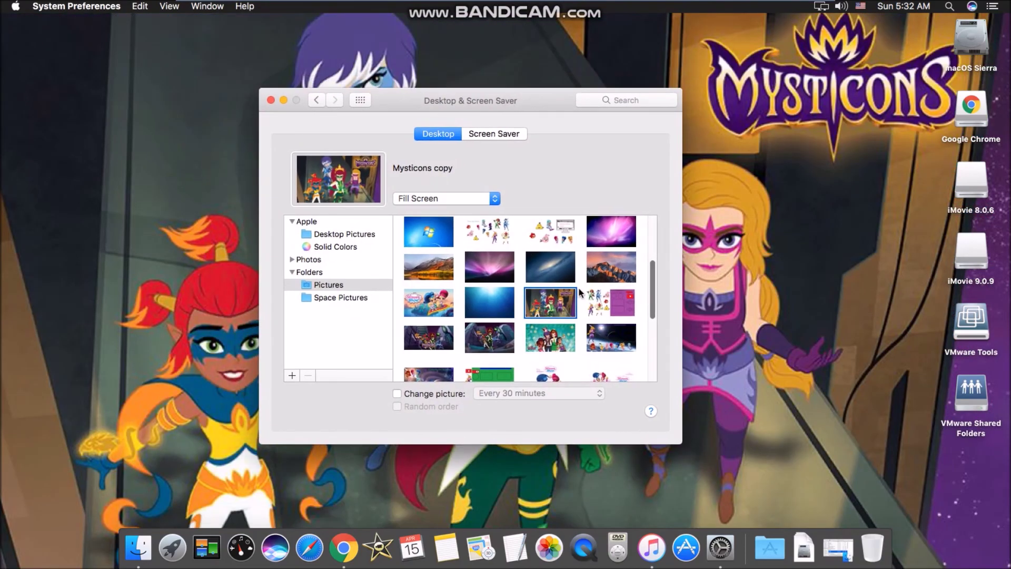
left_click(545, 336)
left_click_drag(458, 97, 569, 312)
left_click_drag(478, 466, 454, 99)
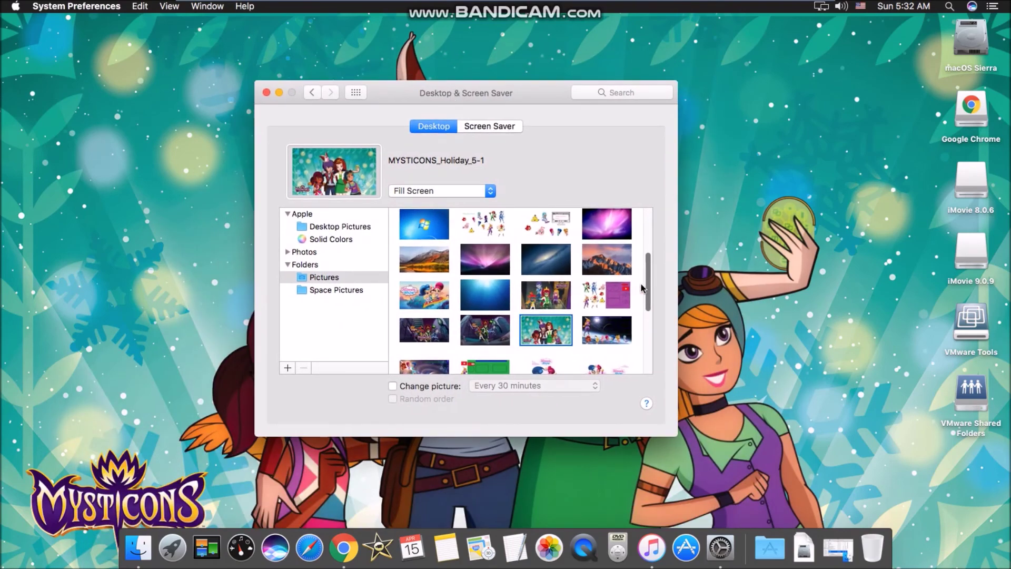
Set the purple ringed-planet picture from the Space Pictures folder as the desktop wallpaper
left_click_drag(648, 282, 647, 227)
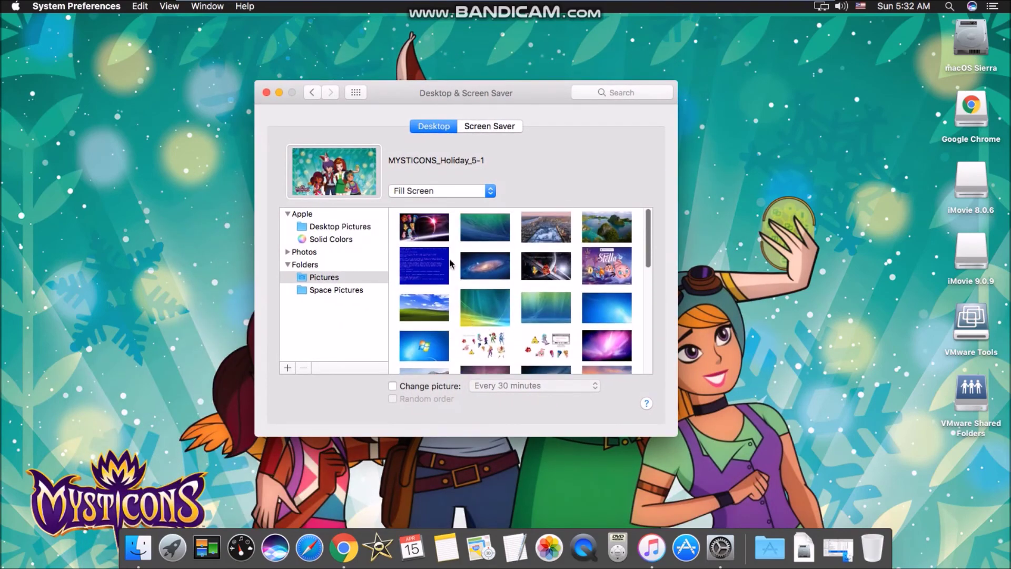
left_click(334, 290)
left_click(440, 264)
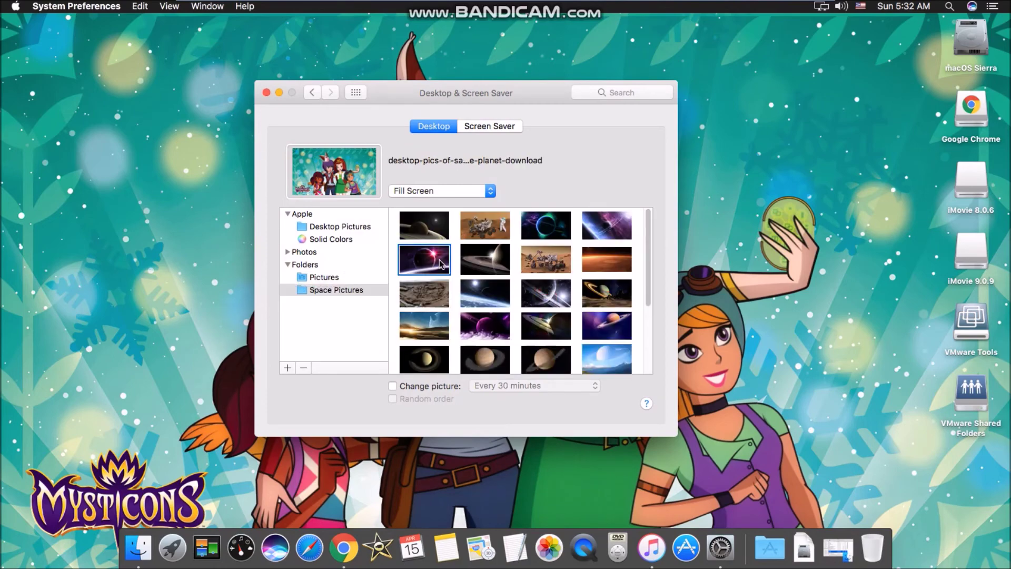
Set the space_galaxy_satur...94330_2560x1080 picture from Space Pictures as the desktop wallpaper and close the preferences window to view it
left_click_drag(449, 91, 453, 114)
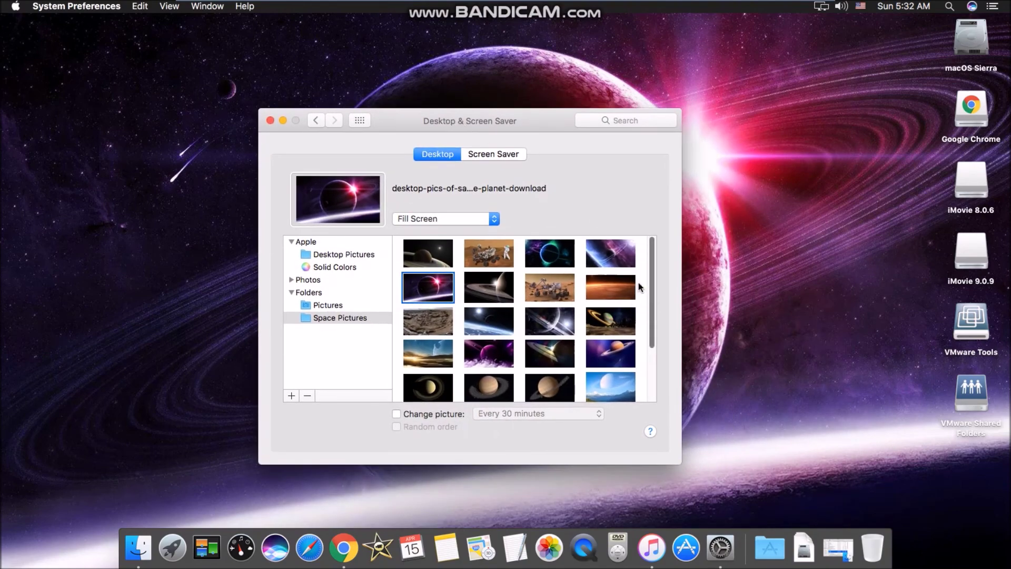
left_click_drag(649, 292, 648, 345)
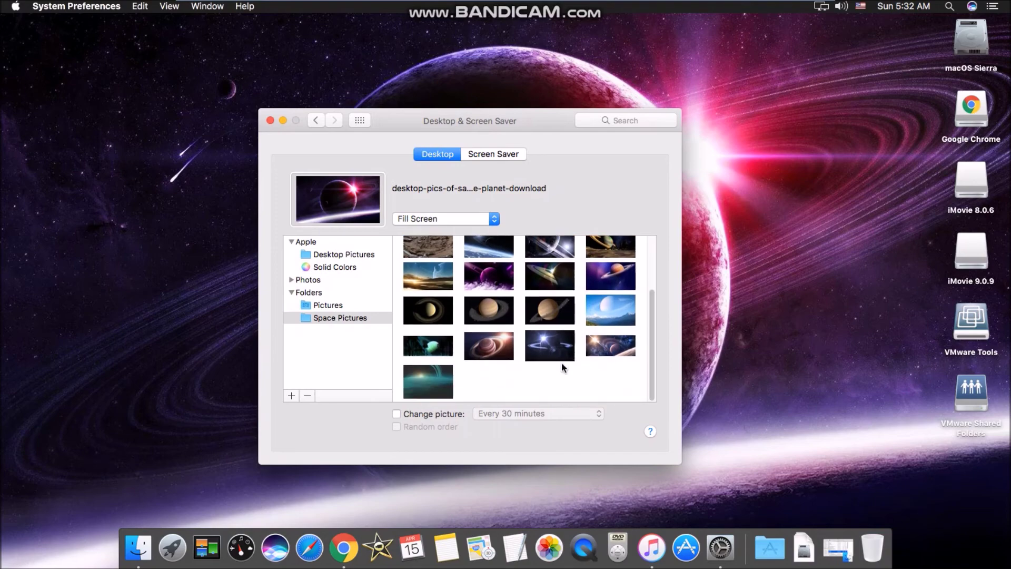
left_click(633, 350)
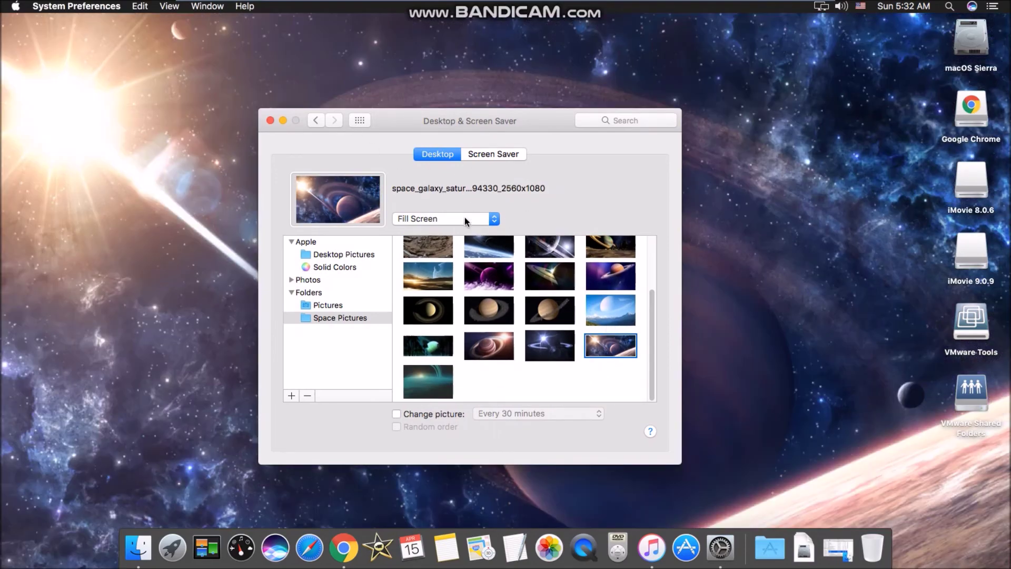
left_click(494, 218)
left_click(547, 186)
left_click_drag(497, 90, 507, 100)
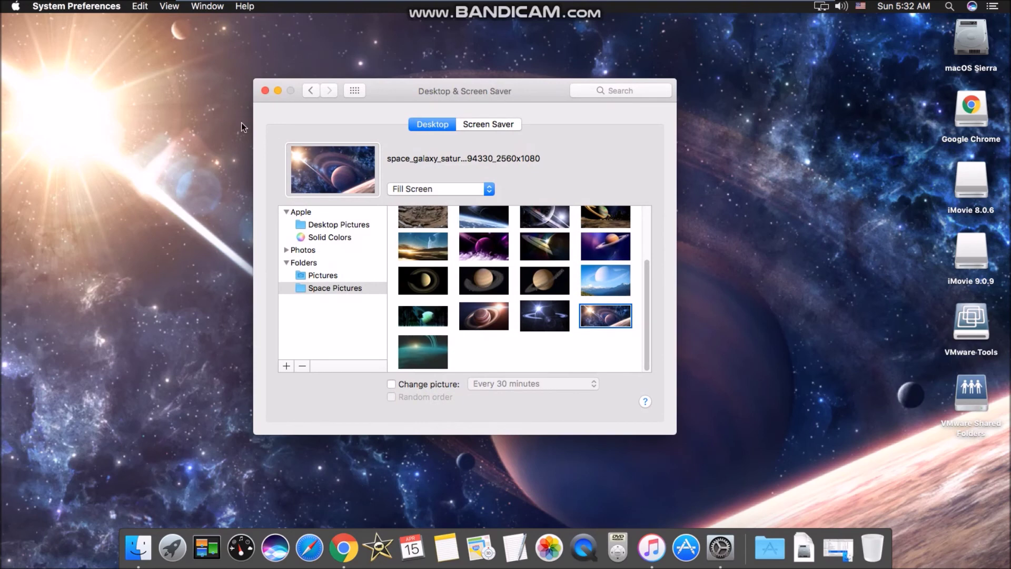
left_click(267, 91)
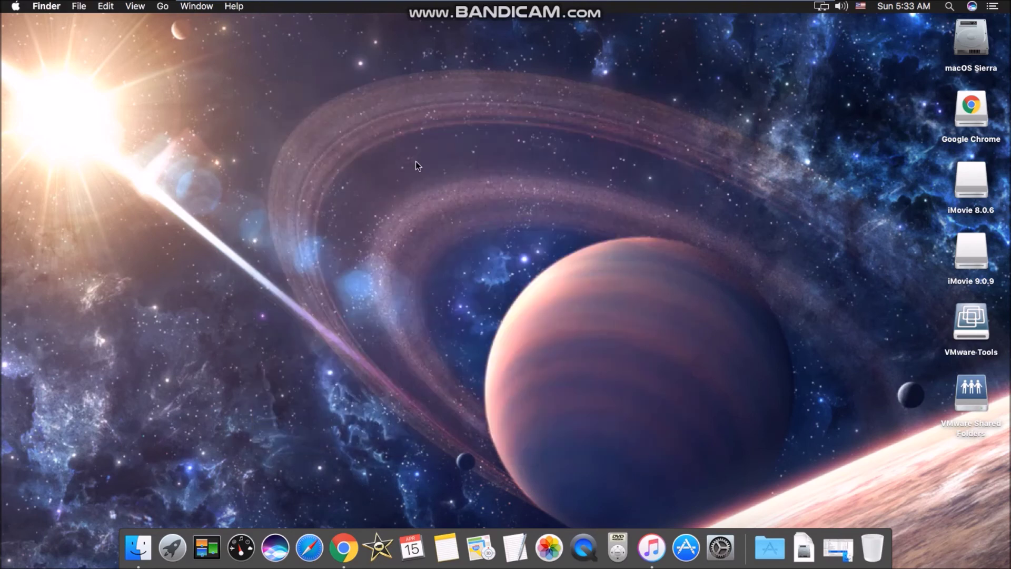
Restore the minimized Finder Pictures window and minimize it again
left_click(837, 547)
left_click_drag(384, 87, 300, 91)
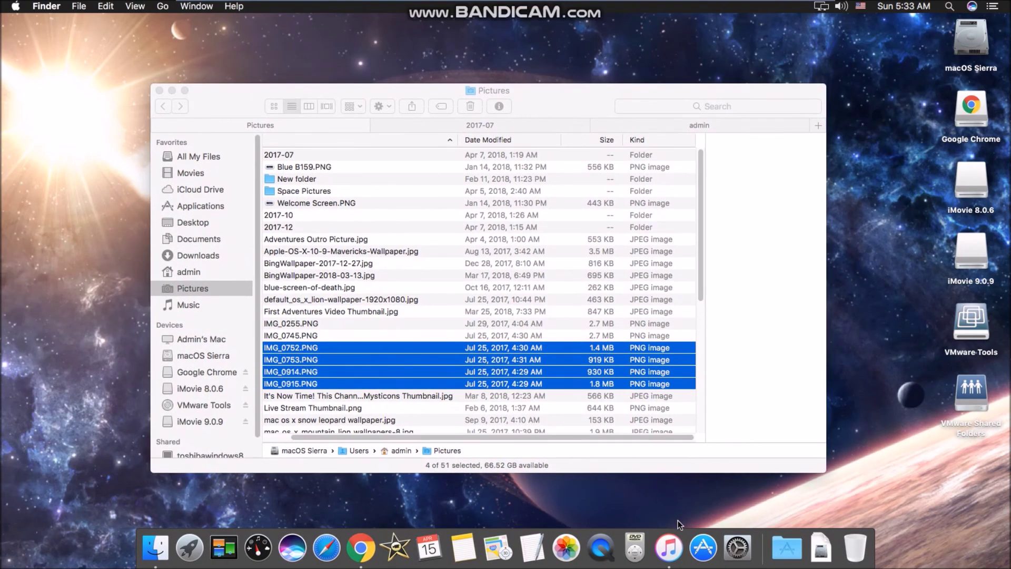
key("super+m")
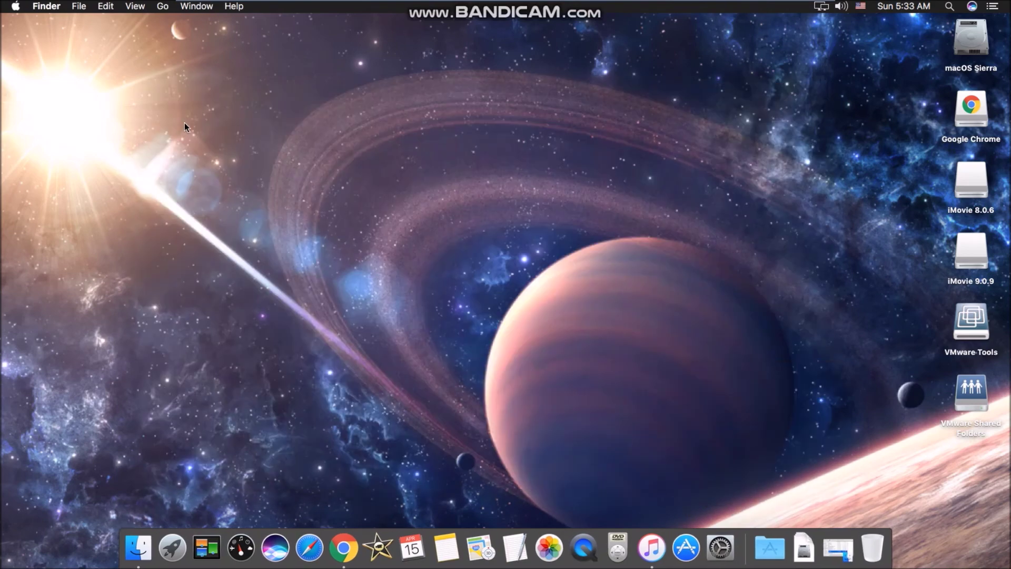
Open the Dock preferences, try the Left screen position for the Dock and set it back to Bottom
left_click(719, 542)
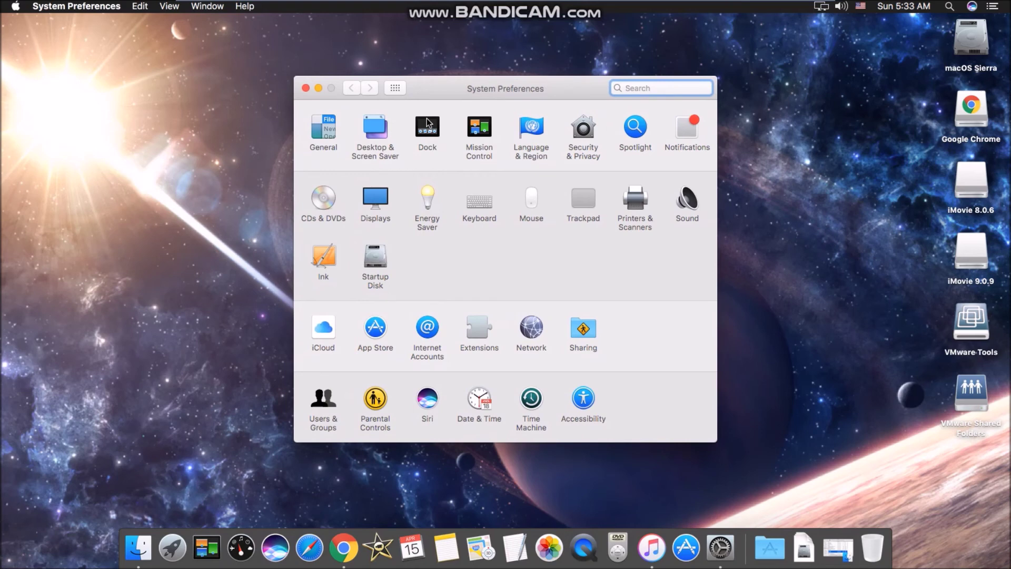
left_click(427, 124)
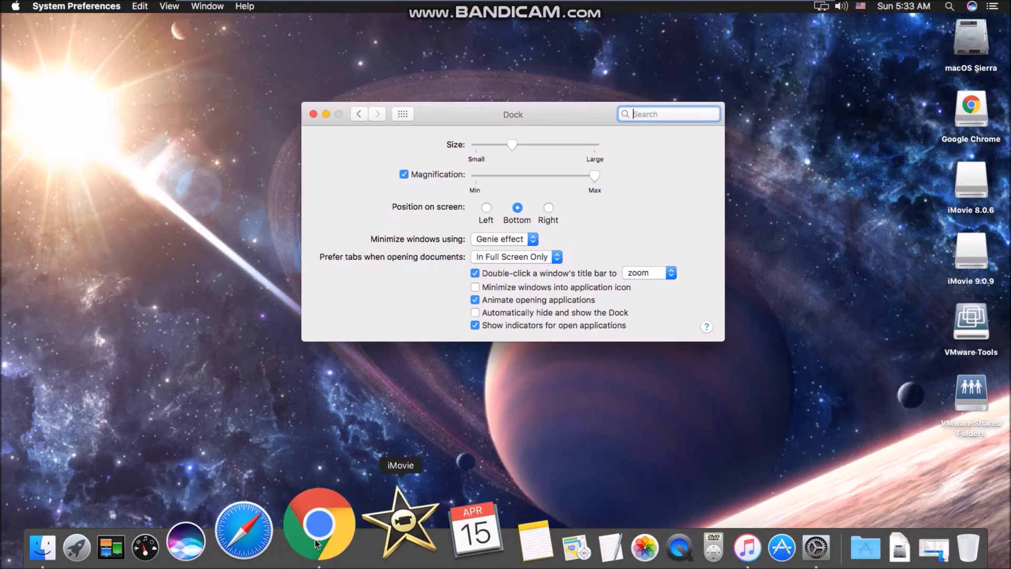
left_click(488, 212)
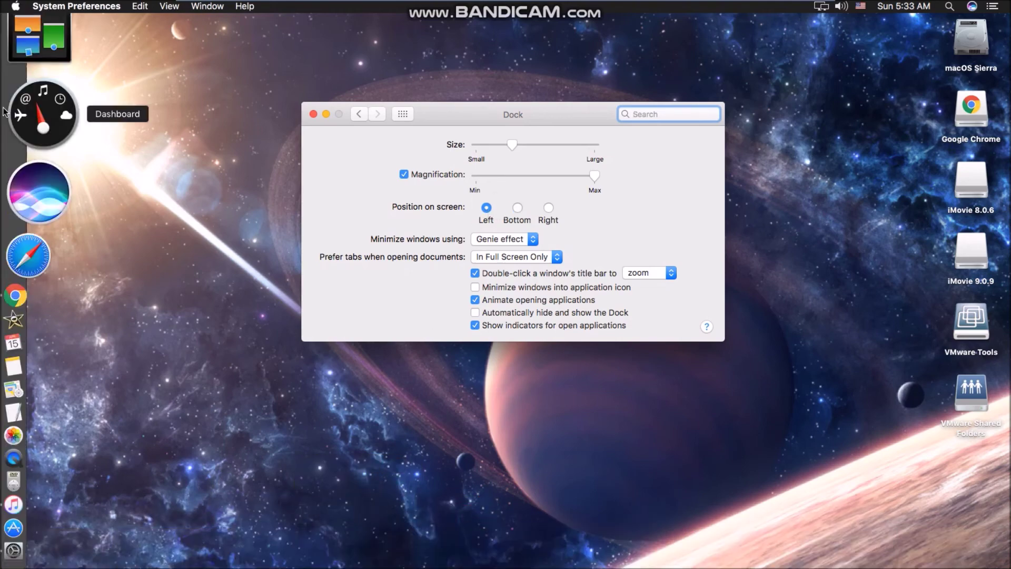
left_click(517, 209)
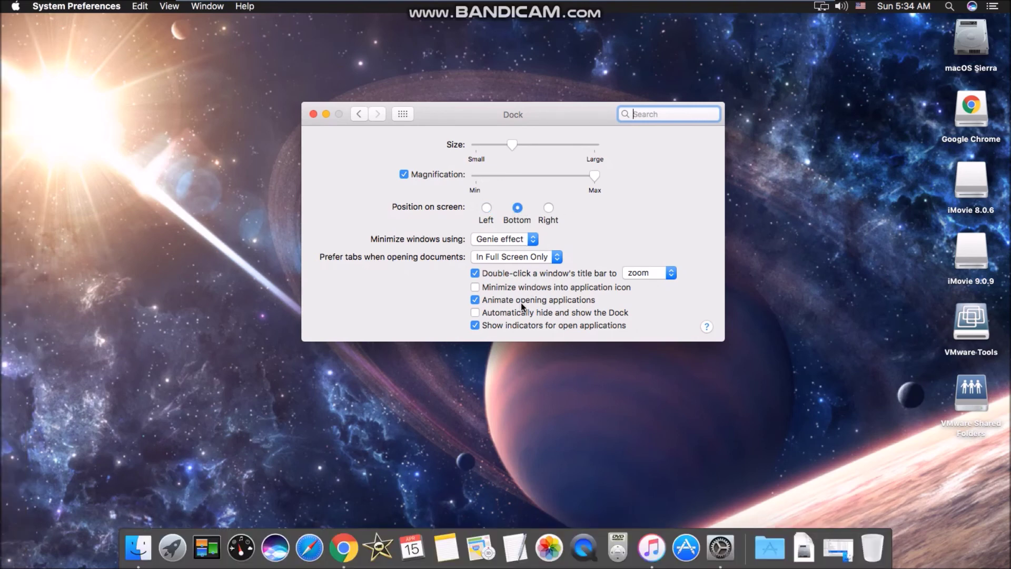
Enable minimizing windows into the application icon, turn off Dock magnification and minimize the preferences window
left_click(483, 289)
left_click(326, 114)
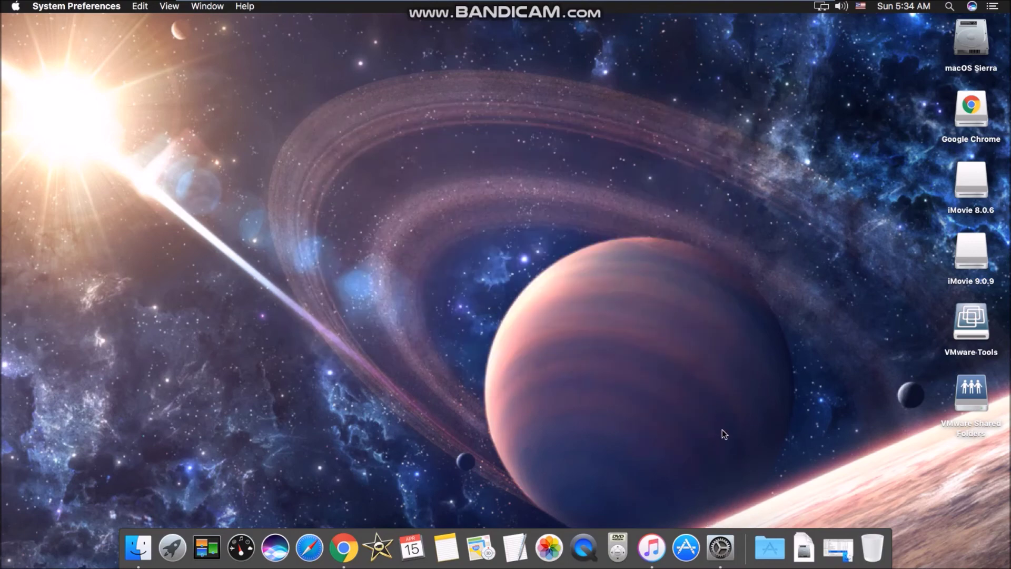
left_click(722, 552)
left_click(418, 176)
left_click(326, 114)
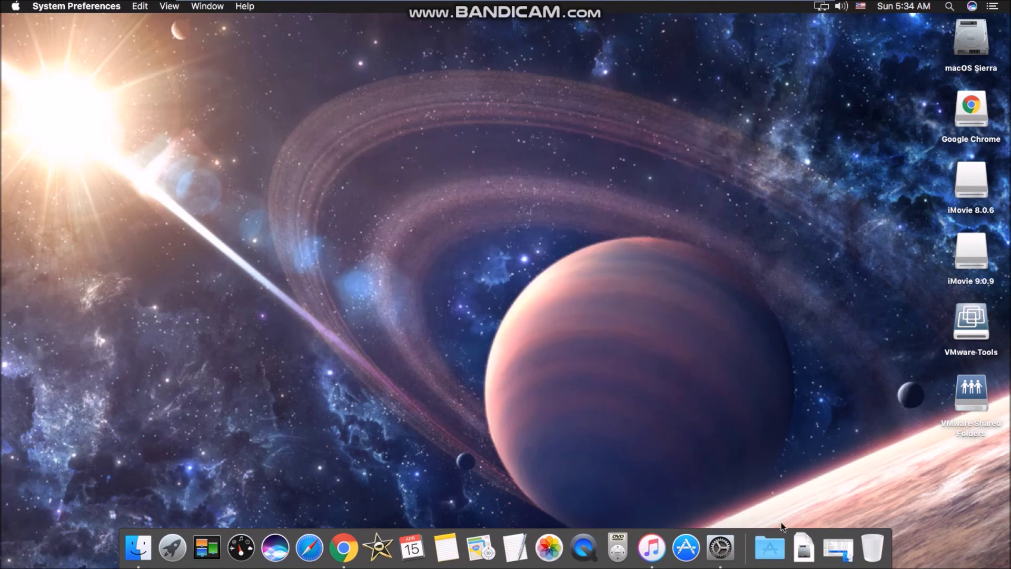
Open a Chrome window and restore the Finder Pictures window, minimizing both into their application icons
left_click(347, 546)
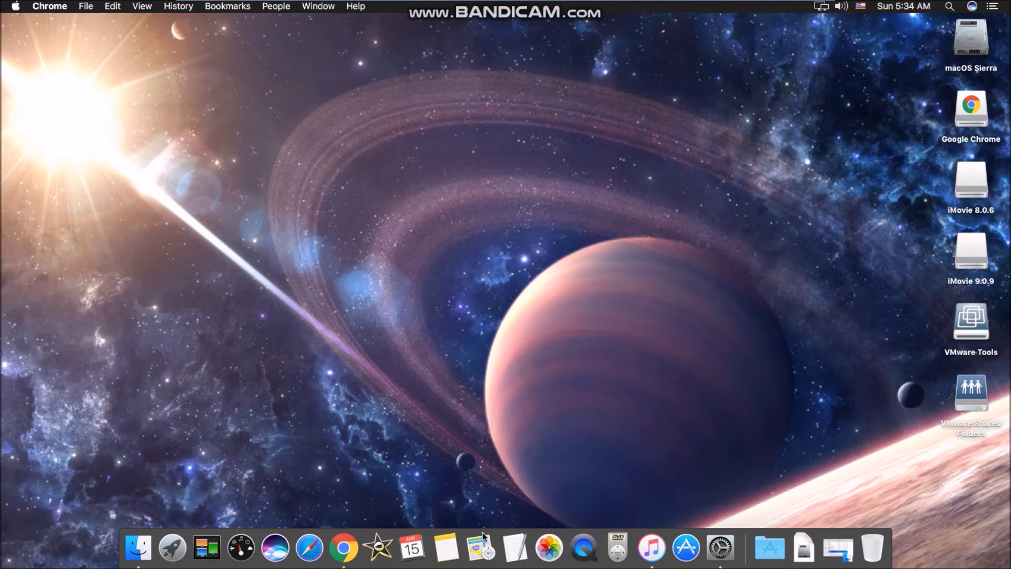
left_click(837, 548)
left_click(173, 91)
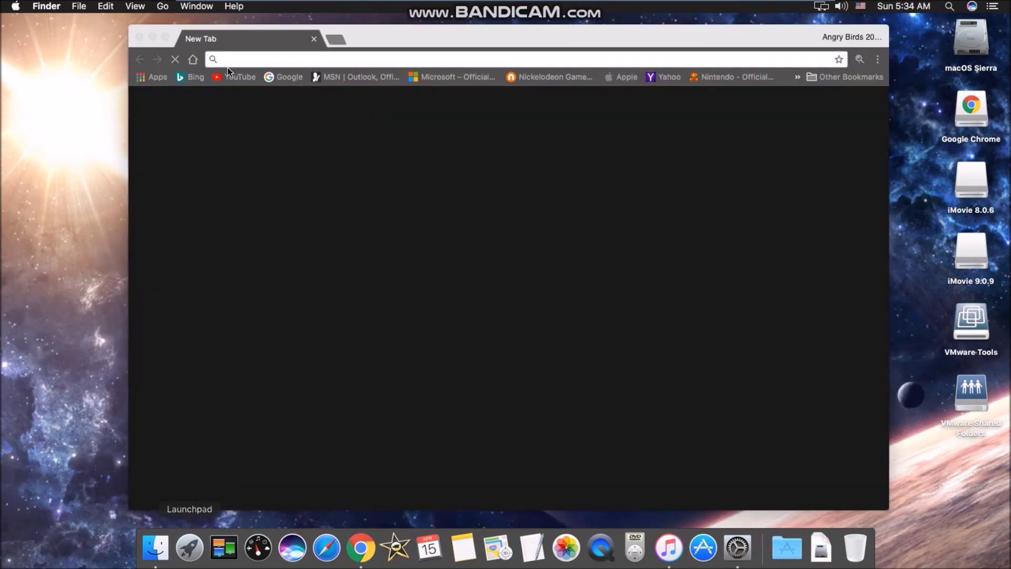
left_click(152, 37)
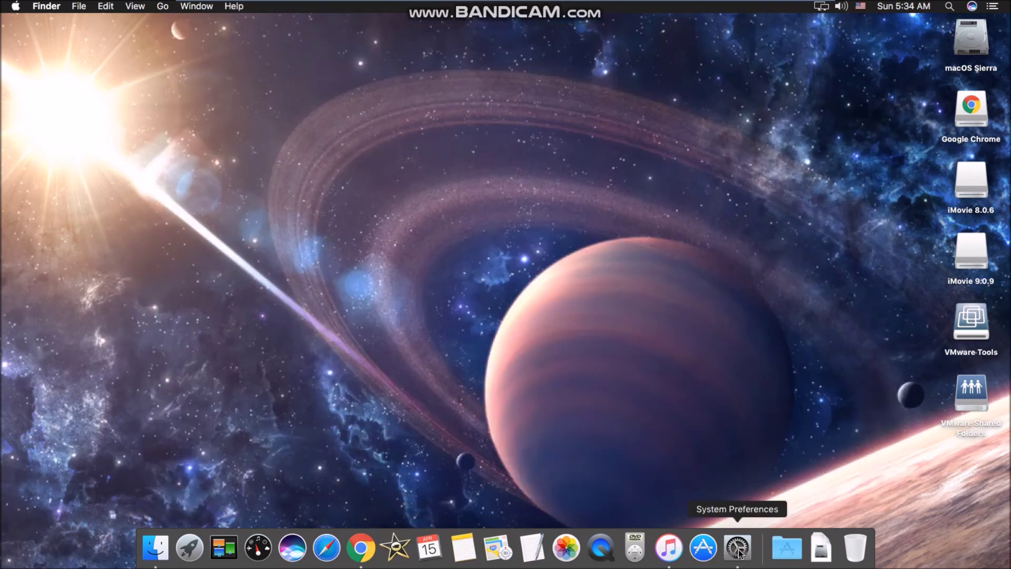
Bring the Chrome and Finder windows back from their application icons and minimize both once more
left_click(362, 552)
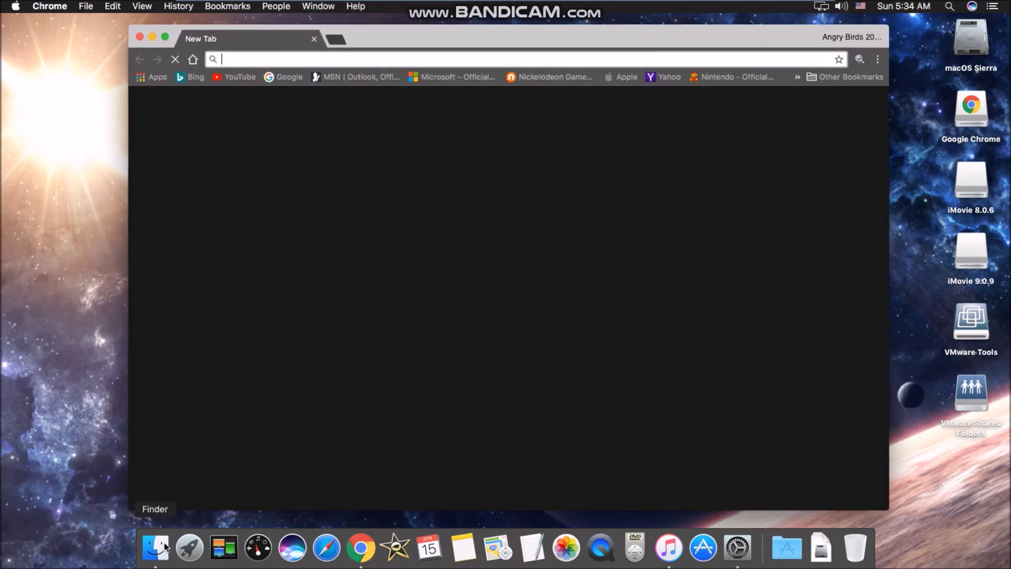
left_click(162, 548)
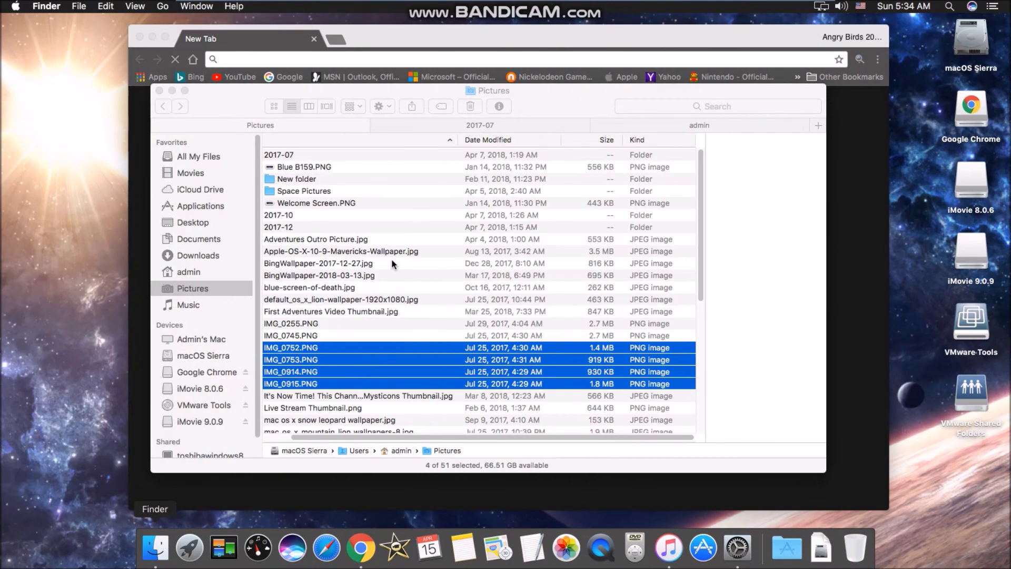
left_click(209, 92)
left_click(154, 37)
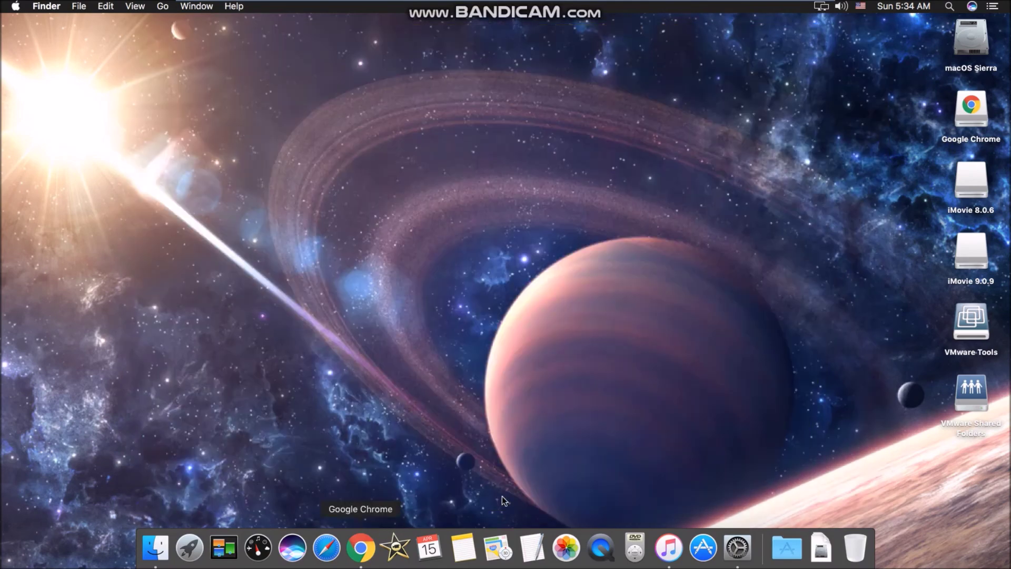
Reopen the Dock preferences and toggle automatic Dock hiding and the open-application indicators, returning both to their original settings
left_click(733, 549)
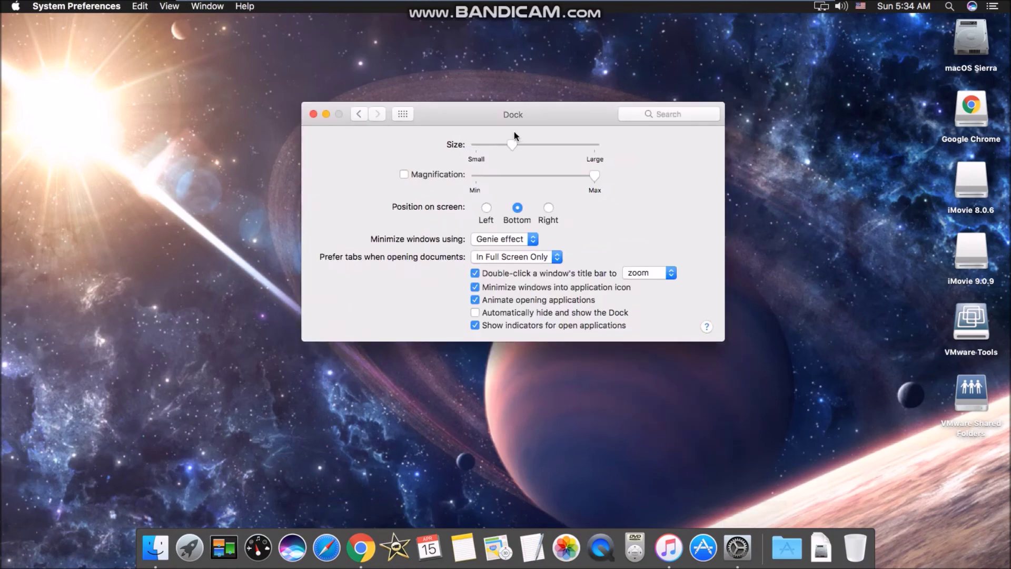
left_click_drag(507, 127, 499, 134)
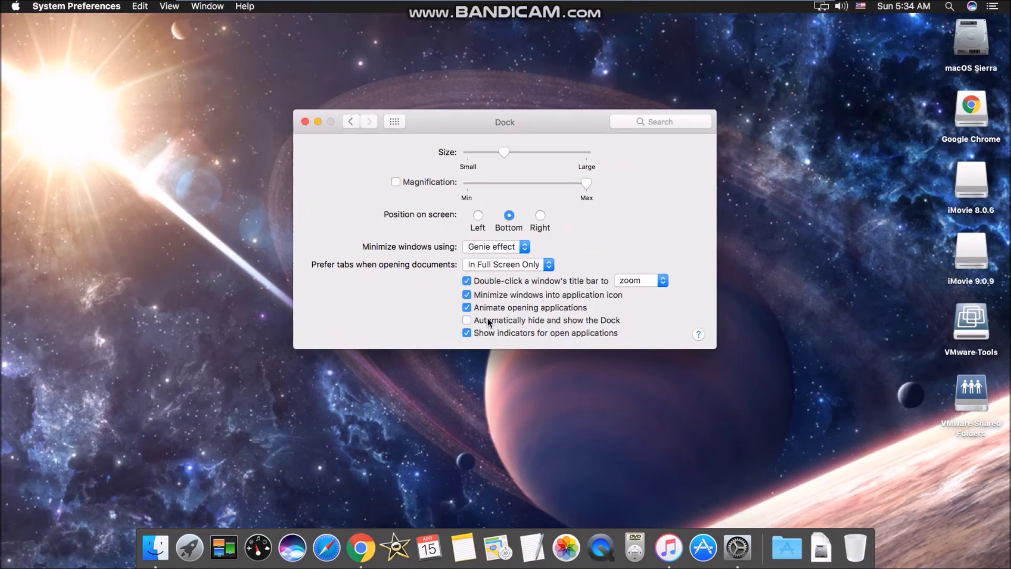
left_click(466, 321)
left_click(467, 321)
left_click(472, 331)
left_click(473, 332)
double_click(472, 334)
left_click(473, 334)
left_click(473, 334)
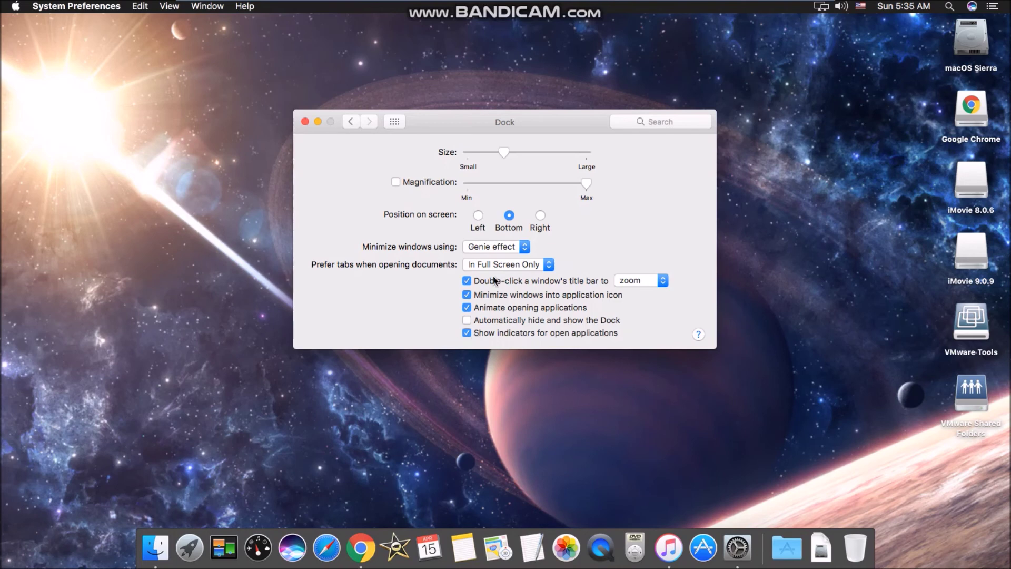
Open the Spotlight preferences, bring up Spotlight Search to view it and move the preferences window aside
left_click(350, 122)
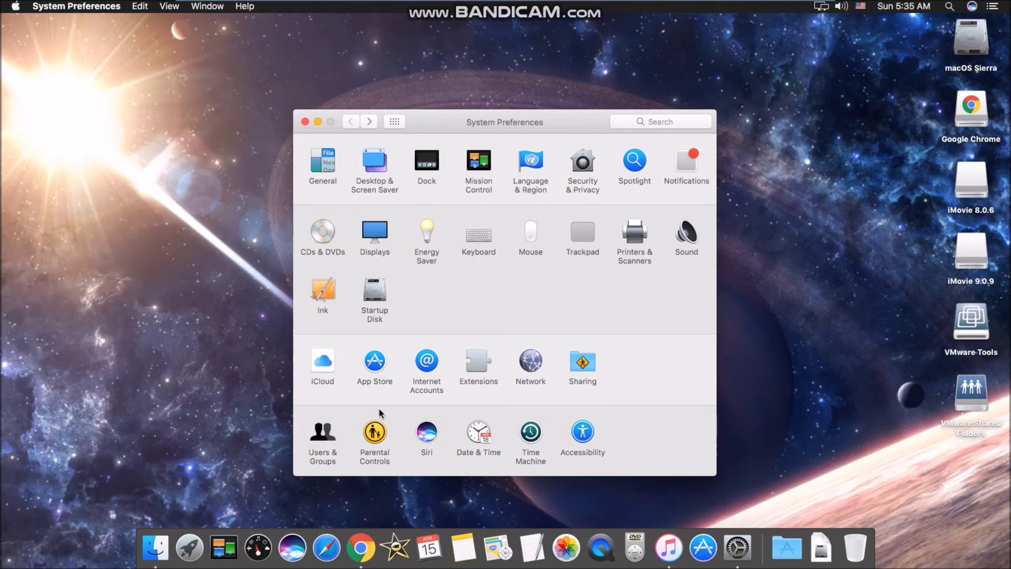
left_click(642, 168)
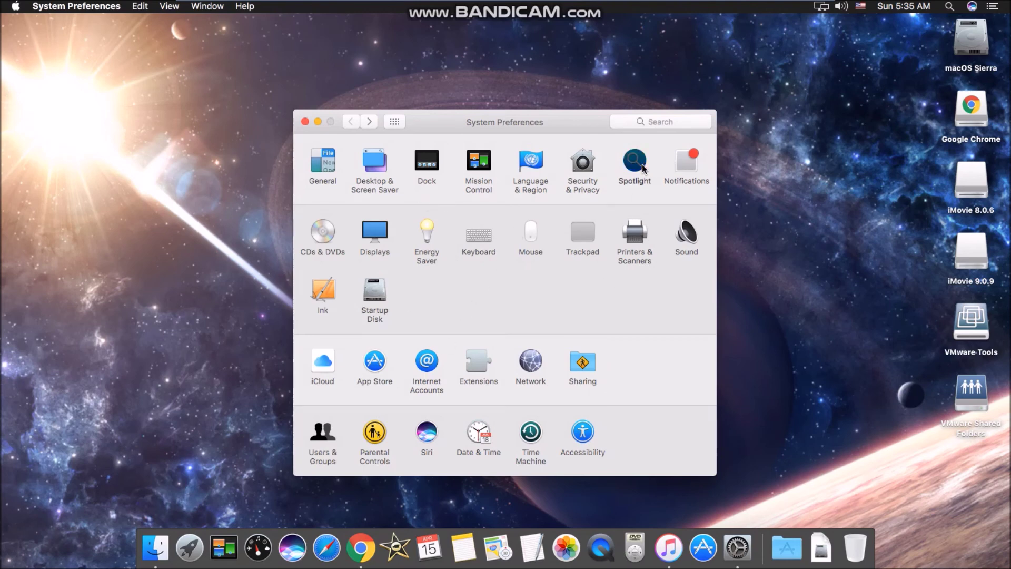
left_click_drag(482, 102, 466, 94)
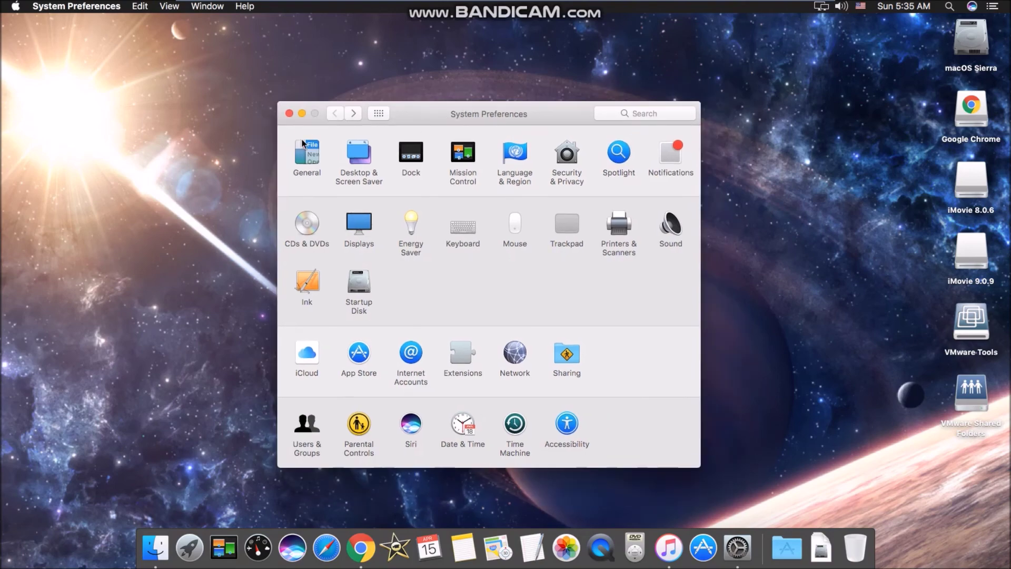
left_click(950, 7)
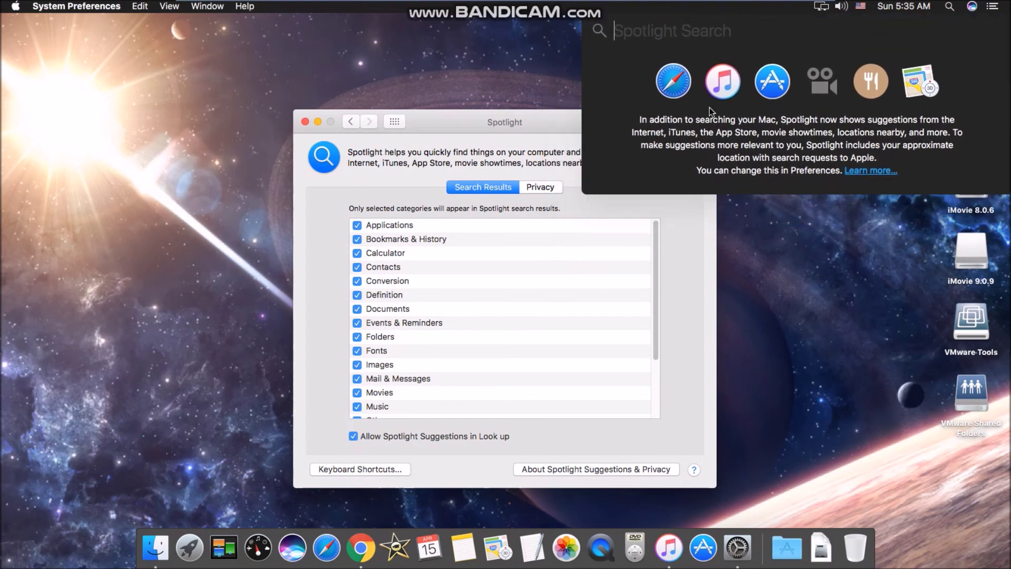
left_click_drag(518, 124, 437, 122)
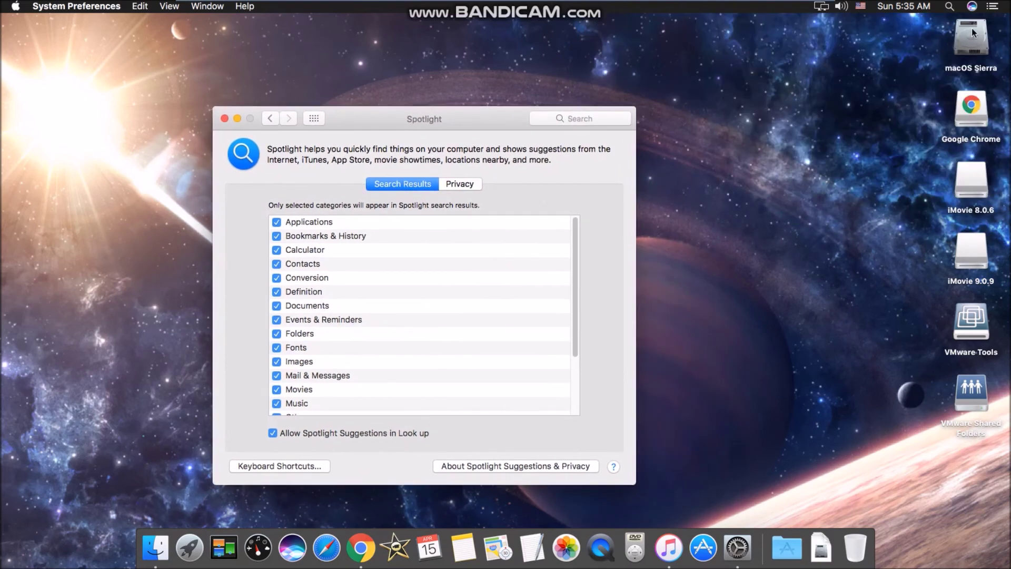
Open Notification Center and try its settings, then go back from Spotlight to the System Preferences overview
left_click(994, 6)
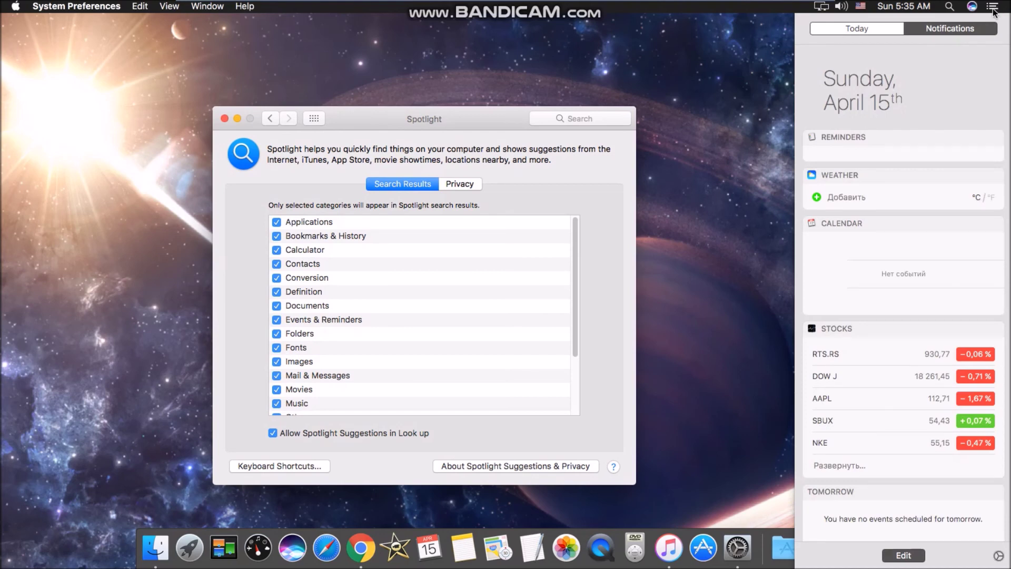
left_click(998, 559)
left_click_drag(419, 123, 443, 117)
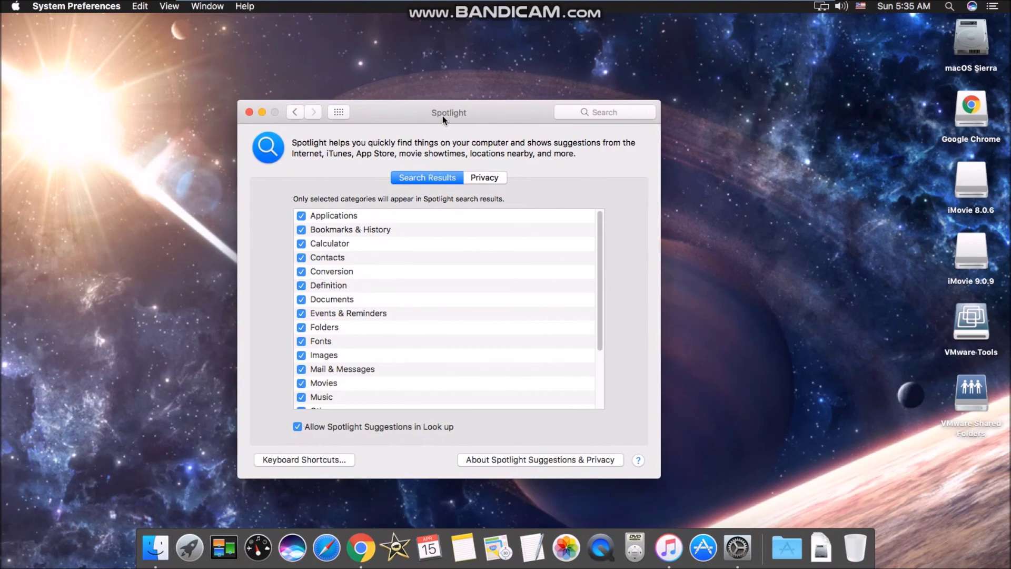
left_click(300, 113)
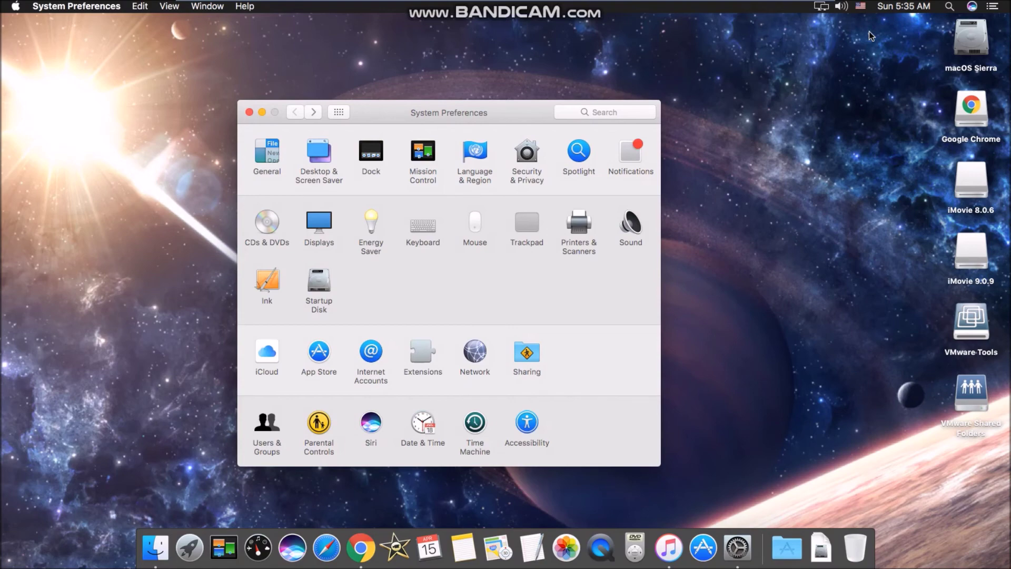
Show and hide Notification Center several times to view its Today widgets
left_click(992, 7)
left_click(993, 7)
left_click(993, 7)
left_click(993, 7)
left_click(993, 7)
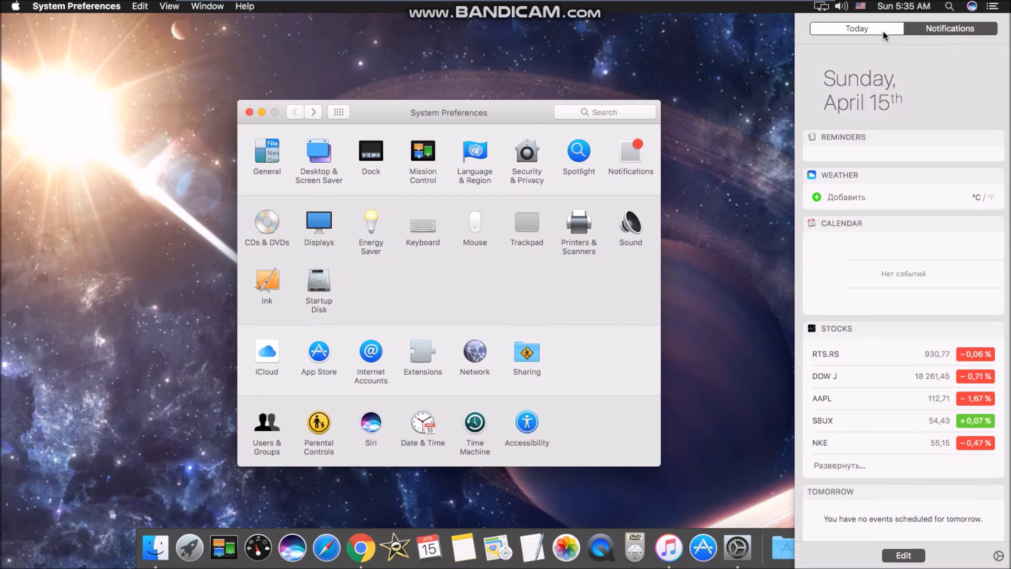
Open the Notifications preferences and look through the list of apps beside the Do Not Disturb options
left_click(508, 117)
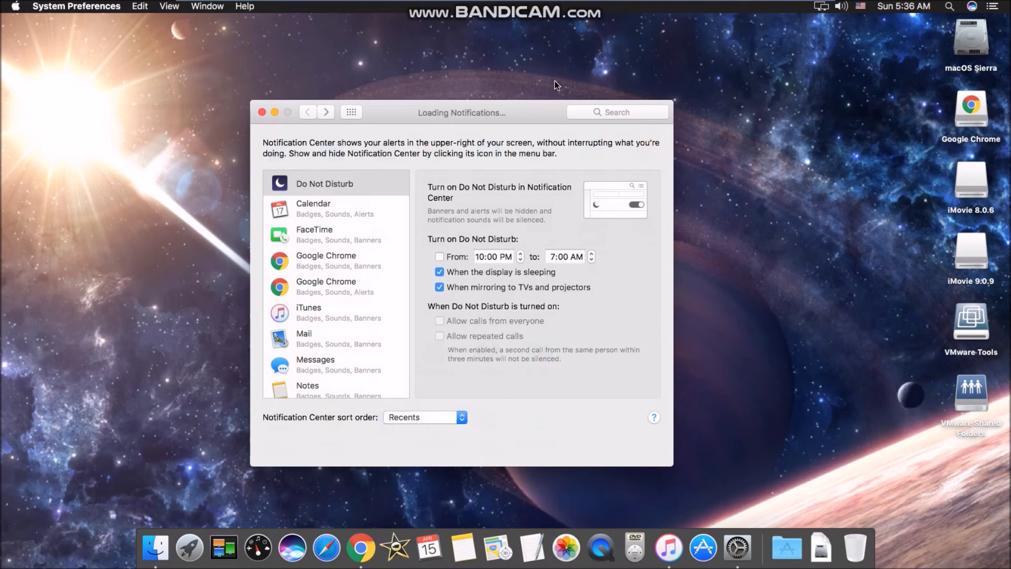
left_click_drag(540, 120, 545, 115)
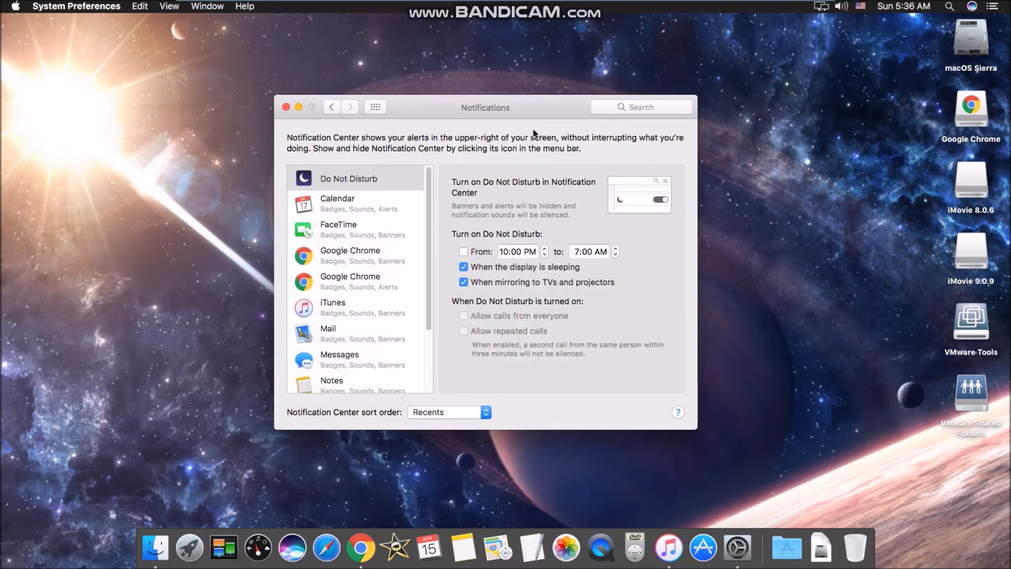
scroll(428, 237, "down", 3)
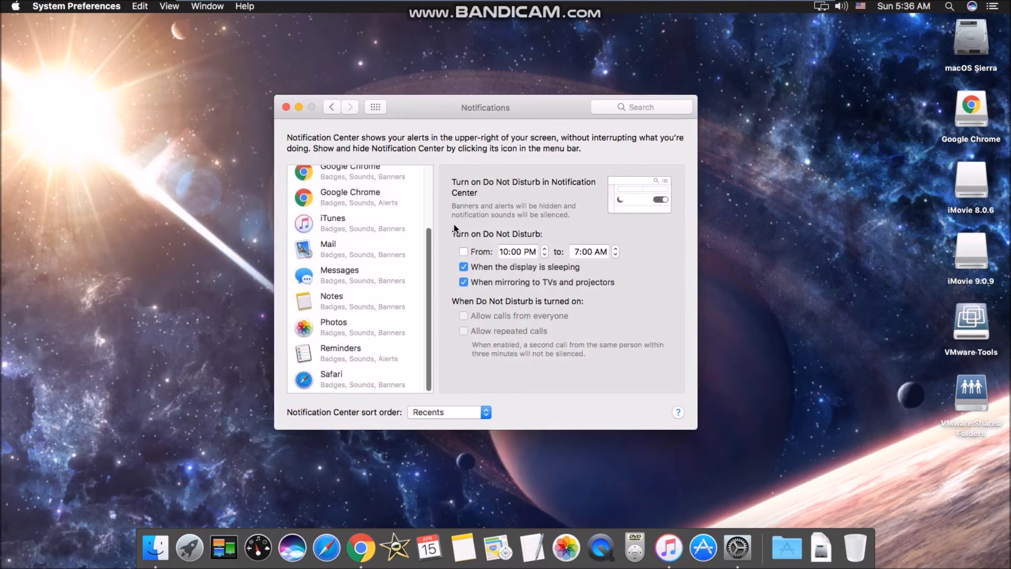
scroll(450, 233, "up", 5)
left_click_drag(539, 109, 529, 108)
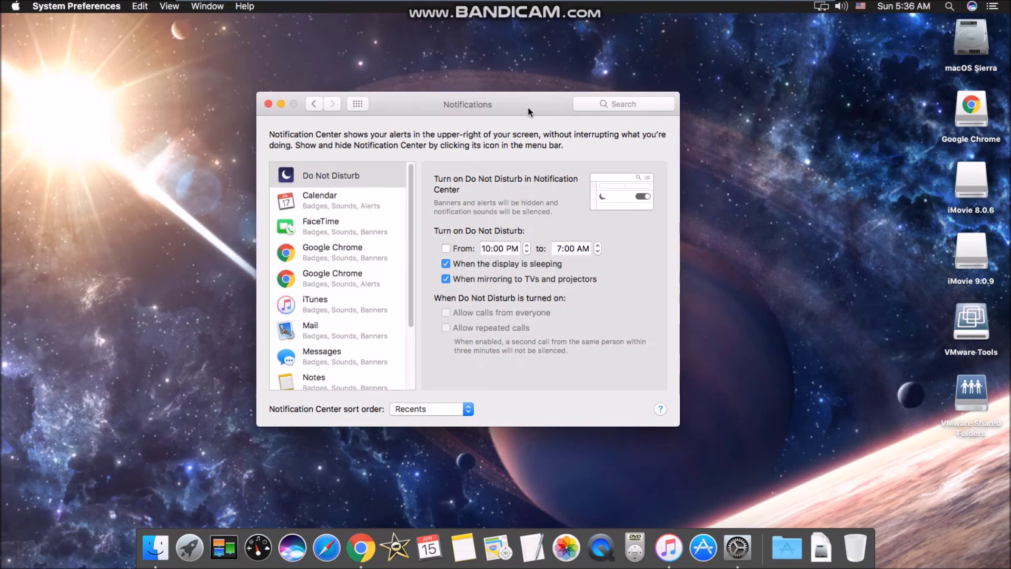
Return from Notifications to the System Preferences overview and shift the window slightly on the desktop
left_click_drag(542, 111, 558, 112)
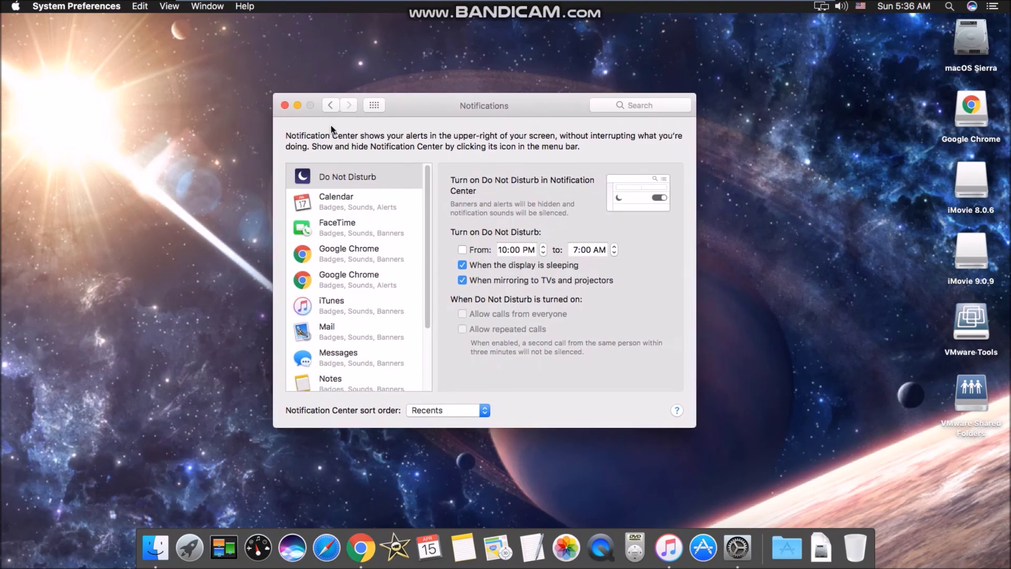
left_click(332, 107)
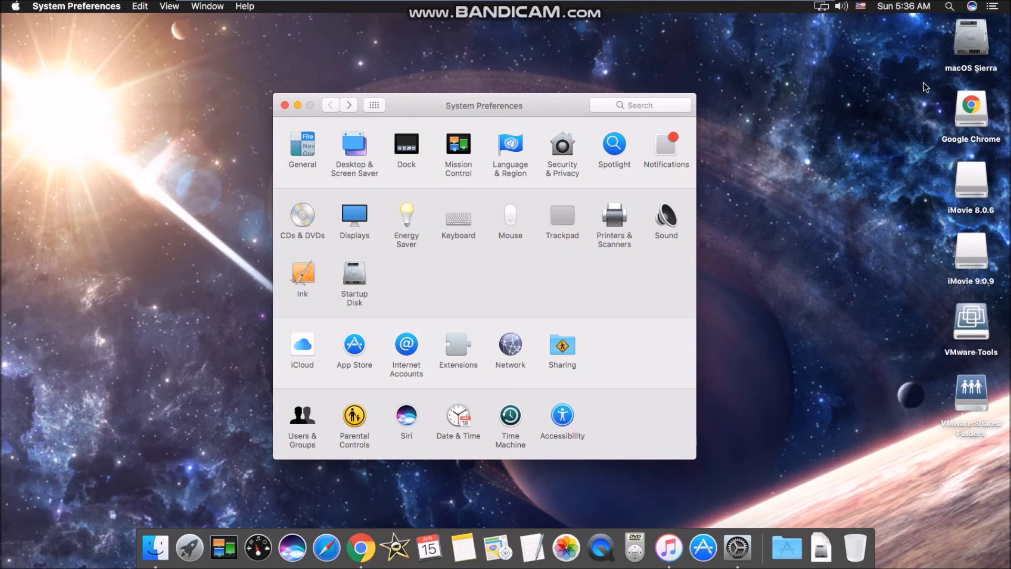
left_click_drag(526, 111, 535, 102)
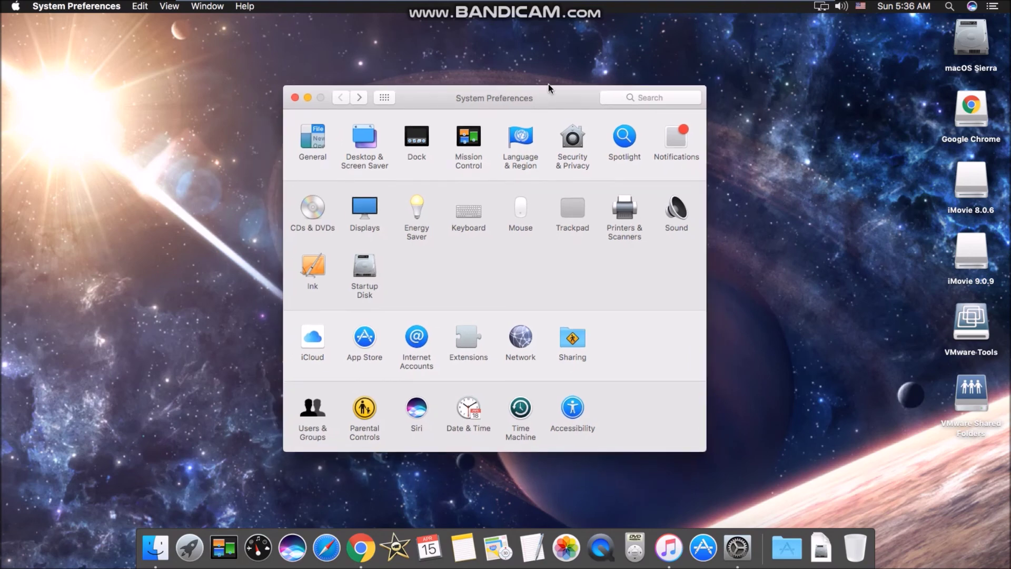
Show and hide Notification Center once more, reposition the System Preferences window and close it
left_click(993, 6)
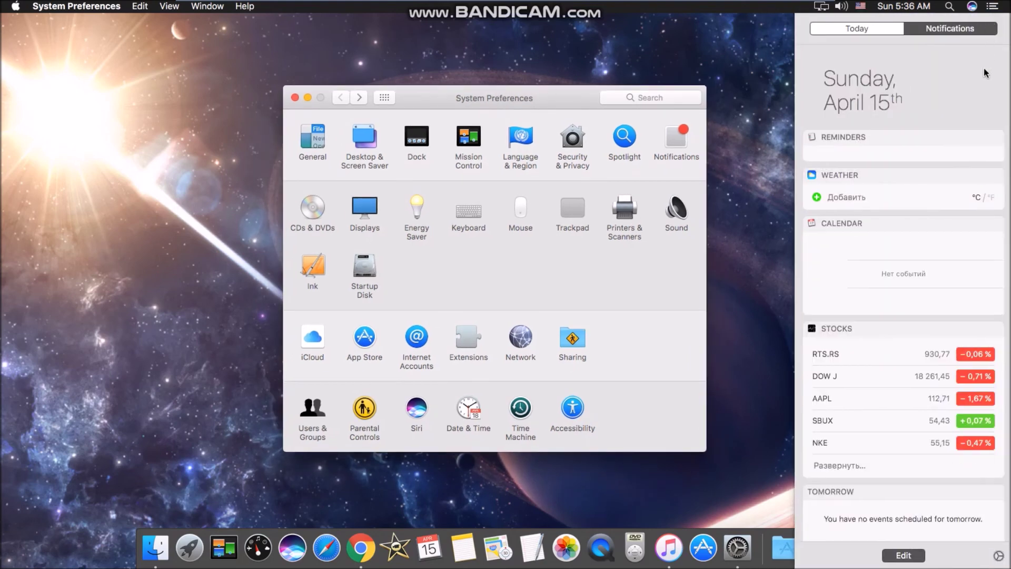
left_click(744, 80)
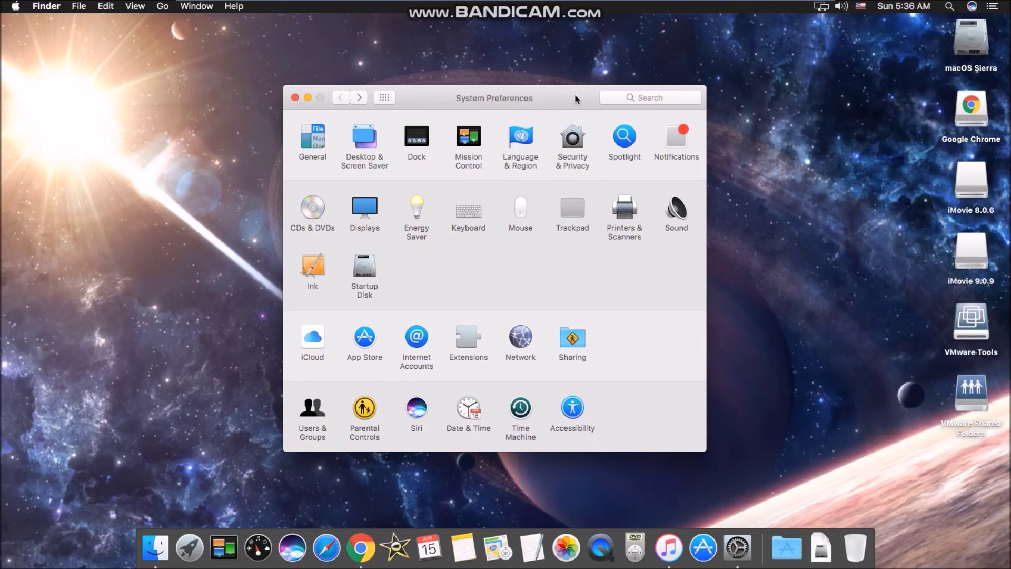
left_click_drag(575, 99, 600, 101)
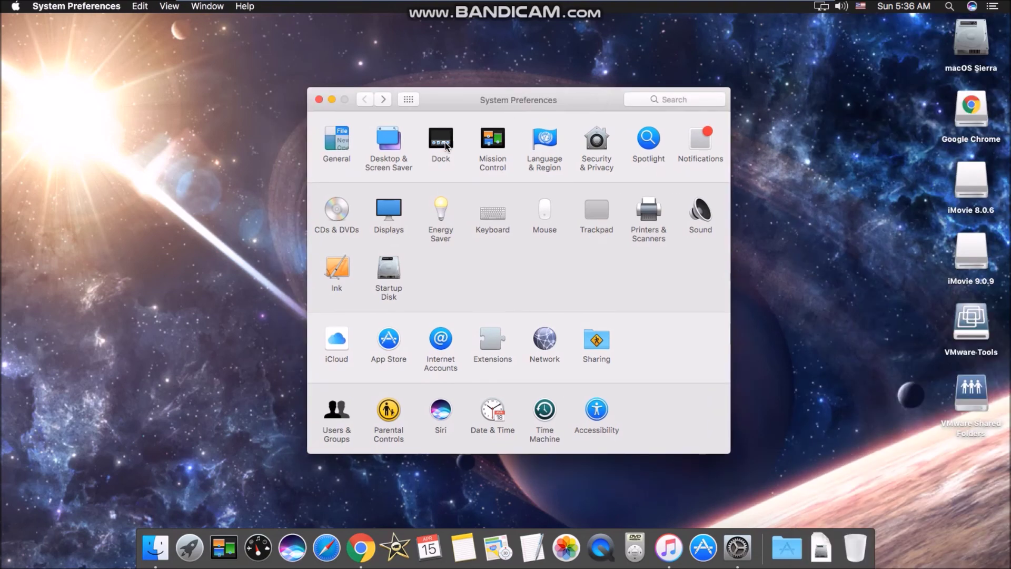
mouse_move(524, 3)
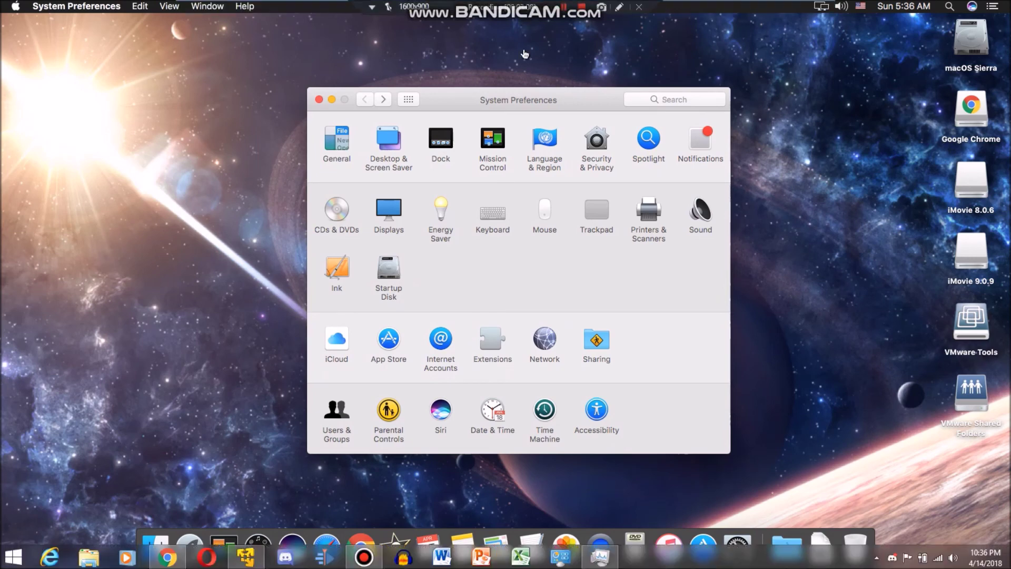
mouse_move(521, 99)
left_mouse_down()
mouse_move(500, 99)
mouse_move(505, 87)
left_mouse_up()
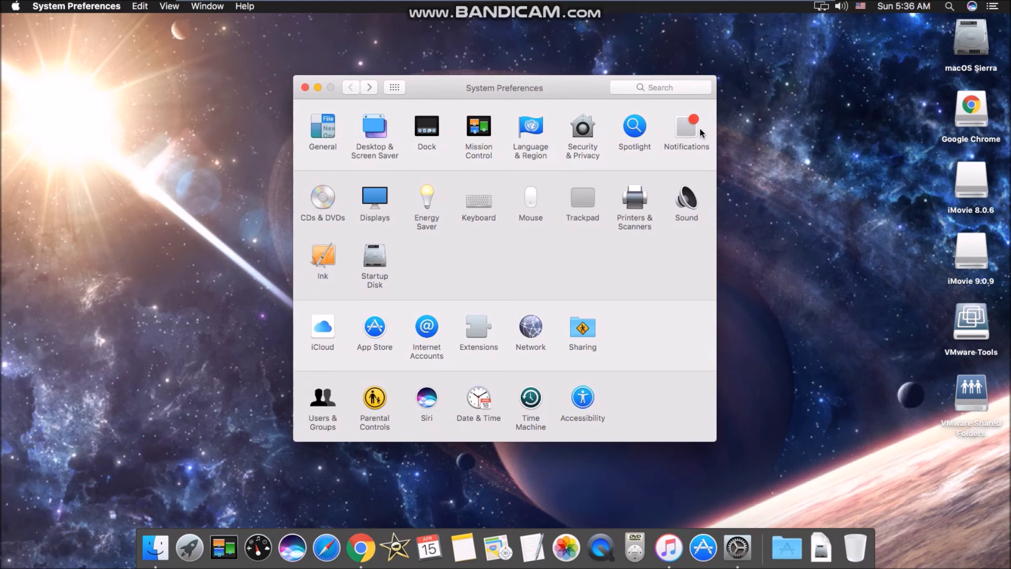
left_click(305, 87)
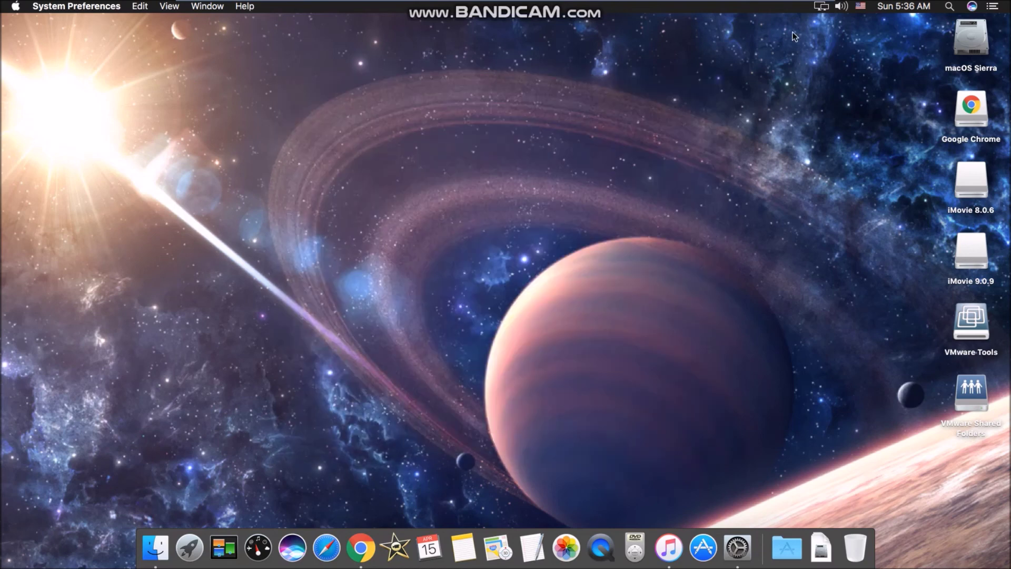
Search Spotlight for "macbook pro" and look through the suggested websites, news and web videos
left_click(959, 8)
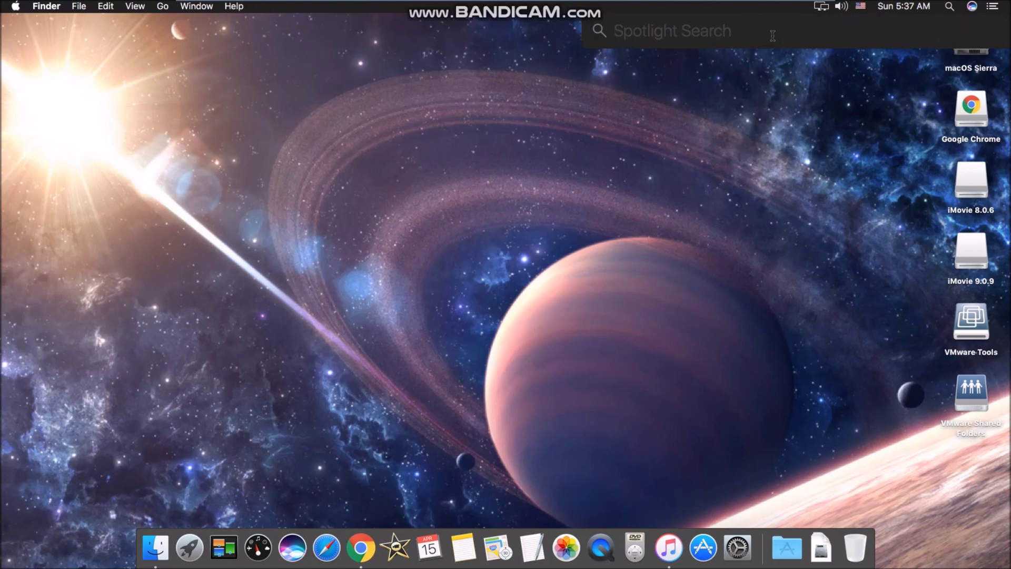
type("mac")
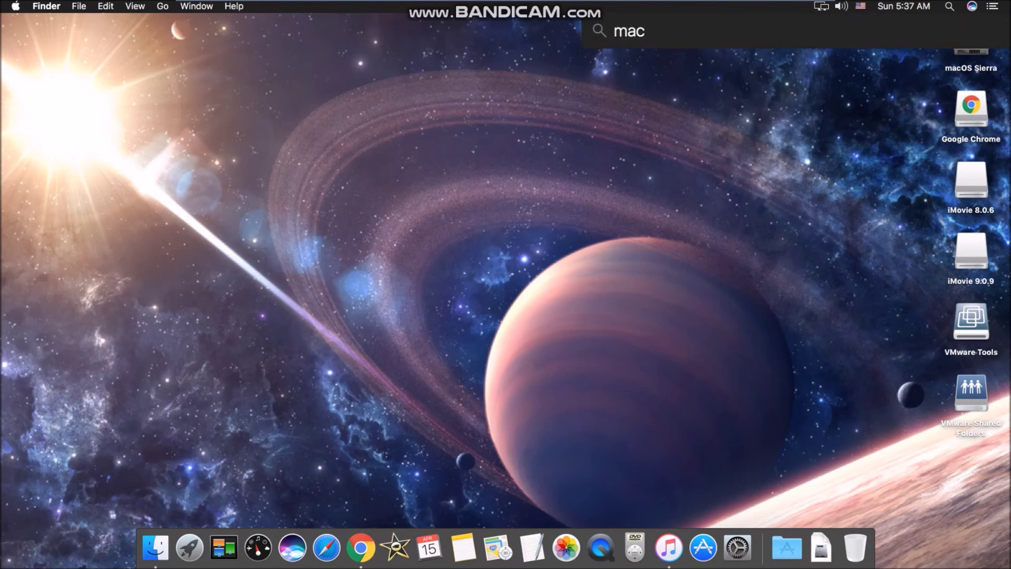
type("book pro")
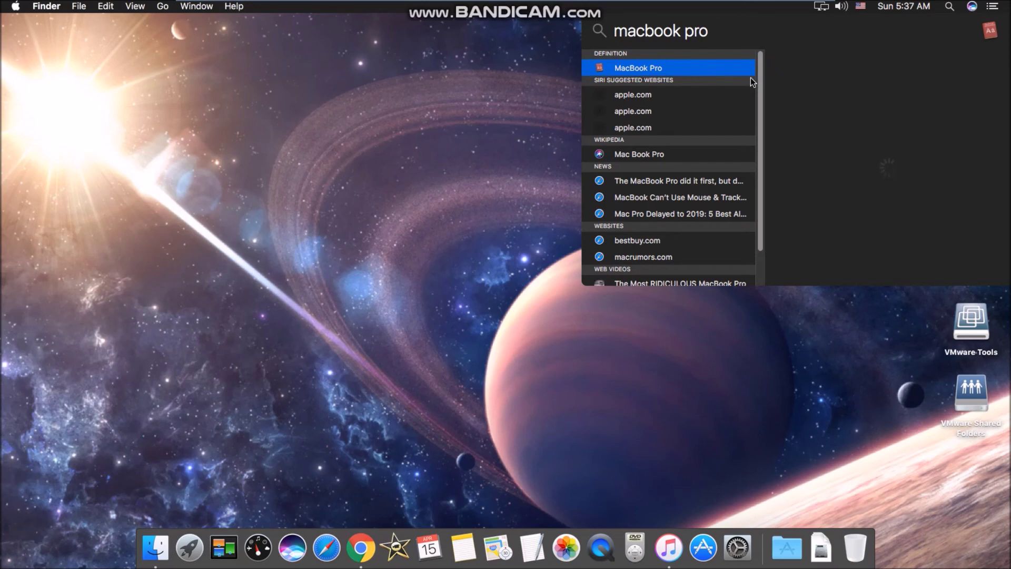
left_click_drag(763, 81, 764, 123)
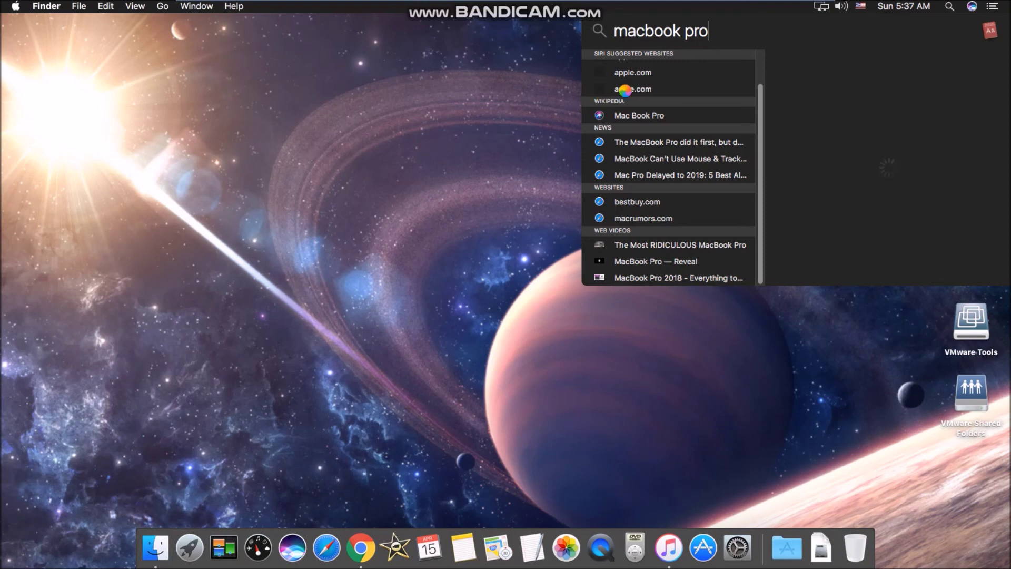
Replace the Spotlight query with "shimmer"
left_click(950, 8)
left_click(949, 9)
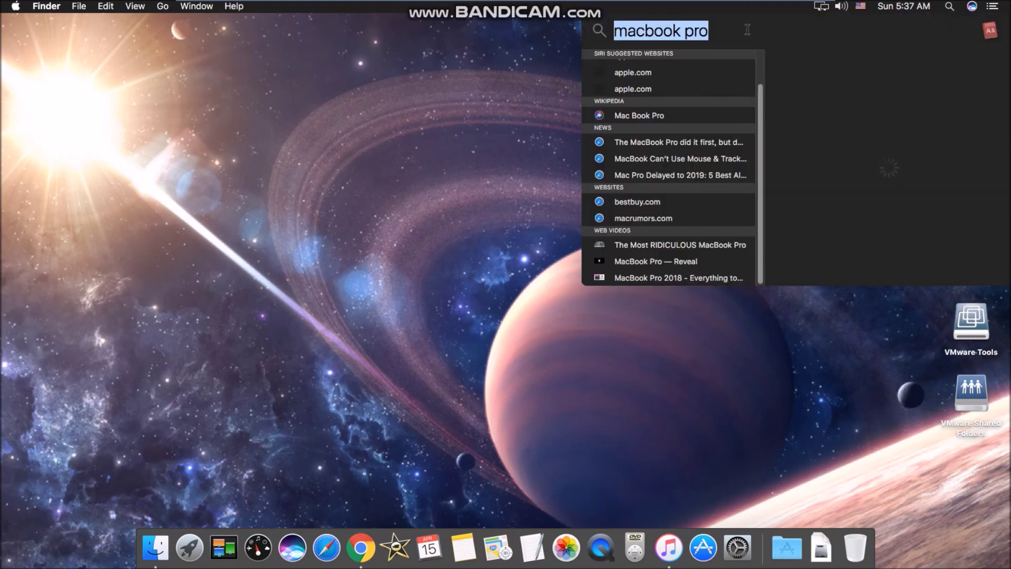
key("BackSpace")
type("sh")
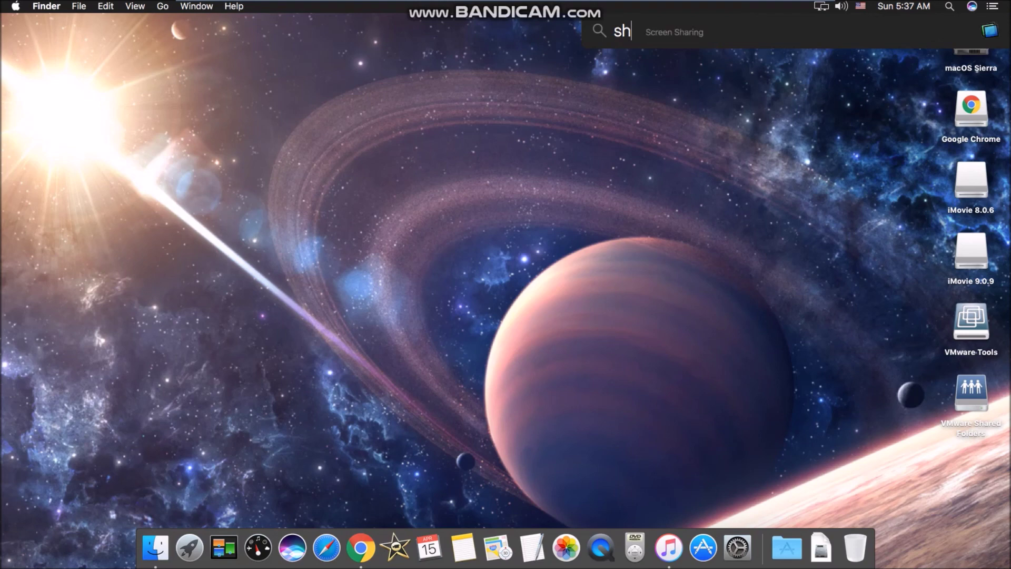
type("immer")
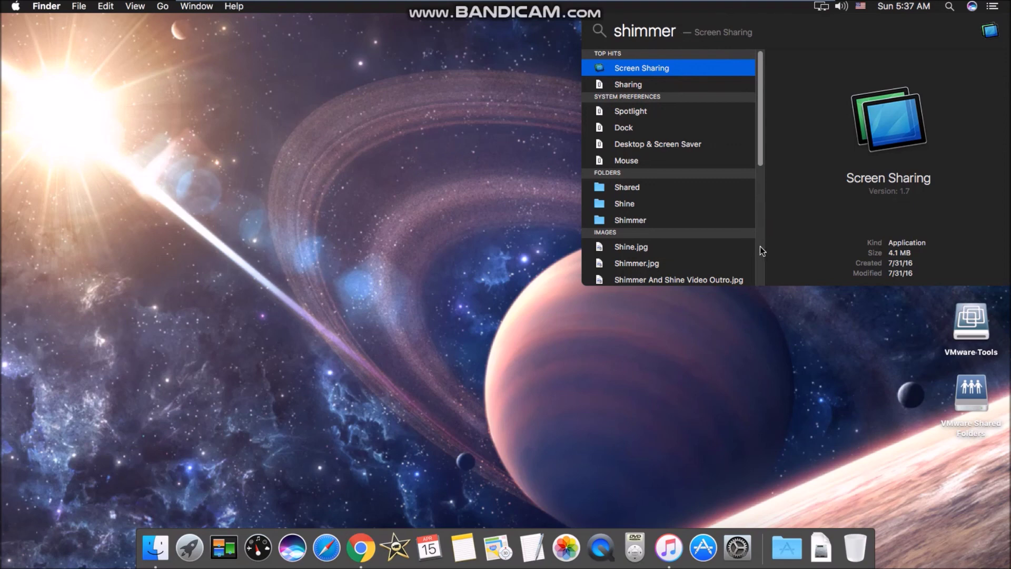
Look through the Spotlight results for "shimmer", select the document "This is Red and Shimmer dating!" and dismiss the search
left_click_drag(761, 84, 760, 225)
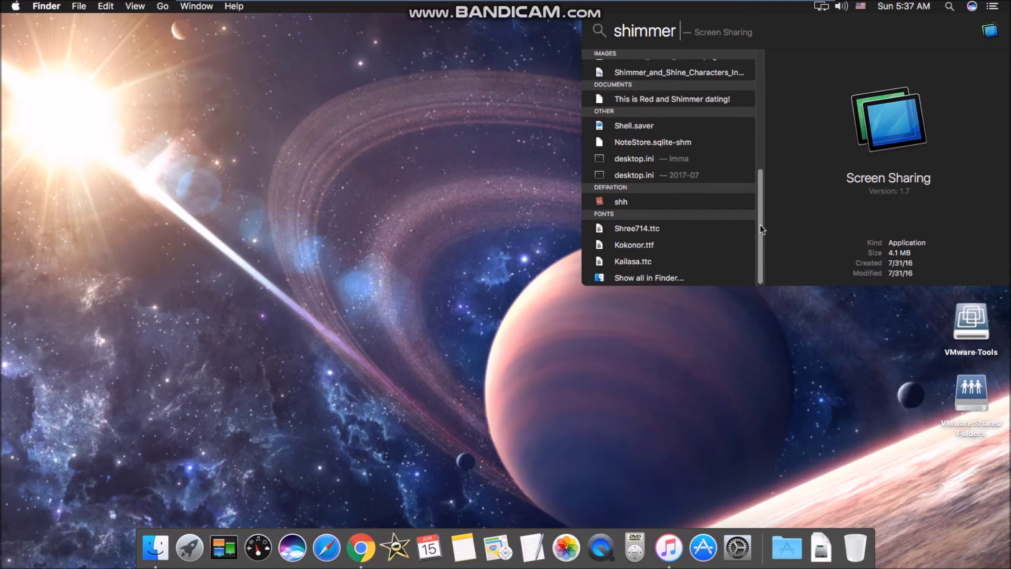
left_click_drag(760, 206, 751, 68)
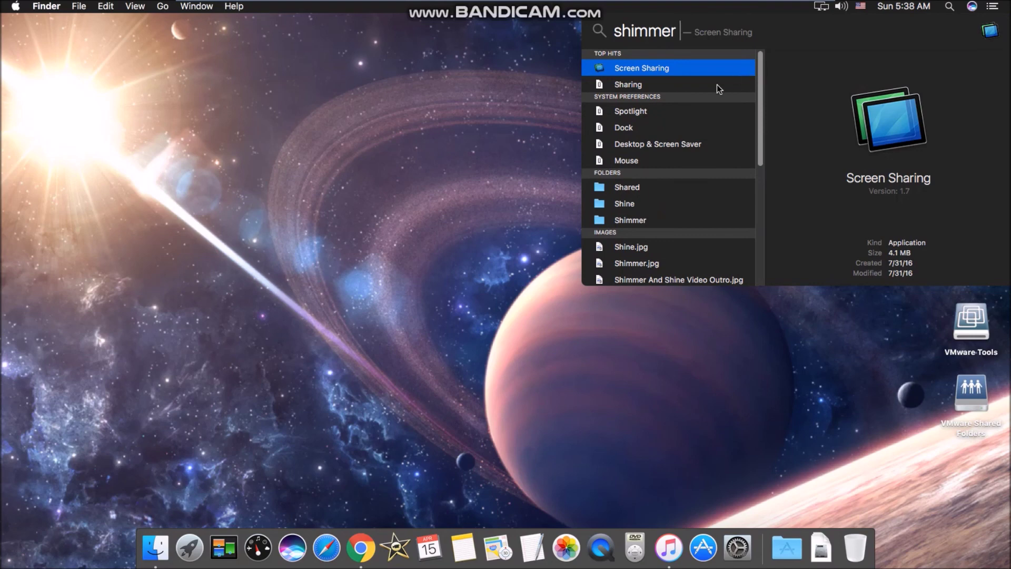
left_click_drag(756, 108, 766, 166)
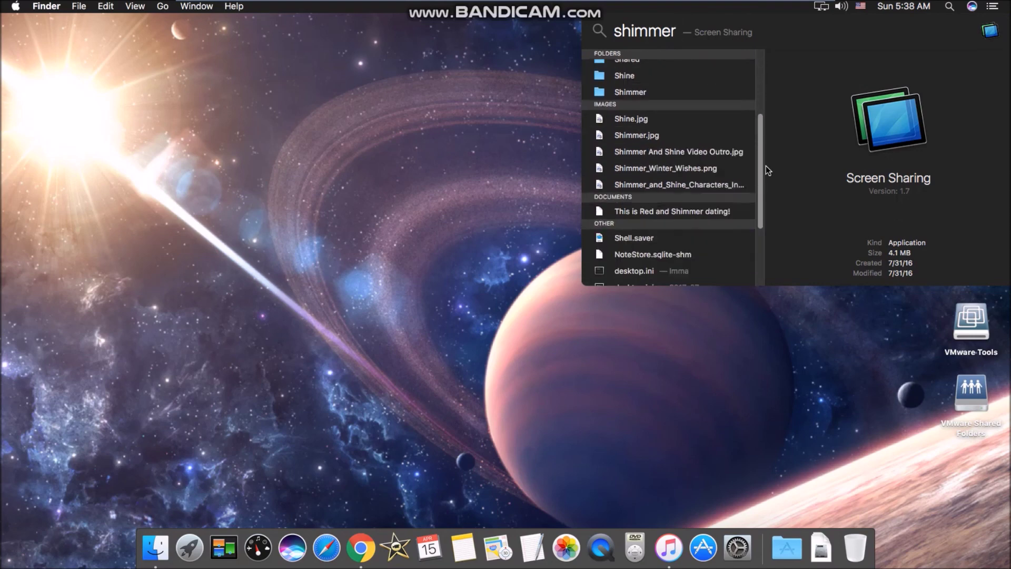
left_click(690, 211)
left_click_drag(763, 209, 746, 100)
left_click(539, 135)
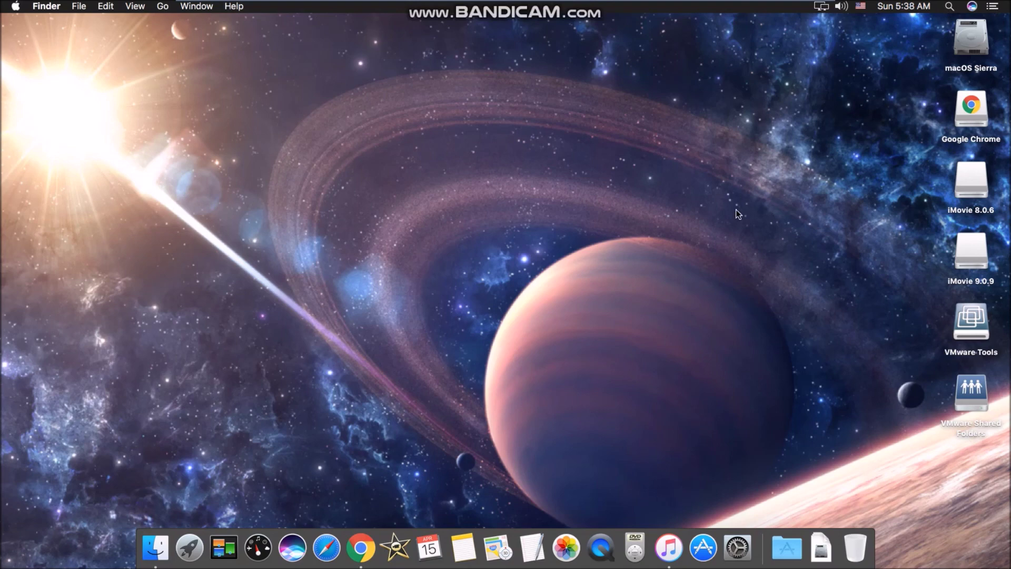
Open the macOS volume control, set the volume to maximum and close it
left_click(845, 12)
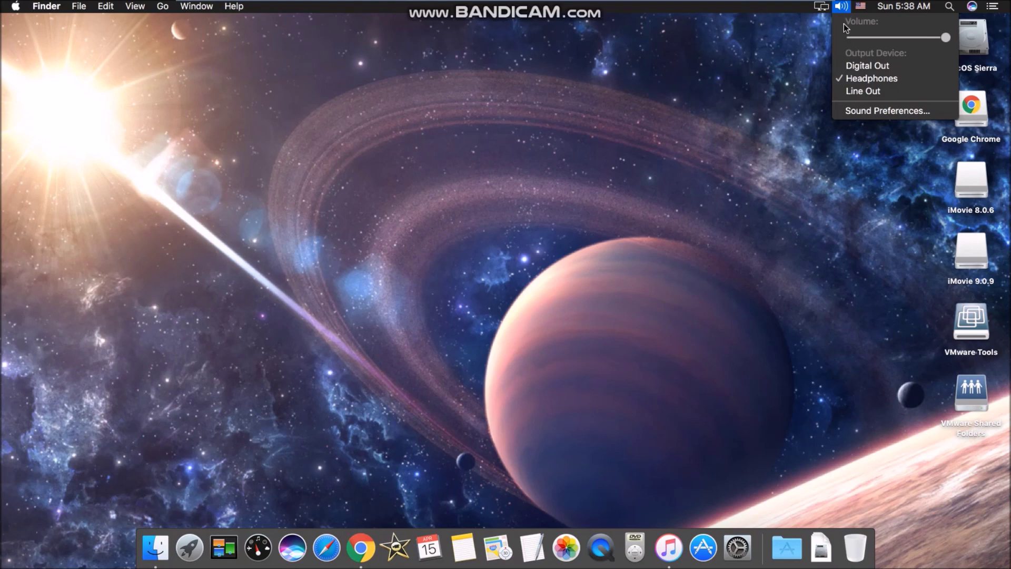
left_click(947, 37)
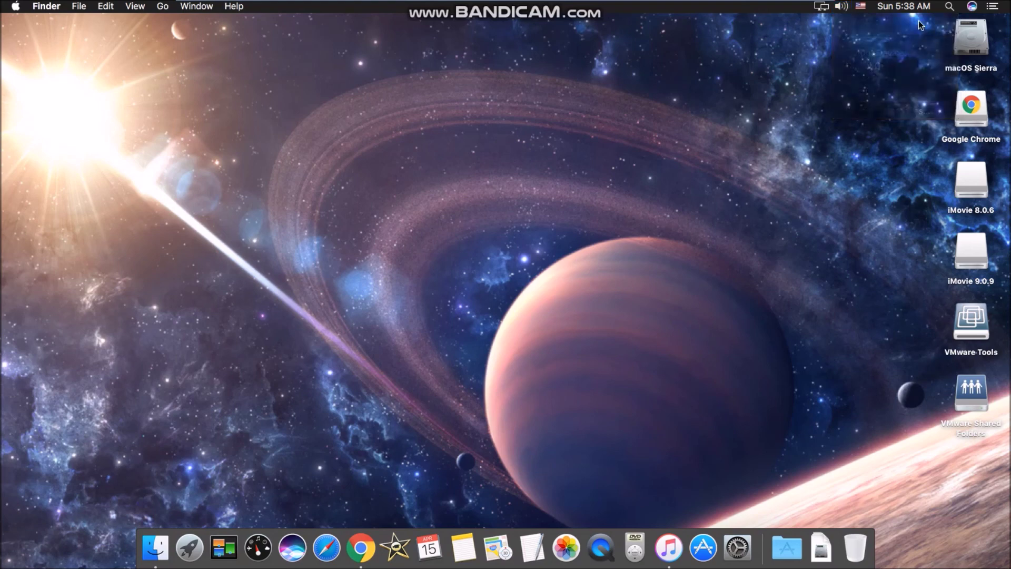
left_click(841, 6)
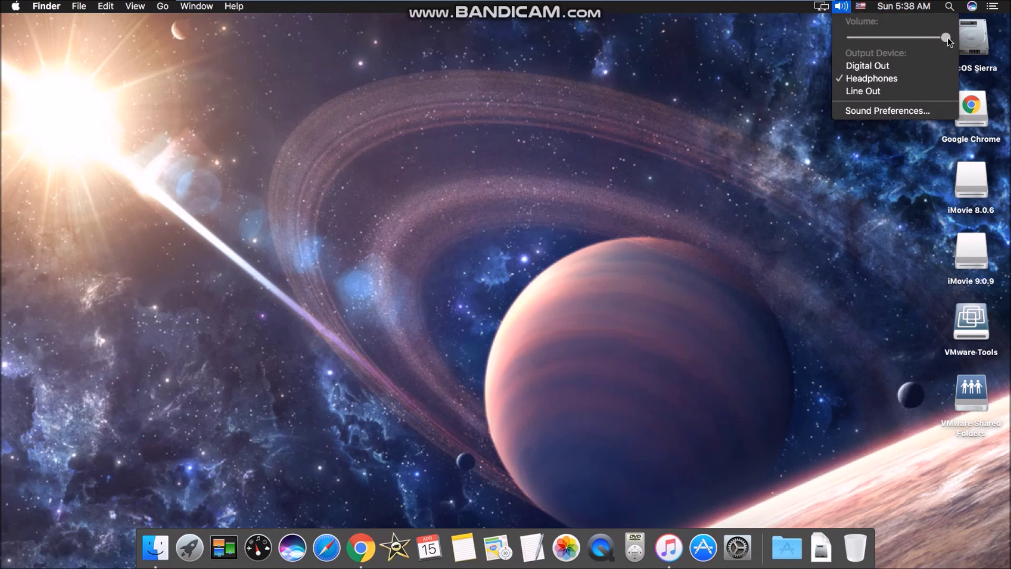
left_click(946, 37)
left_click(845, 7)
left_click(959, 40)
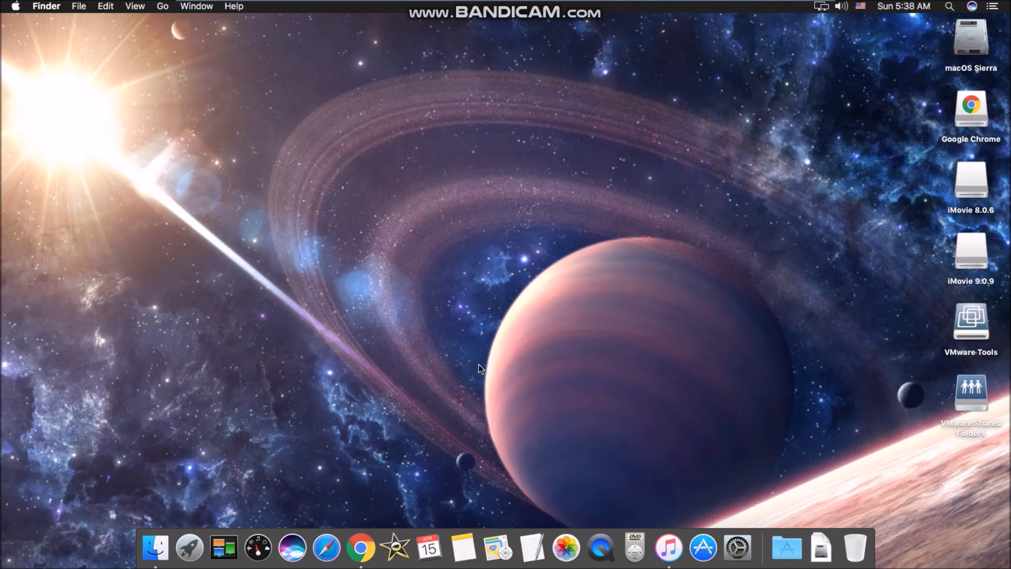
left_click_drag(313, 104, 665, 354)
Switch to the Windows host desktop, check its speaker volume and return to the macOS virtual machine
left_click(814, 8)
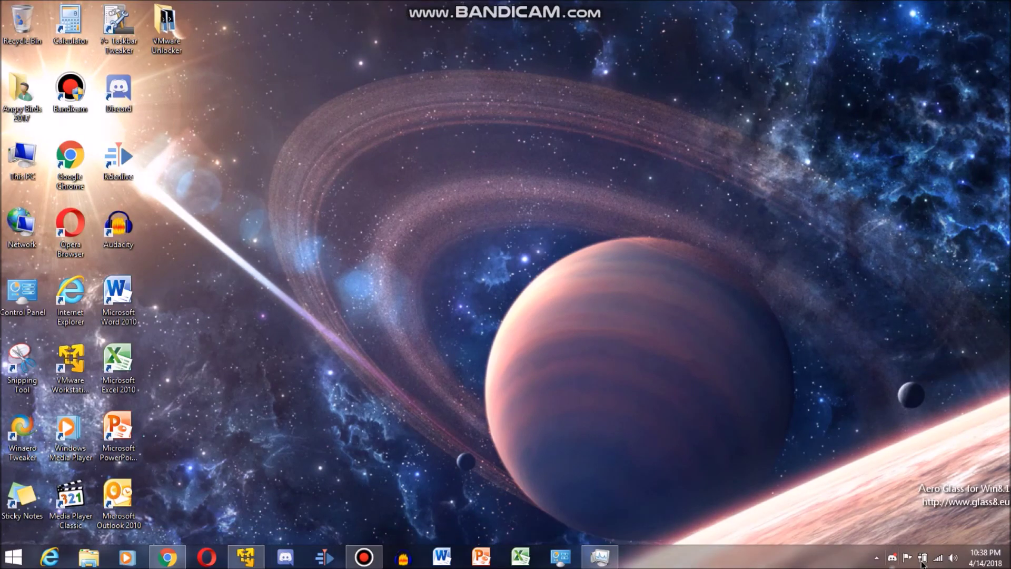
left_click(953, 557)
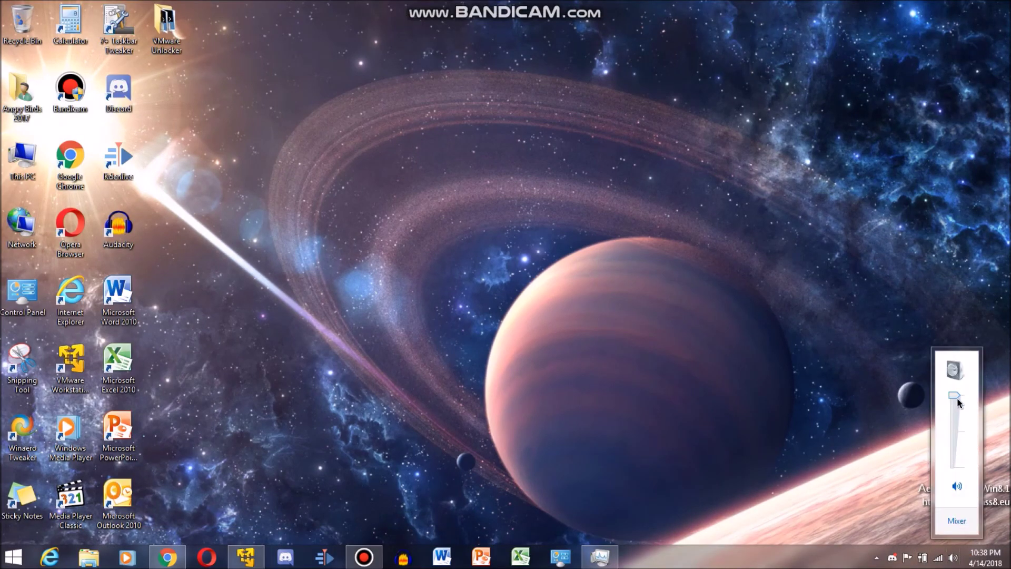
left_click(586, 116)
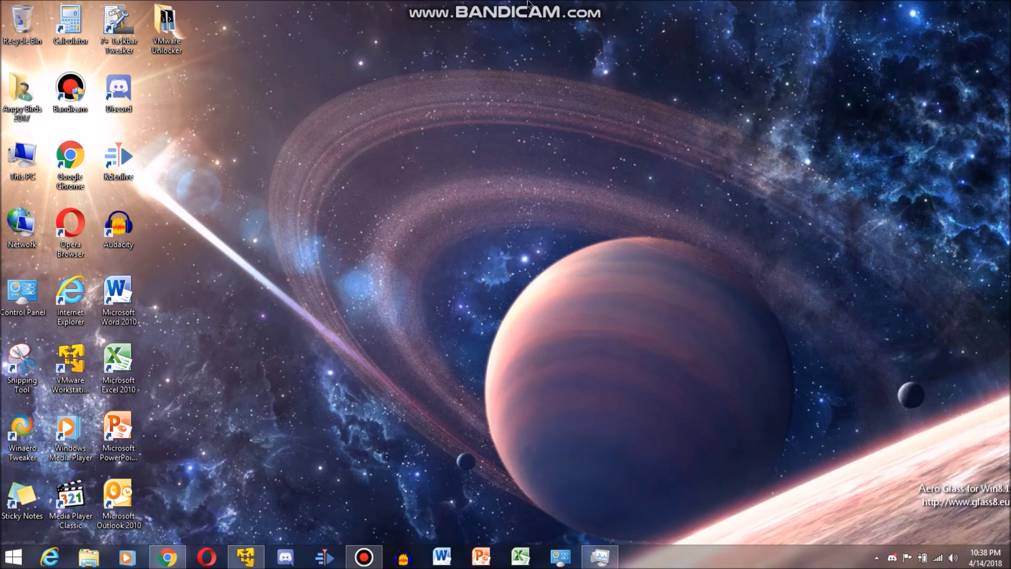
left_click(571, 13)
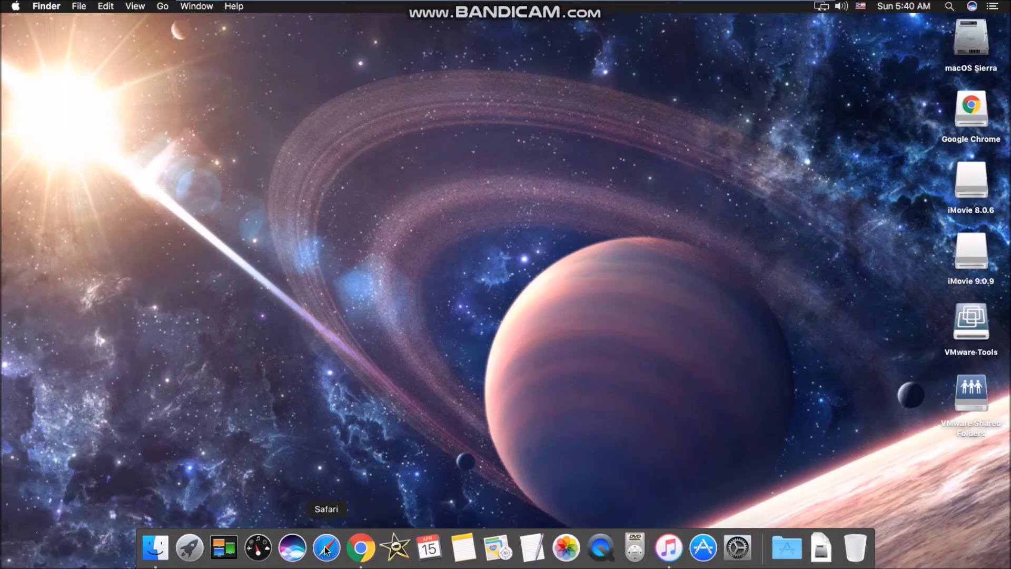
Open Dashboard, move the blue weather widget slightly up and to the left, and leave Dashboard
left_click(260, 548)
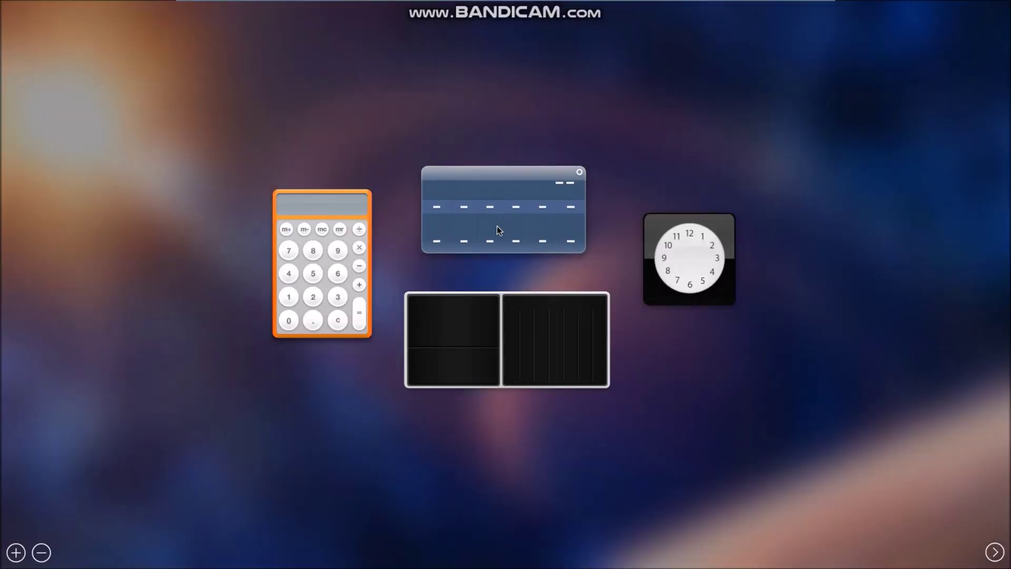
left_click_drag(531, 226, 515, 210)
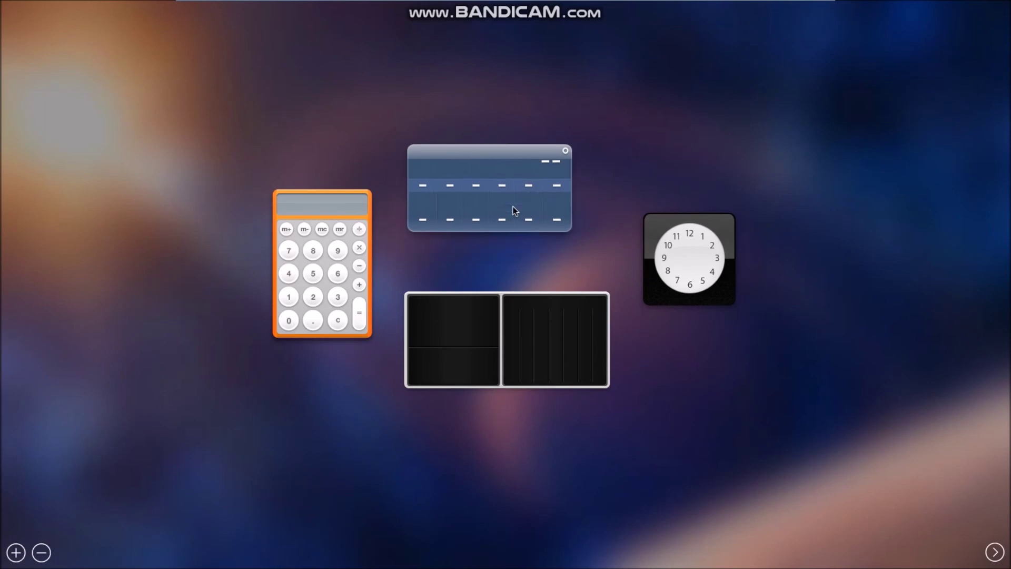
left_click(994, 552)
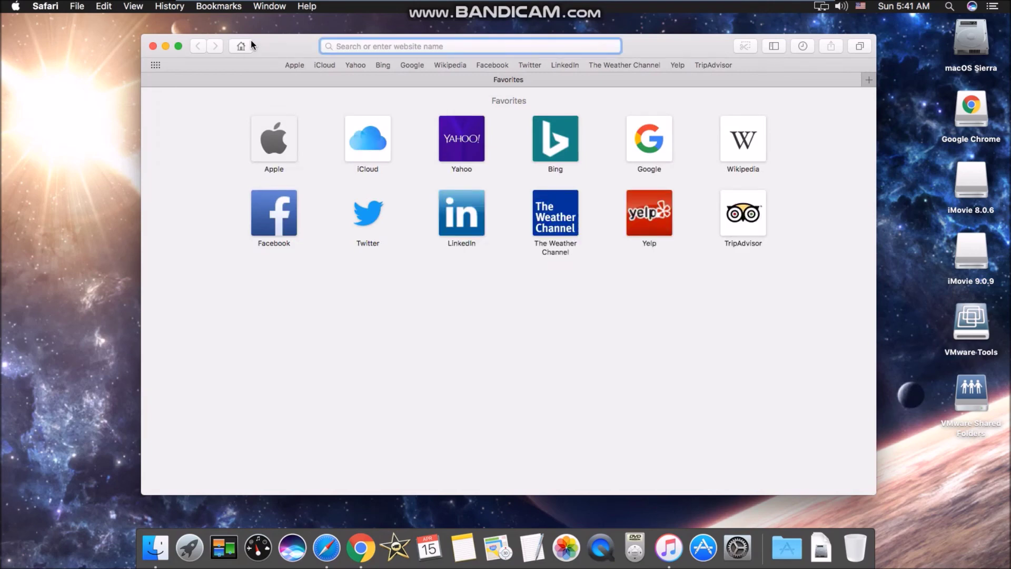
Move the Safari window up and left, load youtube.com and scroll to the end of the Favorites page
left_click_drag(251, 39, 226, 35)
mouse_move(664, 46)
left_mouse_down()
mouse_move(684, 49)
mouse_move(669, 47)
left_mouse_up()
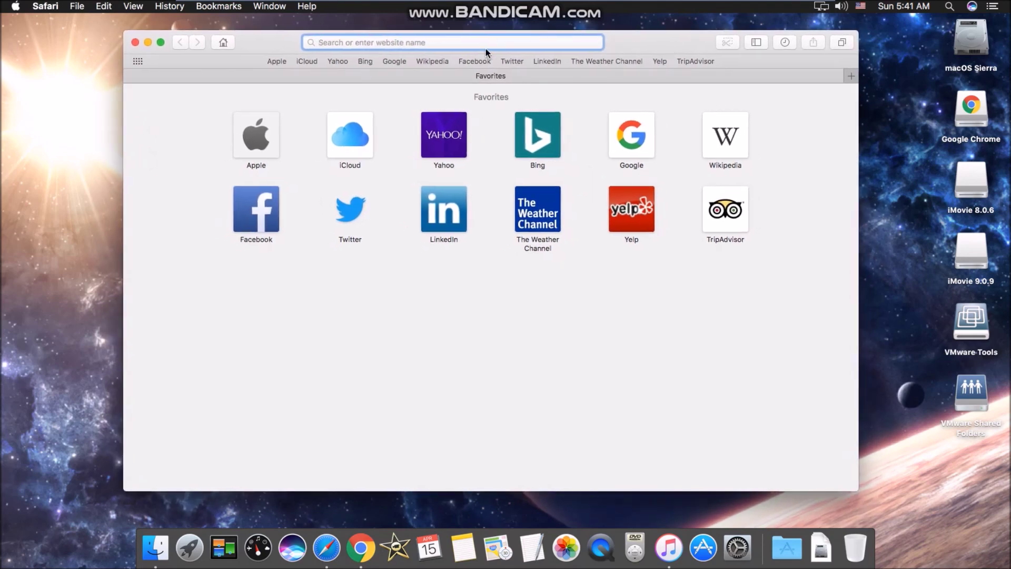
type("you")
type("tube.com")
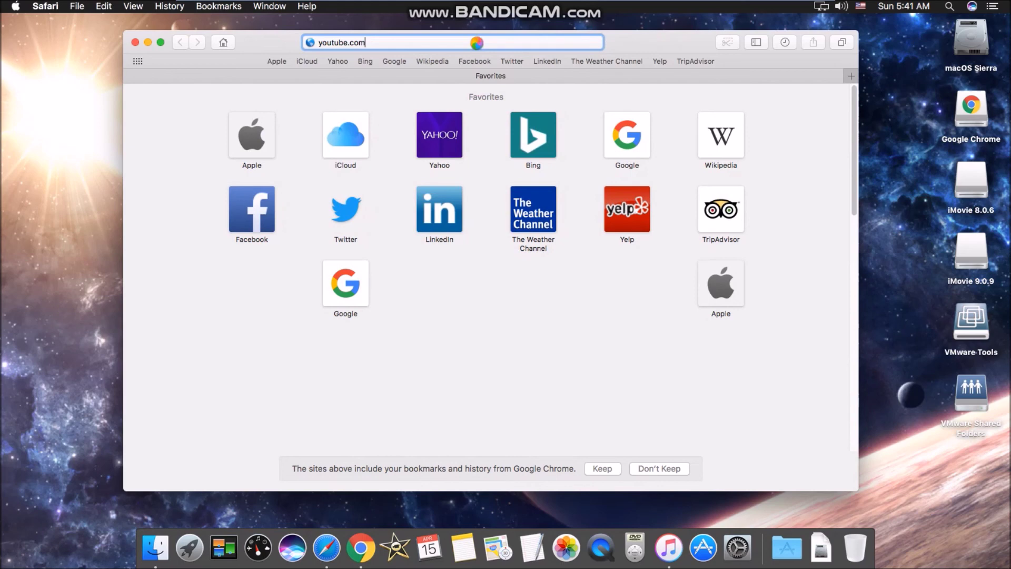
key("Return")
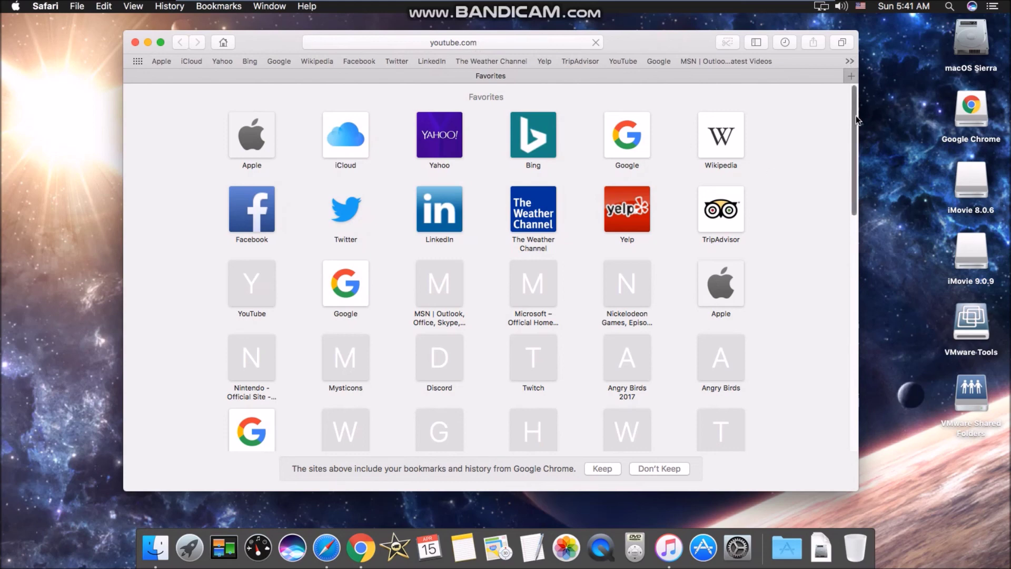
left_click(853, 447)
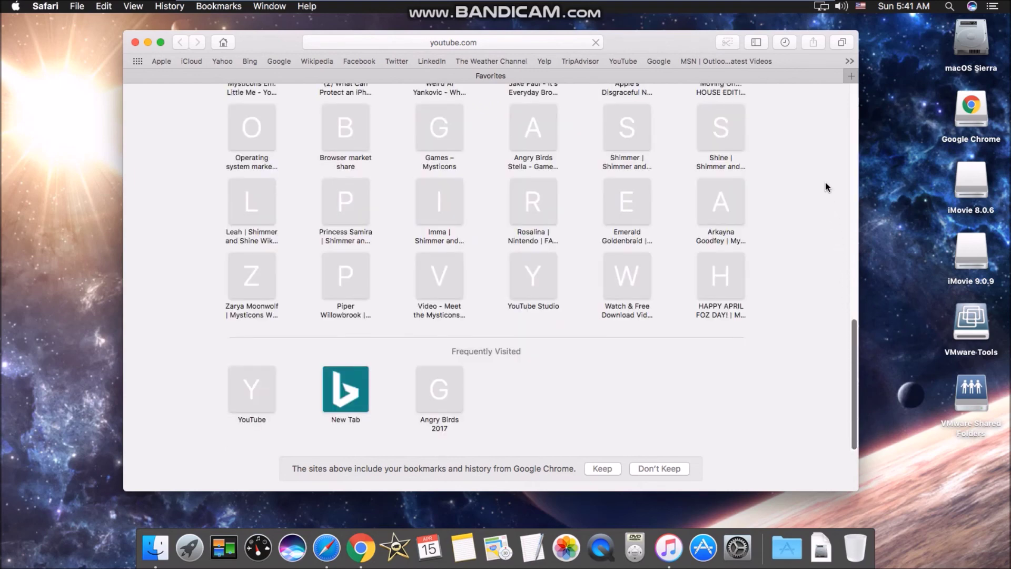
Nudge the Safari window showing YouTube slightly upward, close it and return to the Finder desktop
mouse_move(542, 3)
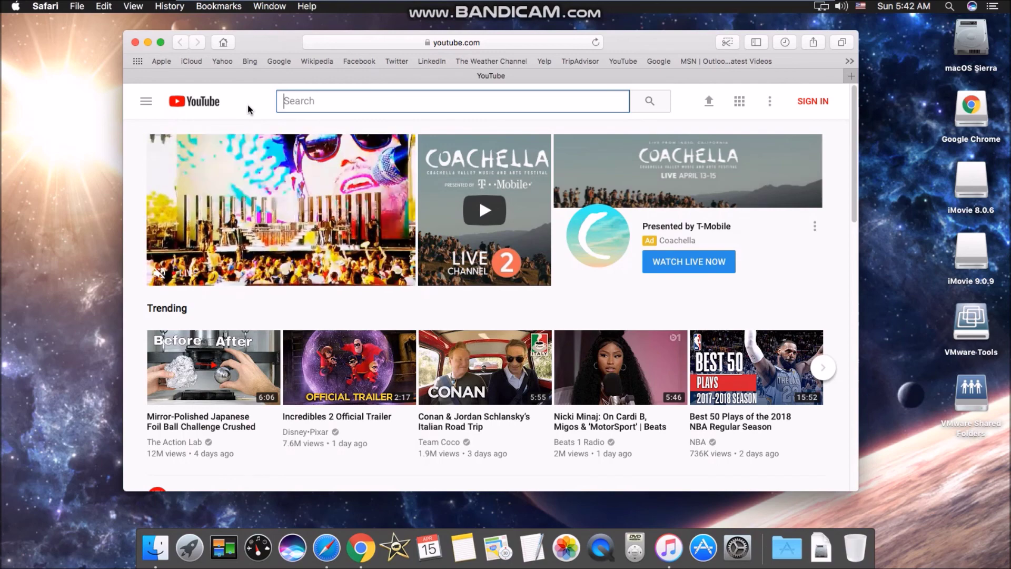
left_click_drag(285, 42, 284, 40)
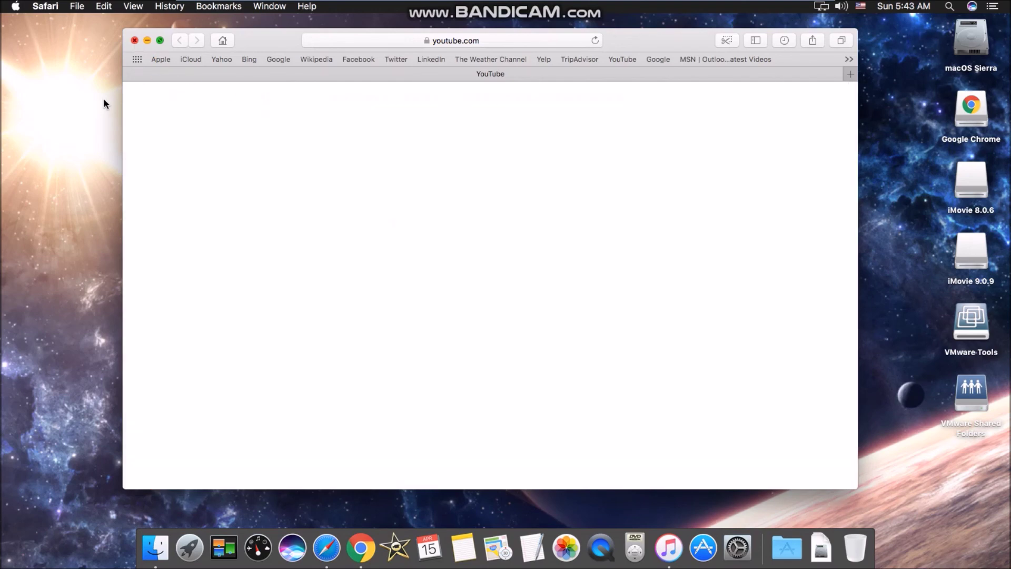
left_click(135, 41)
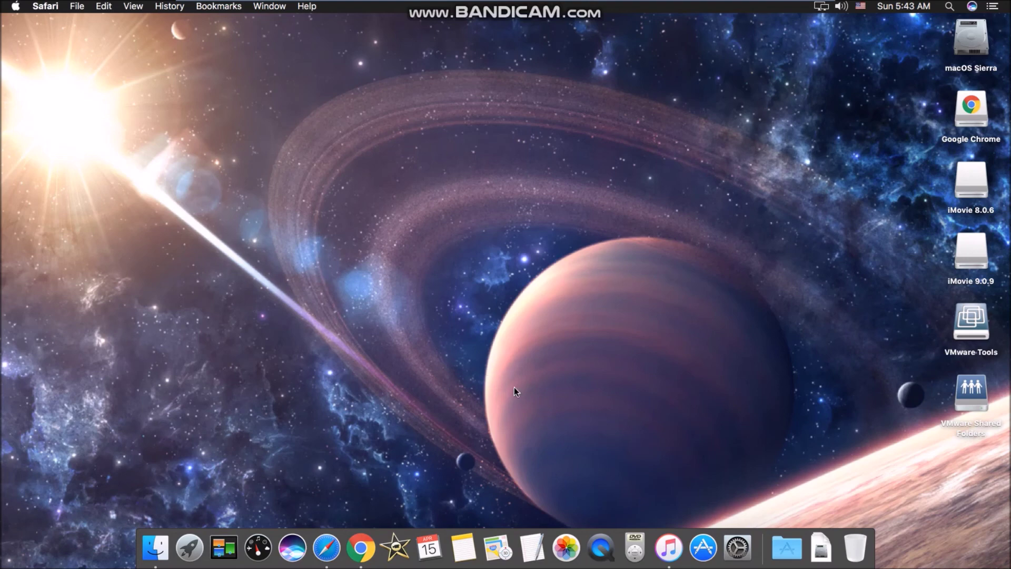
left_click(432, 407)
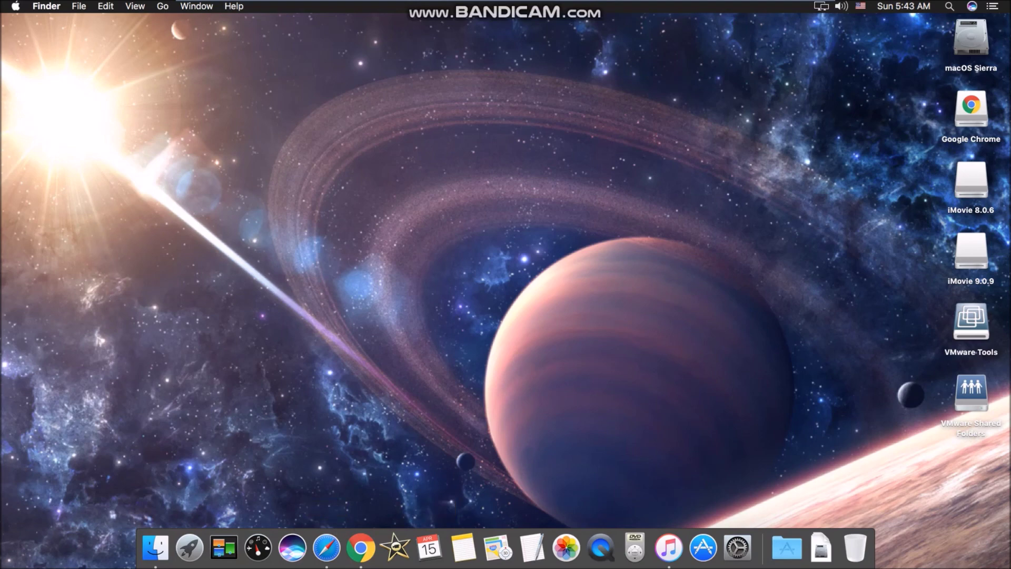
left_click_drag(1003, 463, 753, 485)
Show the Get Info window for the macOS Sierra disk on the desktop
left_click(967, 35)
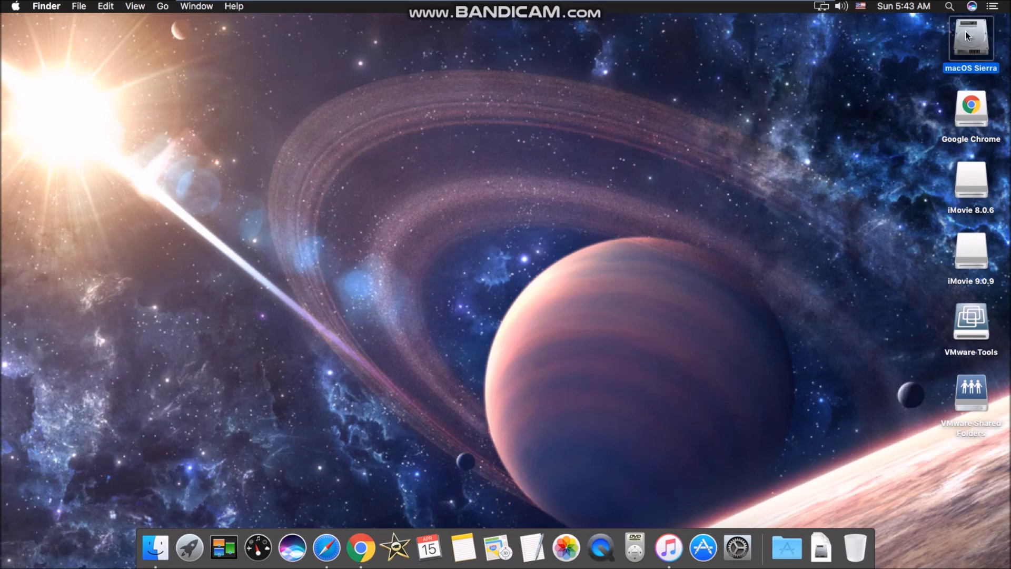
double_click(965, 30)
right_click(966, 34)
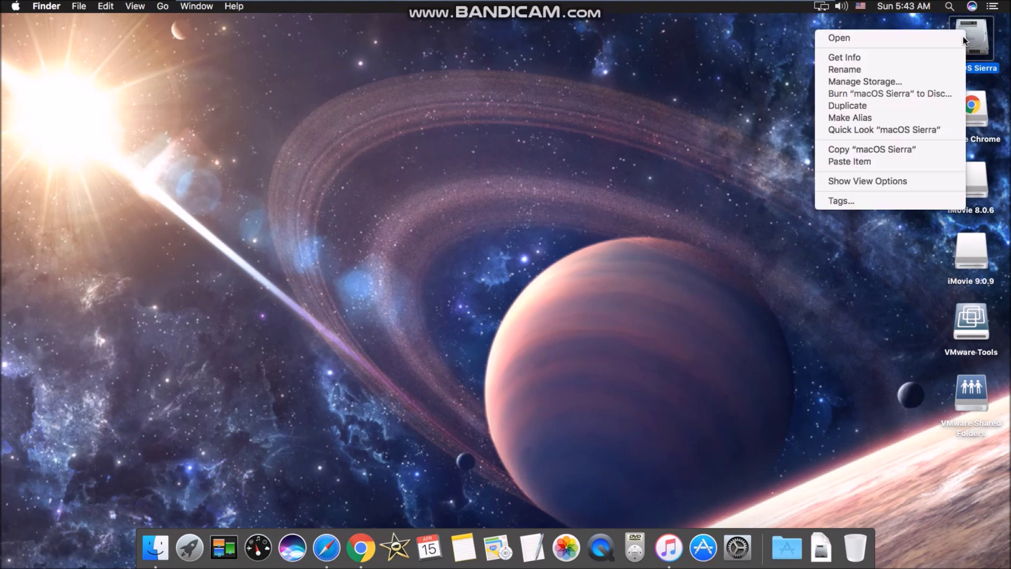
left_click(869, 58)
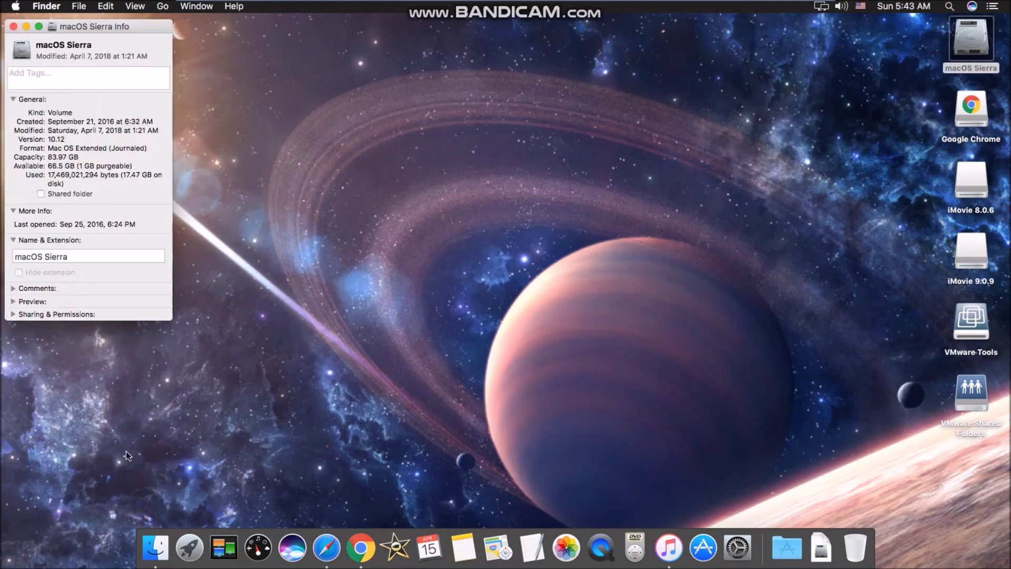
Move the macOS Sierra Info window down and to the right, highlight the volume's creation date and close the window
left_click_drag(95, 28, 233, 89)
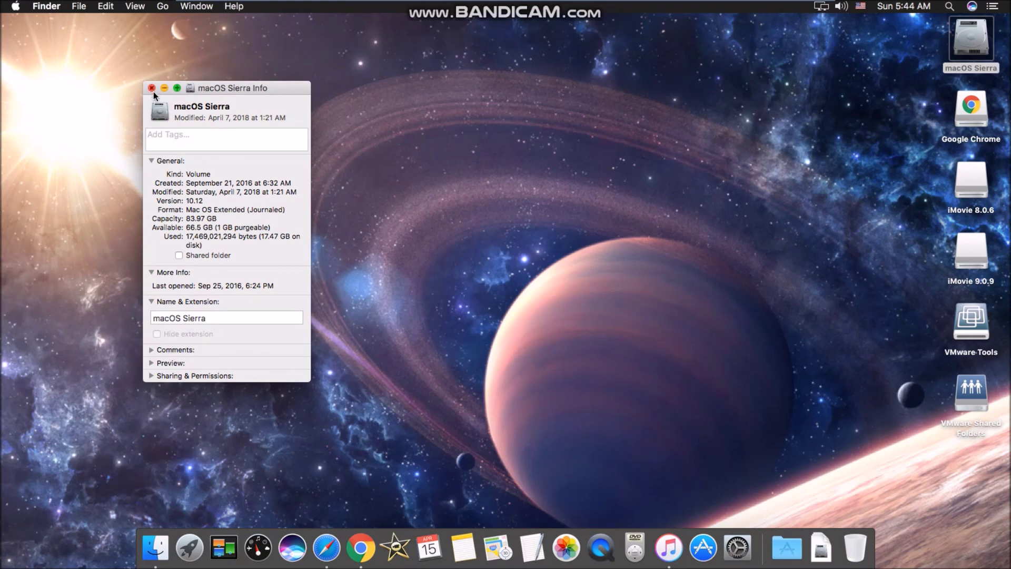
left_click_drag(186, 183, 248, 179)
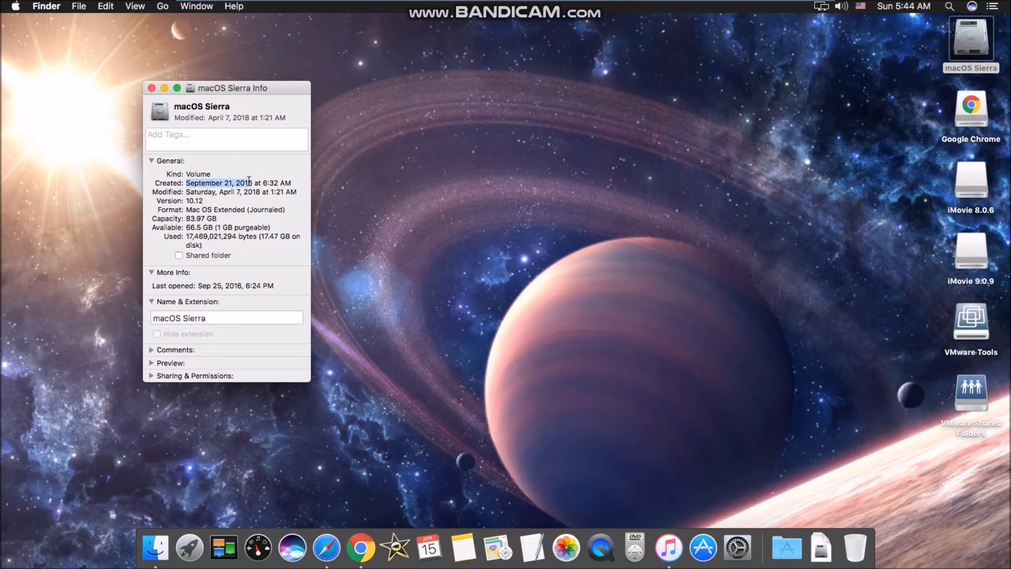
left_click(257, 170)
left_click(152, 88)
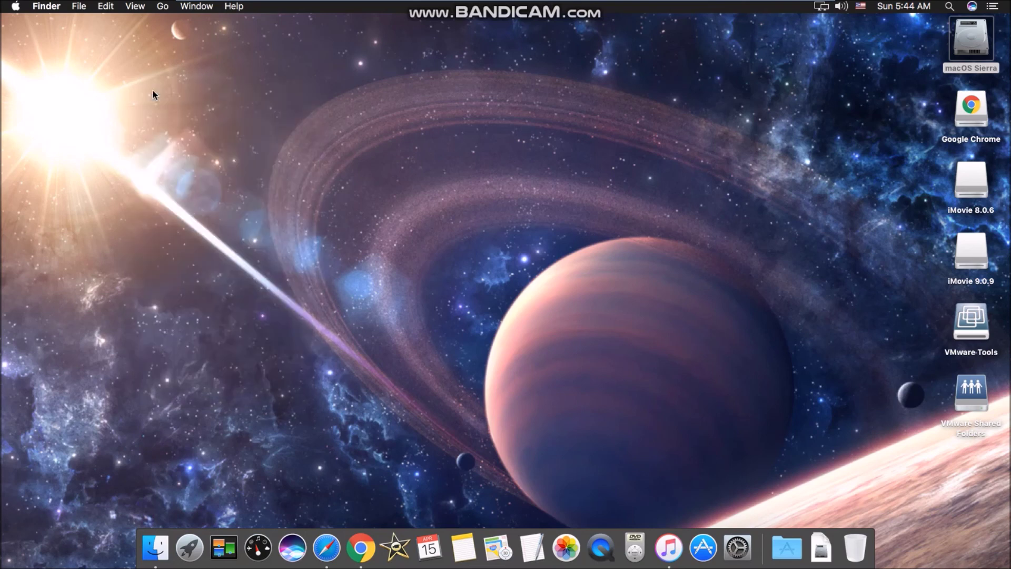
Open About This Mac, examine the storage usage of the macOS Sierra disk and return to the Overview
left_click(16, 7)
left_click(38, 25)
mouse_move(561, 4)
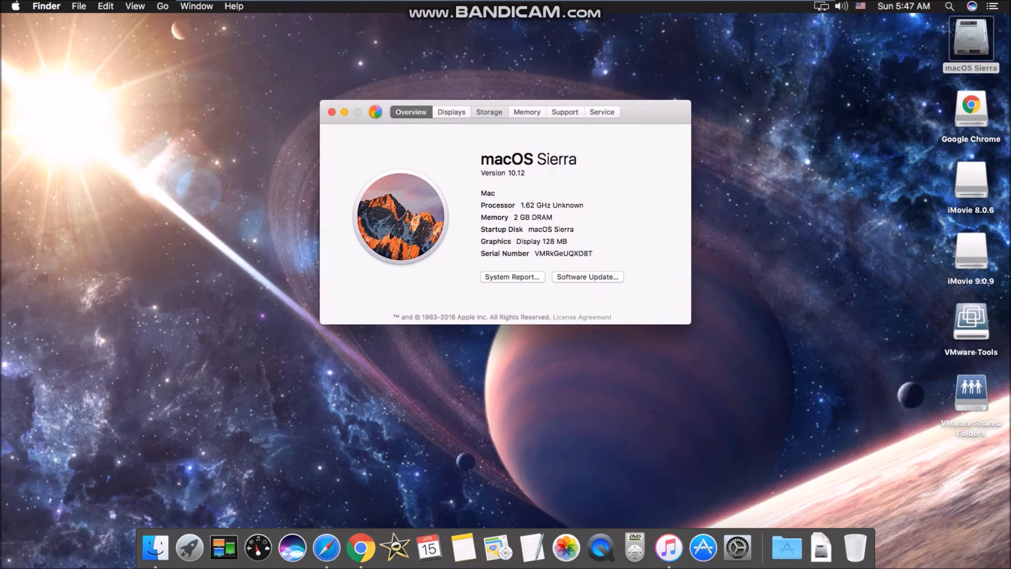
left_click(489, 111)
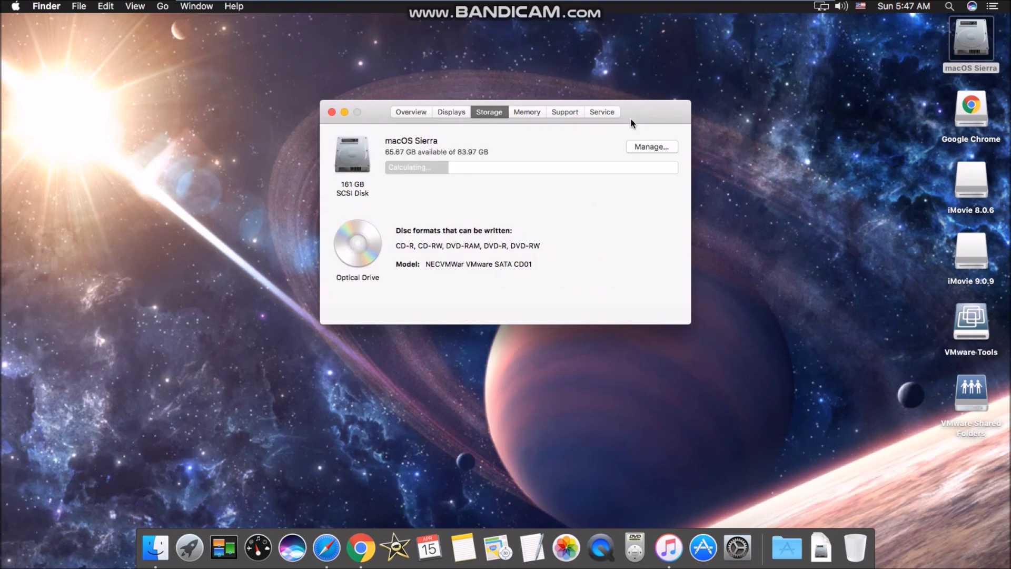
mouse_move(451, 169)
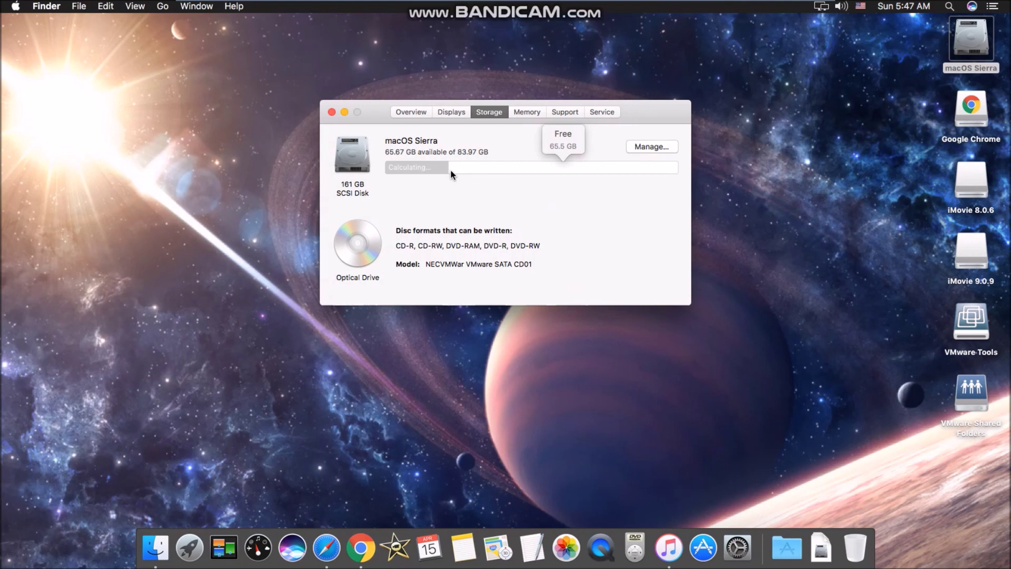
left_click(402, 113)
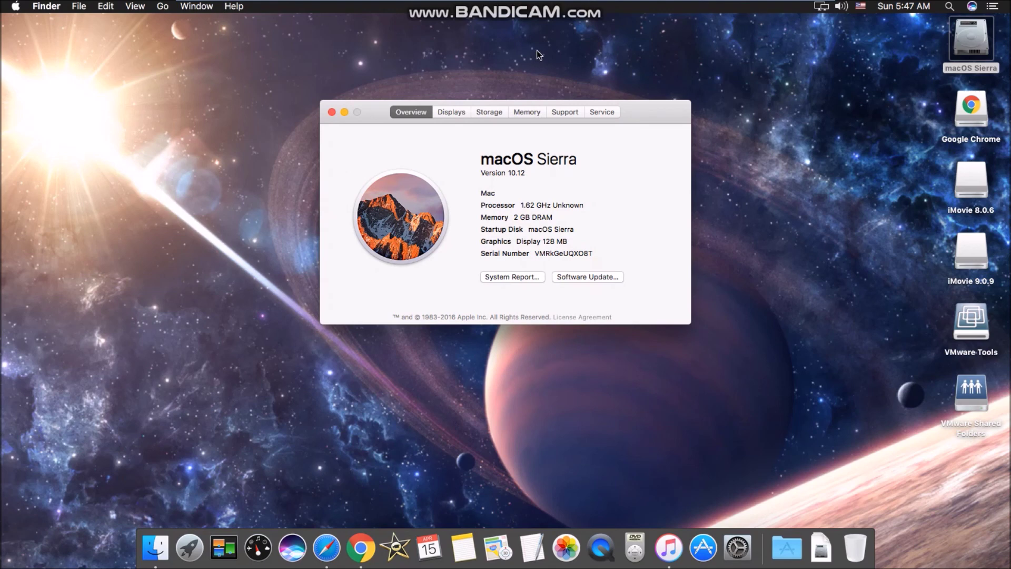
mouse_move(567, 4)
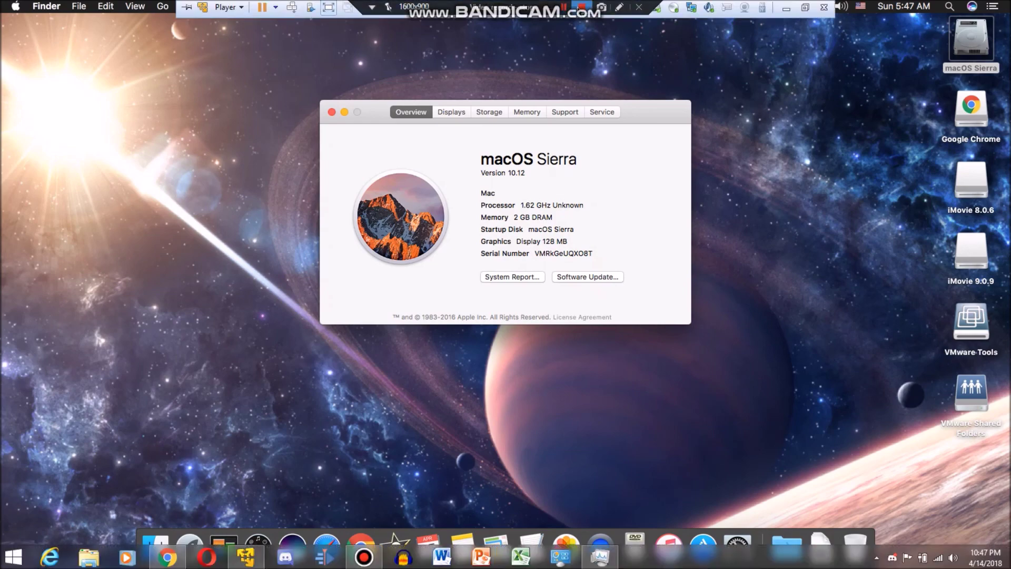